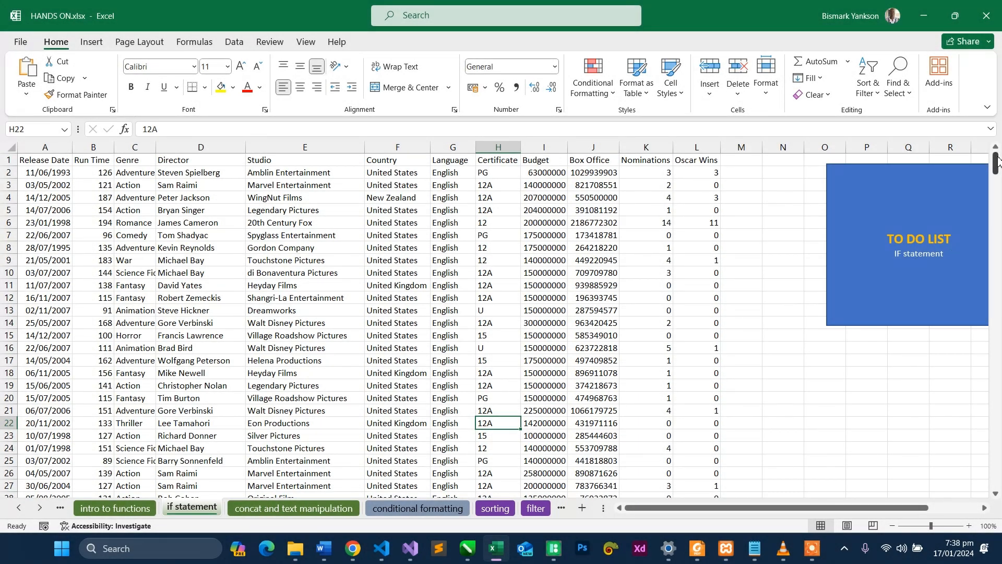
drag(997, 158, 997, 155)
click(653, 173)
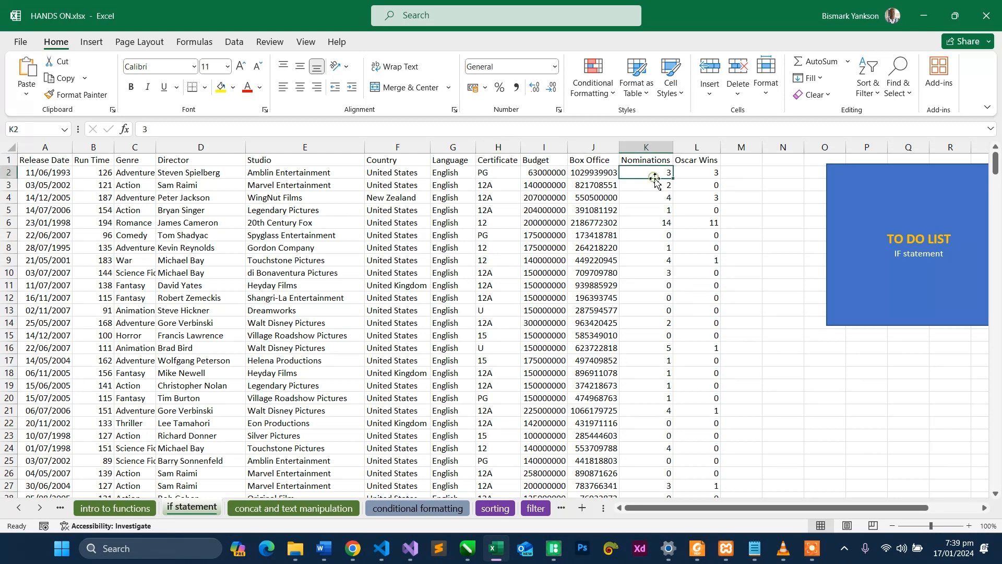
right_click(183, 506)
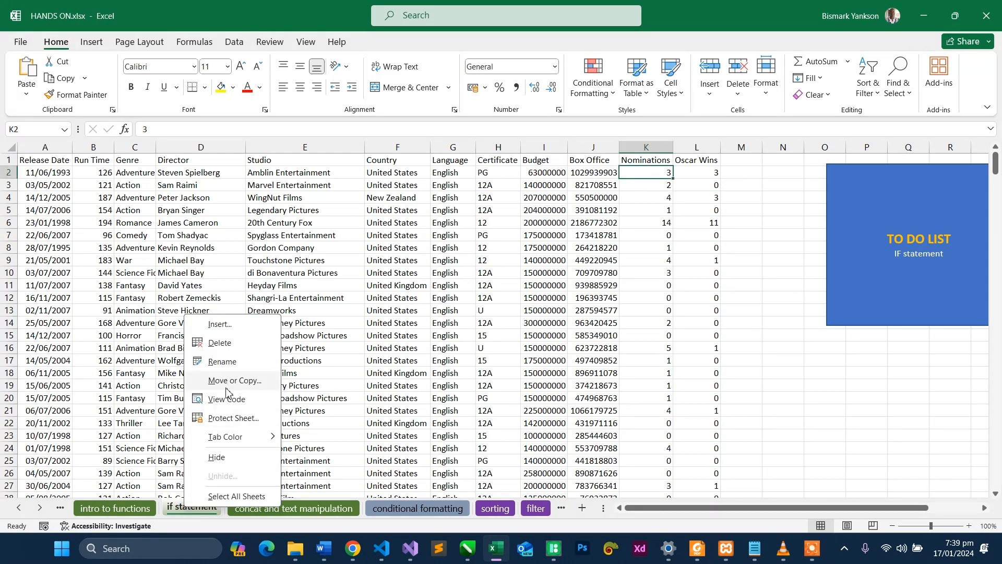
click(219, 324)
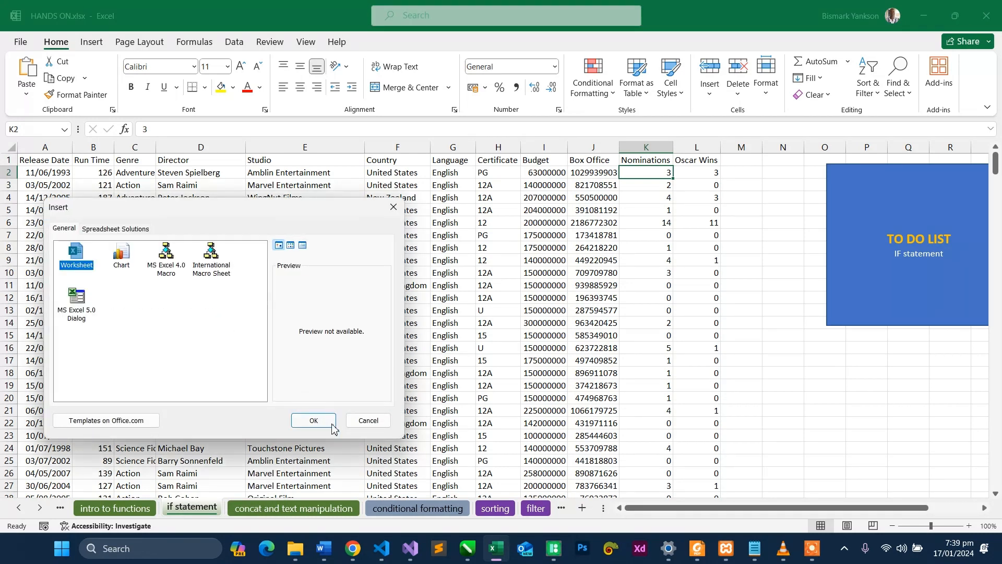
click(367, 420)
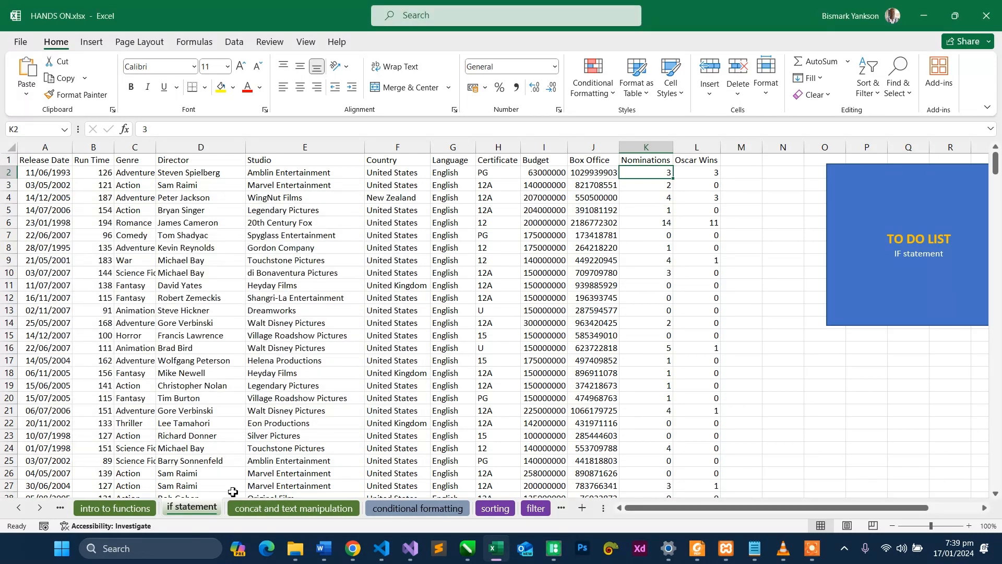
right_click(202, 510)
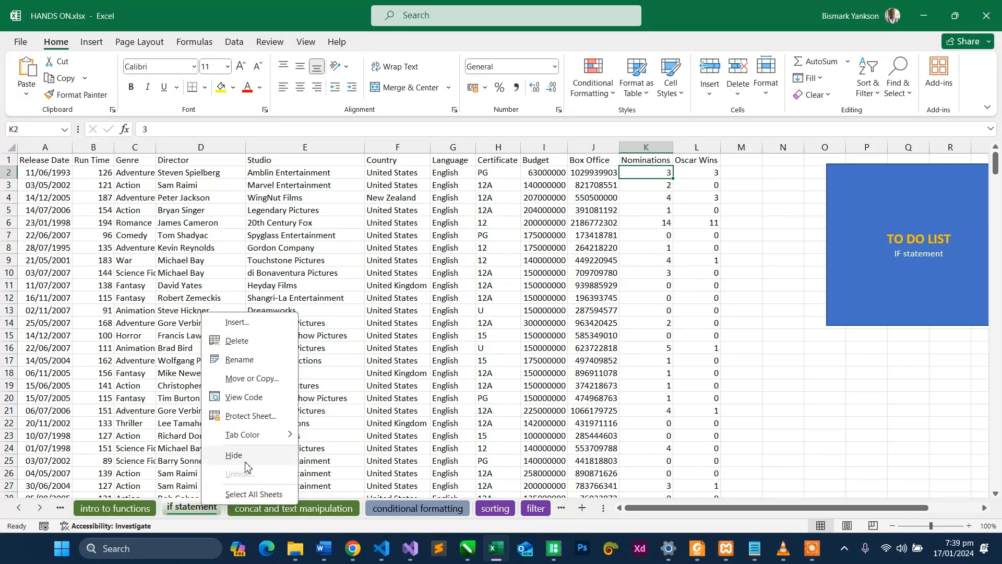
click(578, 504)
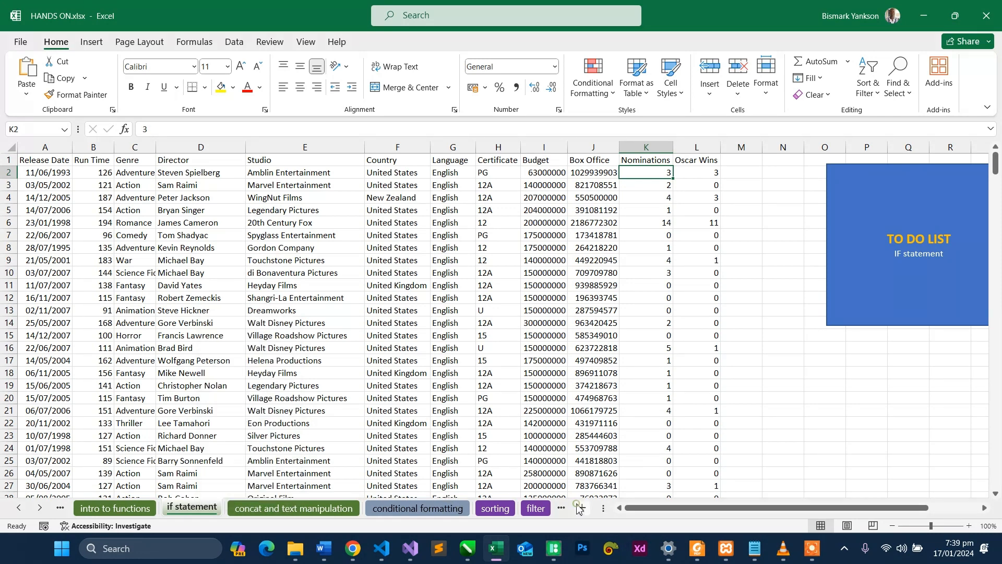
- Add a new blank worksheet right after the "if statement" sheet, compare it with that sheet, and return to the new one
click(582, 508)
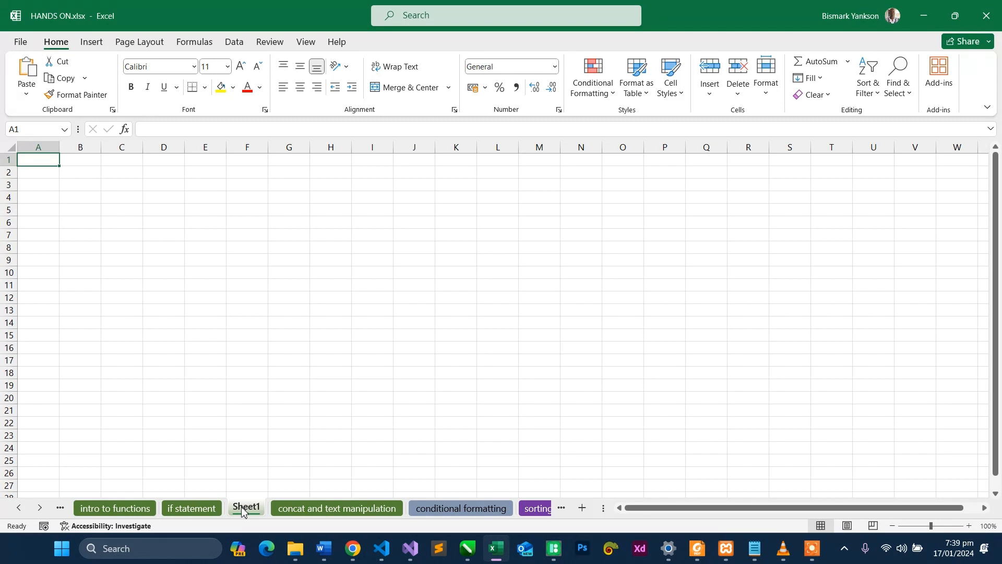
click(211, 511)
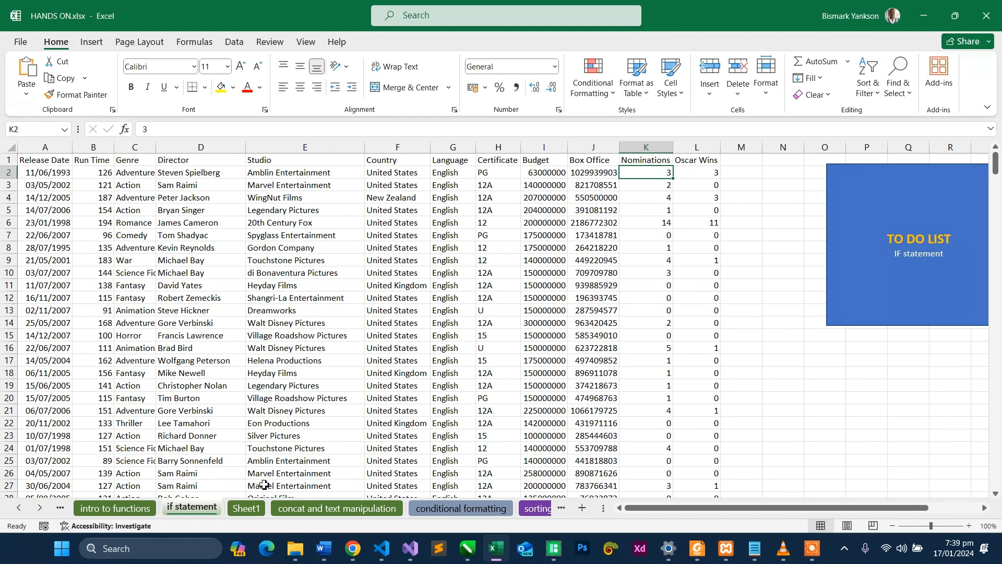
click(245, 509)
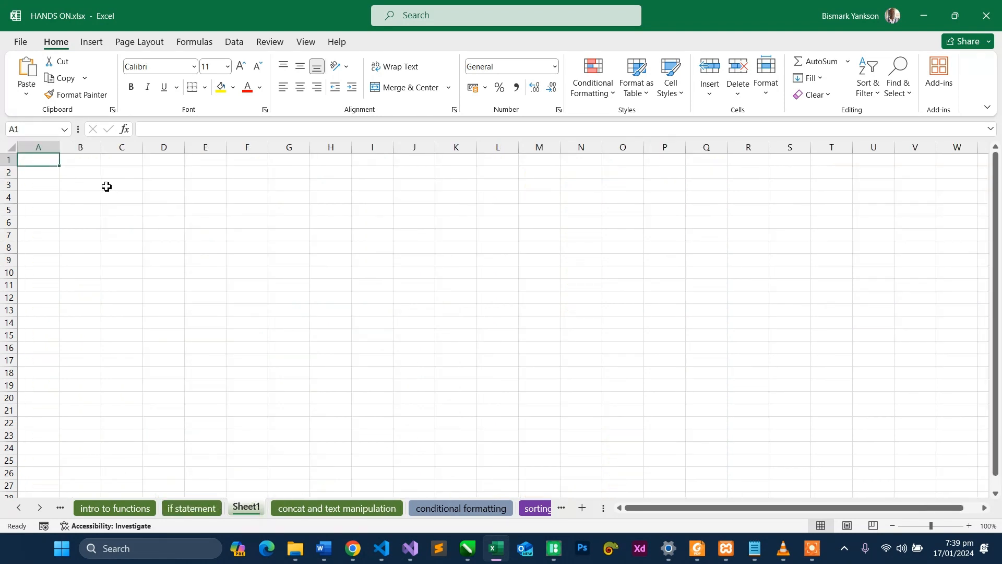
- Enter the formula =4+5 in cell B2 of the new sheet
click(69, 173)
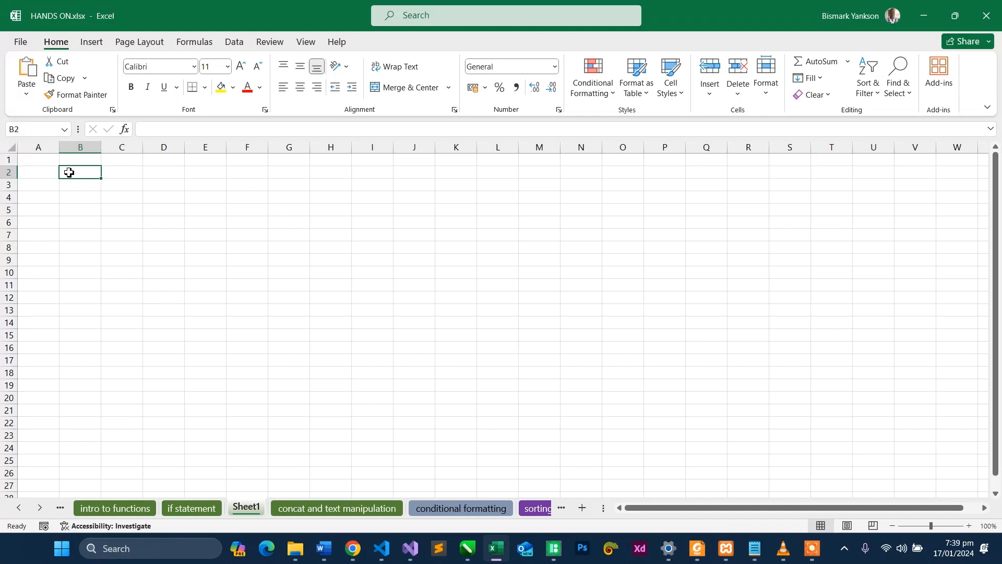
text(=)
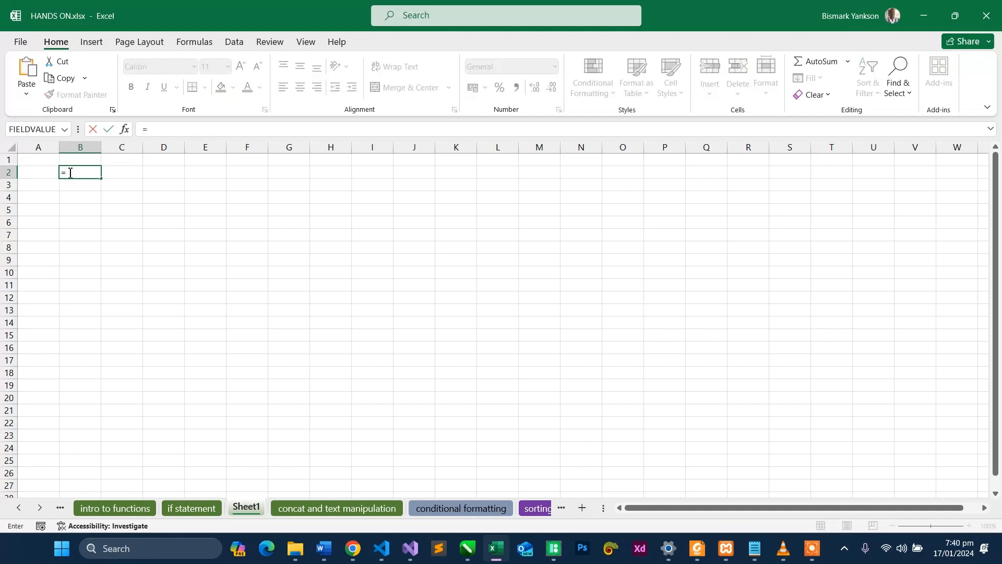
text(4+5)
key(Return)
- Shade cells B2 and D2 with the same light grey fill to mark them as input cells
click(75, 173)
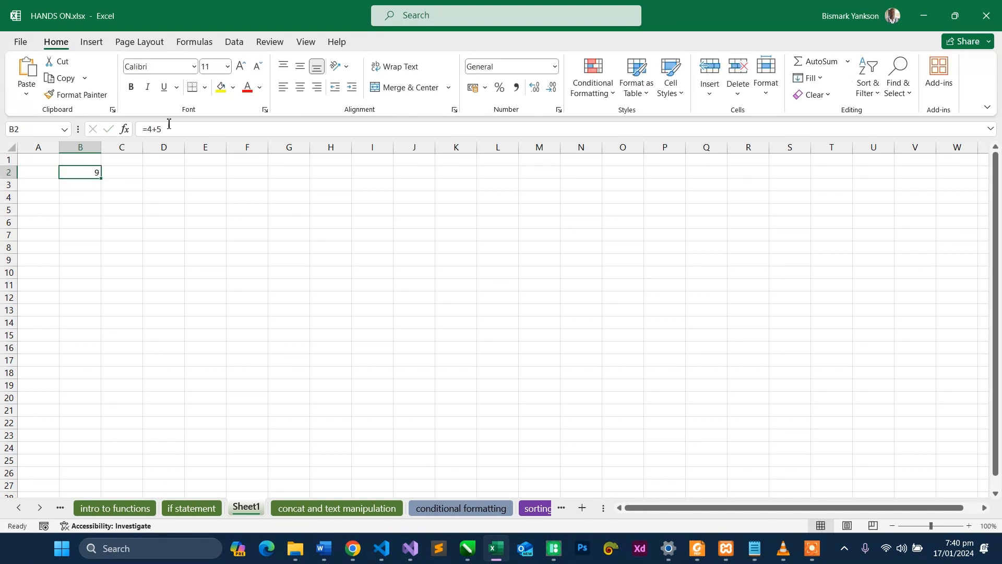
click(234, 88)
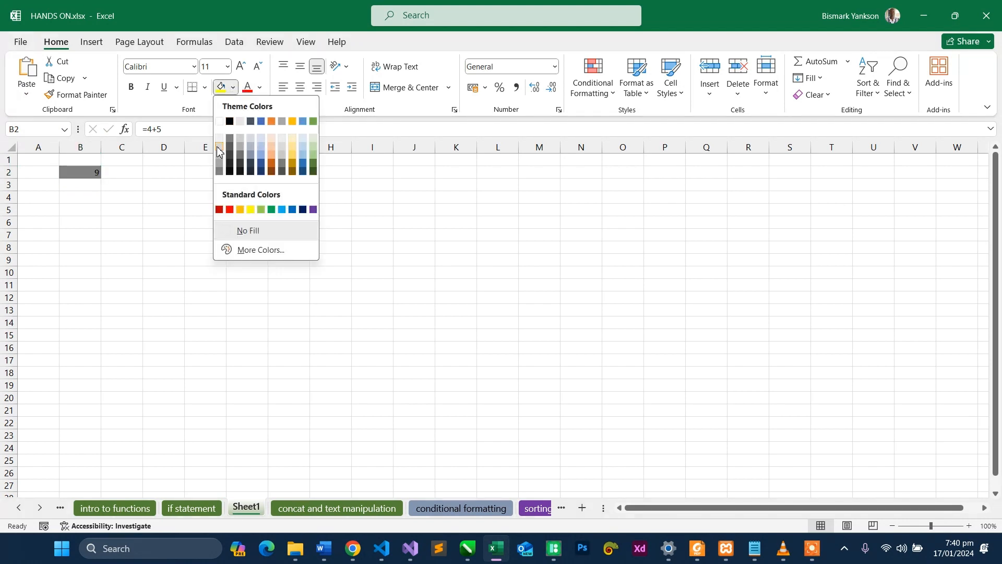
click(219, 152)
click(159, 171)
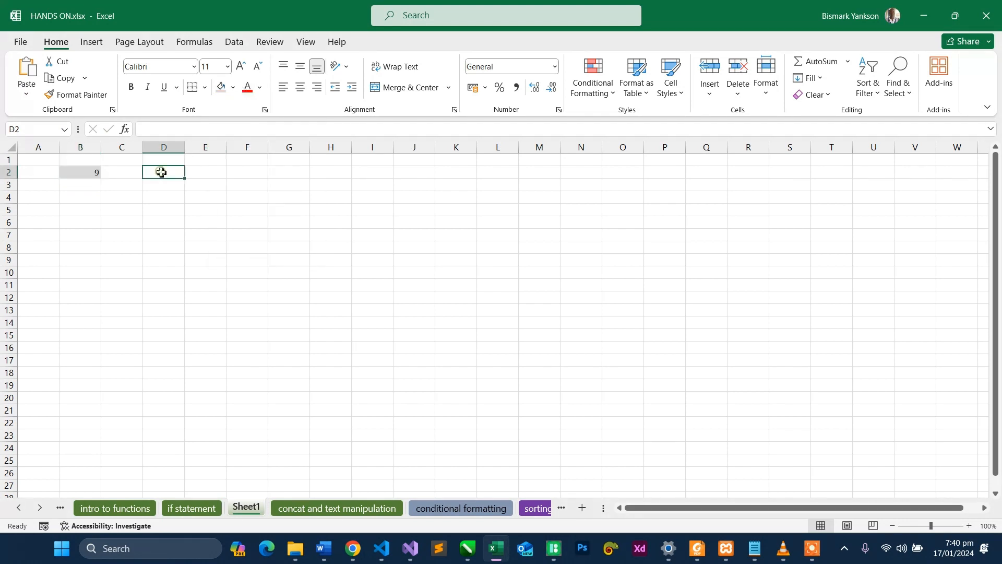
click(221, 87)
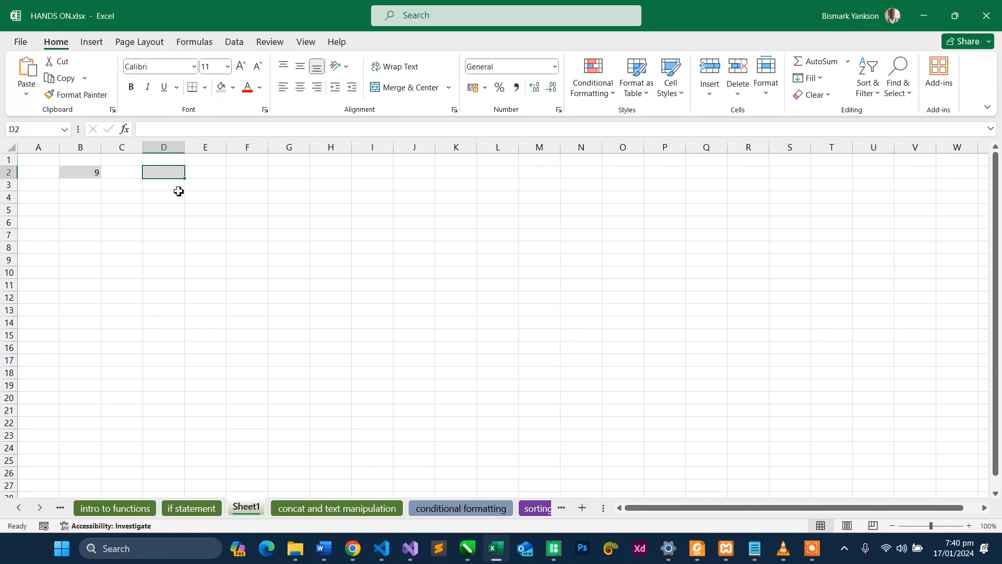
- Shade cell F2 with a light orange fill to mark it as the result cell
click(240, 174)
click(233, 88)
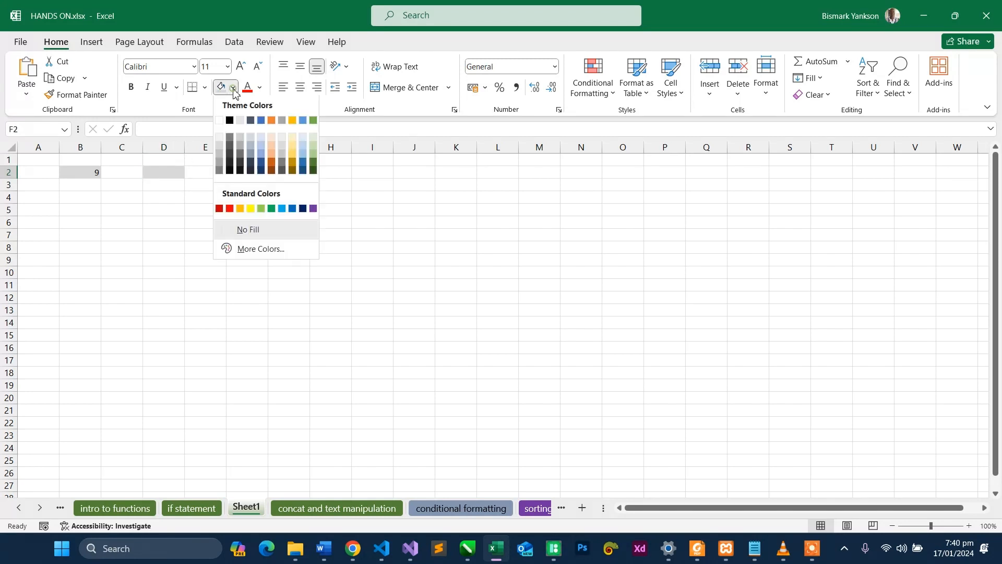
click(275, 142)
- Enter the formula =B2+D2 in cell F2 by referencing the two grey cells, and review it
click(161, 174)
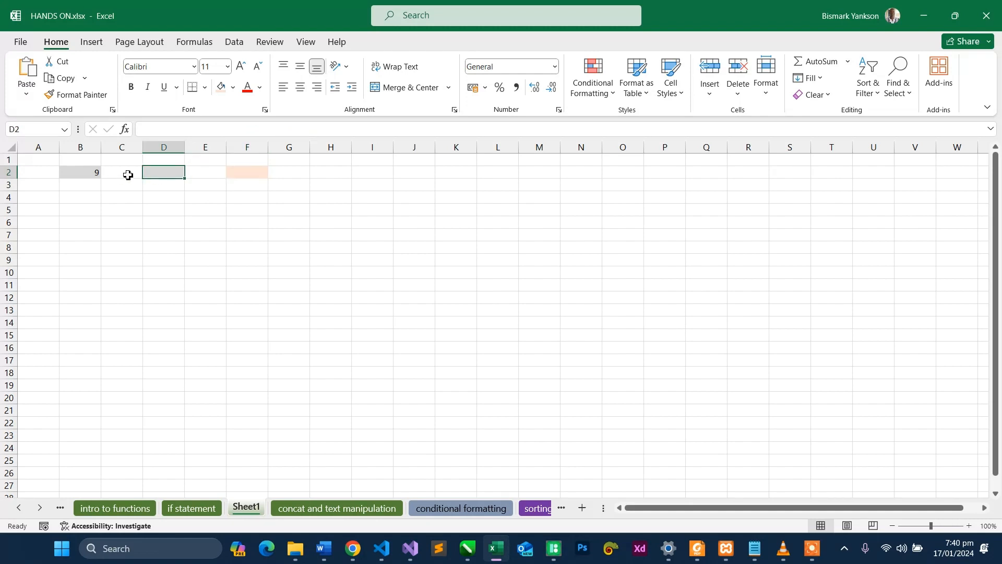
click(240, 174)
text(=)
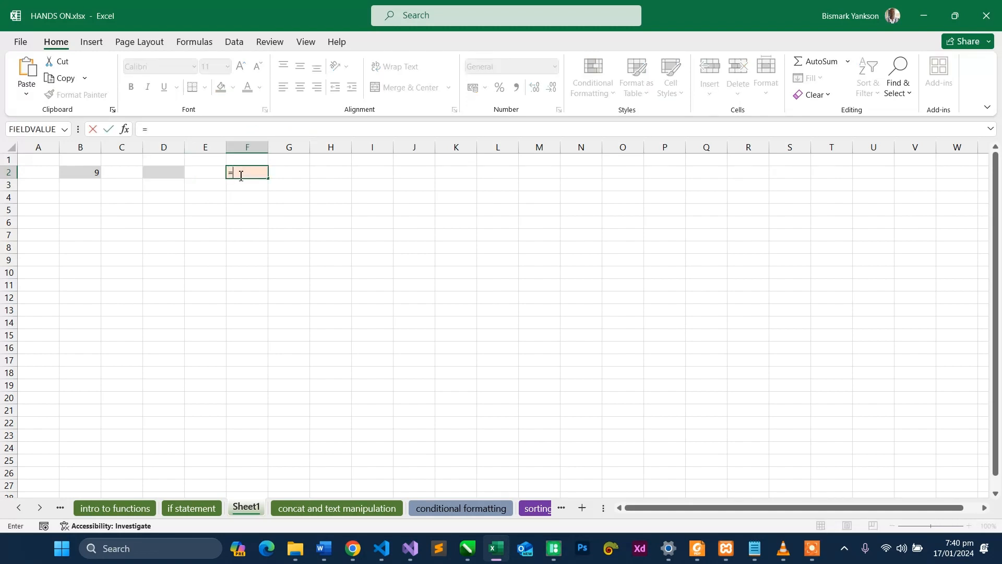
click(89, 175)
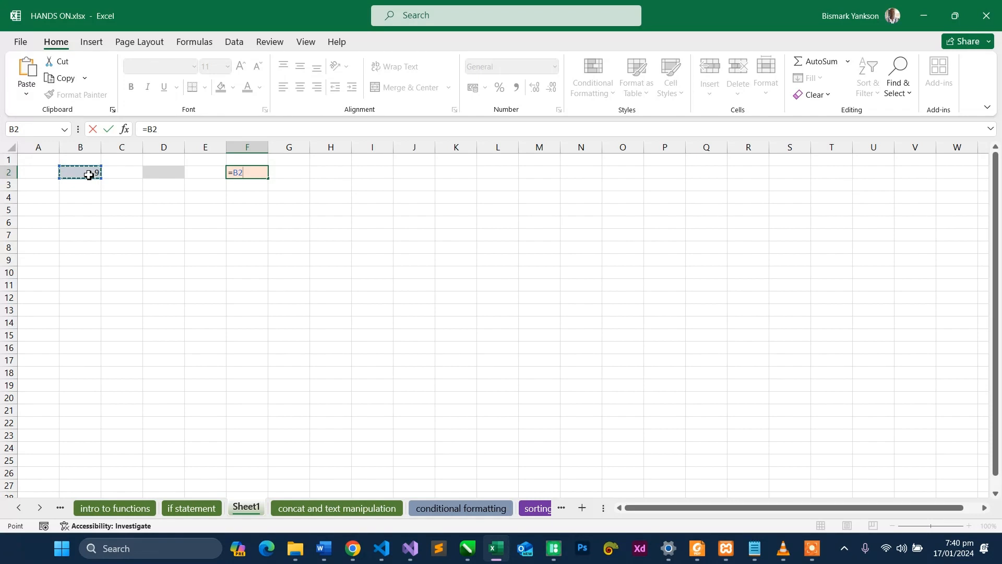
text(+)
click(164, 173)
key(Return)
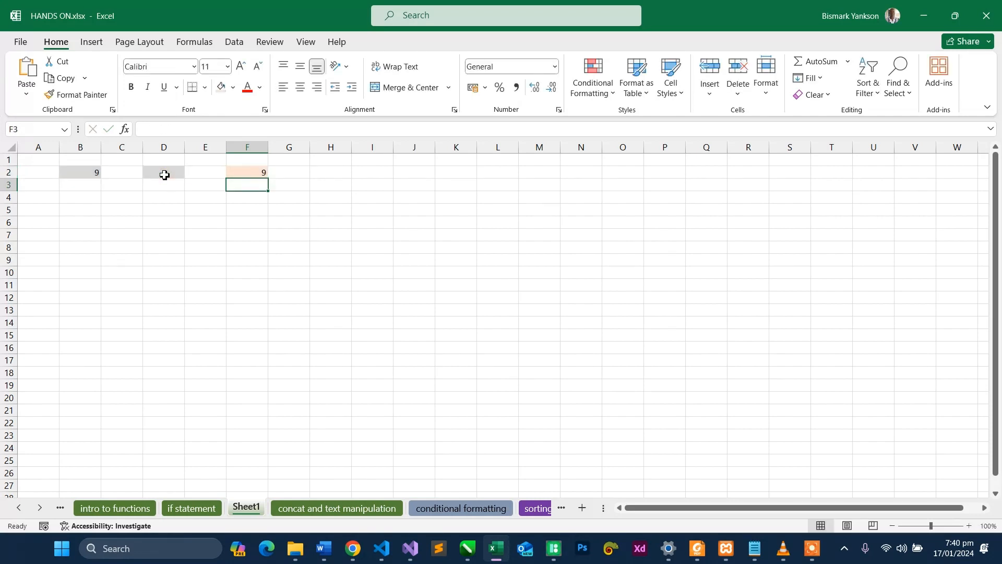
click(237, 173)
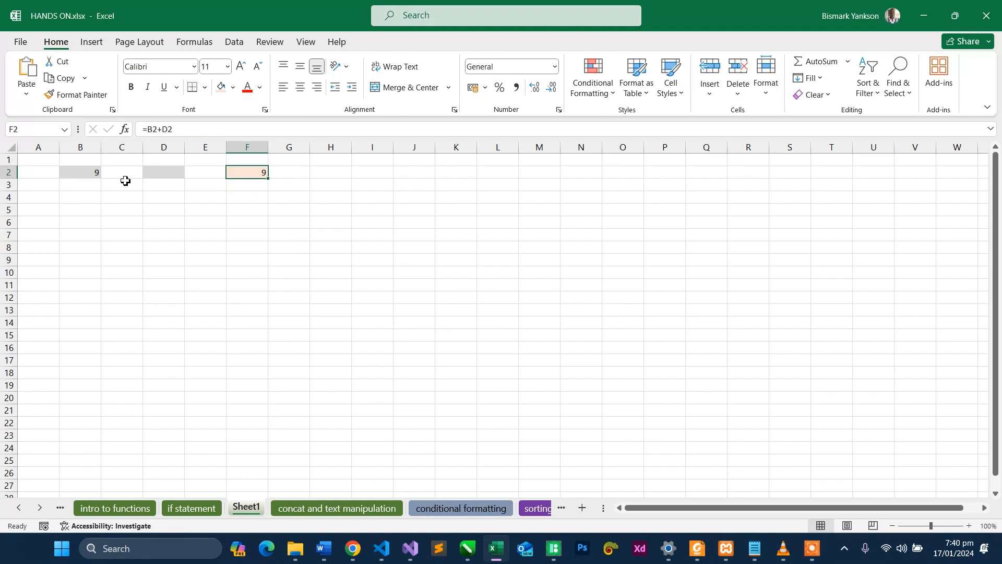
- Enter 4 in both grey cells, B2 and D2, and check the formula in F2
click(97, 172)
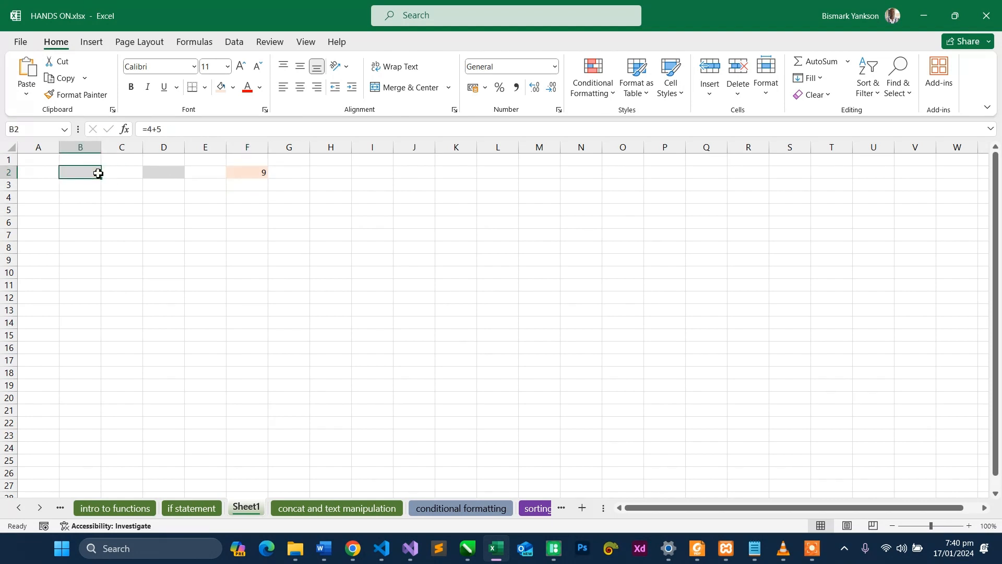
text(4)
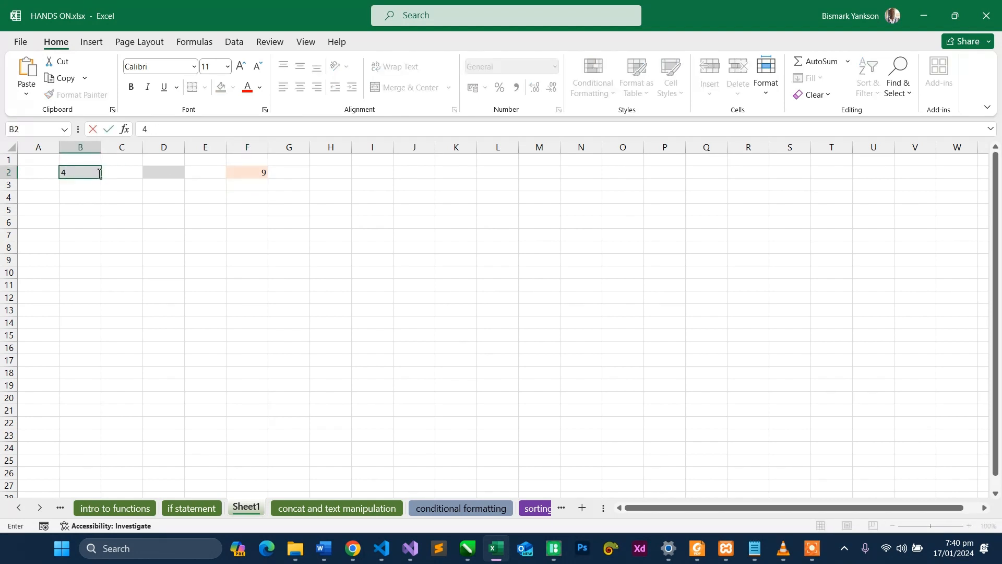
click(151, 171)
text(4)
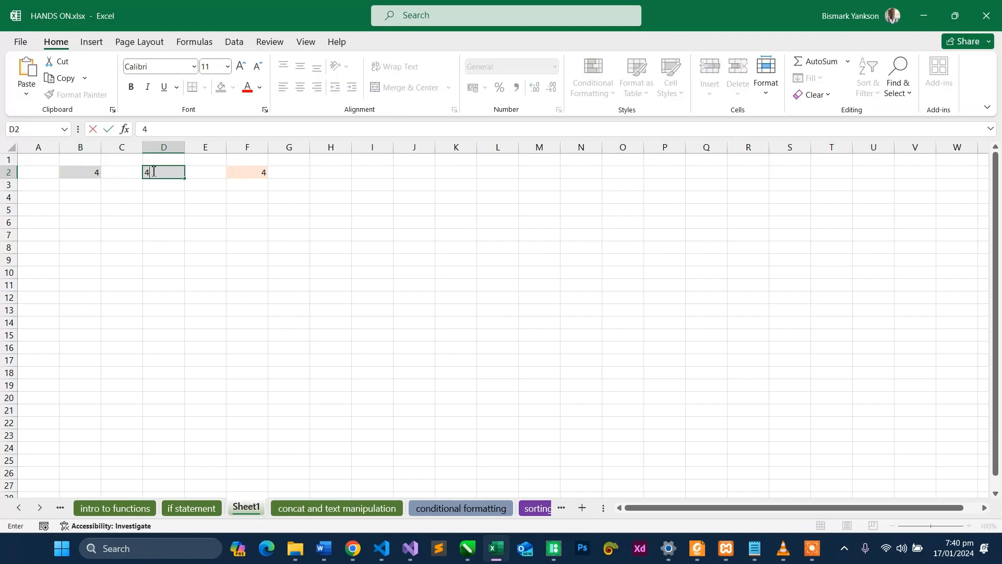
key(Return)
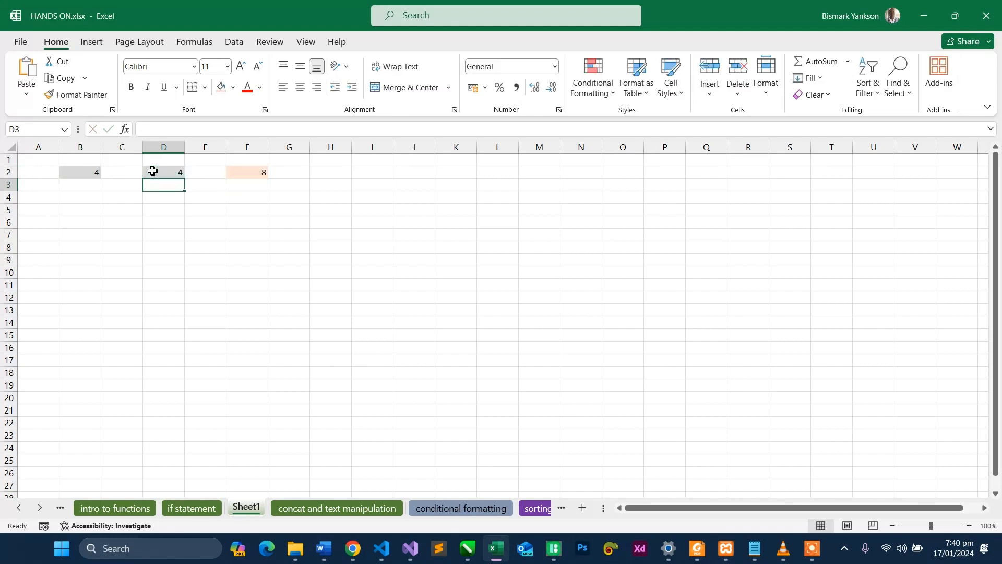
click(239, 173)
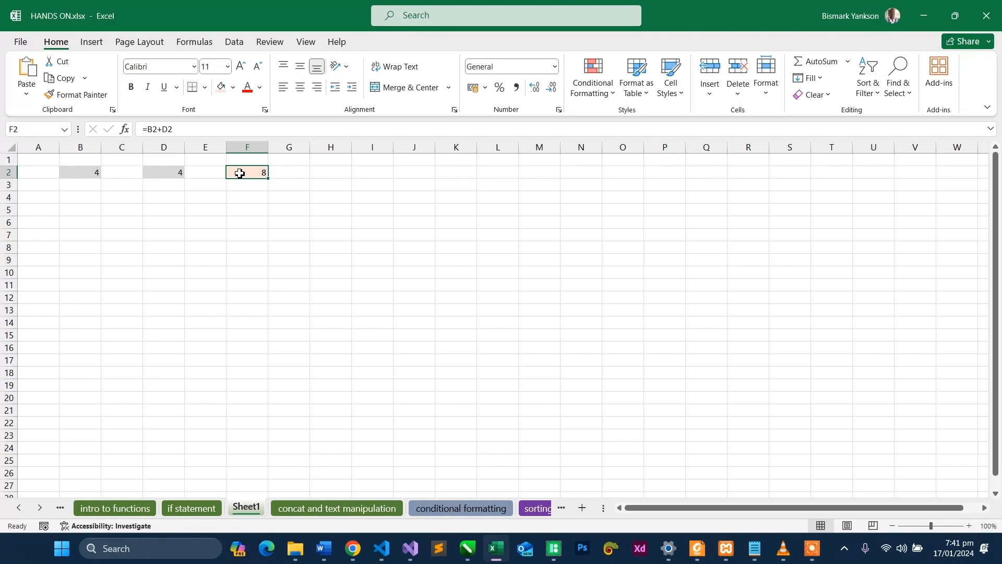
click(94, 173)
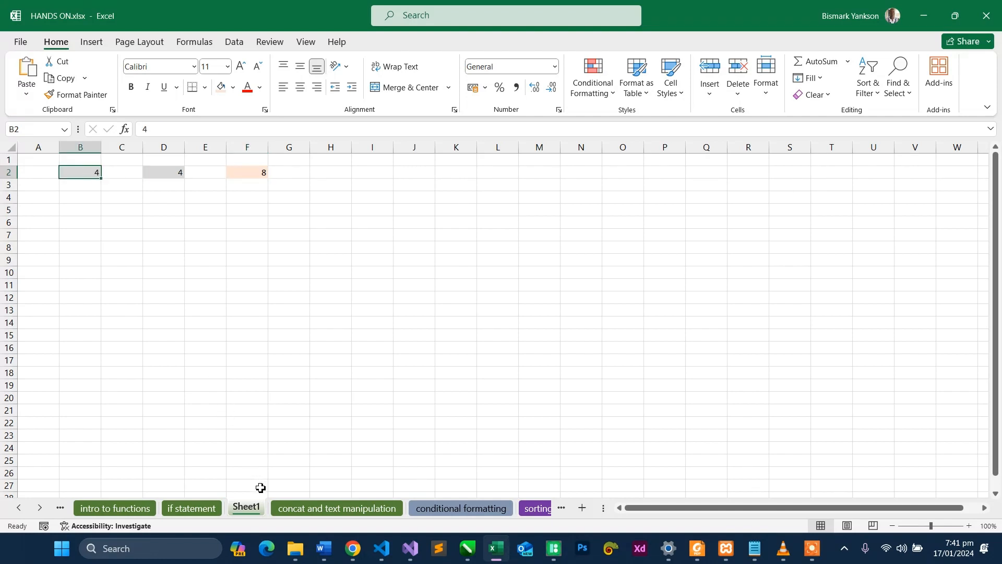
- Add another blank worksheet after Sheet1, switch between the two sheets, and end on the new one
click(583, 509)
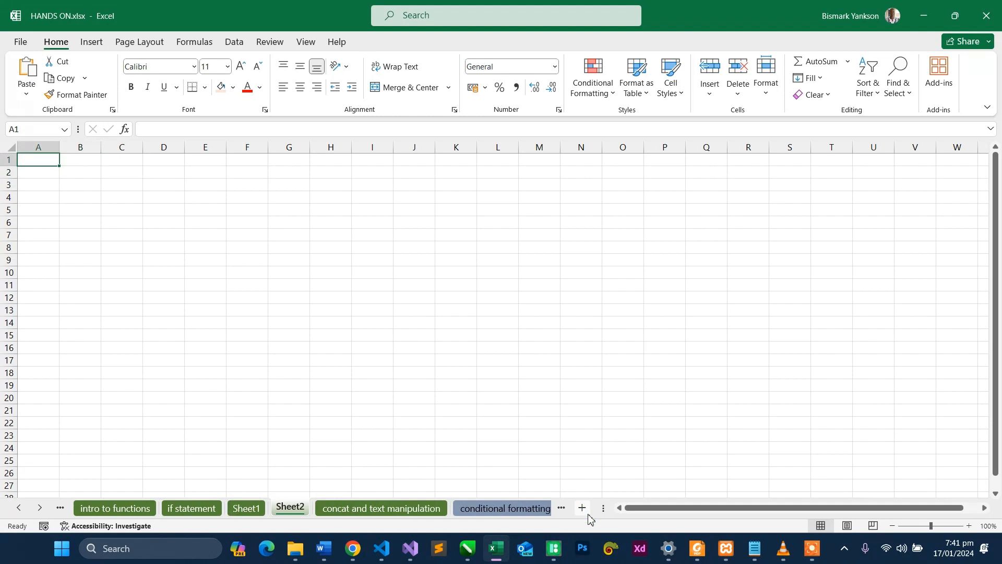
click(246, 508)
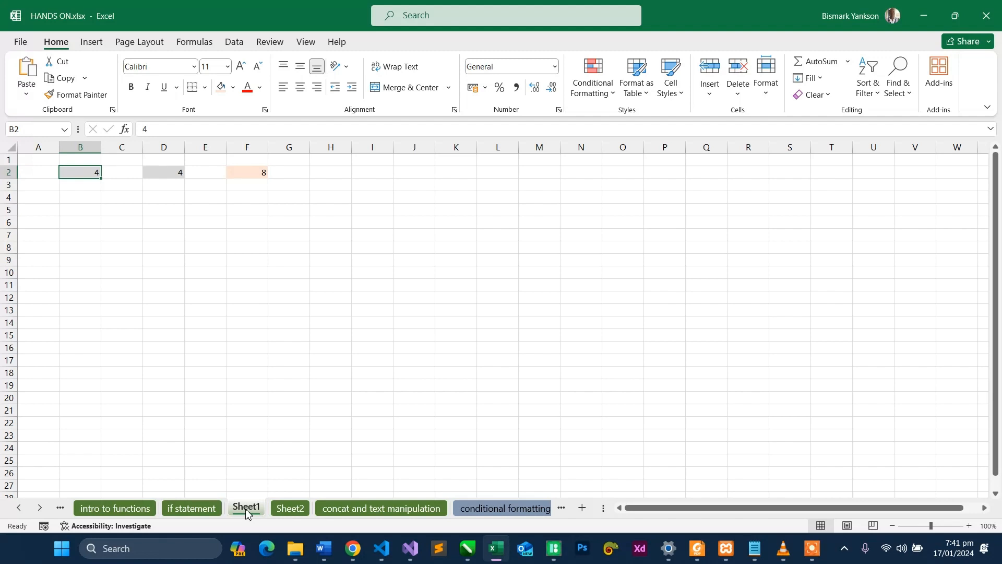
key(ctrl+Page_Down)
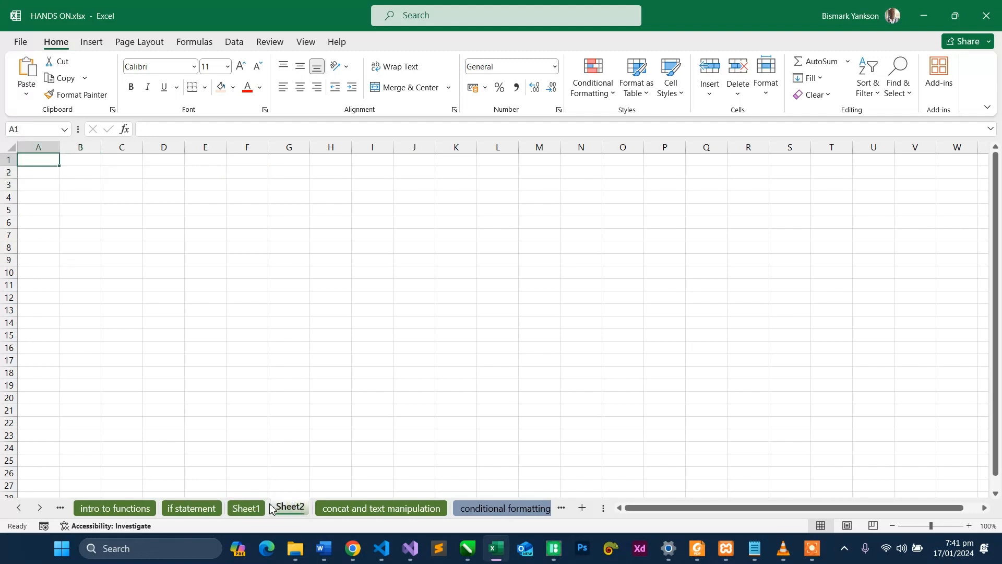
click(252, 510)
key(ctrl+Page_Down)
click(88, 184)
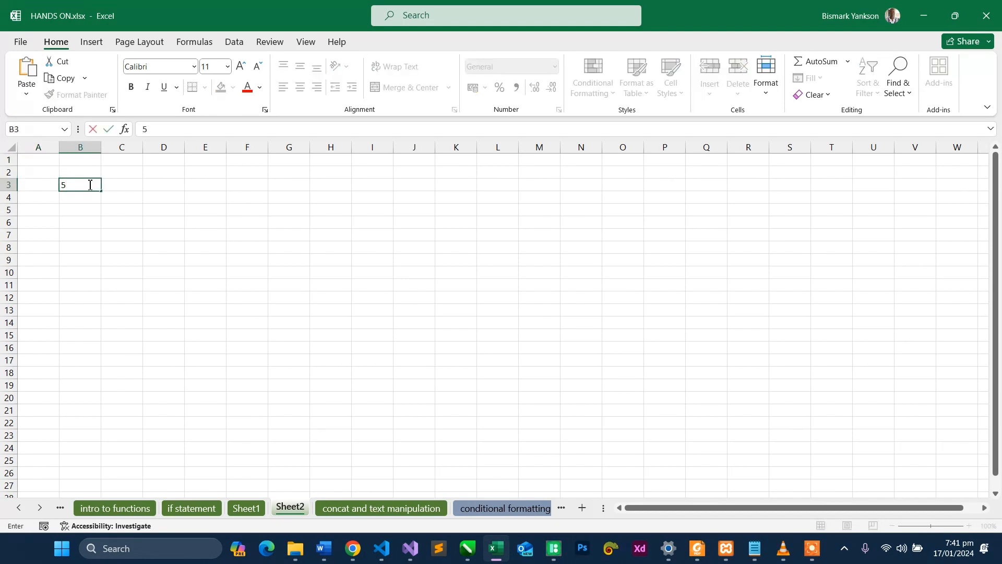
key(BackSpace)
click(224, 220)
- Shade cell B3 with a light grey fill and make row 3 nearly three times its default height
click(88, 184)
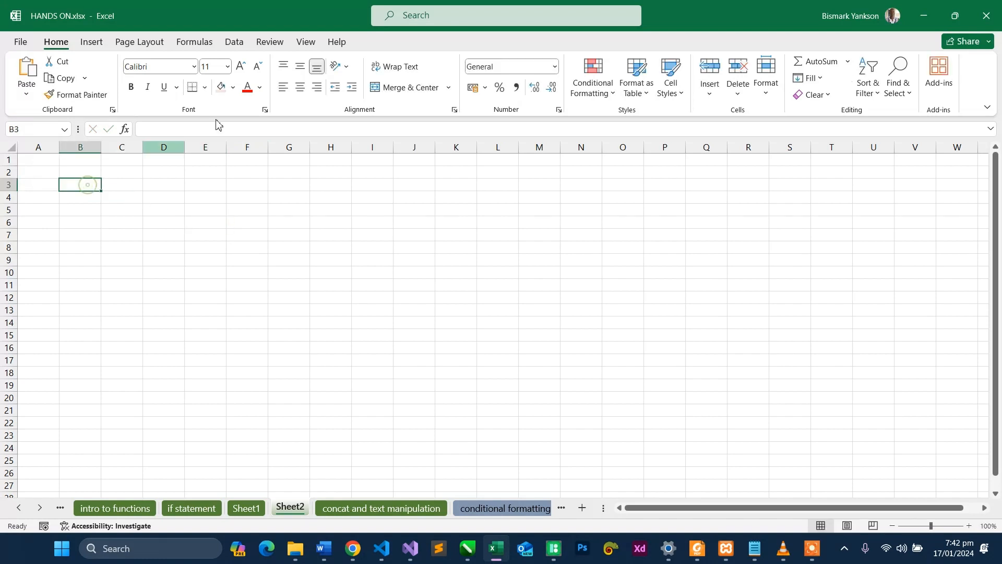
click(233, 88)
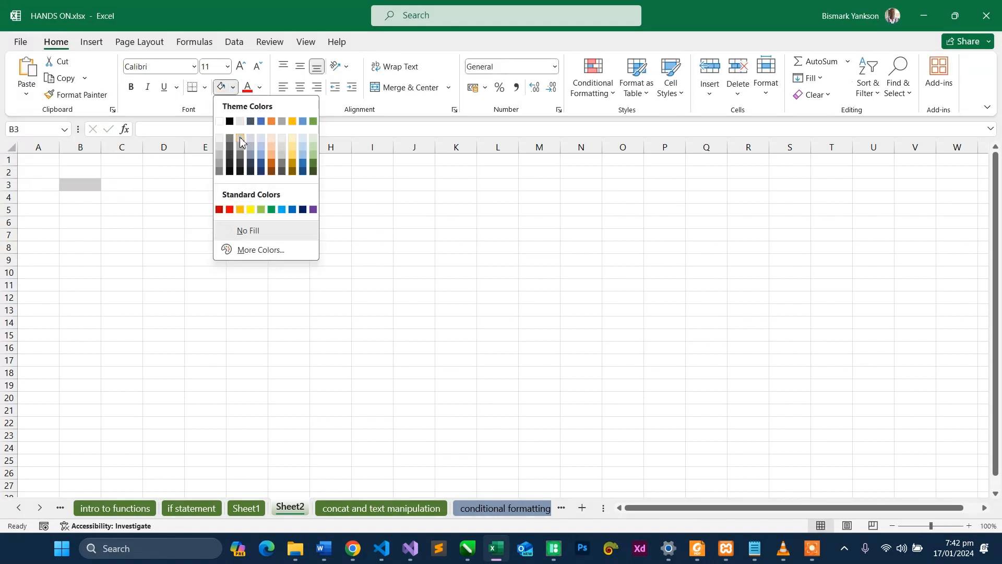
click(239, 136)
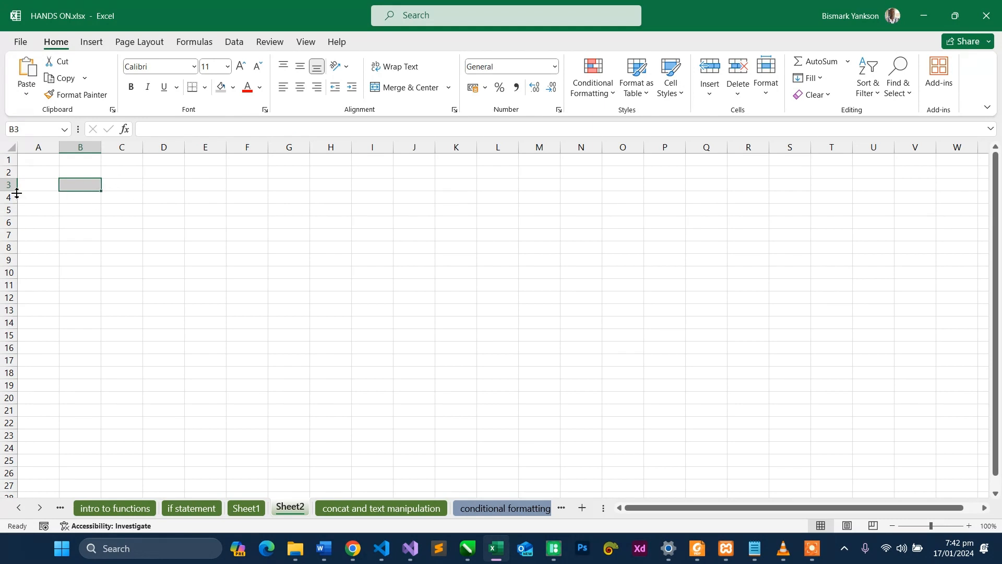
drag(18, 191, 17, 214)
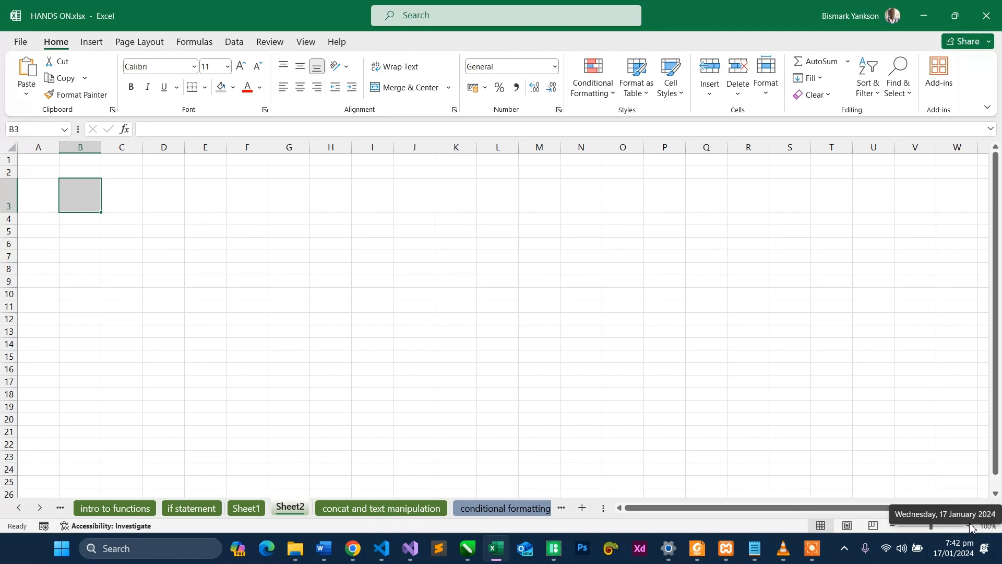
- Enlarge the Sheet2 view to 130%, bring its first columns back into view, and select cell D3
click(914, 419)
click(969, 525)
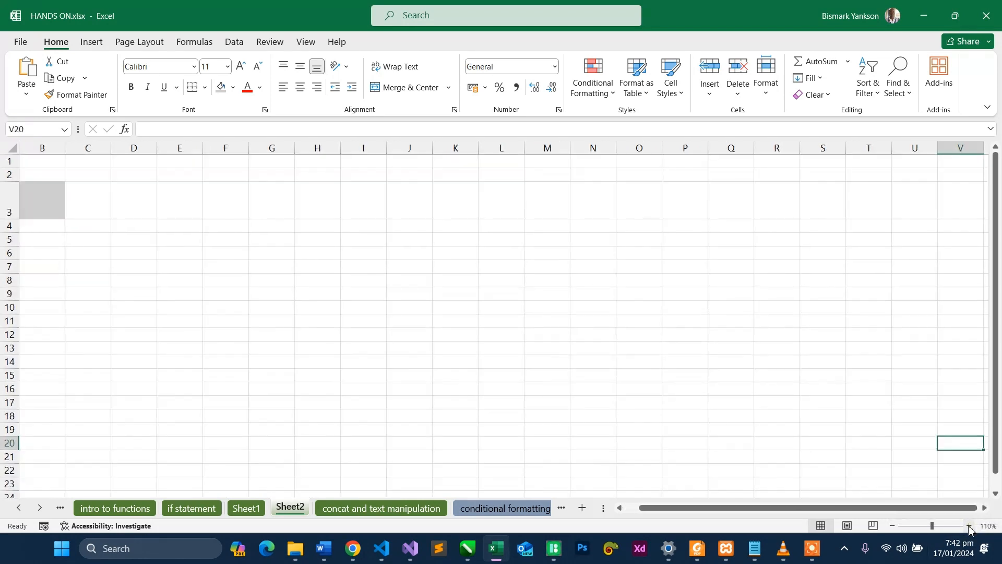
click(970, 525)
click(969, 526)
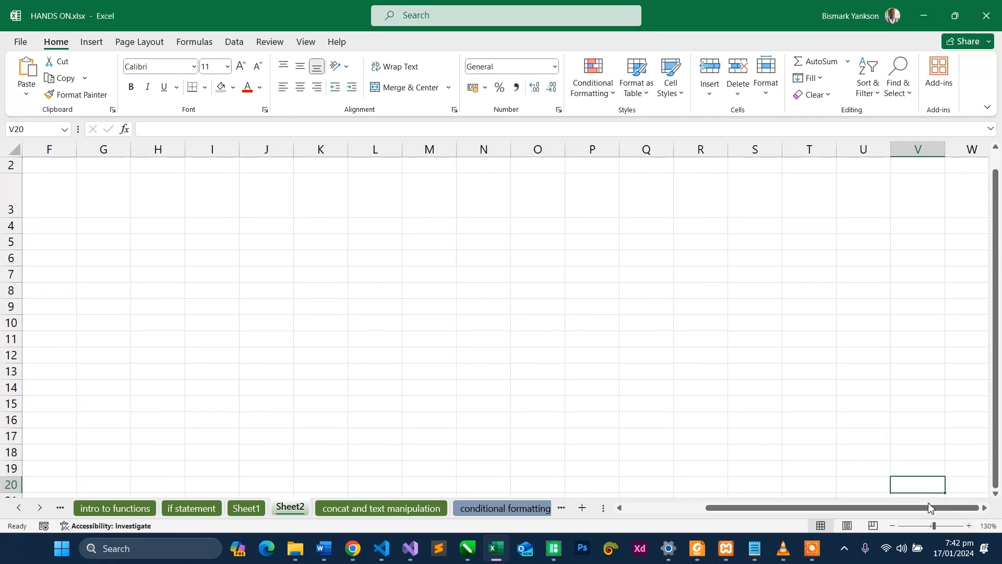
drag(925, 506, 736, 524)
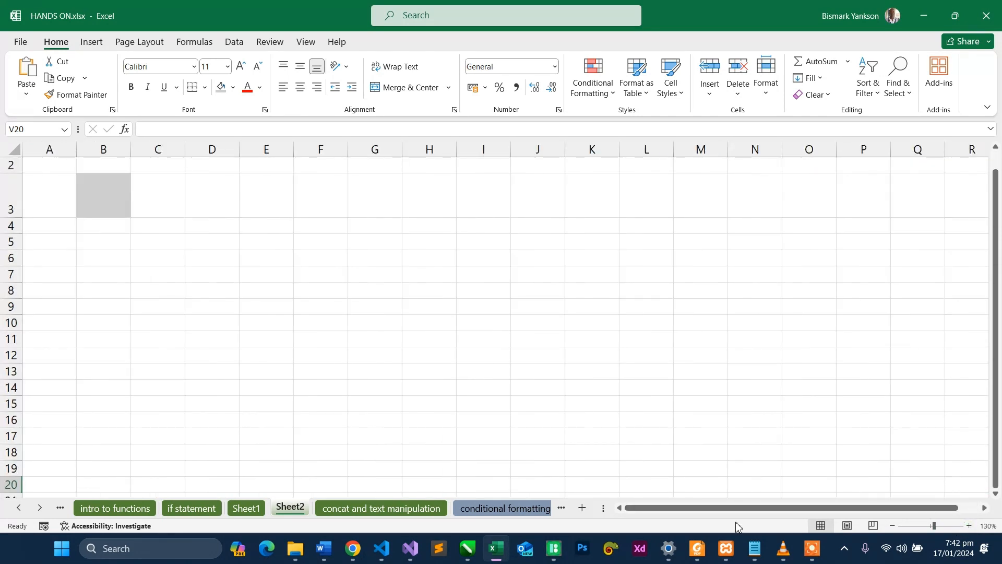
click(226, 197)
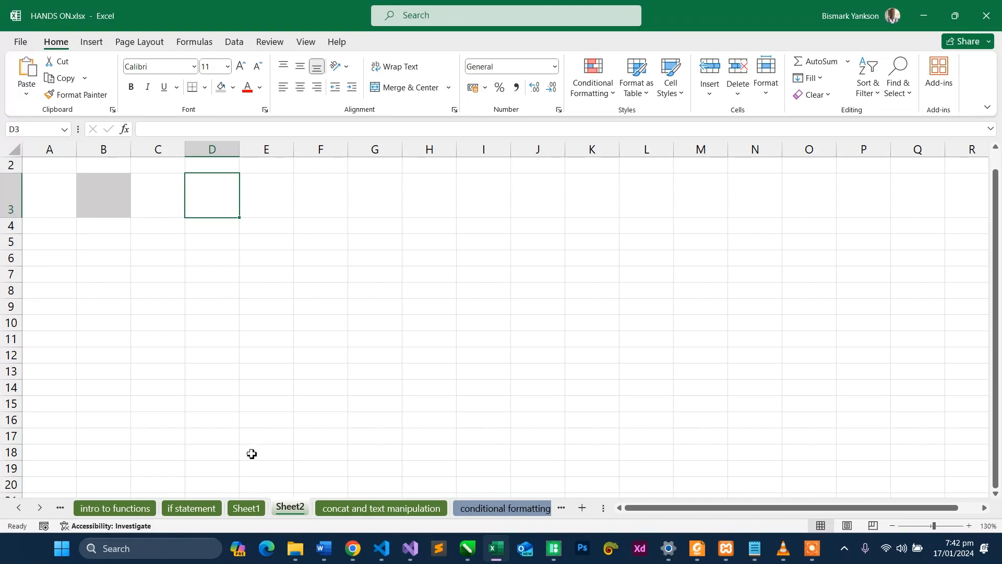
- On Sheet1, delete columns C through H so that only the grey cell B2 is left
click(248, 509)
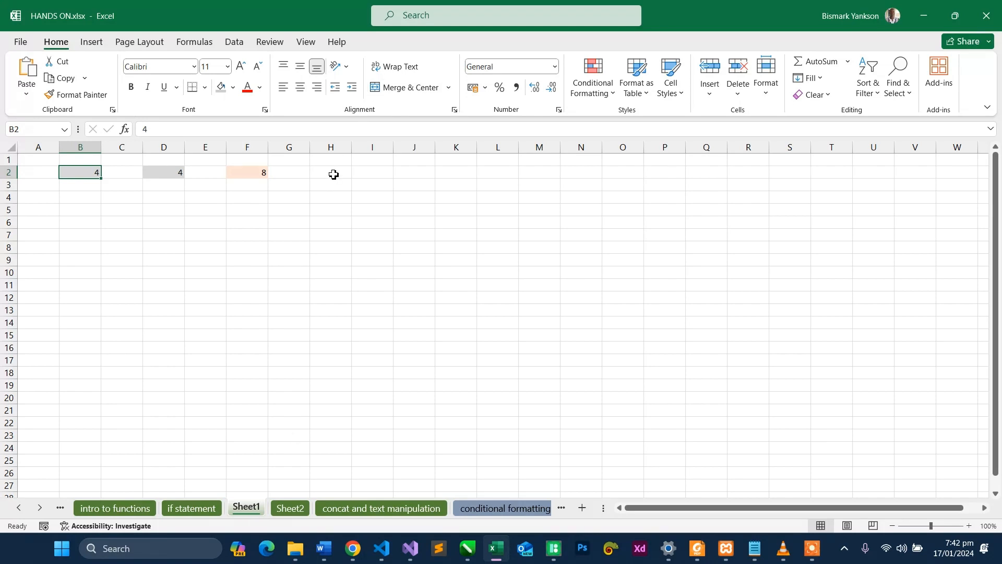
click(969, 525)
click(969, 526)
click(968, 525)
click(968, 526)
click(969, 526)
click(969, 525)
click(969, 526)
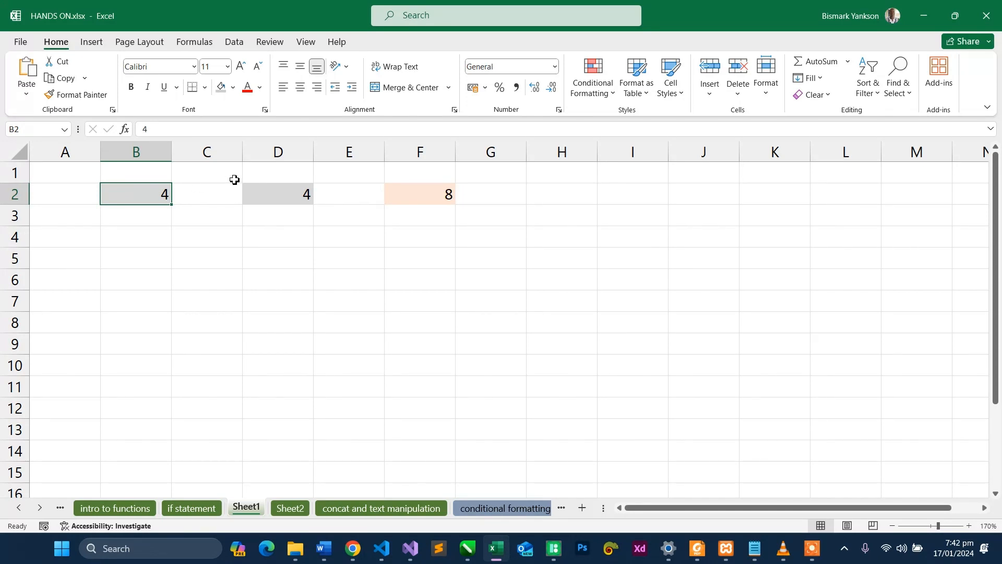
drag(215, 152, 558, 153)
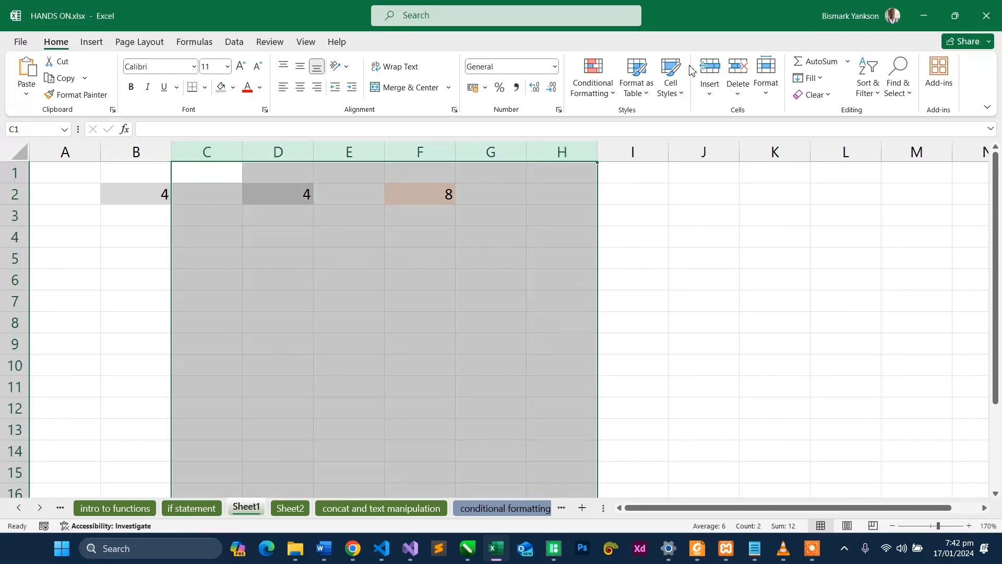
click(745, 67)
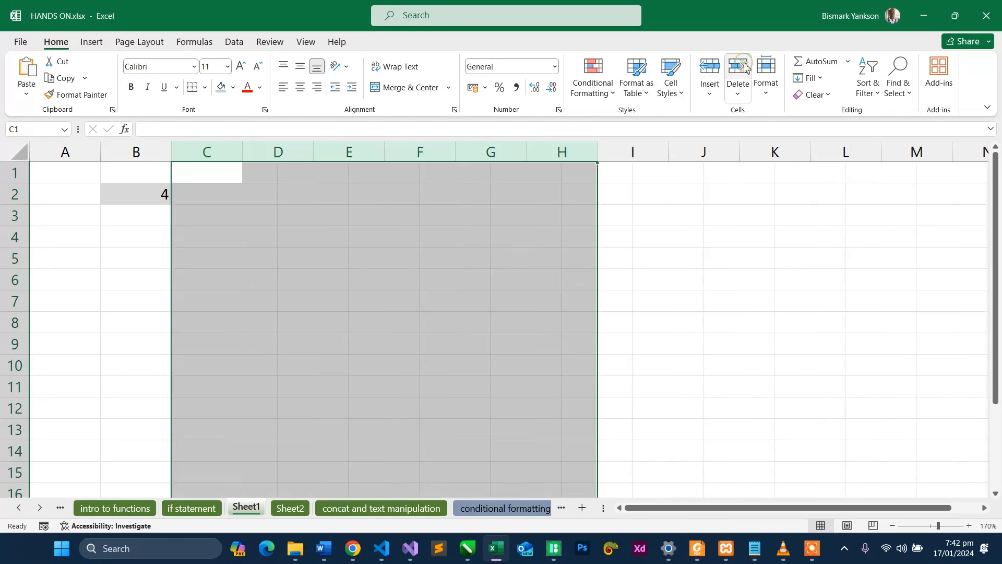
- On Sheet2, fill cell D3 with a near-black theme shade and give it a near-white font colour
click(280, 509)
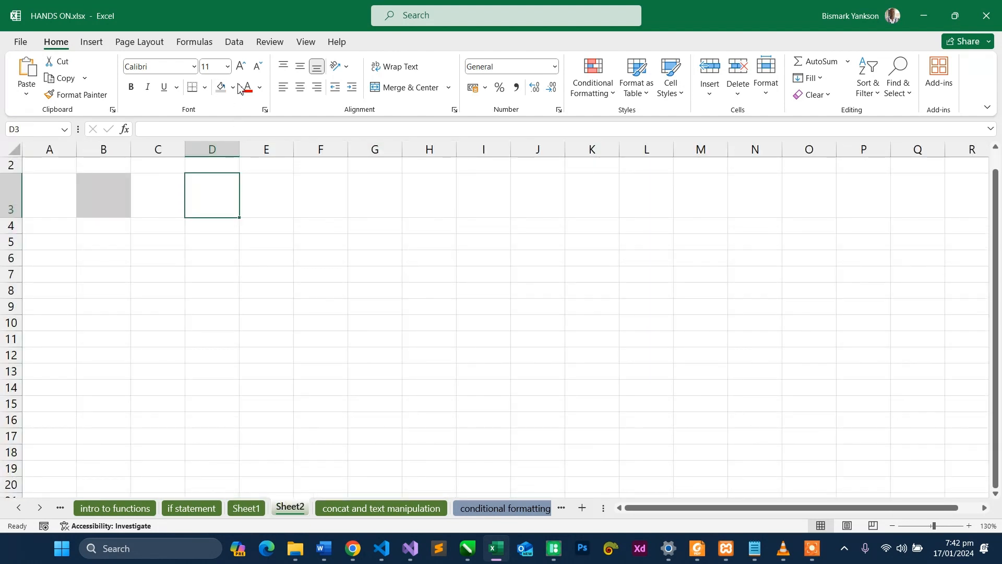
click(235, 89)
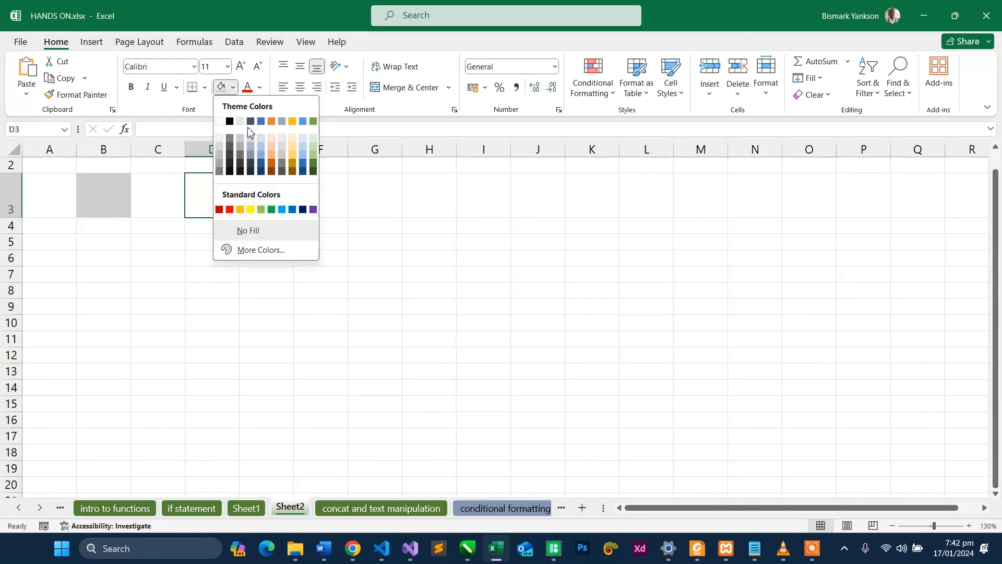
click(243, 173)
click(260, 87)
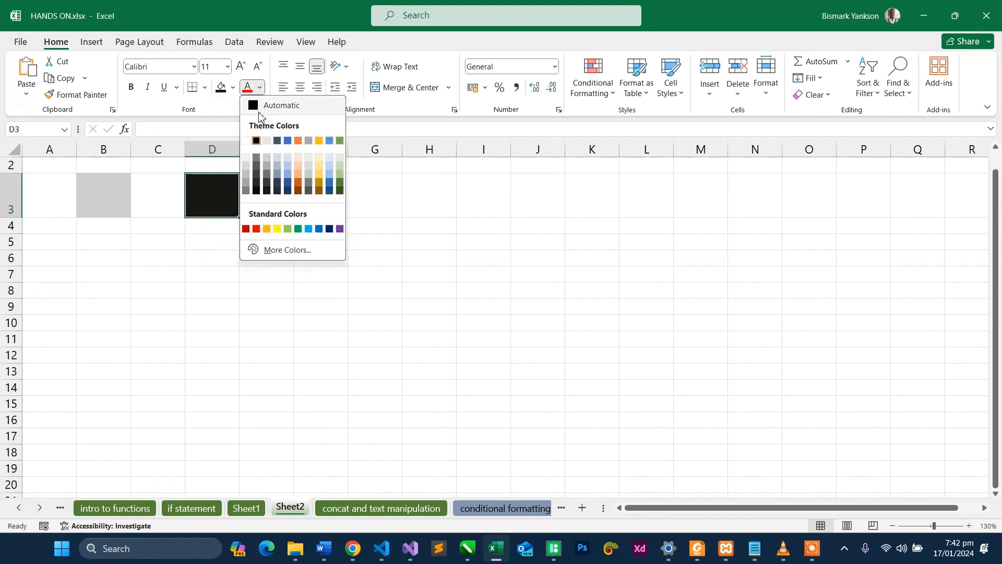
click(247, 158)
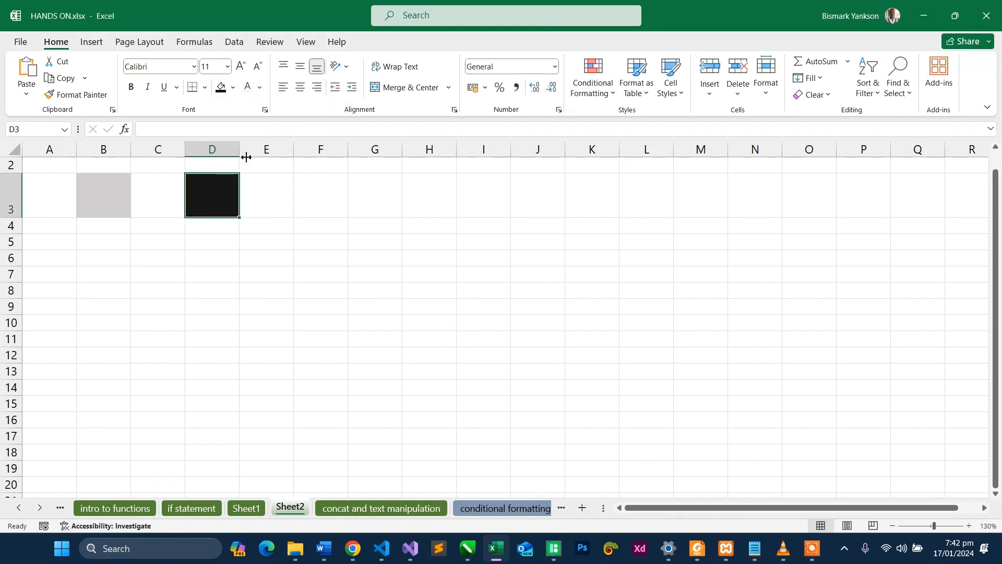
click(119, 198)
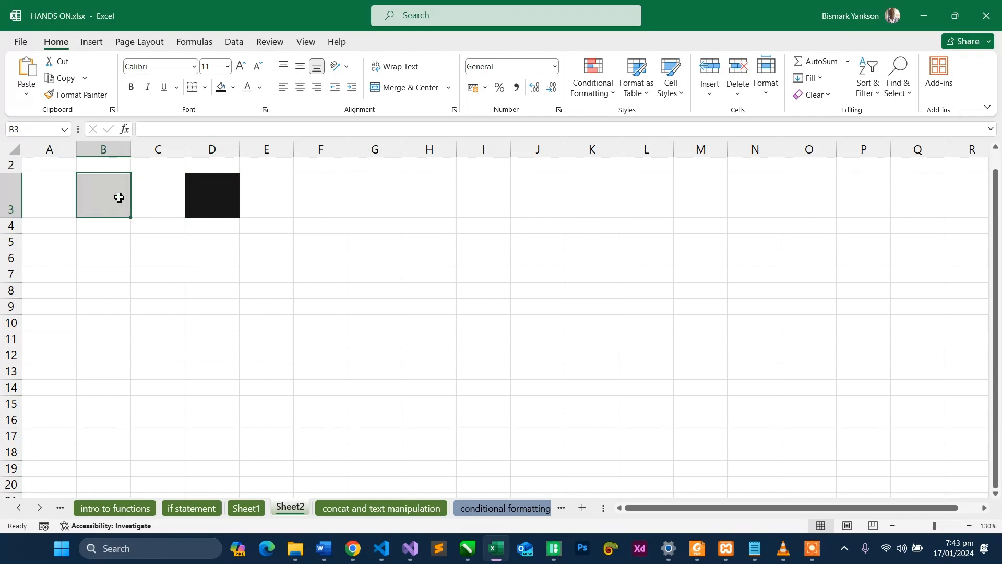
text(4)
key(Escape)
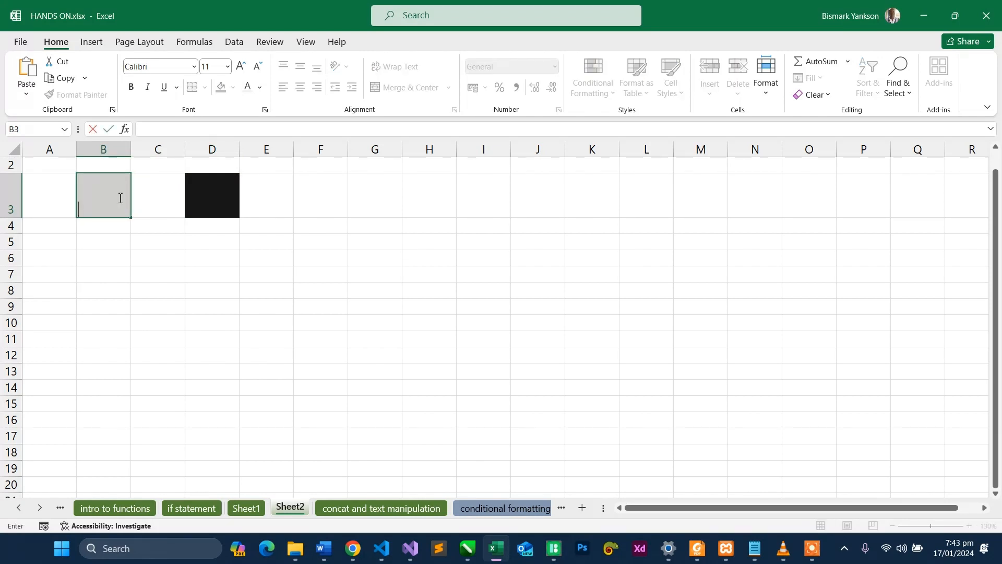
- Increase the font size of the whole of row 3 on Sheet2 to 16
click(12, 196)
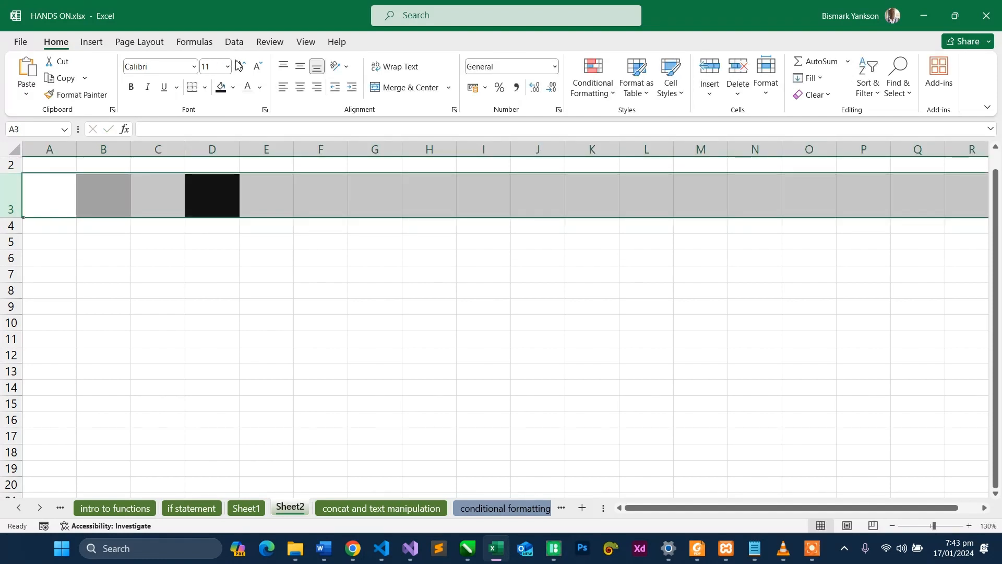
click(241, 66)
click(241, 66)
click(241, 66)
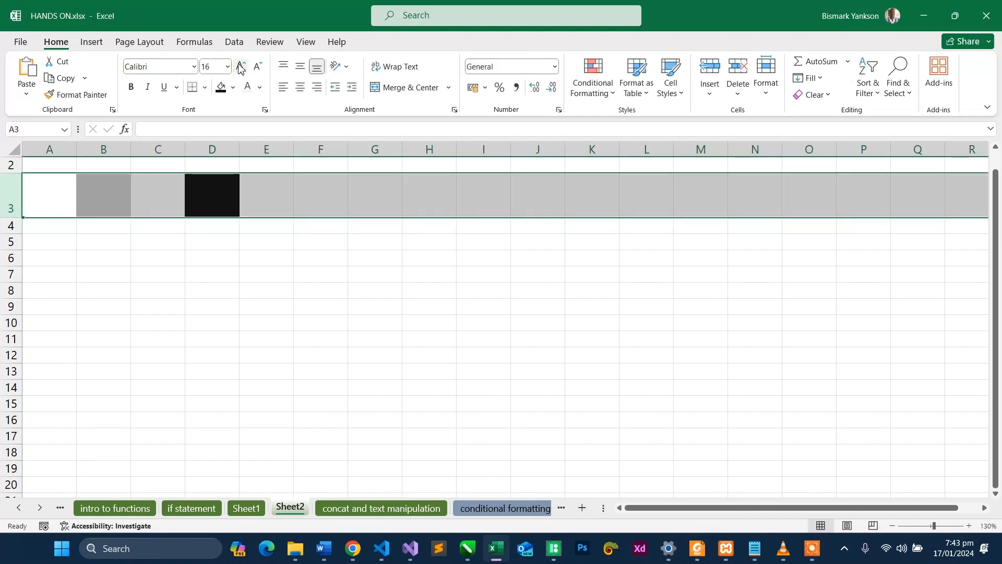
click(305, 271)
- Review the grey cell B2 on Sheet1 and the shaded cells D3 and B3 on Sheet2
click(259, 513)
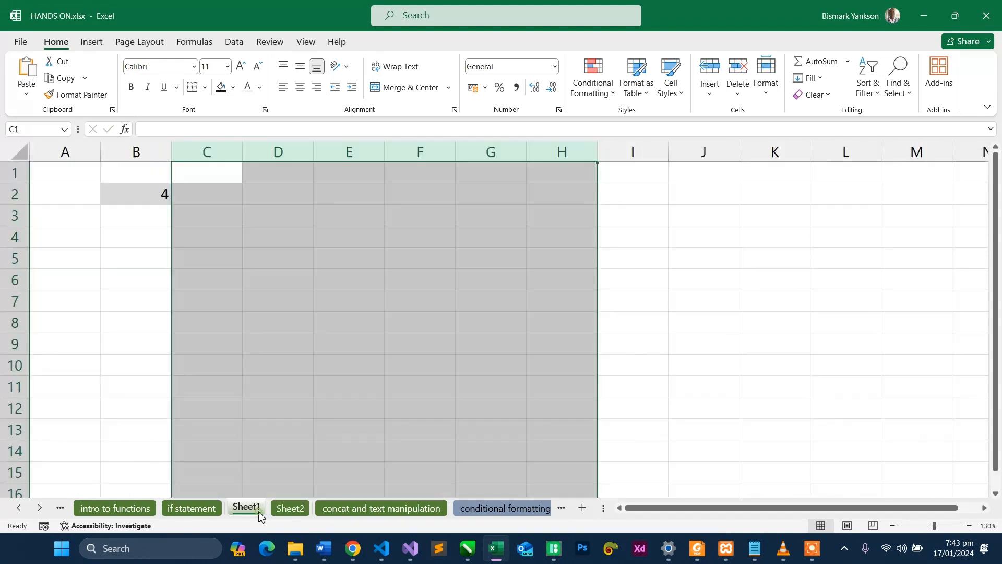
click(146, 194)
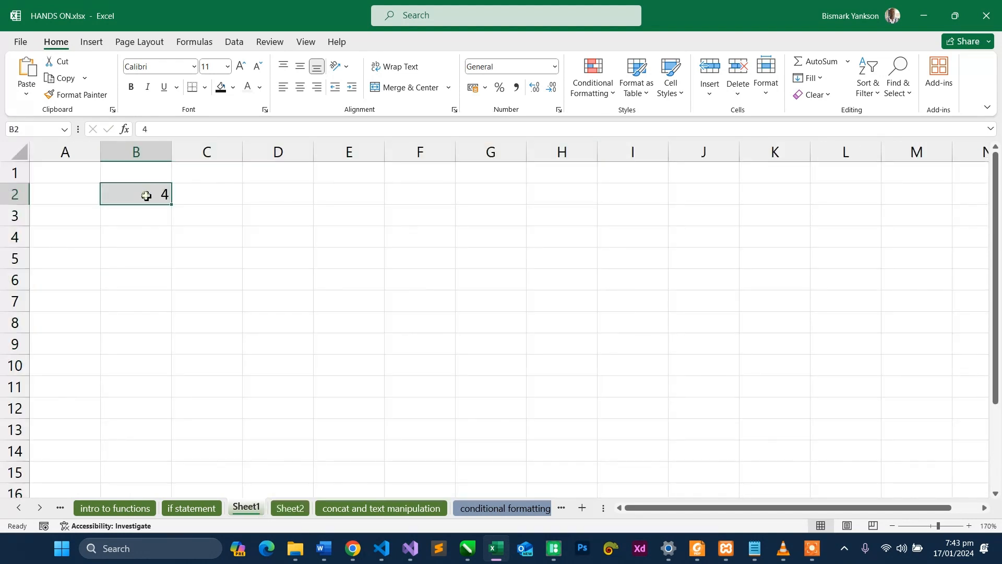
click(283, 513)
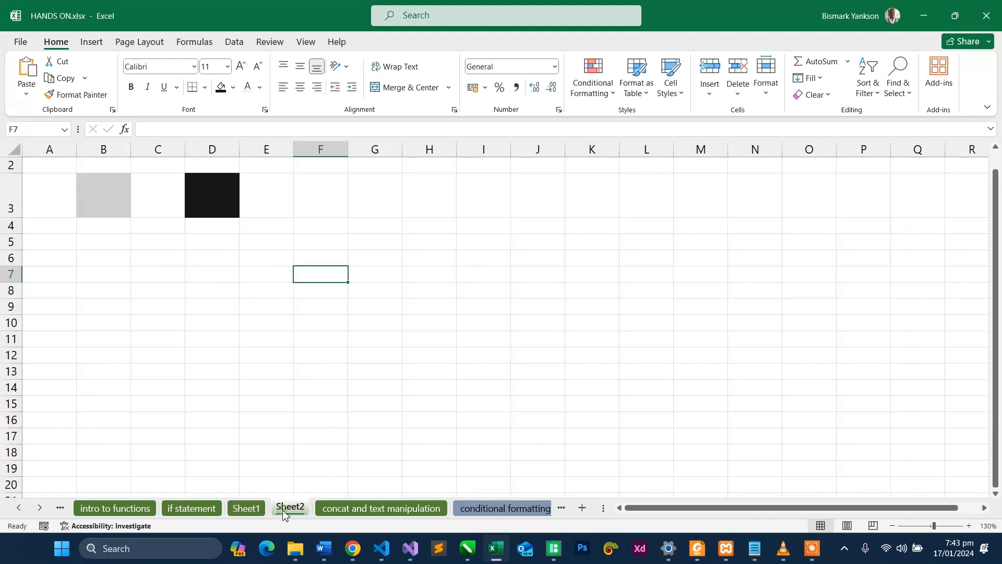
click(208, 213)
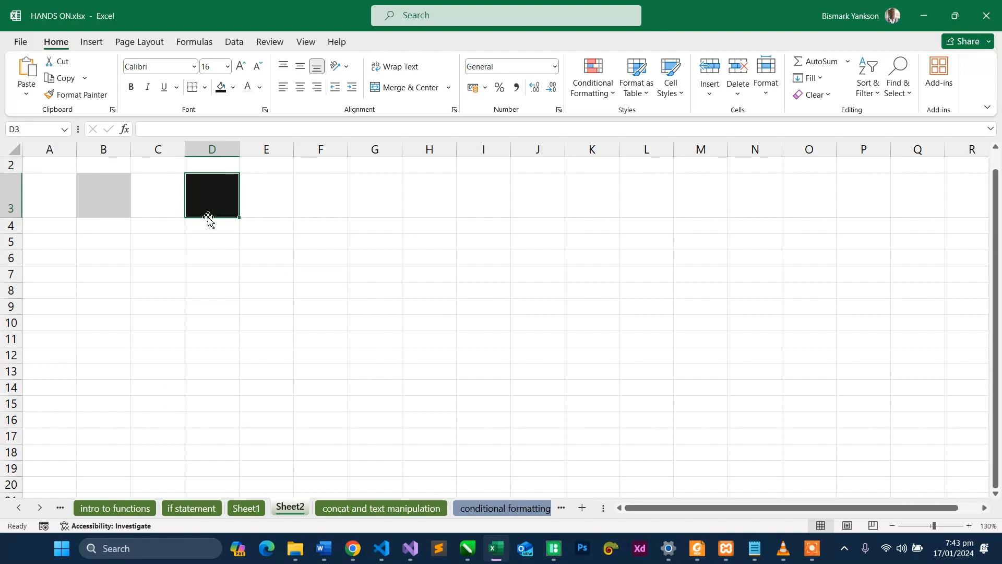
click(106, 204)
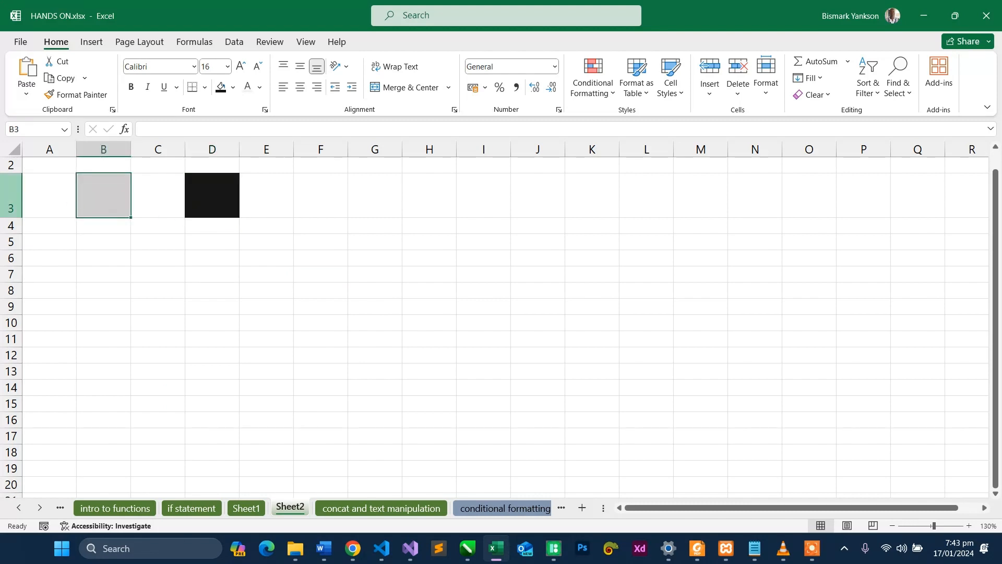
- Centre the contents of row 3 on Sheet2 both vertically and horizontally
click(10, 196)
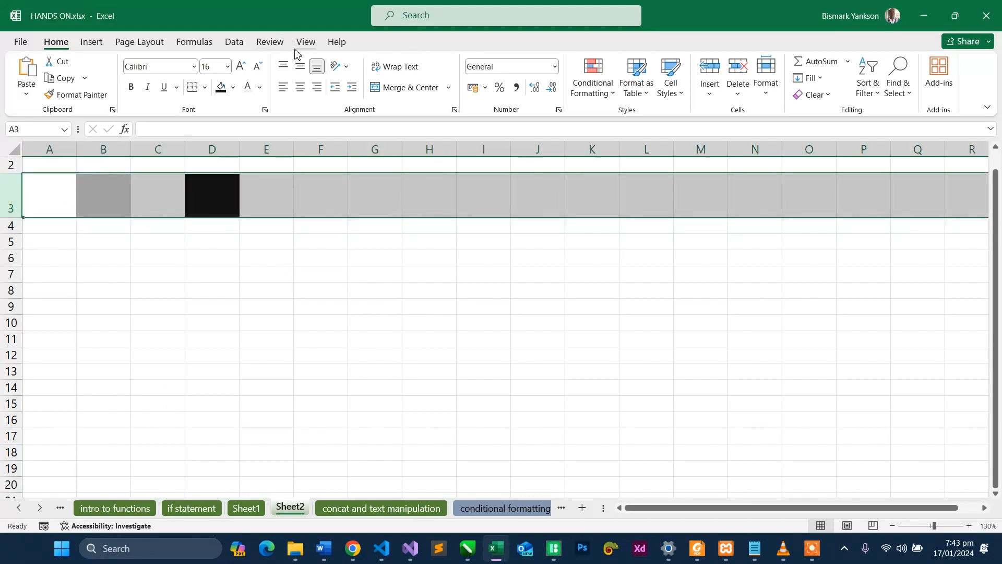
click(300, 68)
click(300, 87)
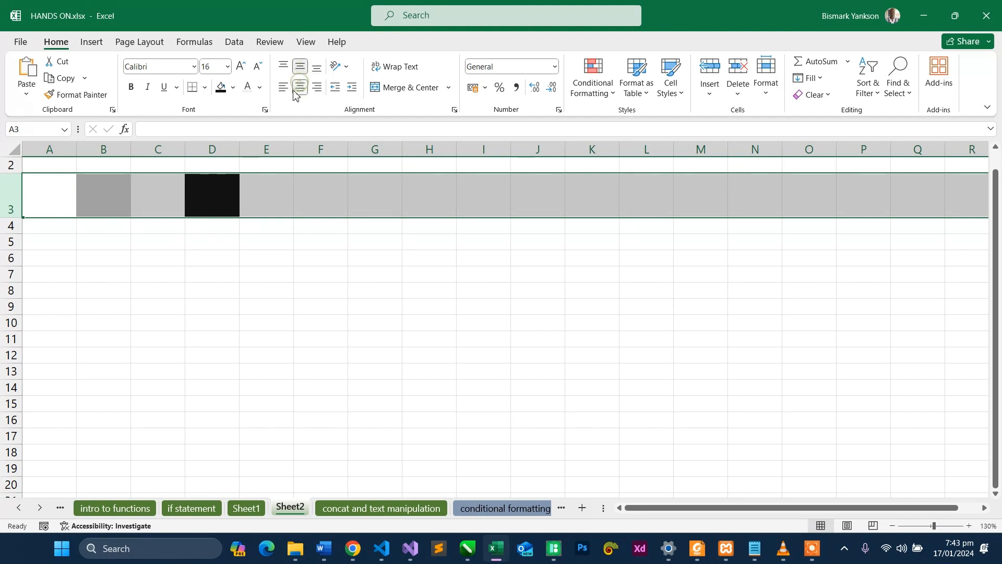
- Check Sheet1 and the black cell D3 on Sheet2, and enter 5 in Sheet2's grey cell B3
click(246, 508)
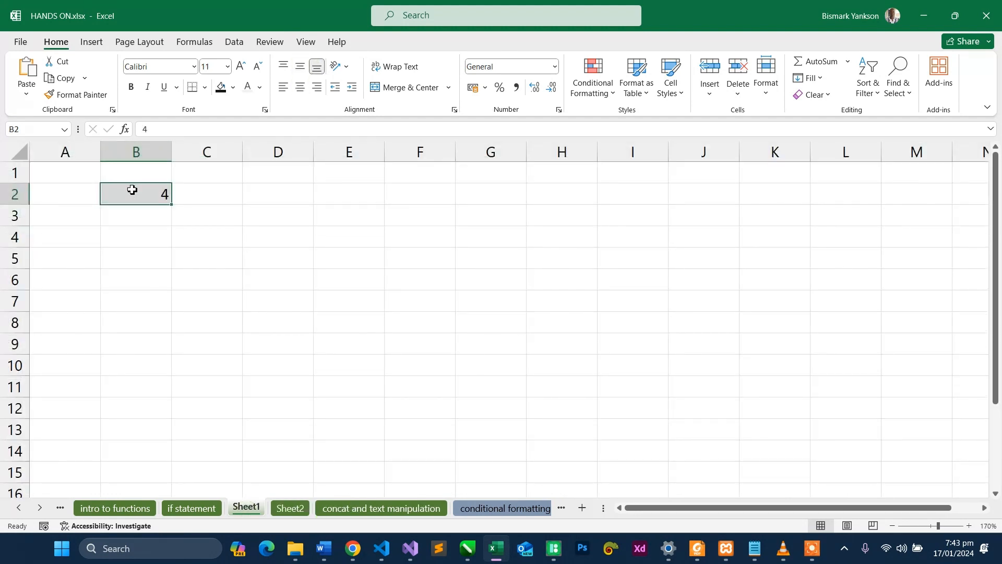
click(290, 508)
click(210, 210)
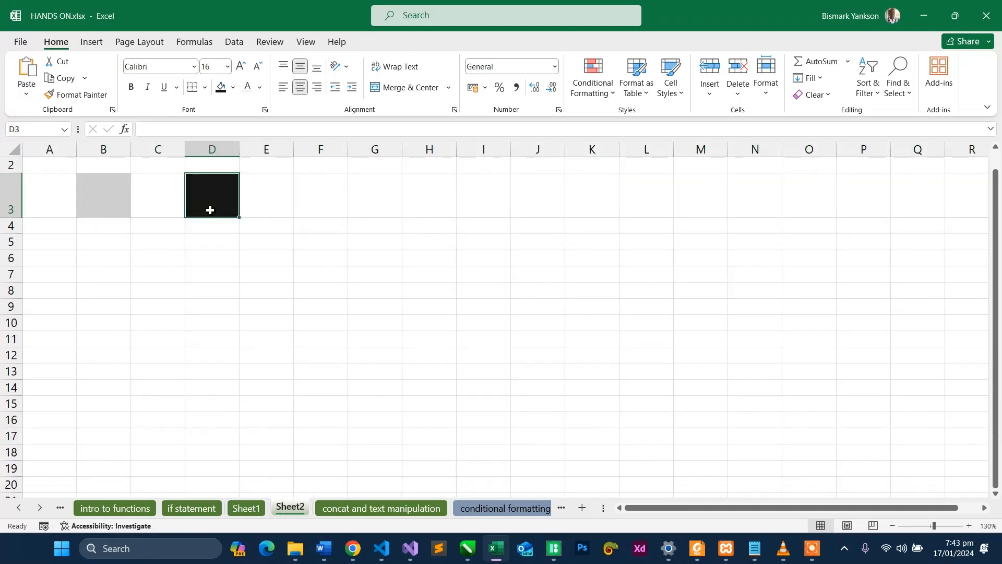
click(112, 199)
double_click(114, 200)
text(5)
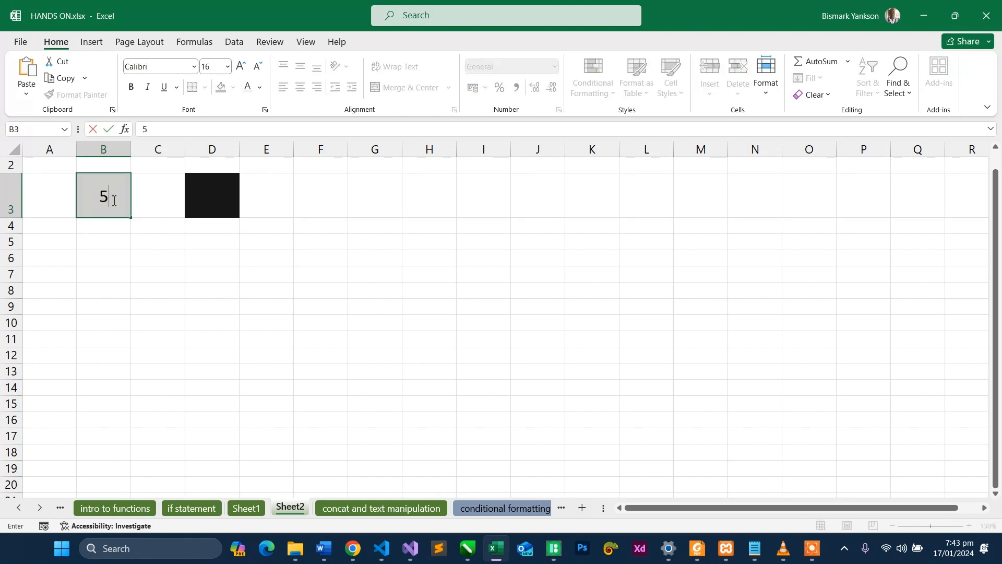
key(Tab)
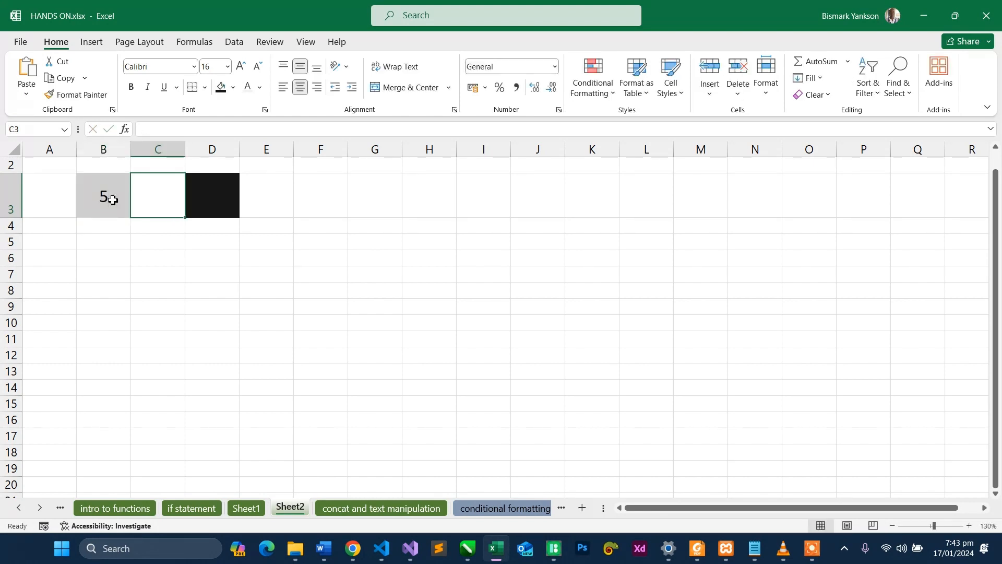
- Review the black result cell and the grey input cell on Sheet2 and the input on Sheet1, ending on Sheet2
click(211, 197)
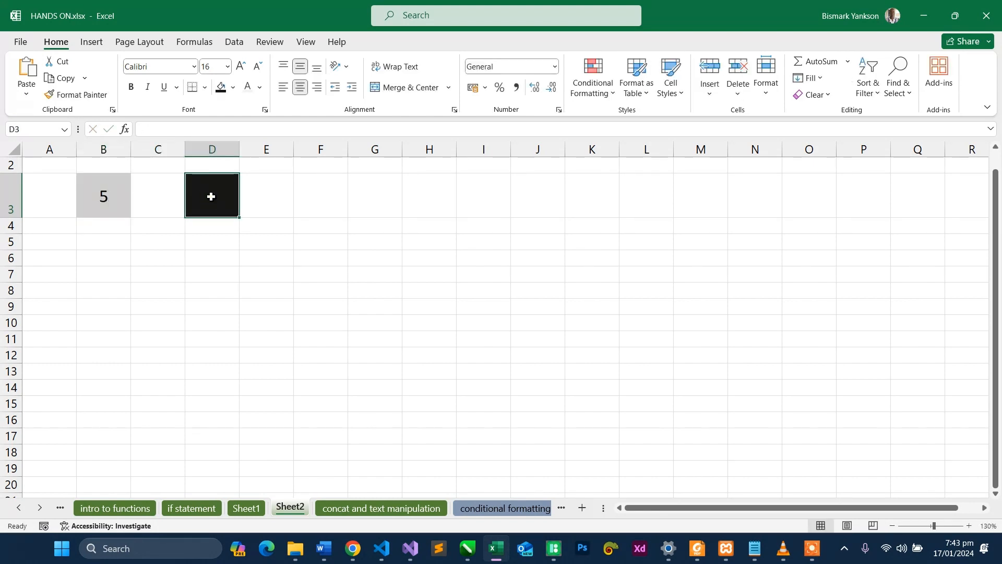
click(112, 200)
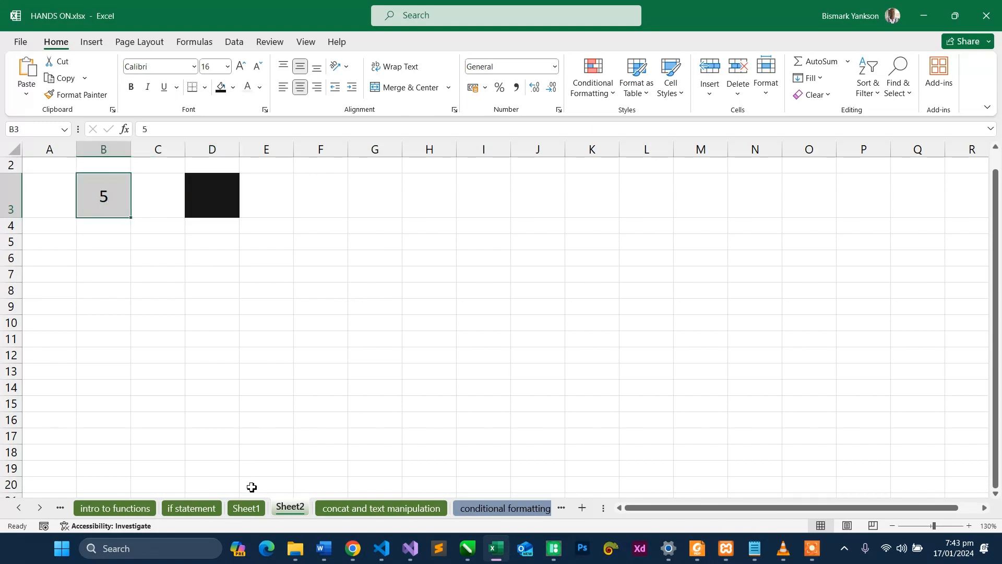
click(247, 509)
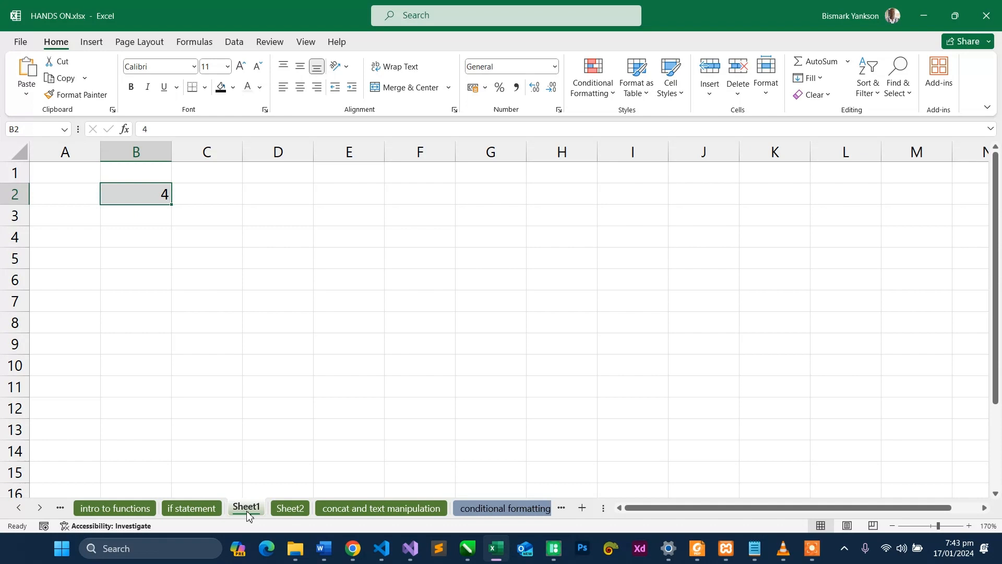
click(289, 509)
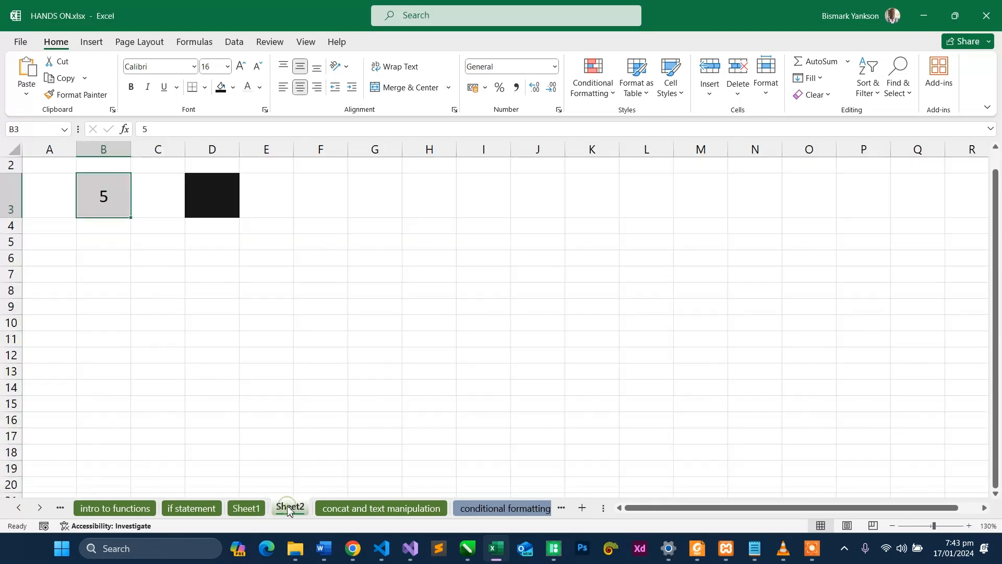
- Enter the formula =B3*Sheet1!B2 in cell D3 of Sheet2 by referencing both grey cells, and open the formula for review
click(210, 193)
text(=)
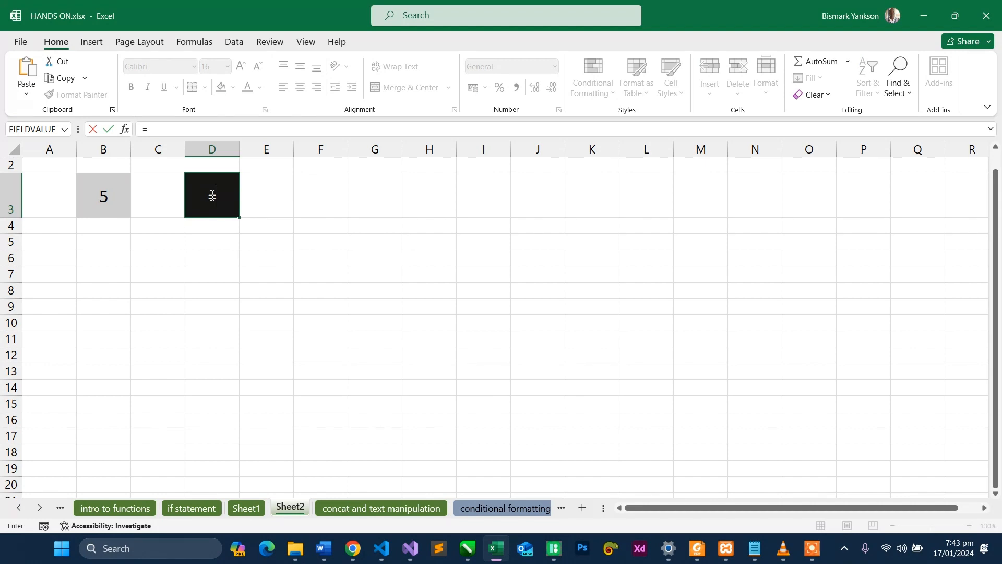
click(108, 196)
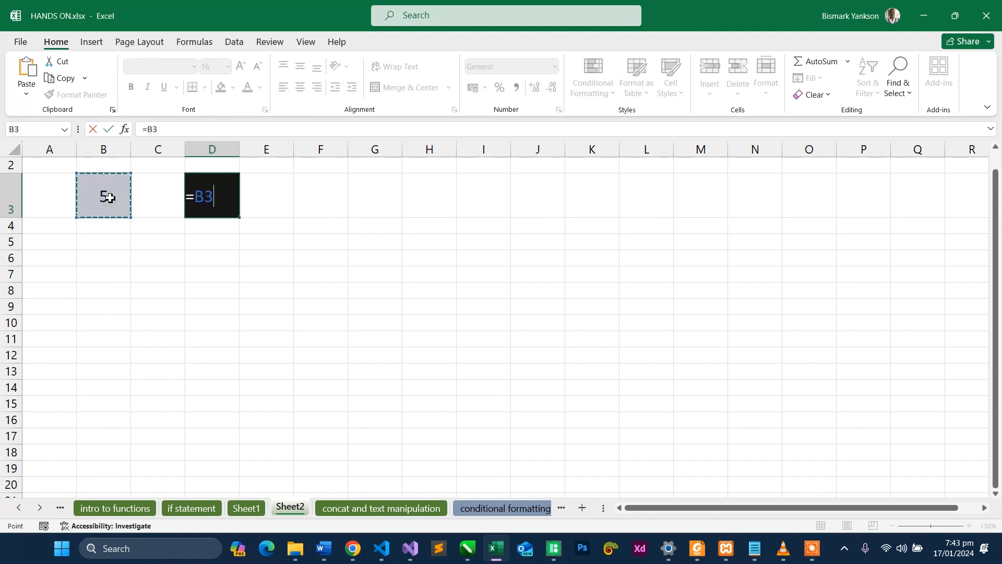
text(*)
click(256, 509)
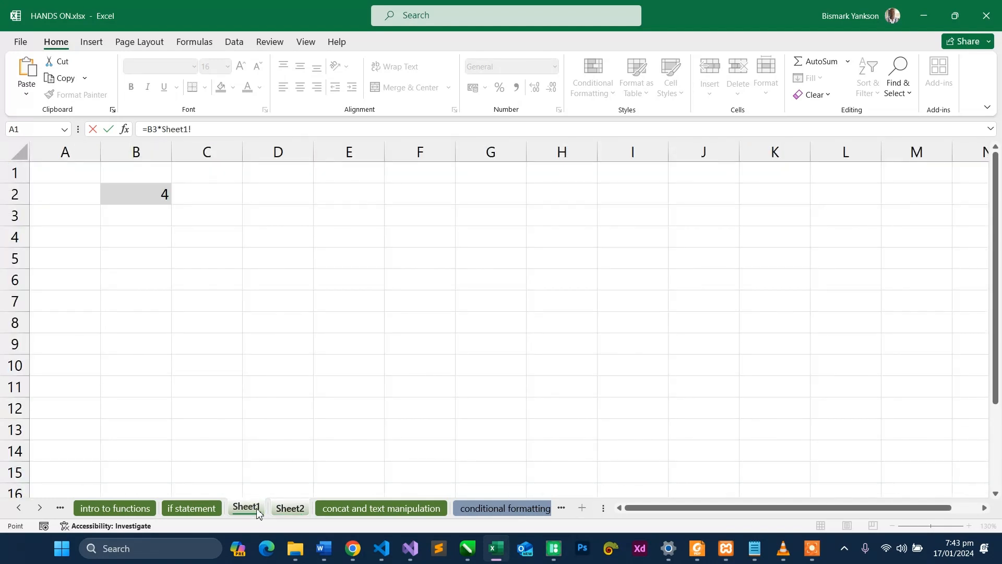
click(159, 192)
key(Return)
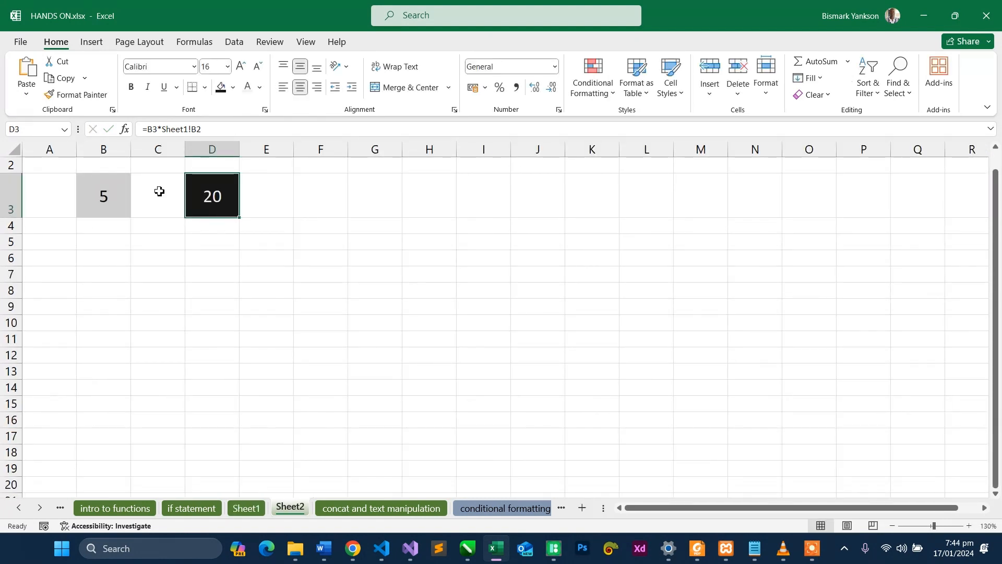
double_click(206, 196)
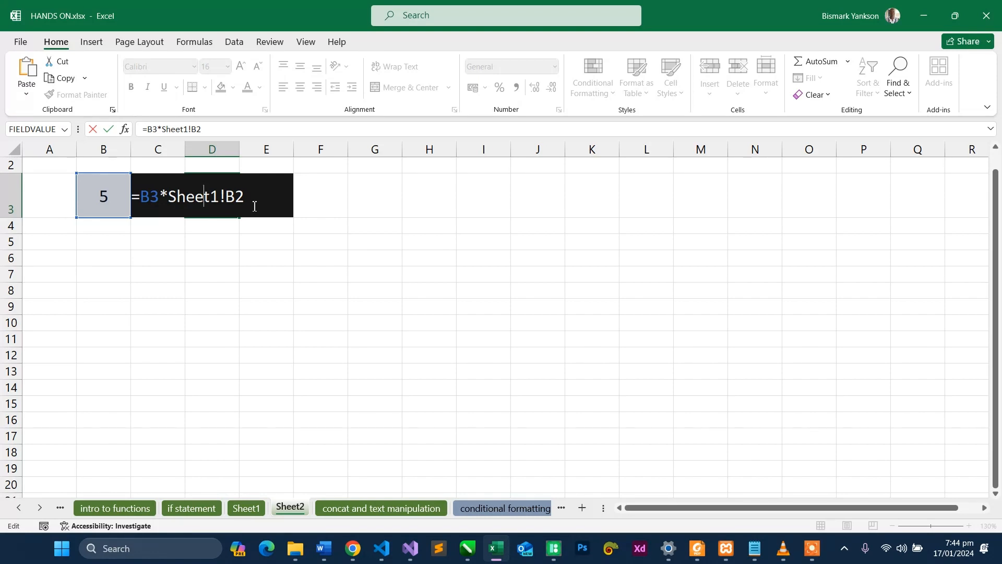
- Review the cross-sheet formula in Sheet2's black cell D3 and the input value on Sheet1, ending back on Sheet2
click(333, 269)
click(273, 204)
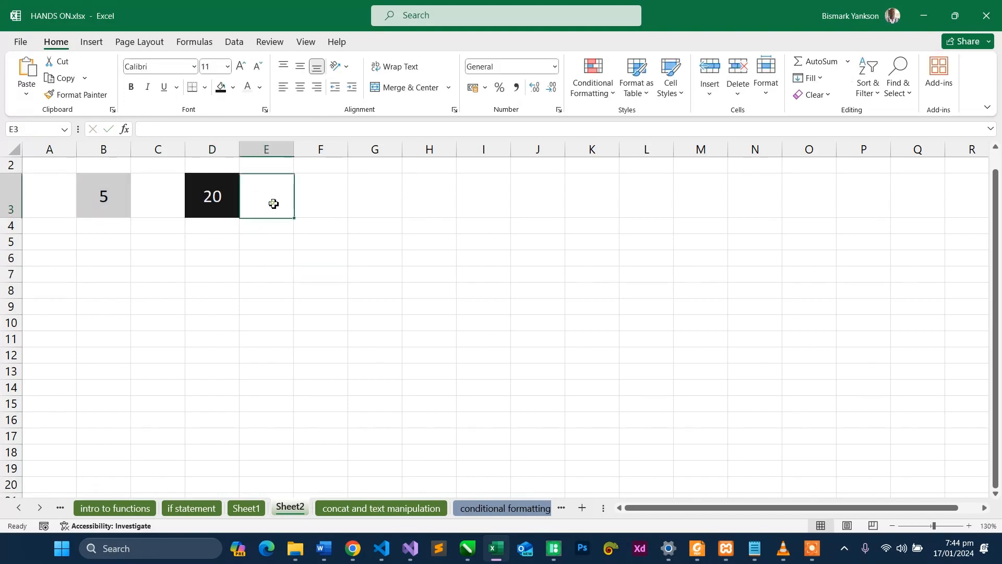
click(220, 203)
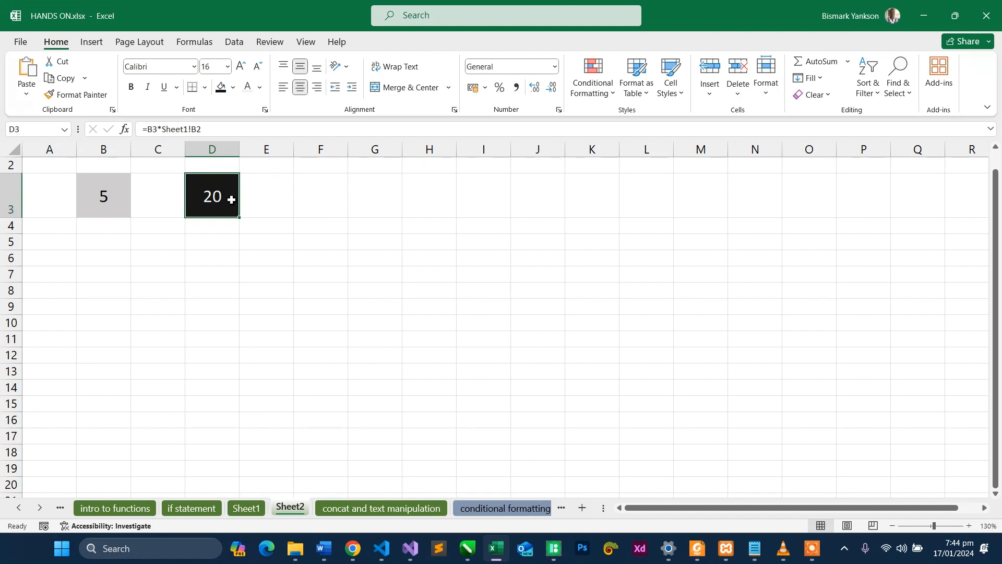
click(268, 197)
click(230, 196)
double_click(230, 197)
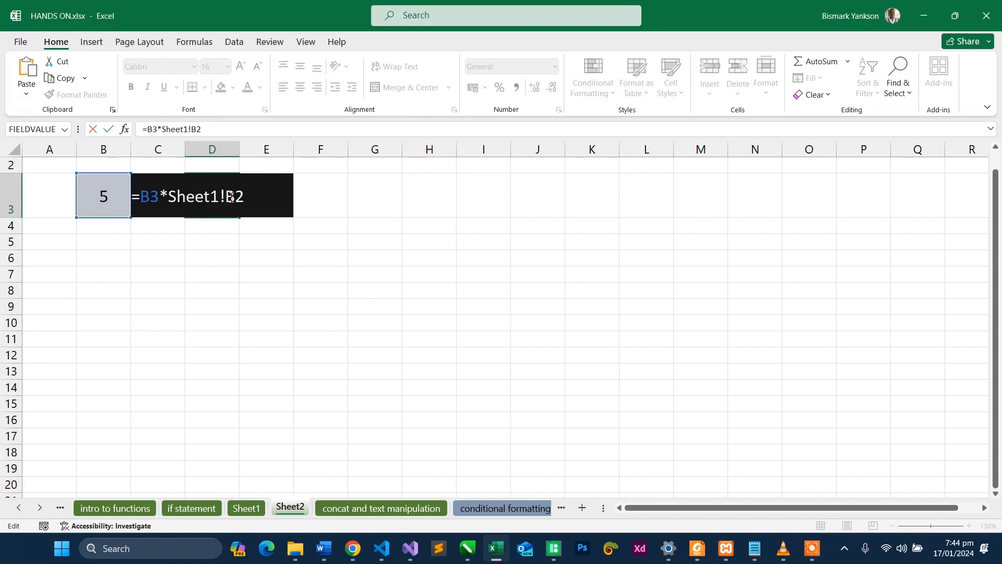
key(Return)
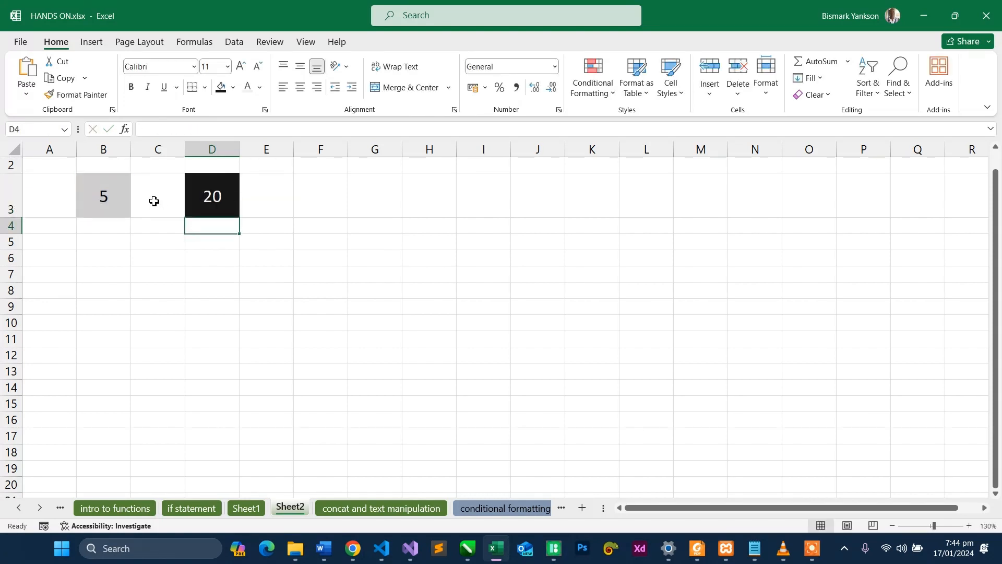
click(246, 508)
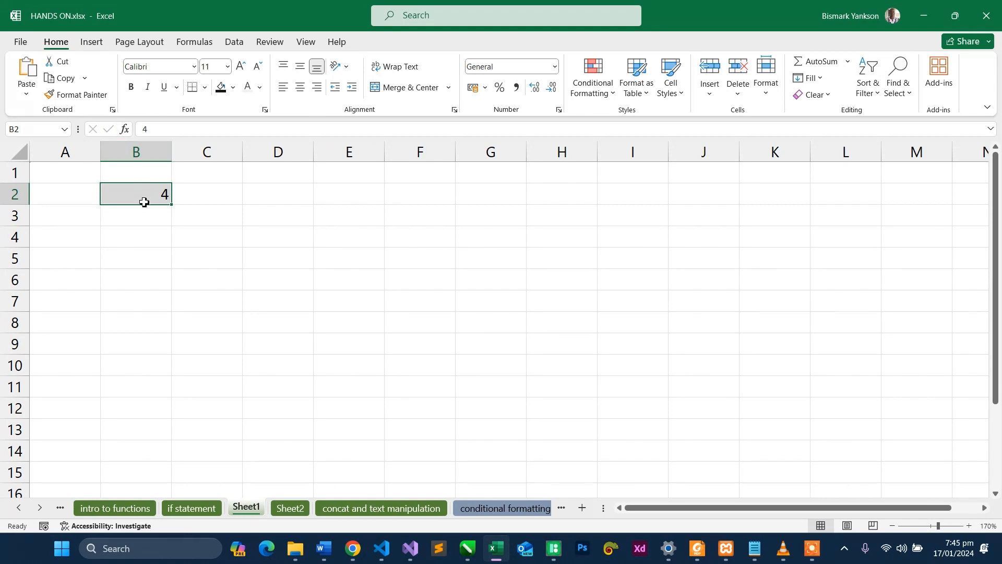
click(294, 510)
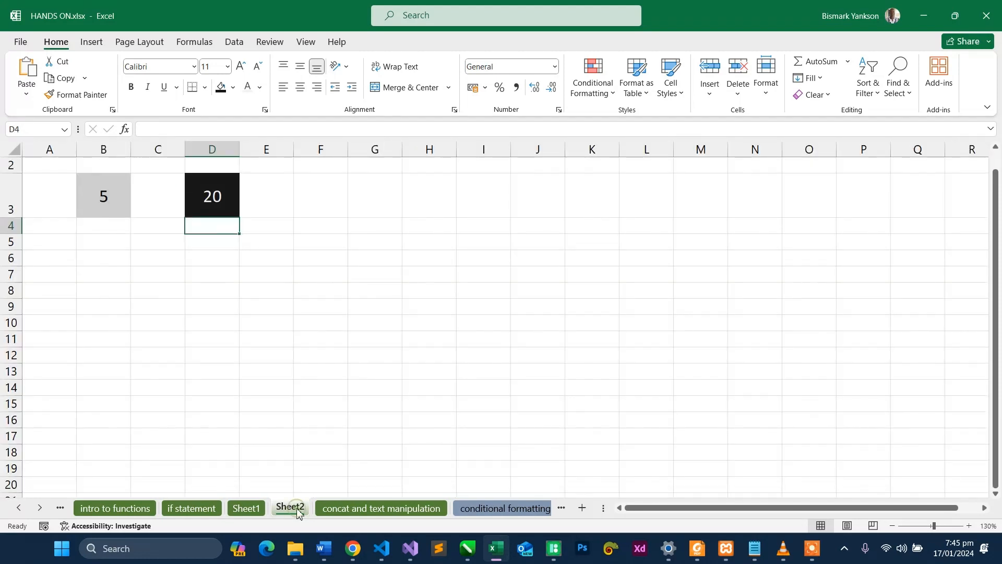
- Copy the value 5 from B3 down column B of Sheet2 through 15 cells
click(106, 209)
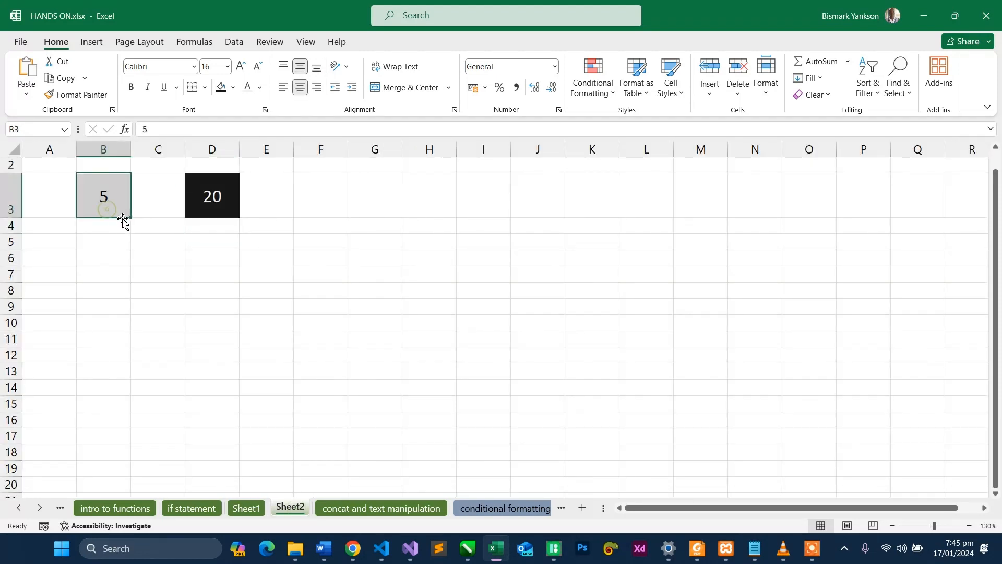
drag(123, 218, 144, 448)
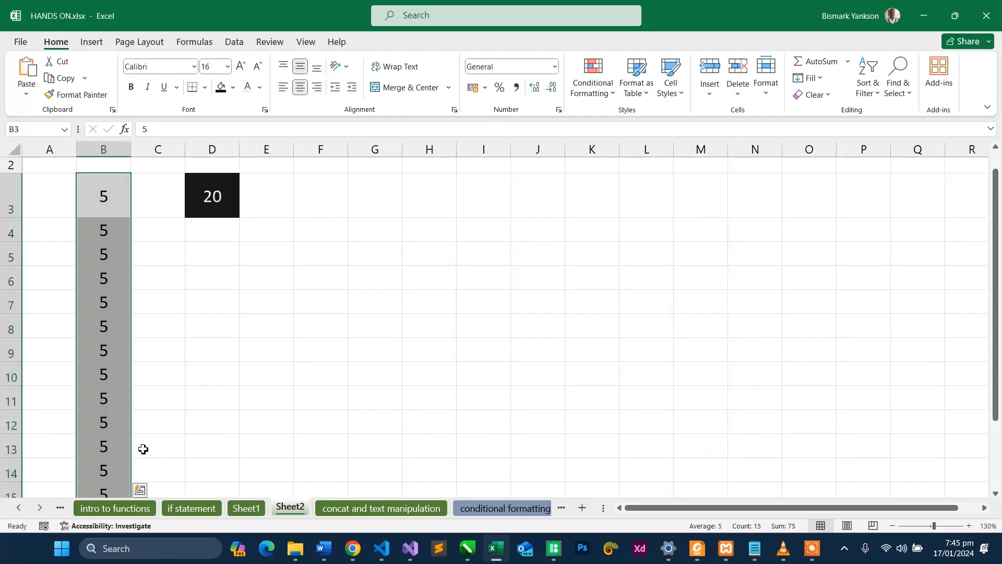
drag(999, 367, 999, 376)
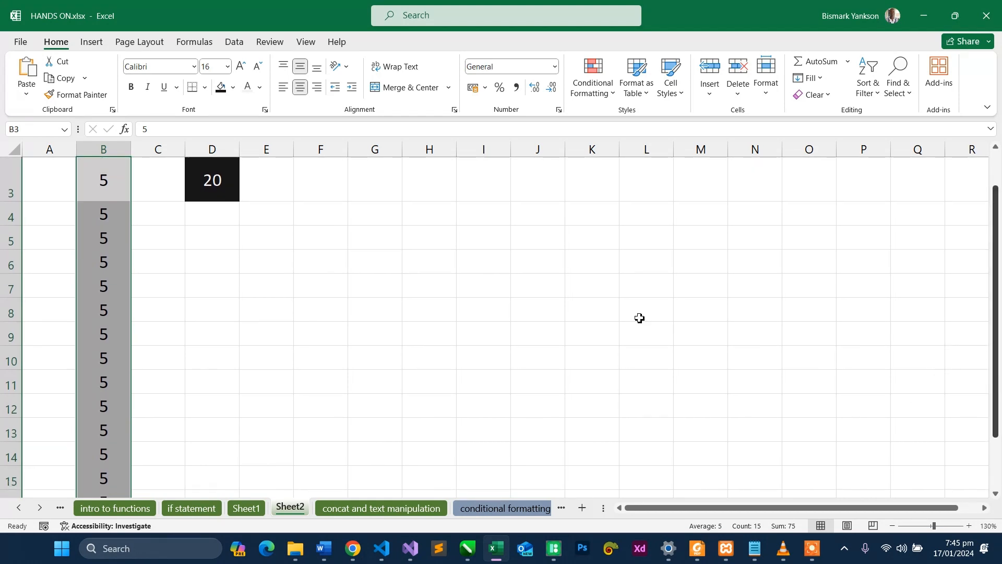
- Enter 8 in B4 and fill column B downward from B3:B4 as a series increasing by 3
click(116, 211)
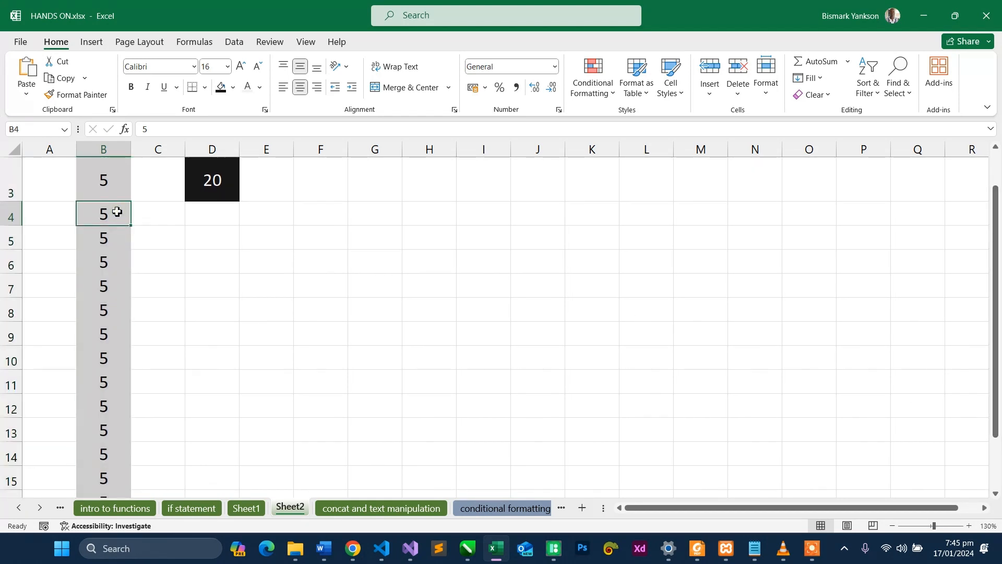
text(3)
drag(105, 179, 110, 210)
click(110, 211)
text(8)
drag(111, 184, 134, 473)
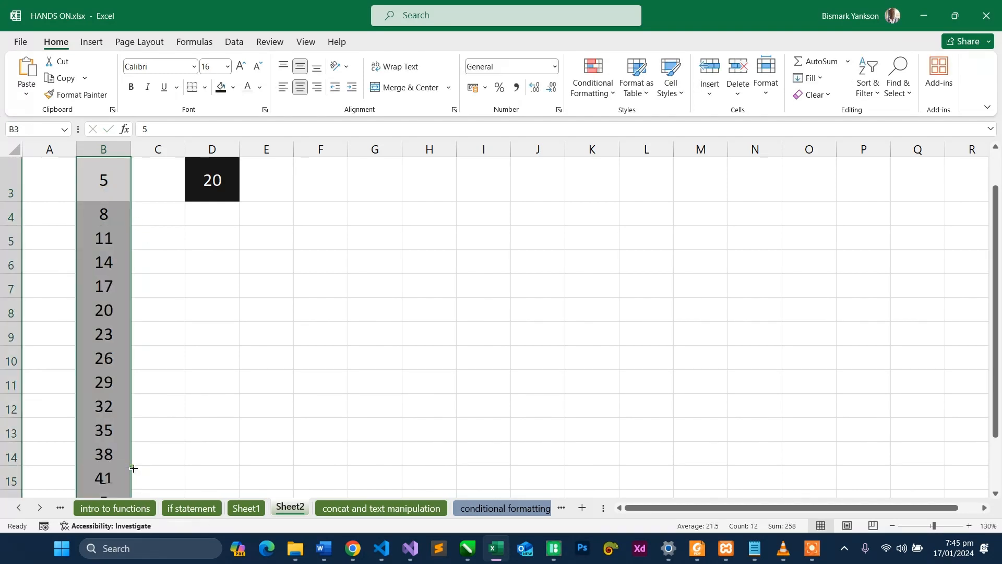
- Fill the D3 formula, with its relative Sheet1!B2 reference, down column D alongside the column B values
click(187, 225)
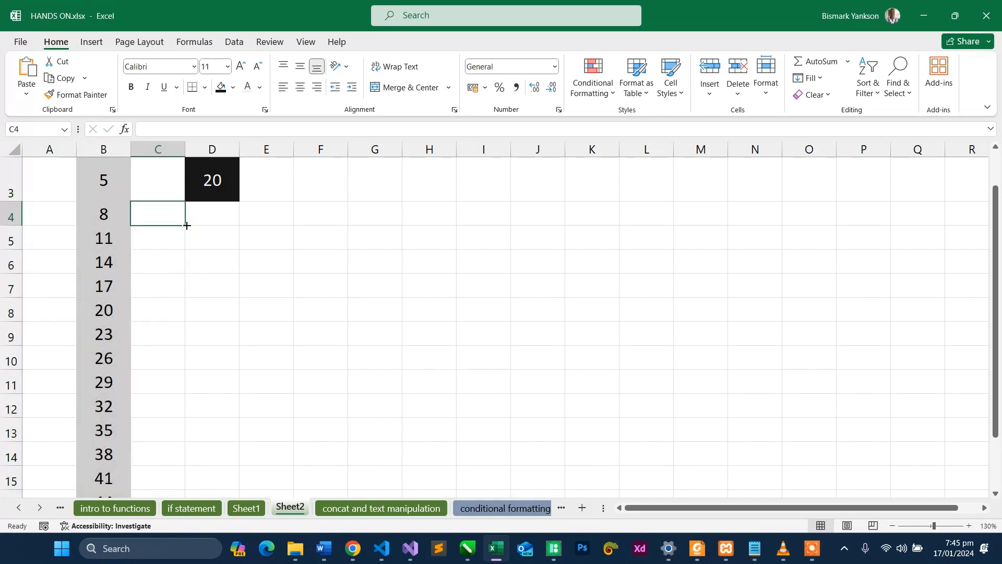
click(206, 187)
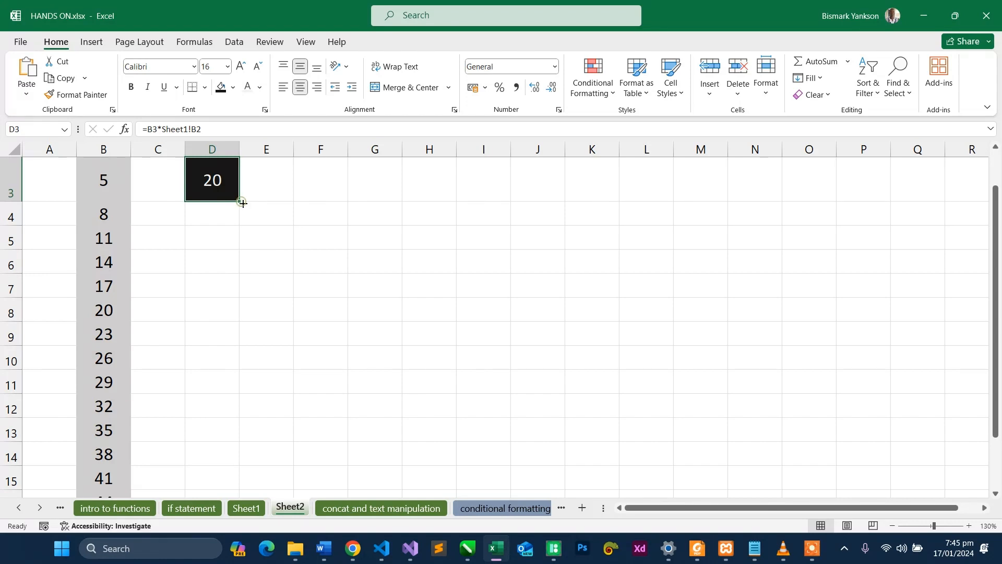
drag(243, 204, 229, 468)
drag(999, 378, 995, 216)
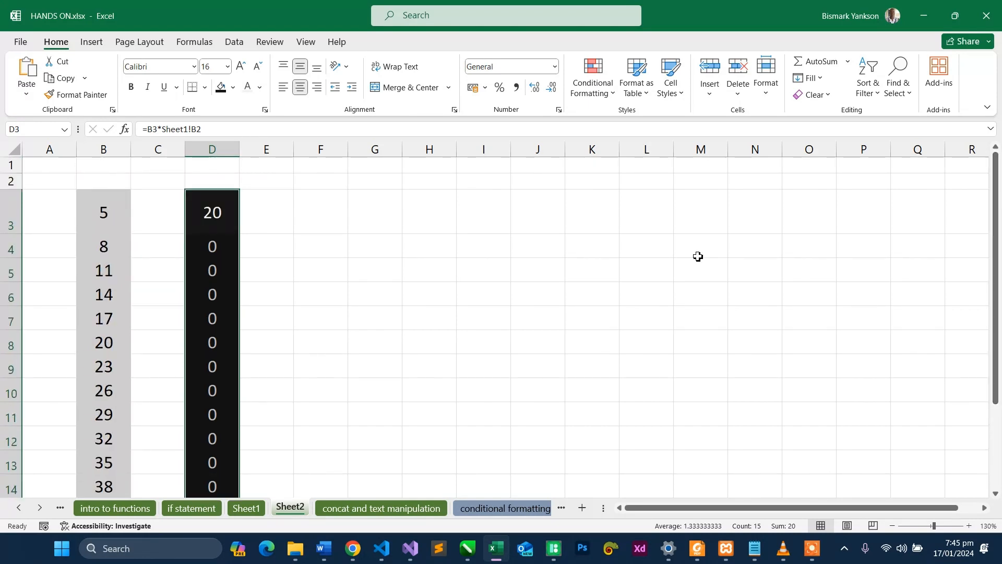
- Inspect the copied formulas in column D and compare their references with the cells on Sheet1
click(218, 211)
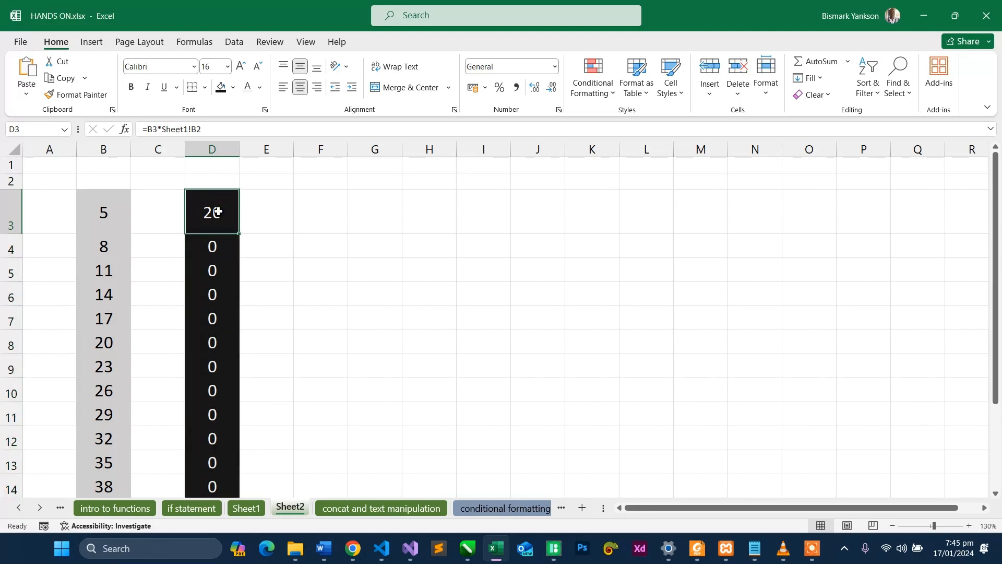
click(219, 261)
click(214, 293)
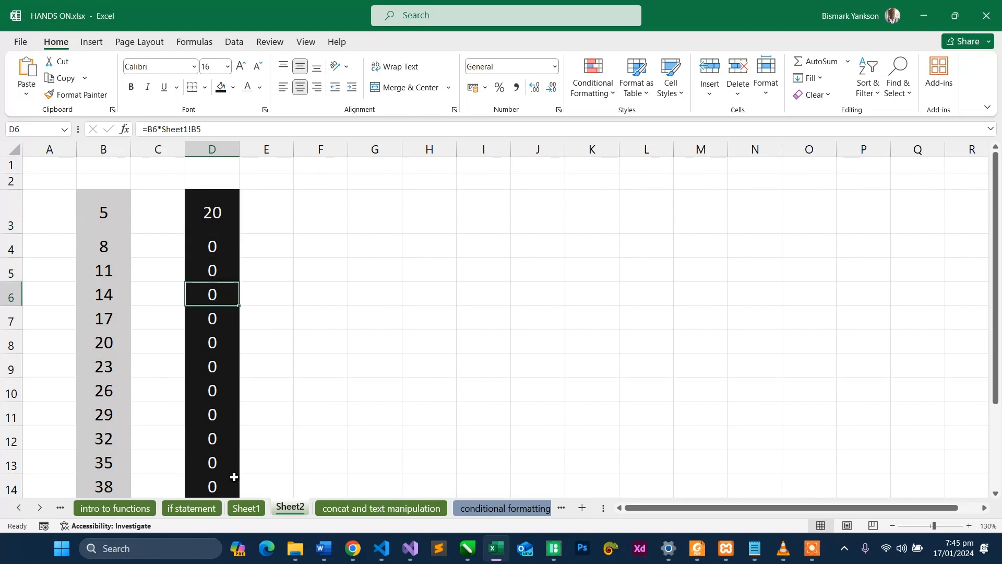
click(246, 508)
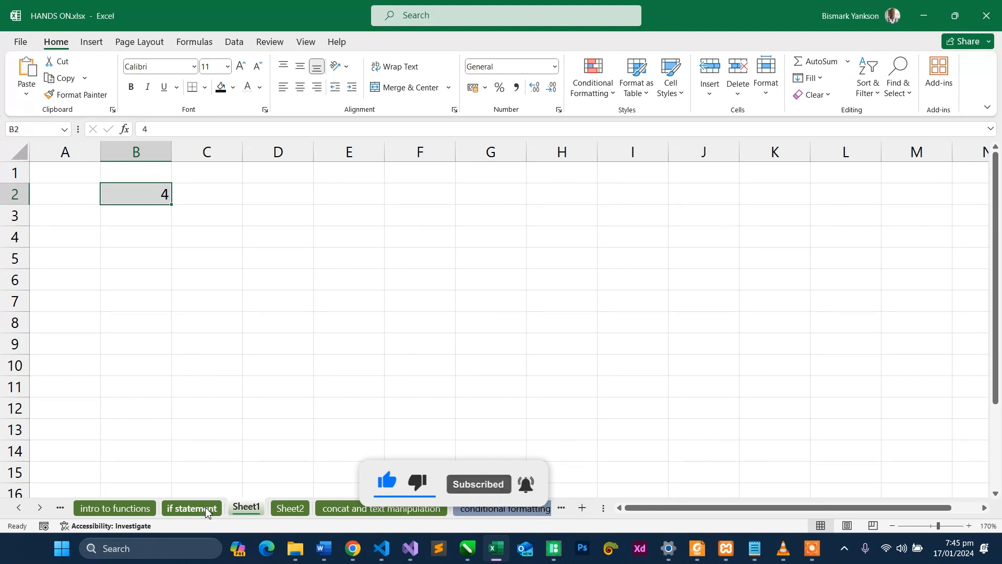
click(290, 509)
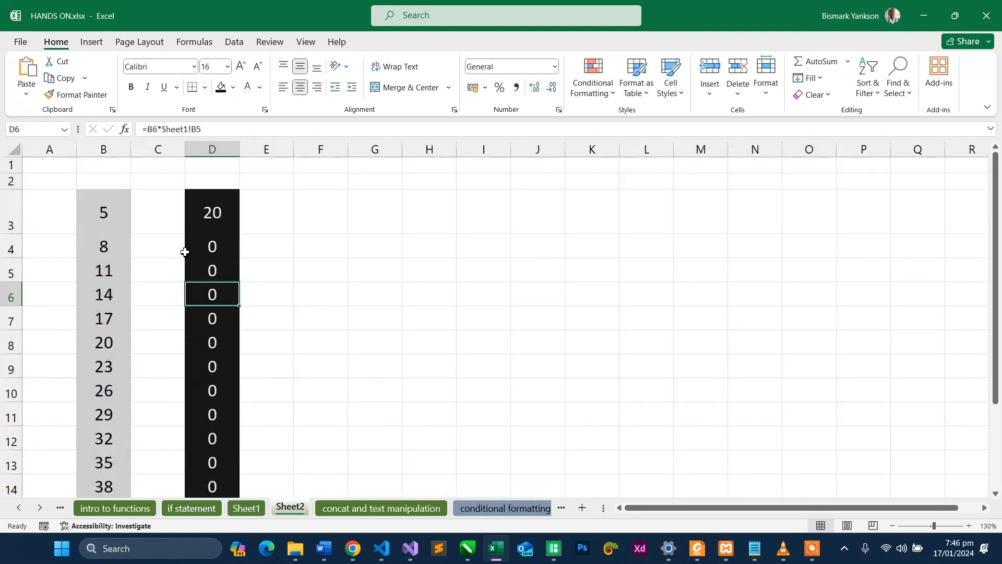
- Make the Sheet1 reference in D3 absolute so the formula reads =B3*Sheet1!$B$2
double_click(209, 211)
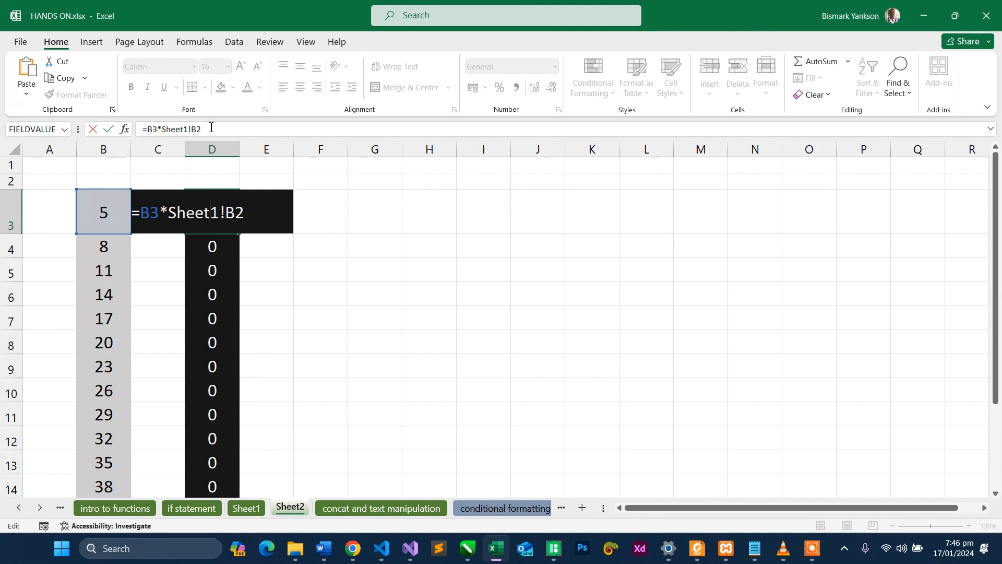
drag(202, 129, 193, 131)
key(F4)
key(Return)
- Fill the absolute-reference formula from D3 down column D and review the copied formula in D4
click(212, 181)
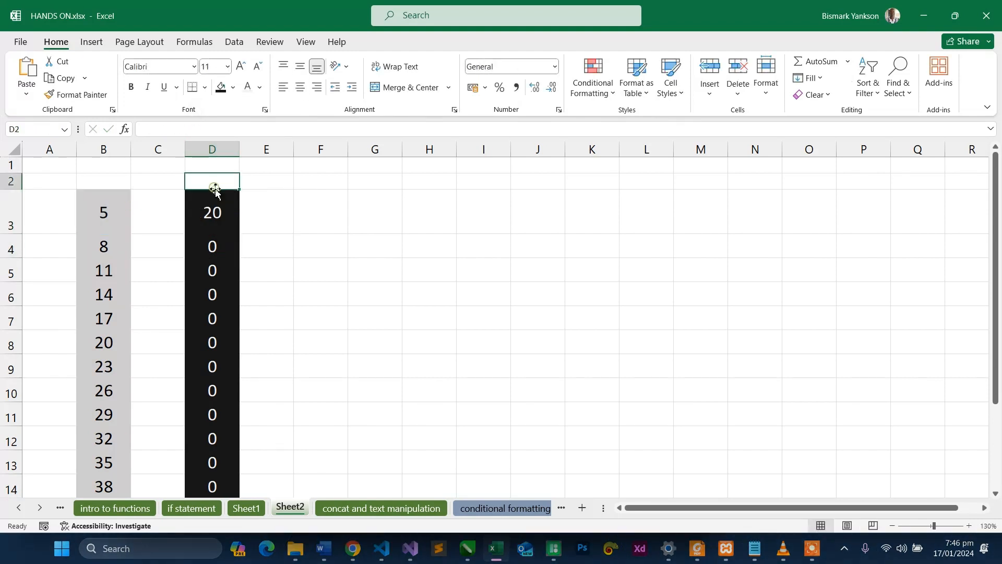
click(233, 222)
double_click(239, 234)
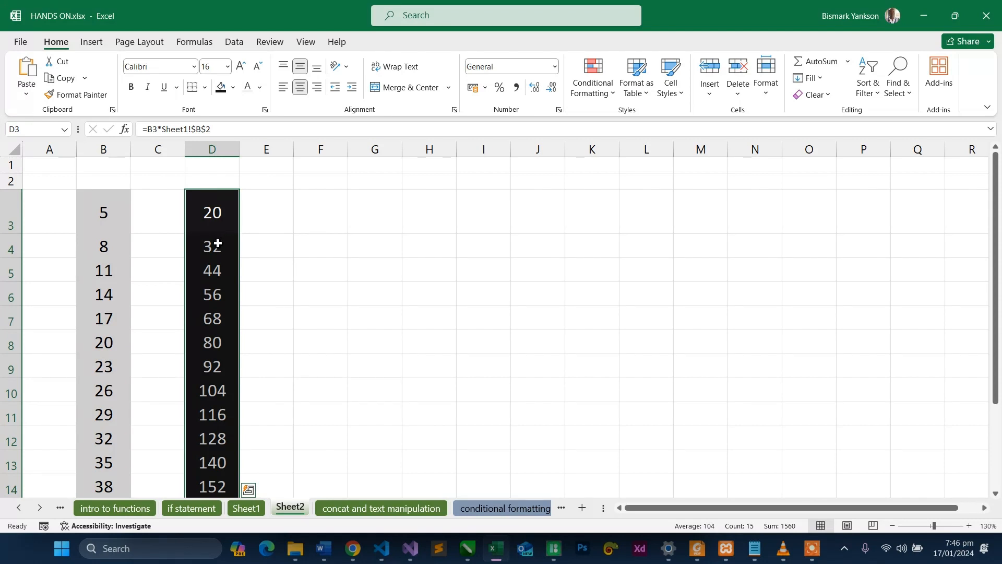
double_click(219, 246)
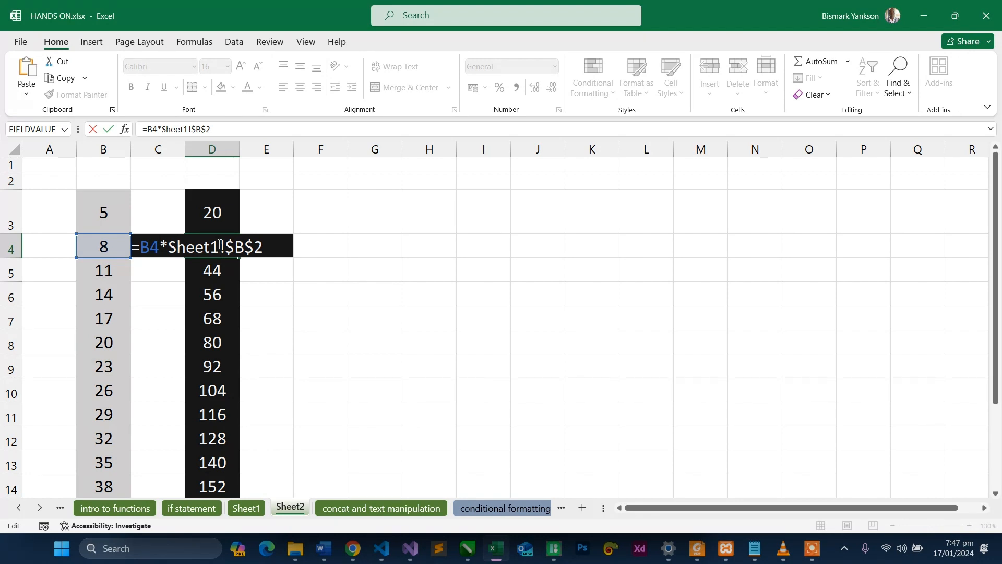
click(384, 249)
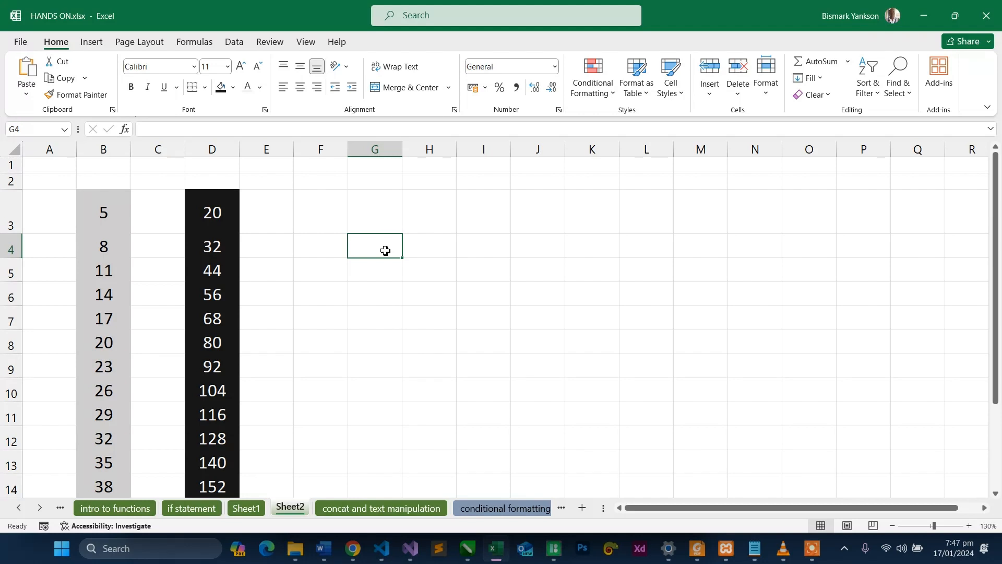
- Duplicate the "if statement" worksheet directly after the original and rename the copy dataset2
key(ctrl+Page_Up)
key(ctrl+Page_Up)
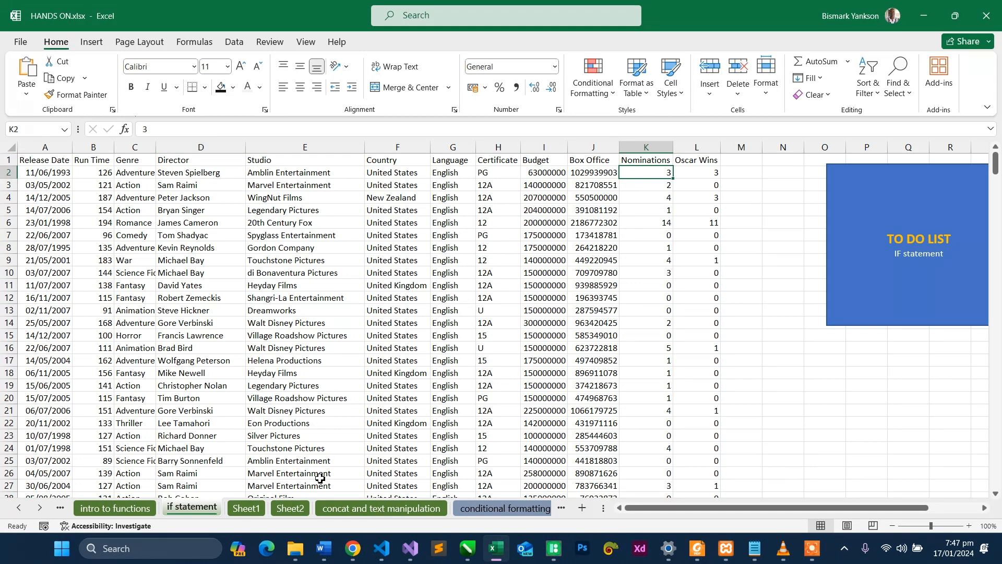
click(119, 508)
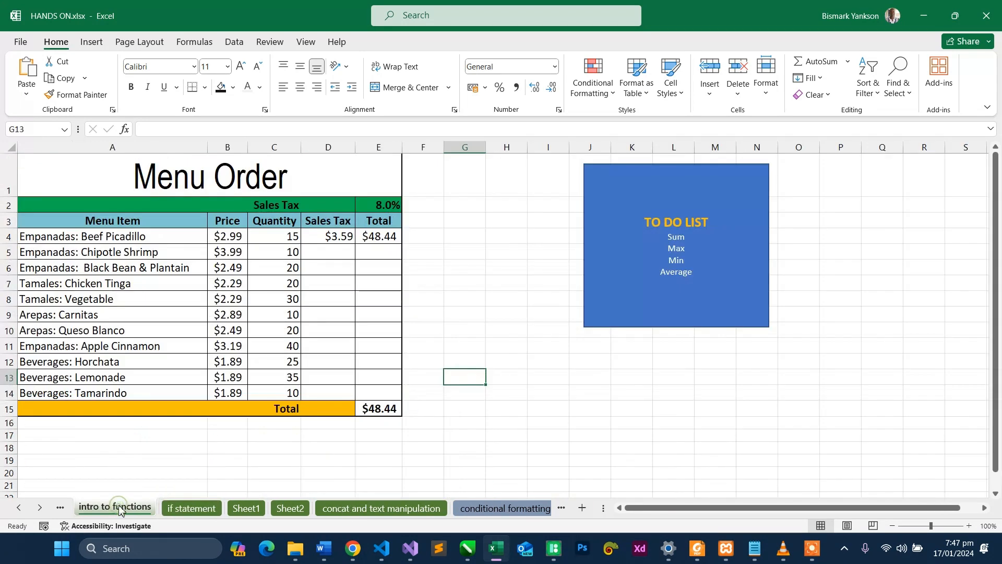
click(179, 507)
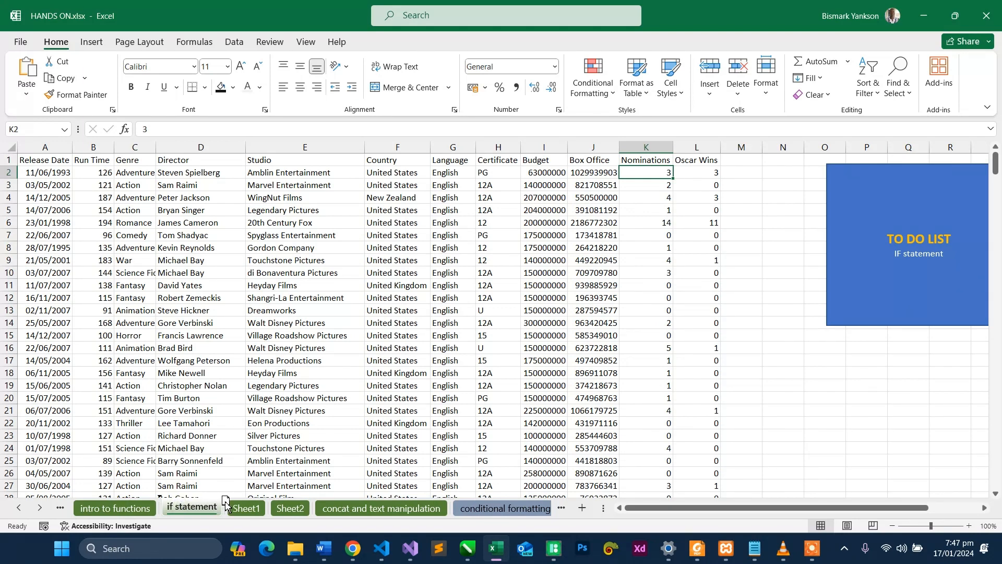
mouse_move(225, 501)
mouse_down()
mouse_move(212, 507)
mouse_move(238, 505)
mouse_up()
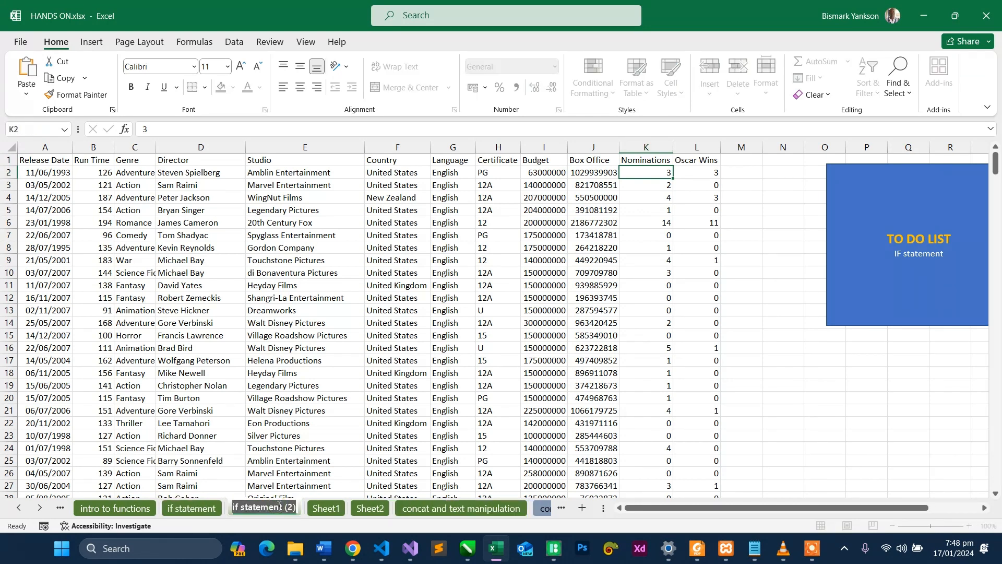
text(data)
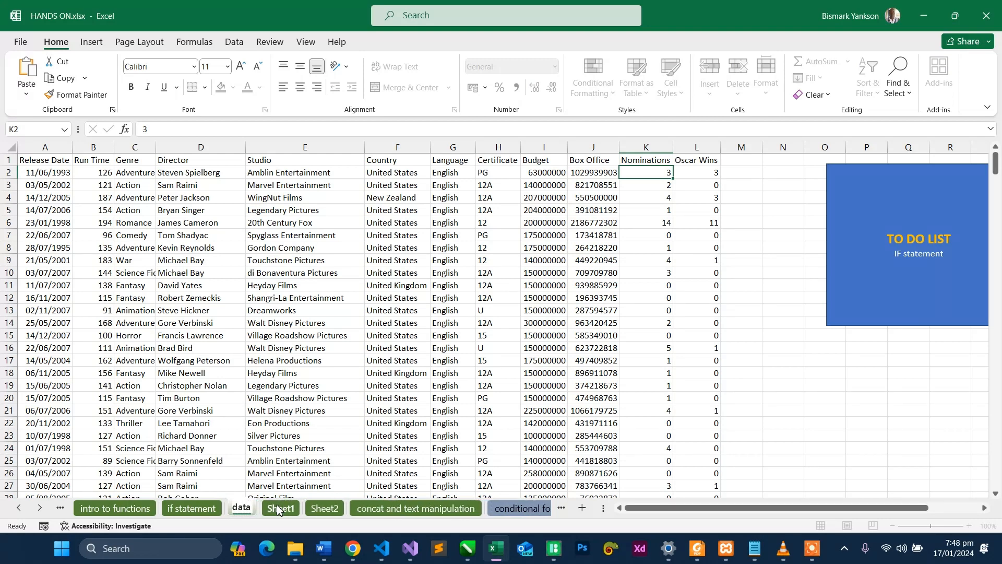
text(set2)
key(Return)
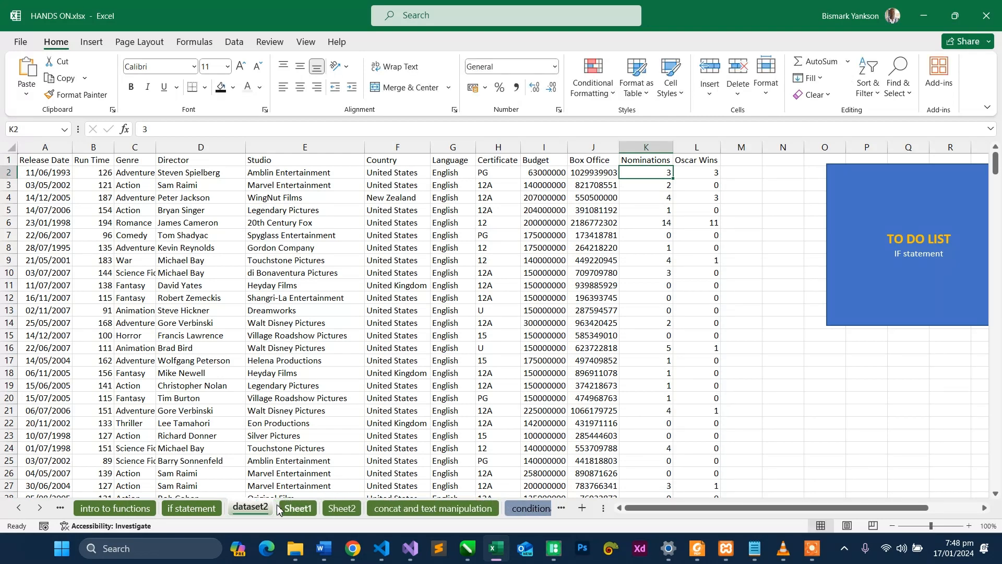
- Delete columns F through L, from Country to Oscar Wins, on the dataset2 worksheet
click(293, 150)
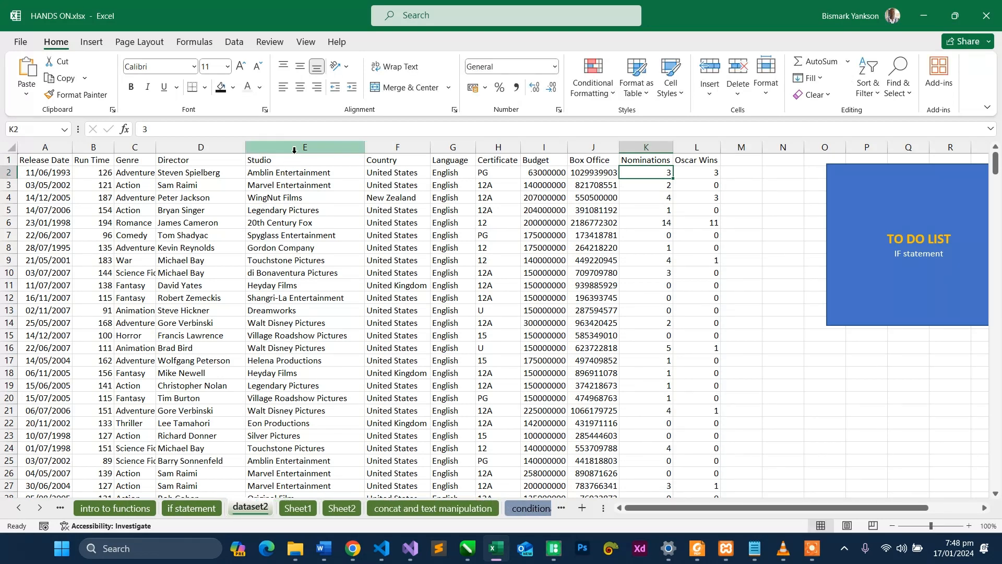
drag(293, 150, 697, 148)
drag(410, 150, 700, 150)
click(741, 65)
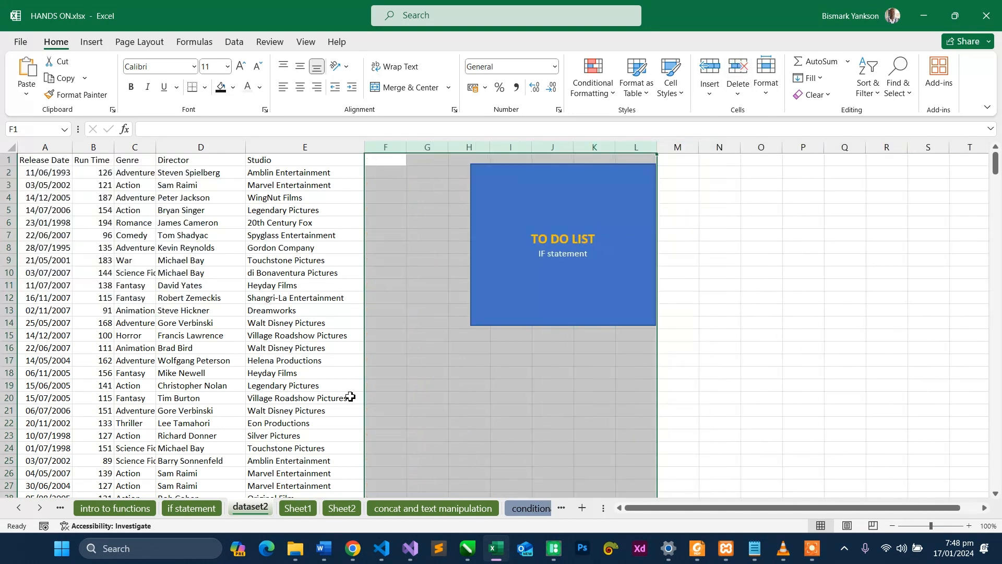
- Delete the blue TO DO LIST box from the dataset2 worksheet
drag(473, 147, 645, 152)
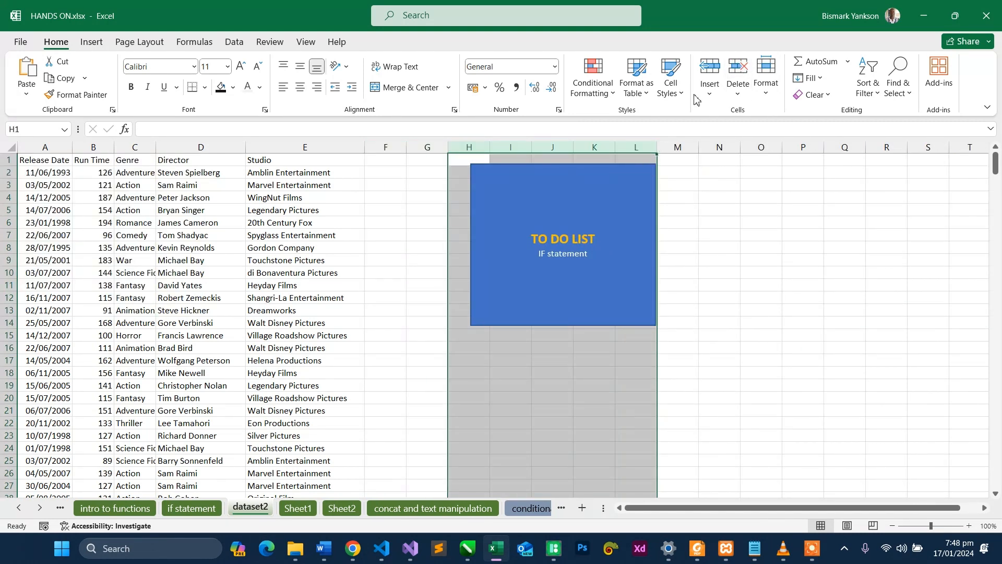
click(621, 165)
key(Delete)
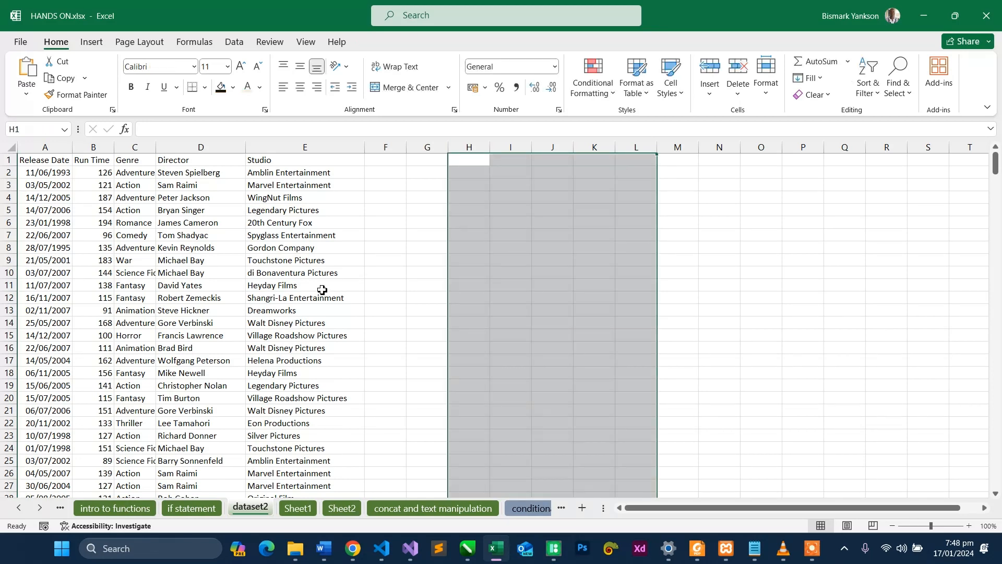
- Delete columns A through E, from Release Date to Studio, on the "if statement" worksheet
click(191, 508)
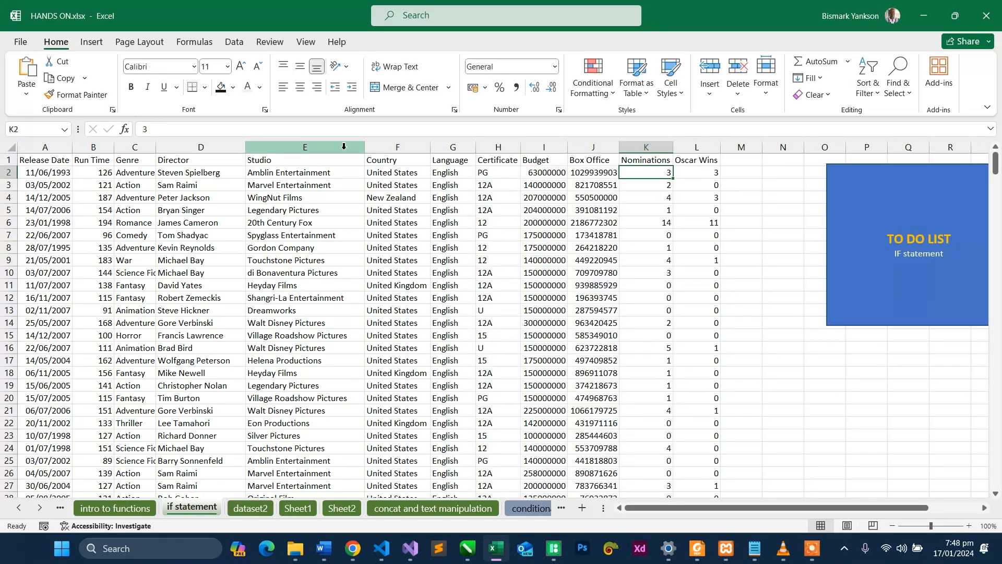
drag(344, 146, 27, 148)
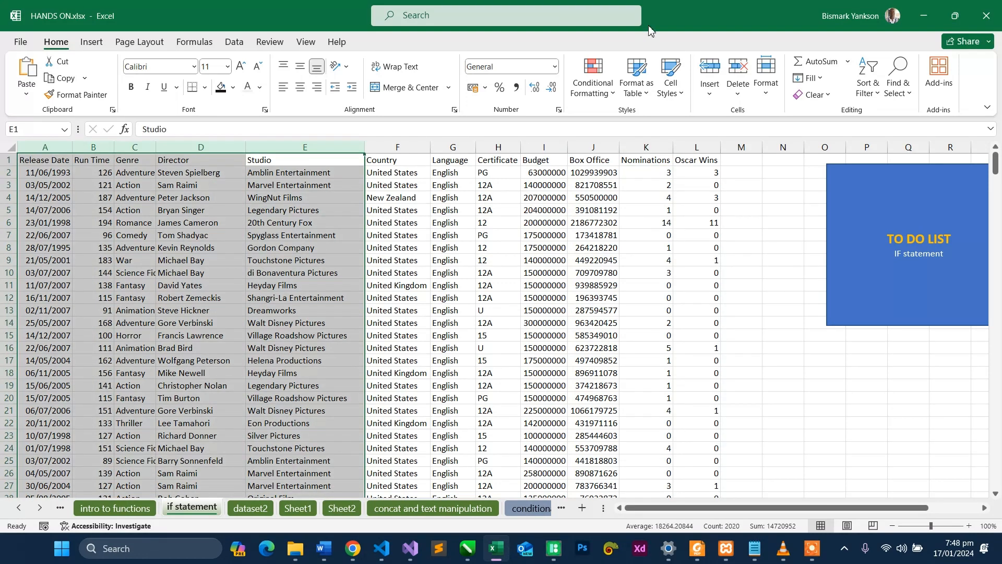
click(737, 68)
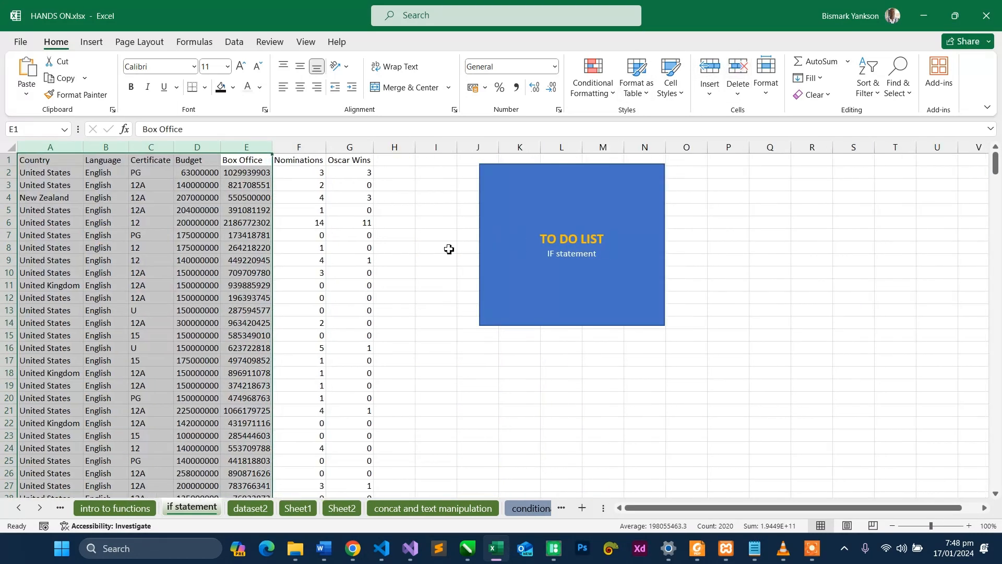
- Remove the blue TO DO LIST box from the "if statement" worksheet
click(449, 249)
click(481, 217)
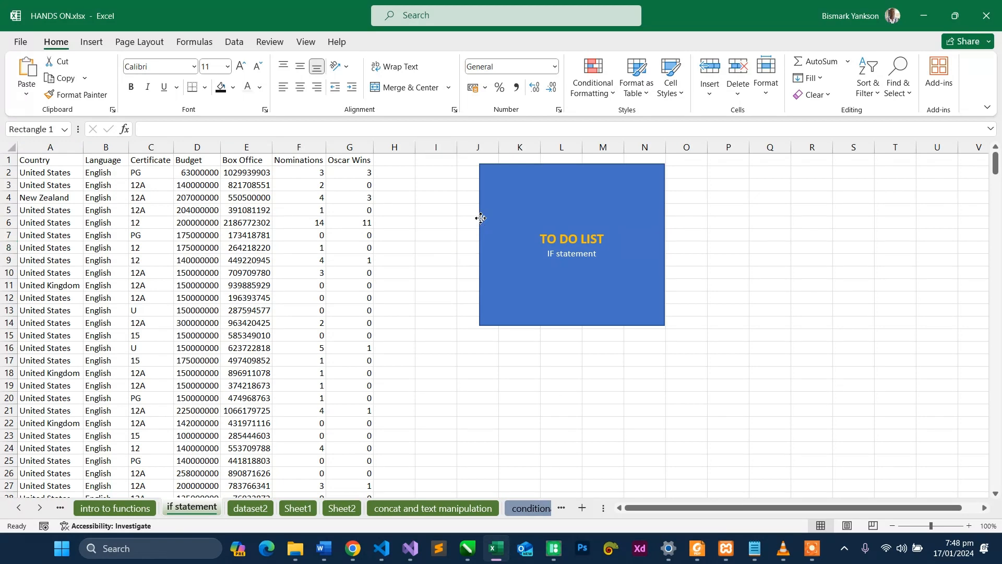
key(Delete)
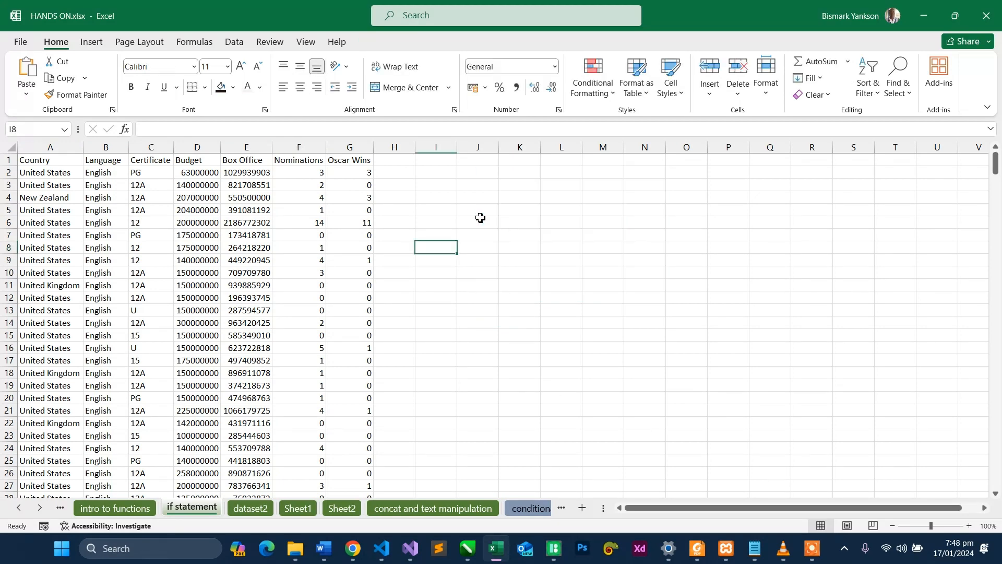
- Clear the contents of column B on Sheet1
click(303, 509)
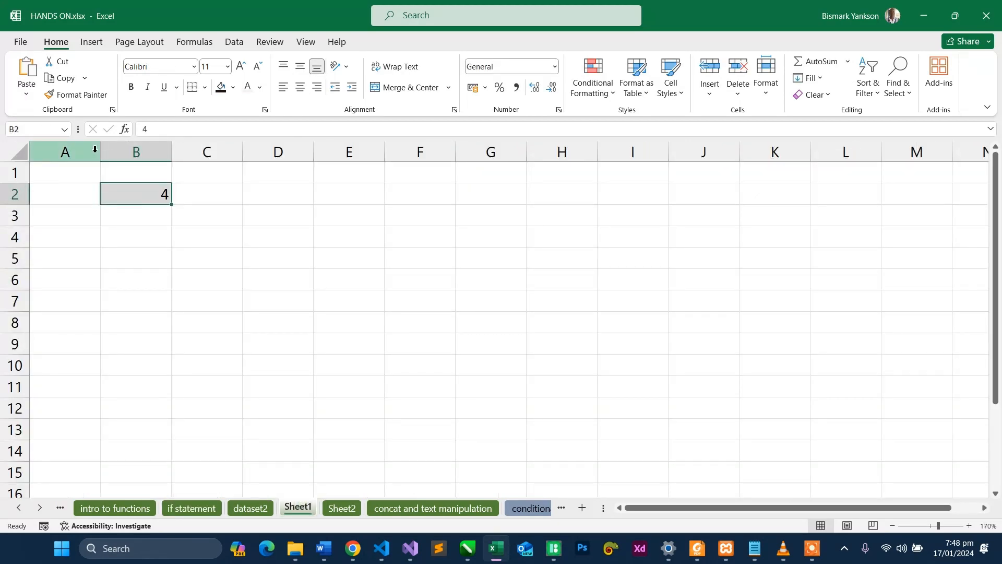
click(140, 150)
key(Delete)
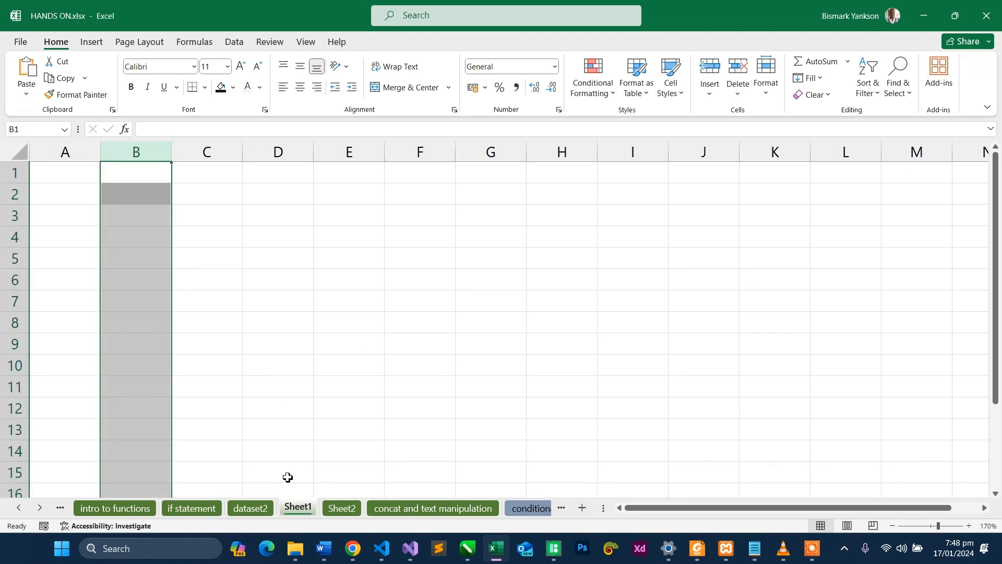
- Compare the column headers and film data on the dataset2 and "if statement" worksheets
click(260, 513)
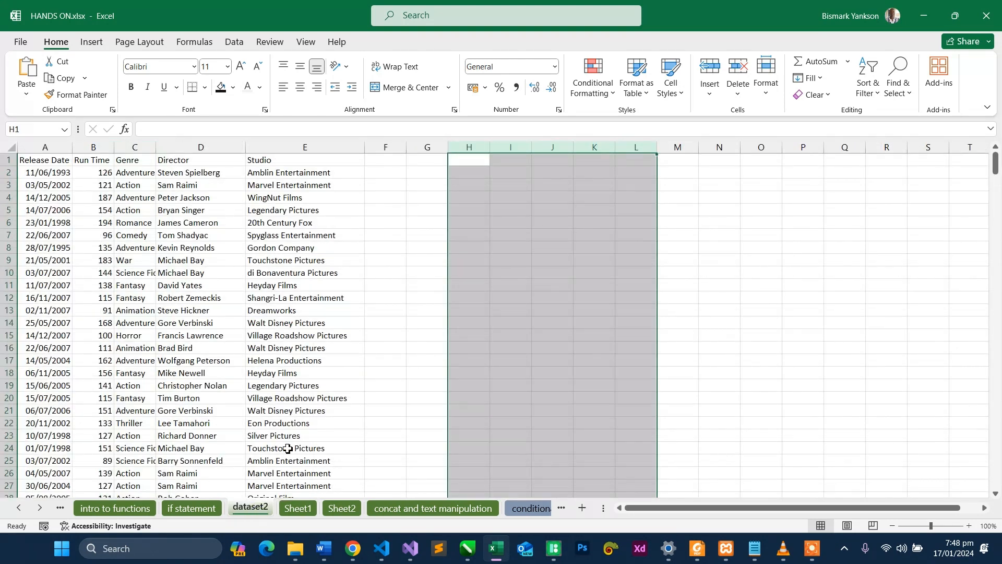
click(426, 244)
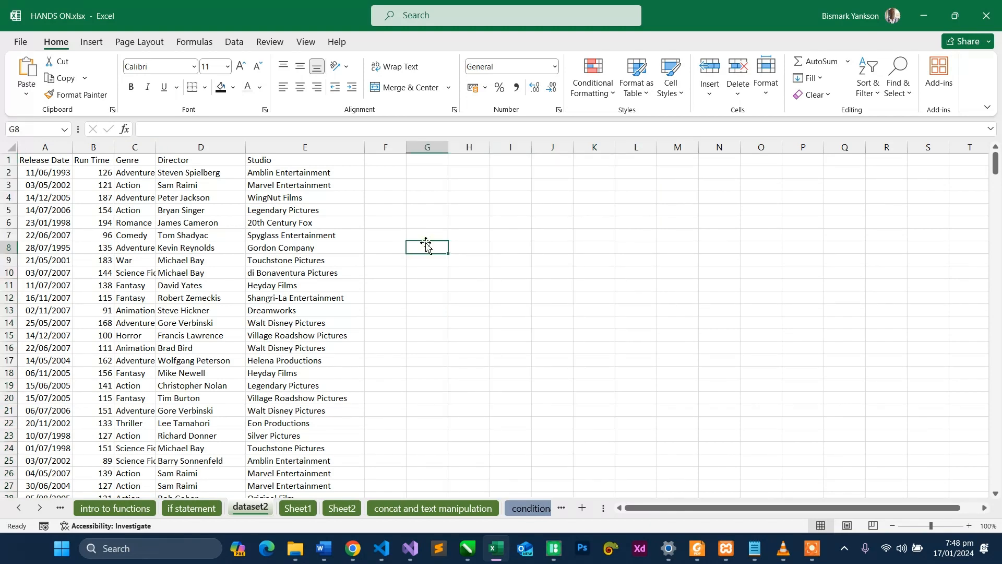
click(304, 508)
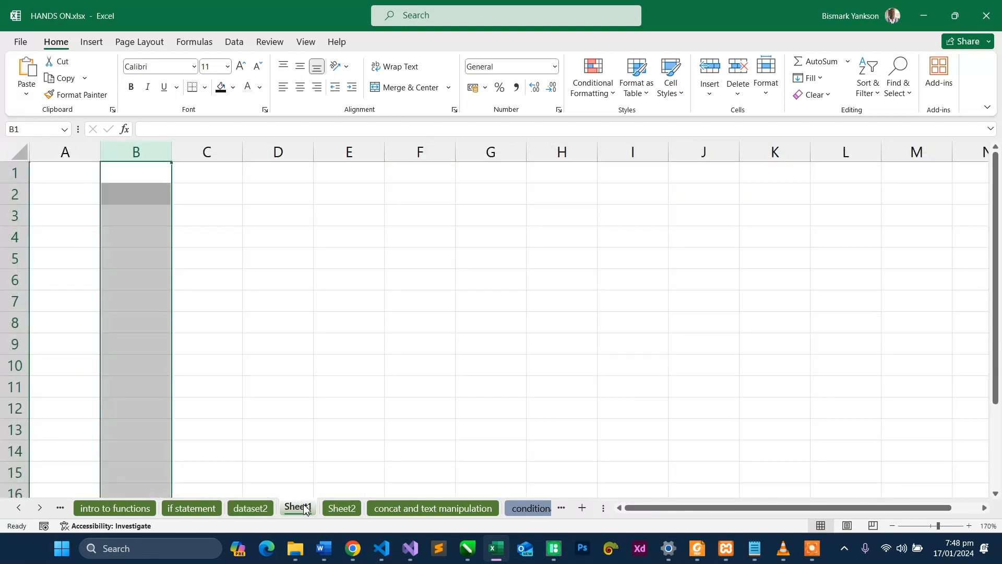
click(206, 511)
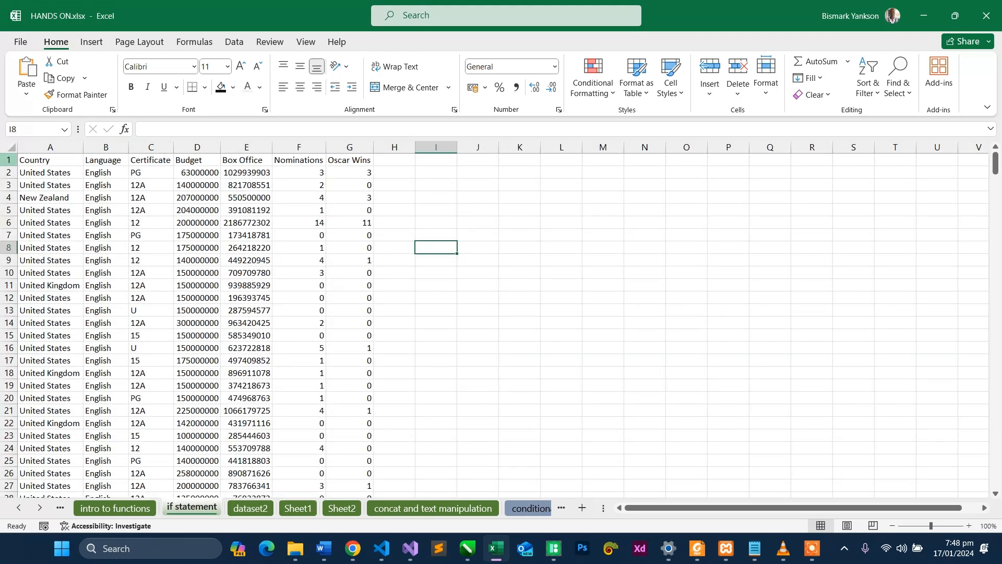
click(9, 159)
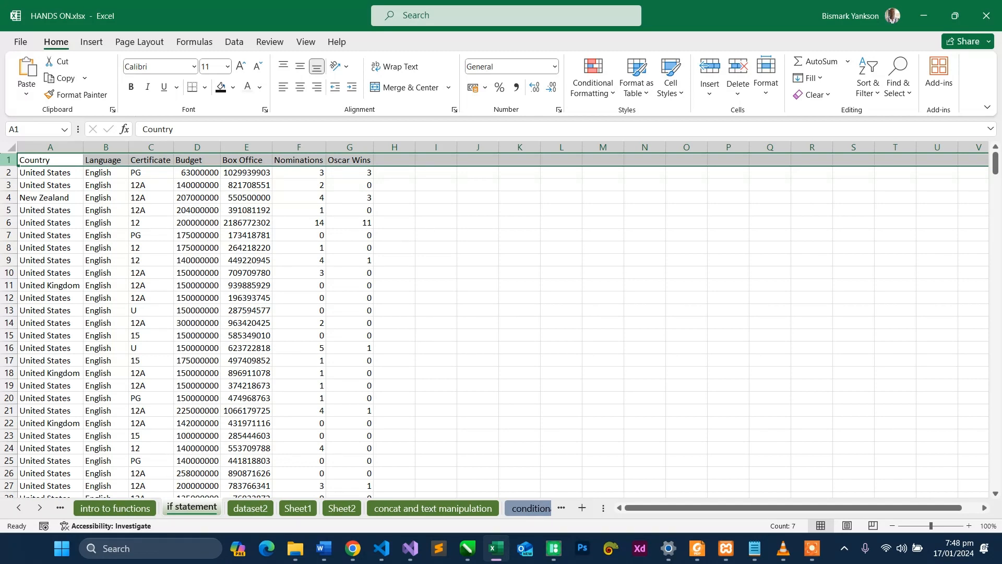
click(253, 508)
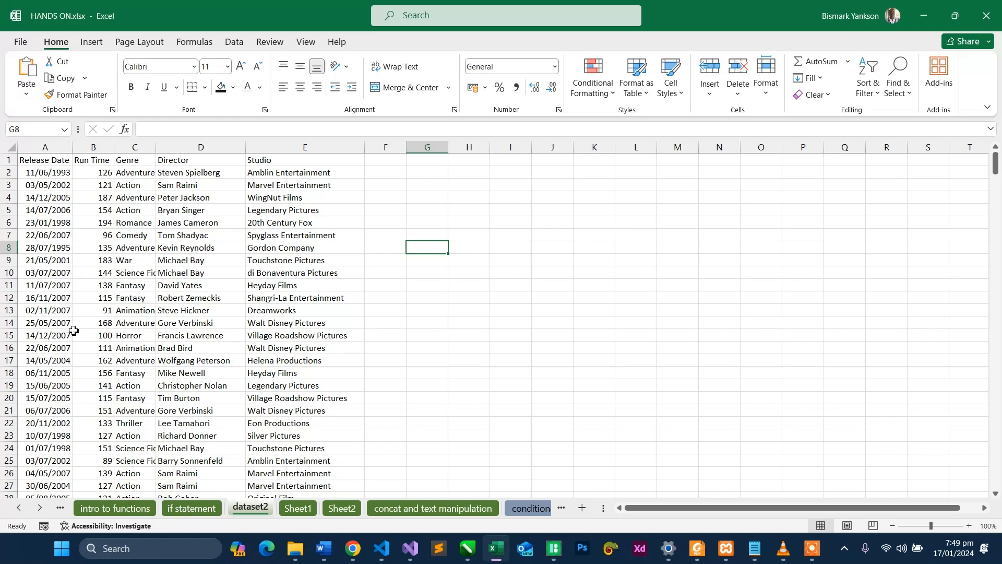
click(203, 512)
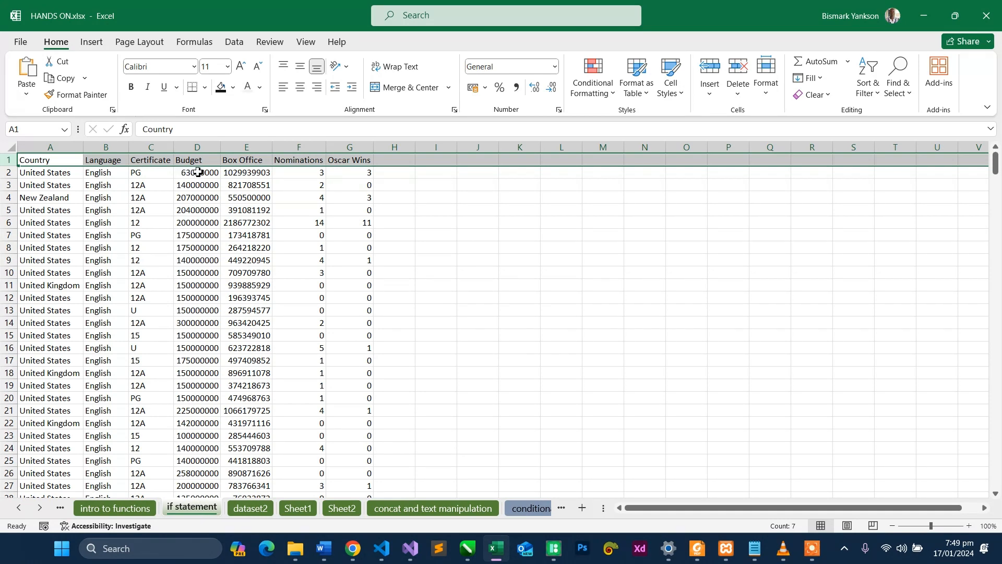
click(250, 509)
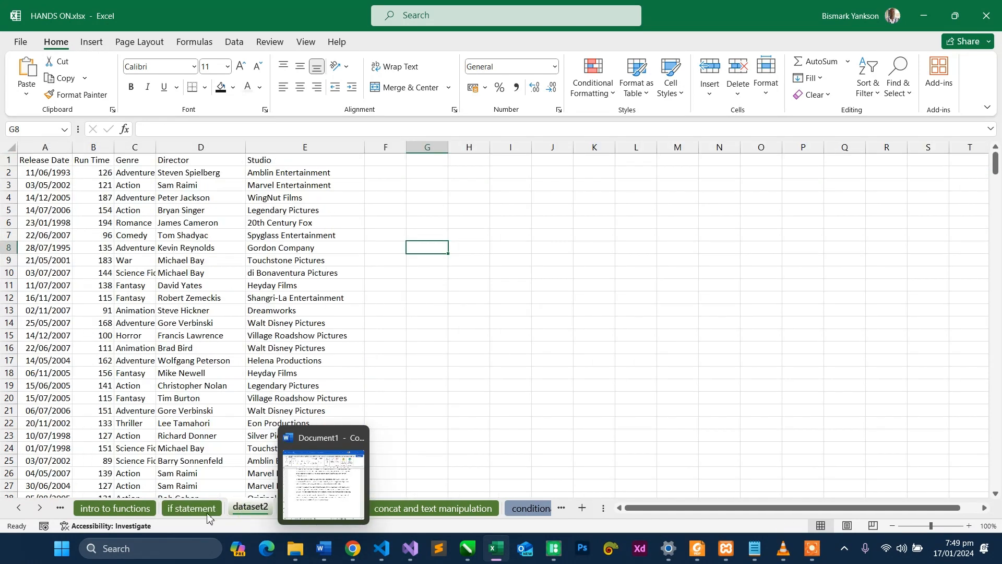
click(194, 514)
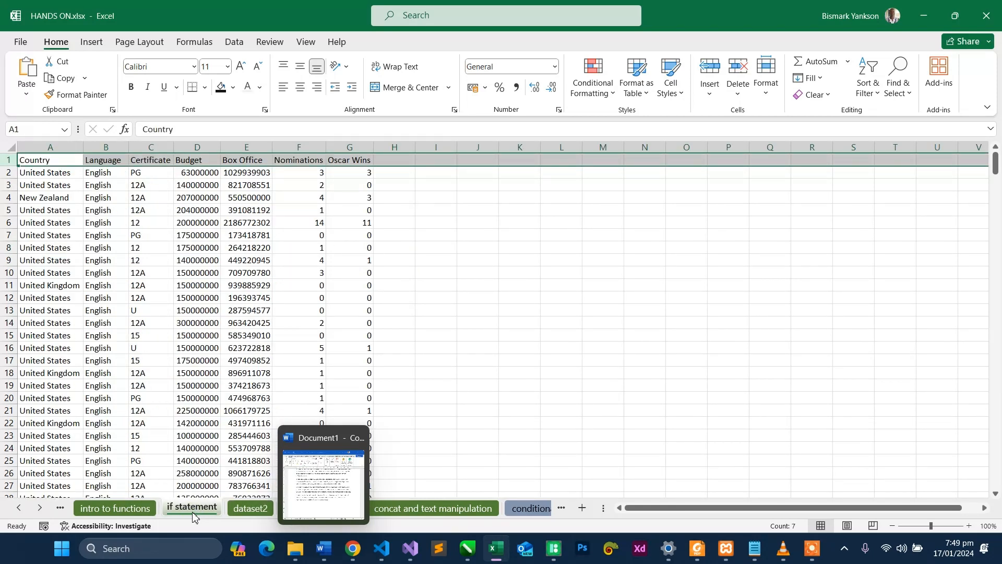
click(433, 388)
- Reduce the Sheet1 zoom to 136% and delete its columns A through C
click(307, 513)
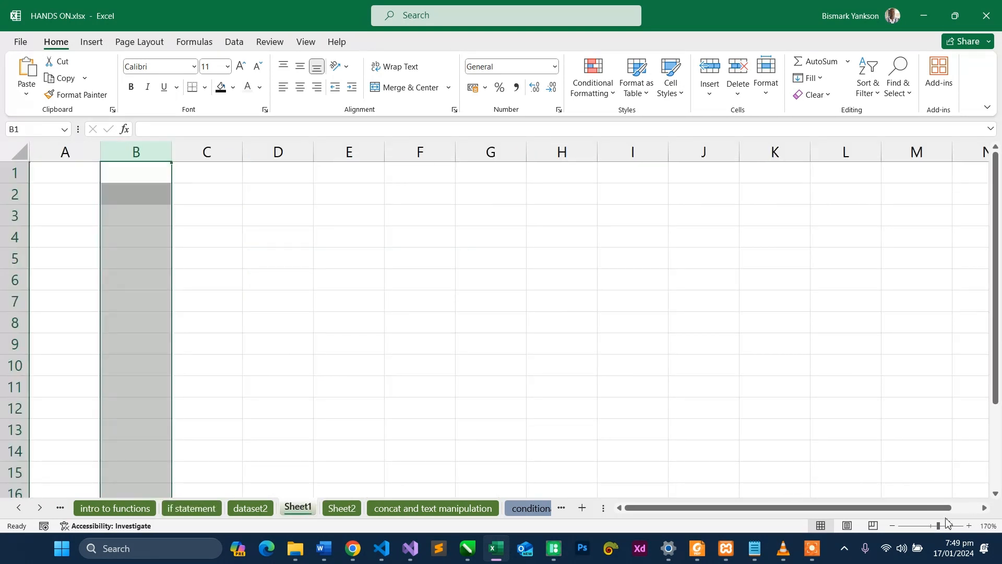
drag(938, 526, 935, 528)
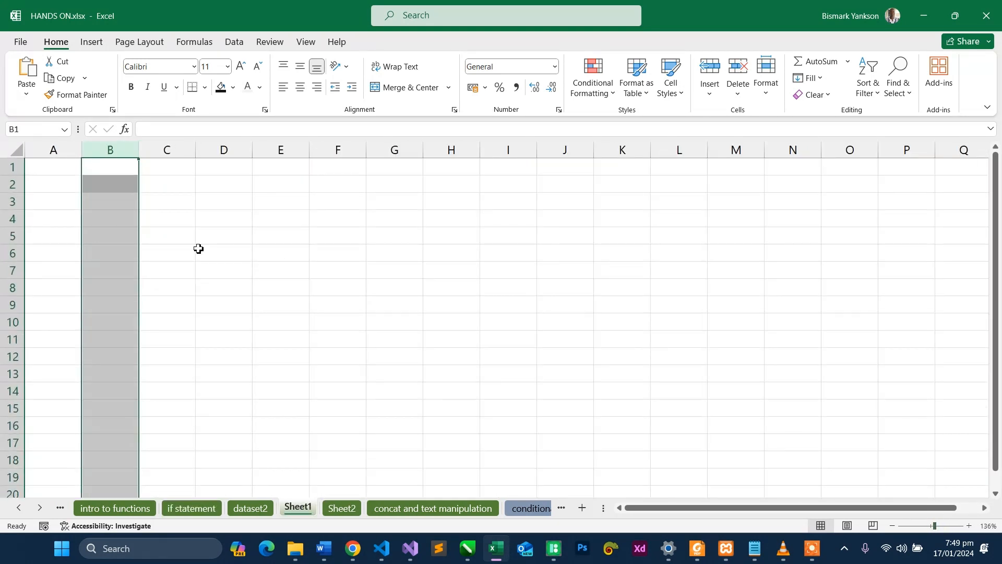
click(63, 181)
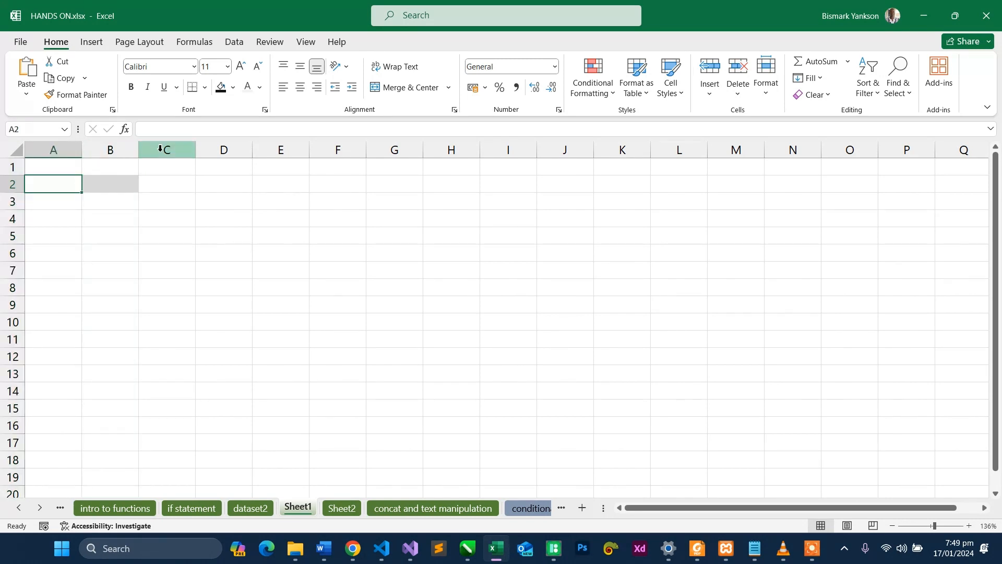
drag(163, 150, 15, 138)
click(740, 71)
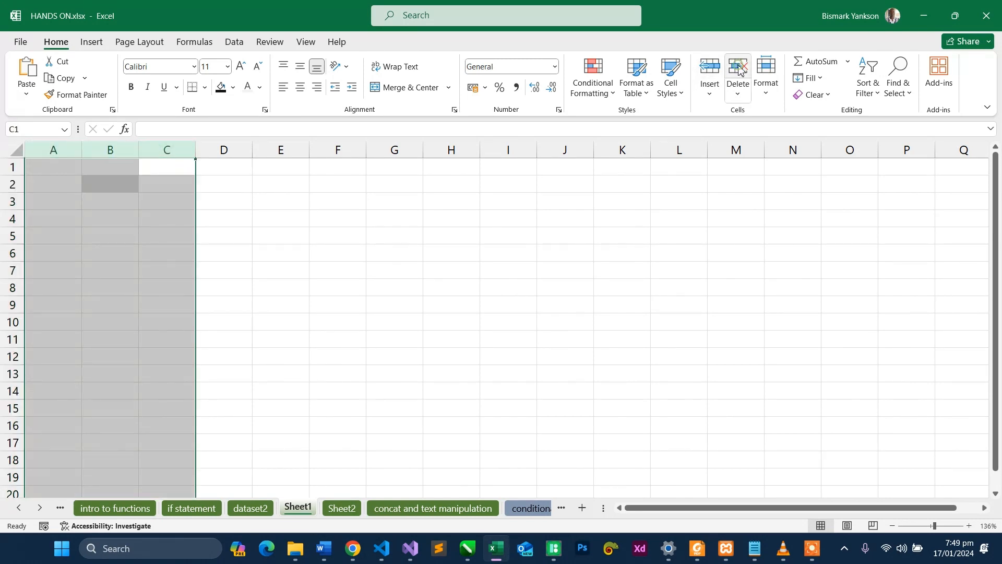
- Start a CONCAT formula in cell A1 of Sheet1 with the first director, dataset2!D2, as its first argument
click(59, 173)
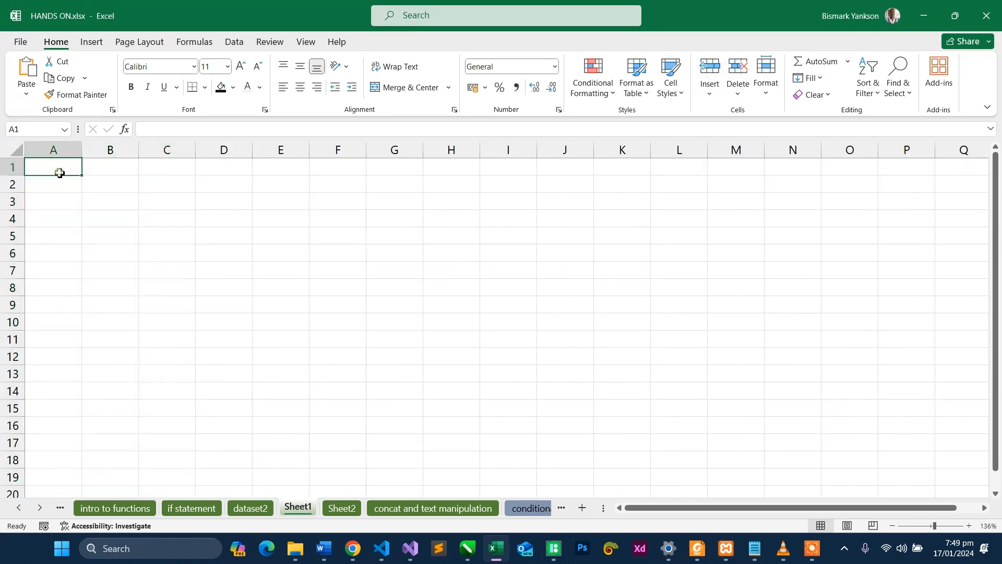
text(=)
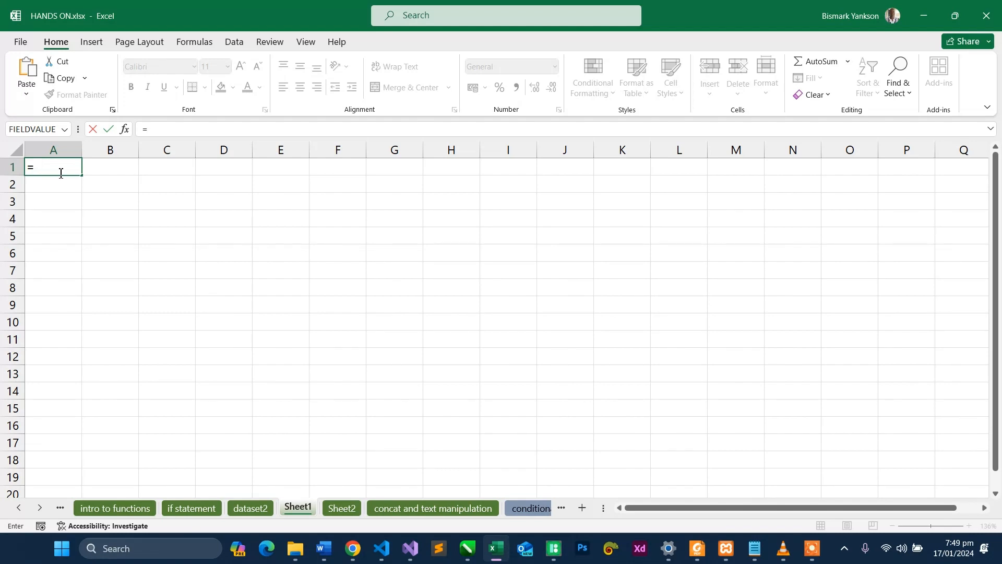
text(Con)
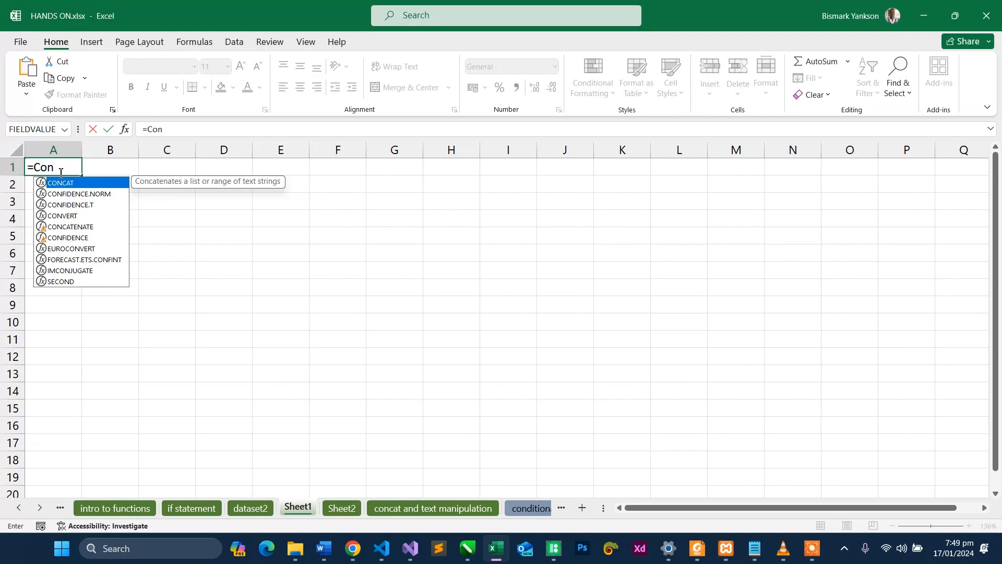
key(Tab)
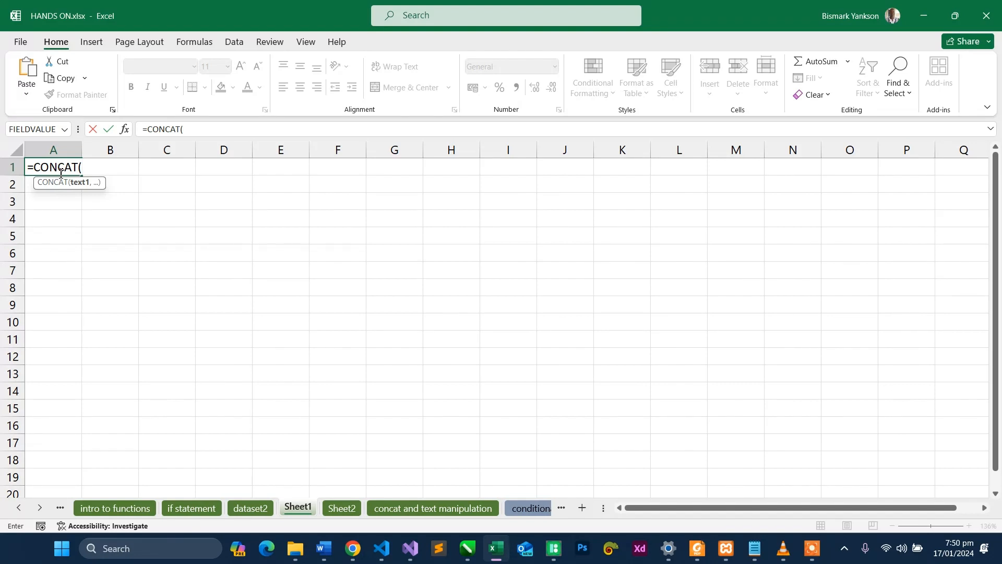
click(247, 511)
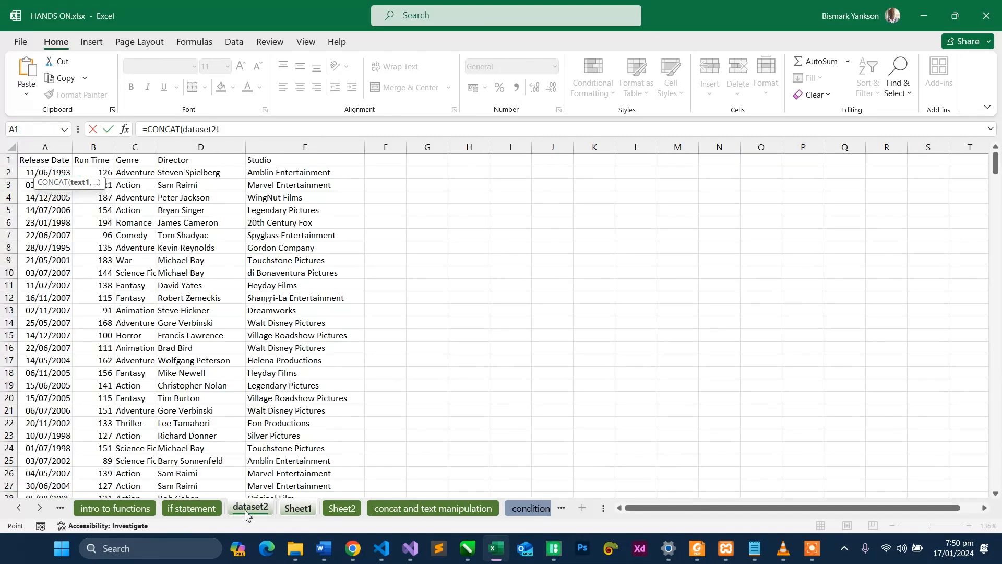
click(196, 509)
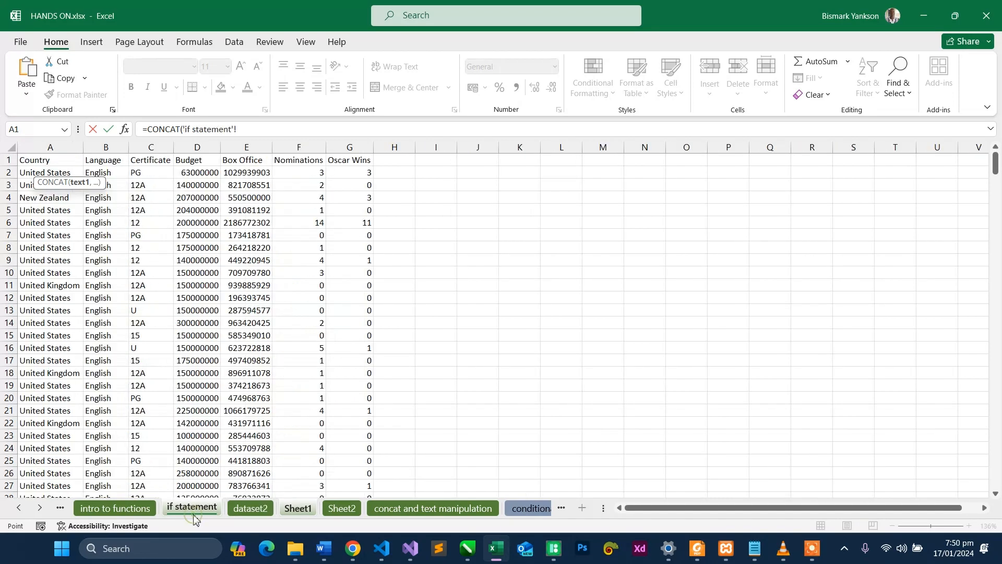
click(228, 513)
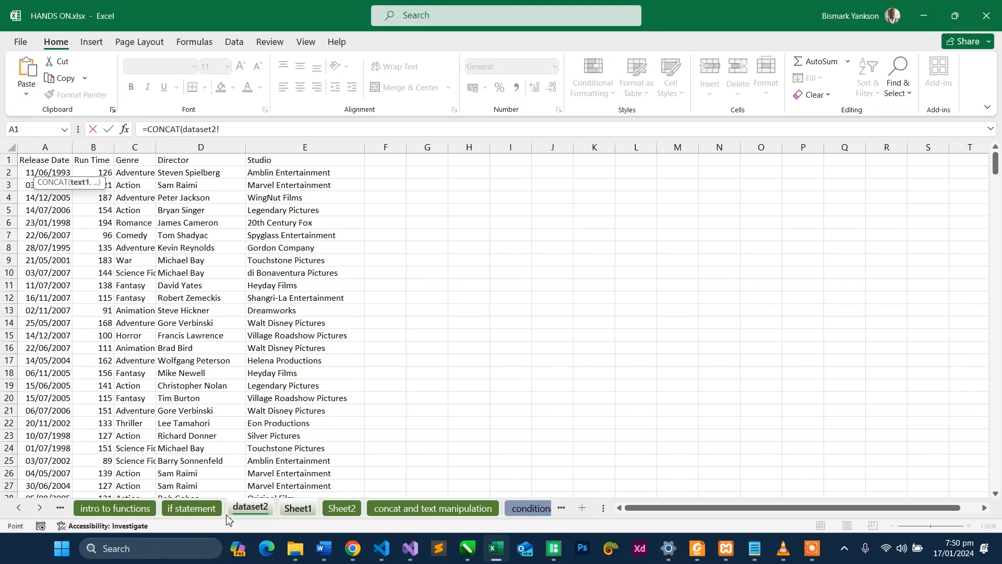
click(198, 513)
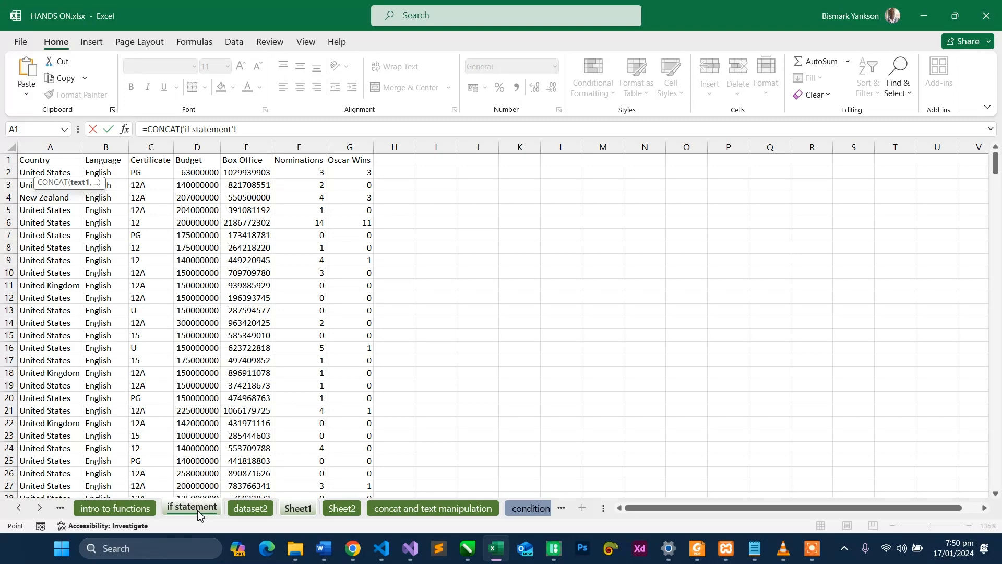
click(259, 514)
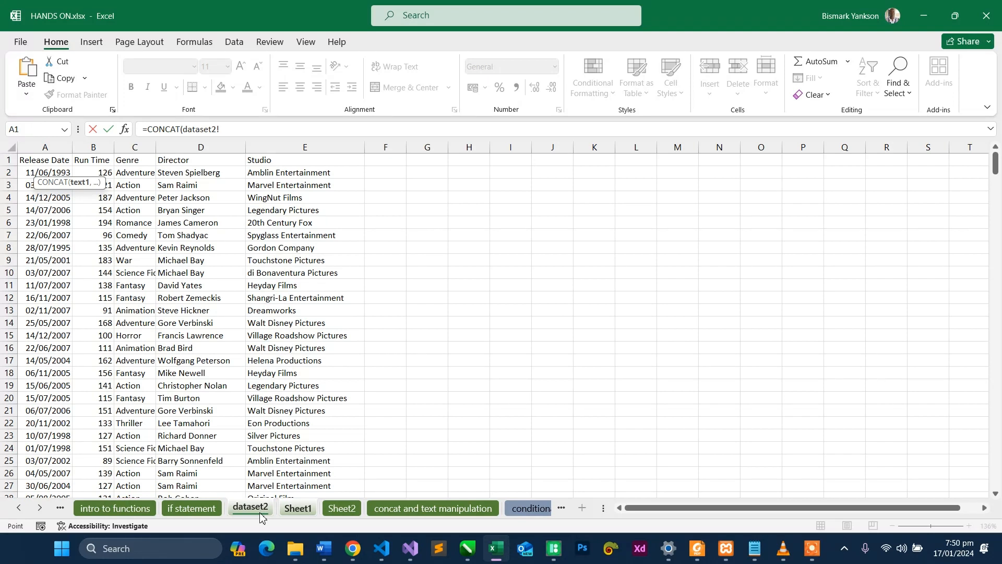
click(194, 176)
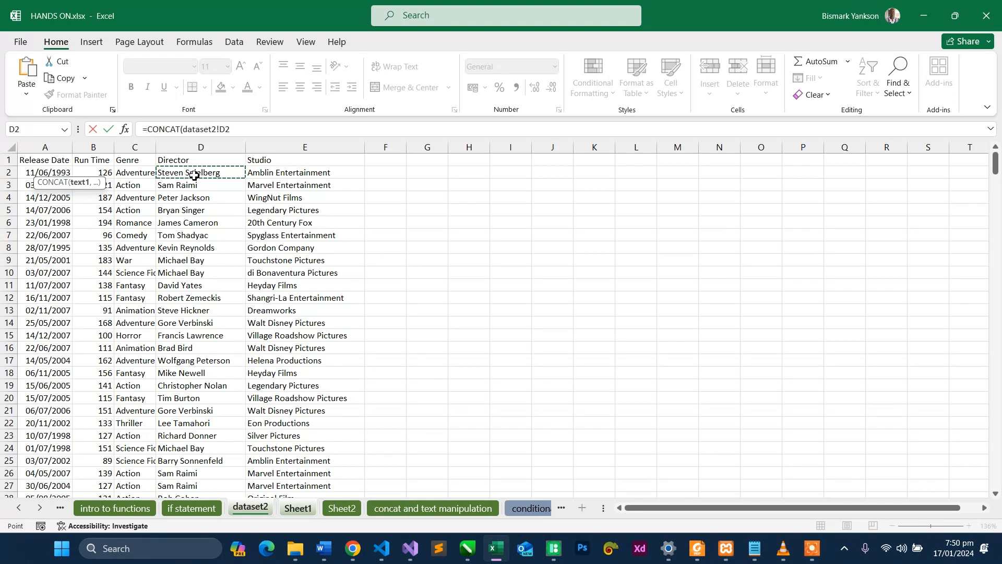
- Add the text " comes from", with a leading space, as the second CONCAT argument
text(,)
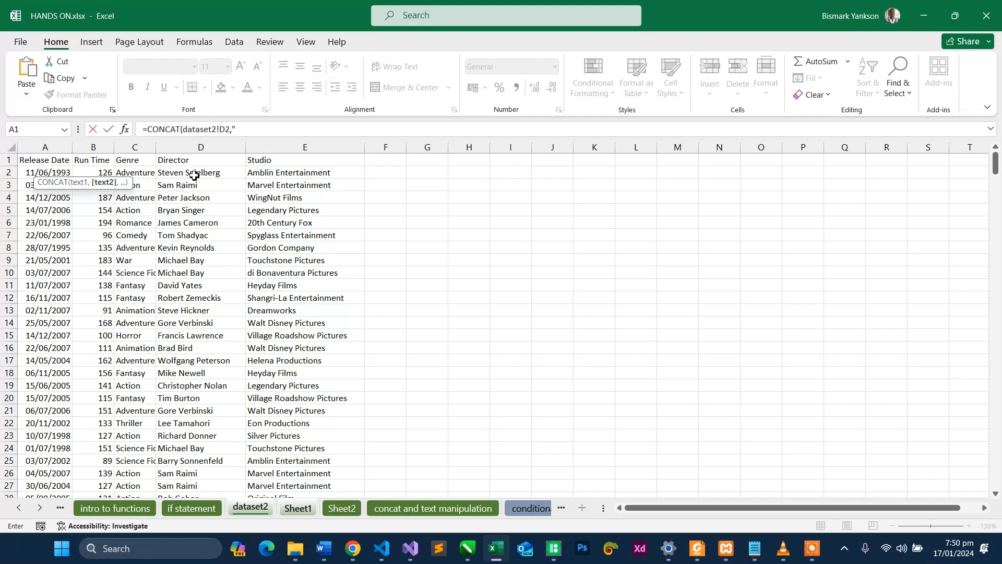
text(" comes from",)
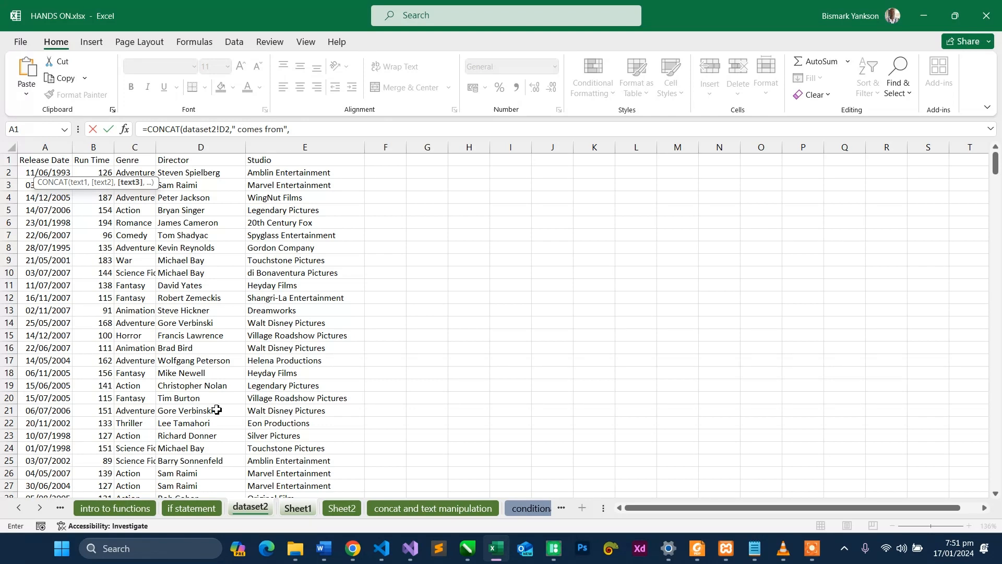
- Complete the CONCAT formula with the first country, cell A2 of the "if statement" worksheet, as the third argument
click(196, 509)
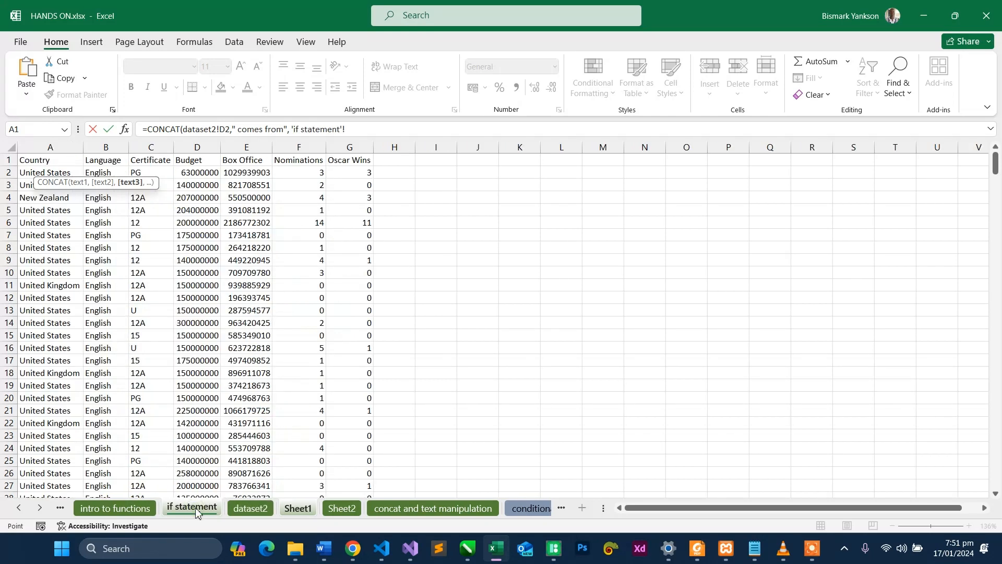
click(67, 173)
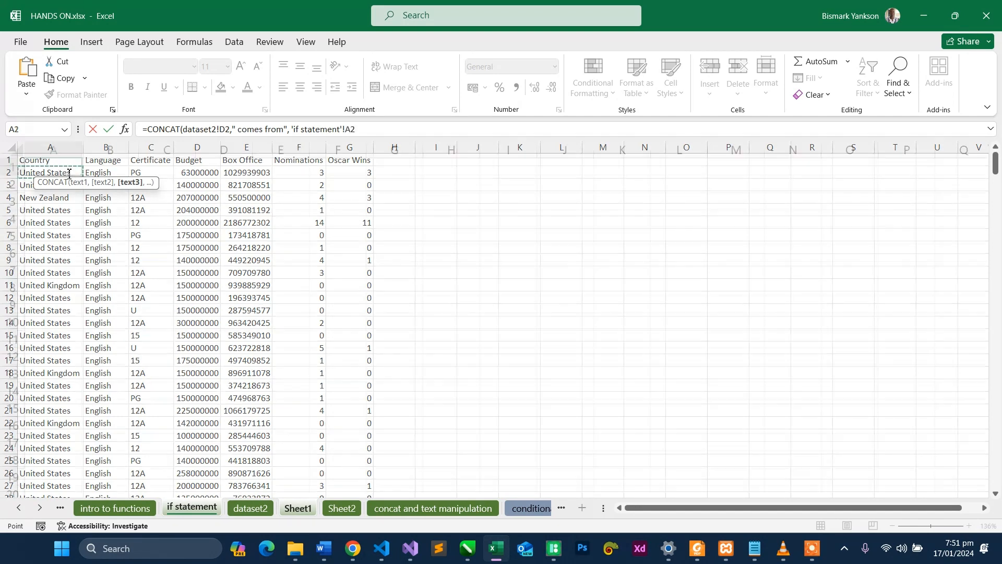
key(Return)
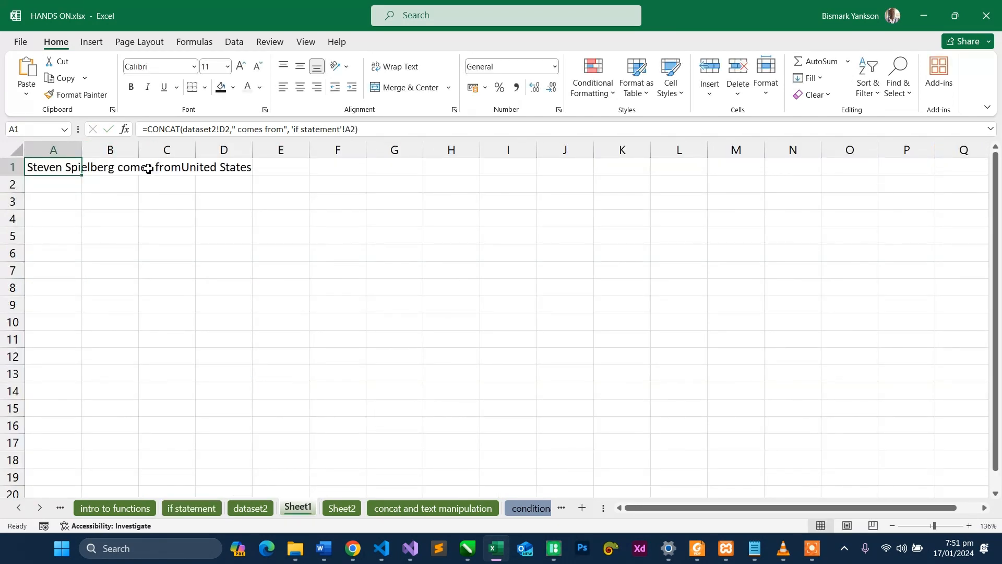
- Fit column A to its text and insert a " " argument before the country reference in A1's CONCAT formula
drag(81, 153, 81, 153)
double_click(81, 153)
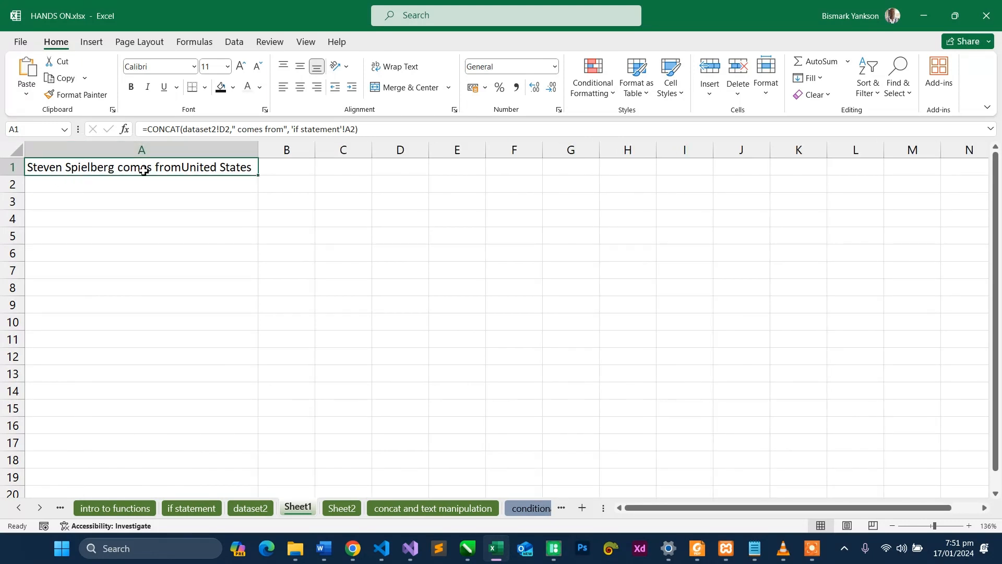
click(293, 133)
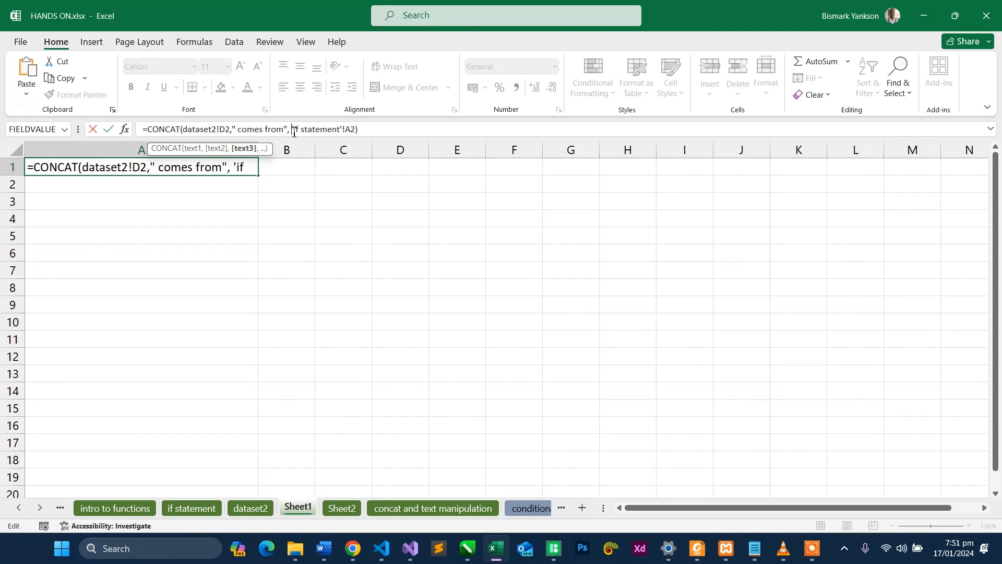
text(" )
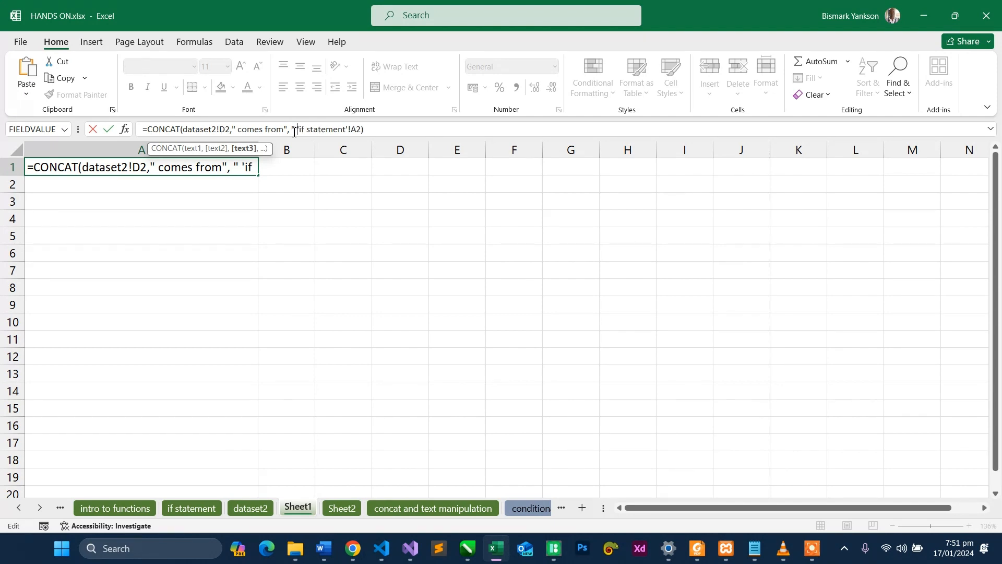
text(",)
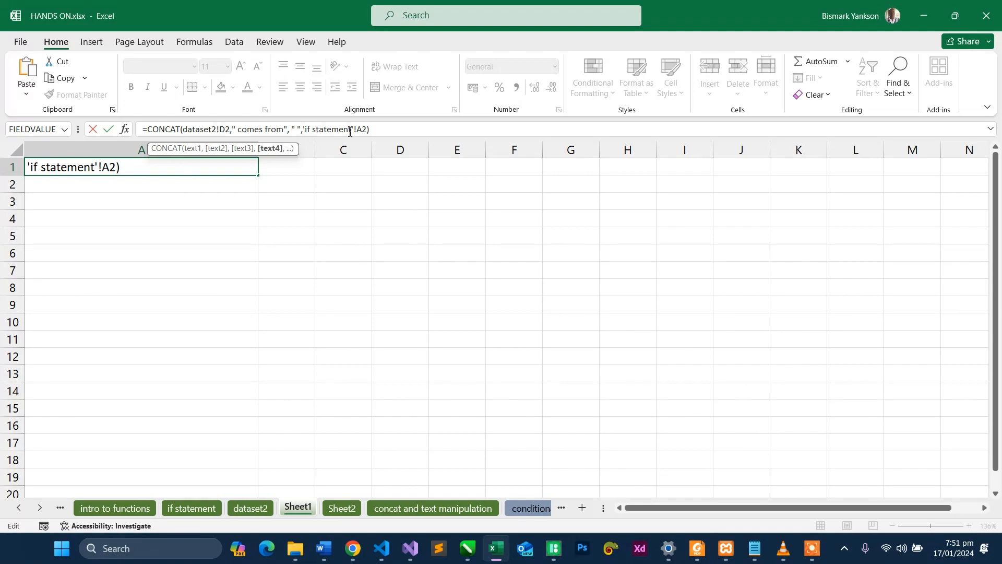
key(Return)
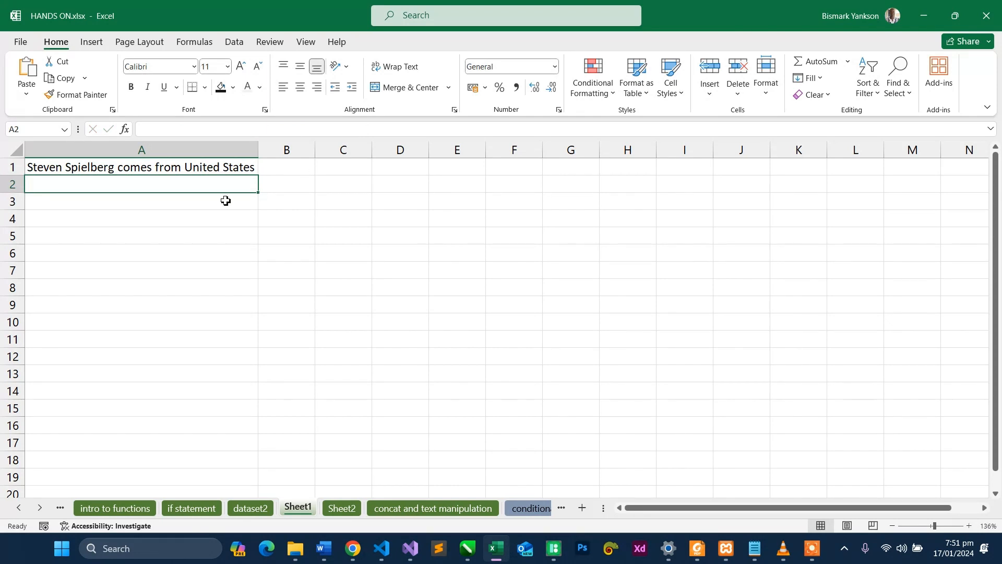
- Fill the A1 formula down column A to row 56 and fit the column width to the longest entry
click(178, 168)
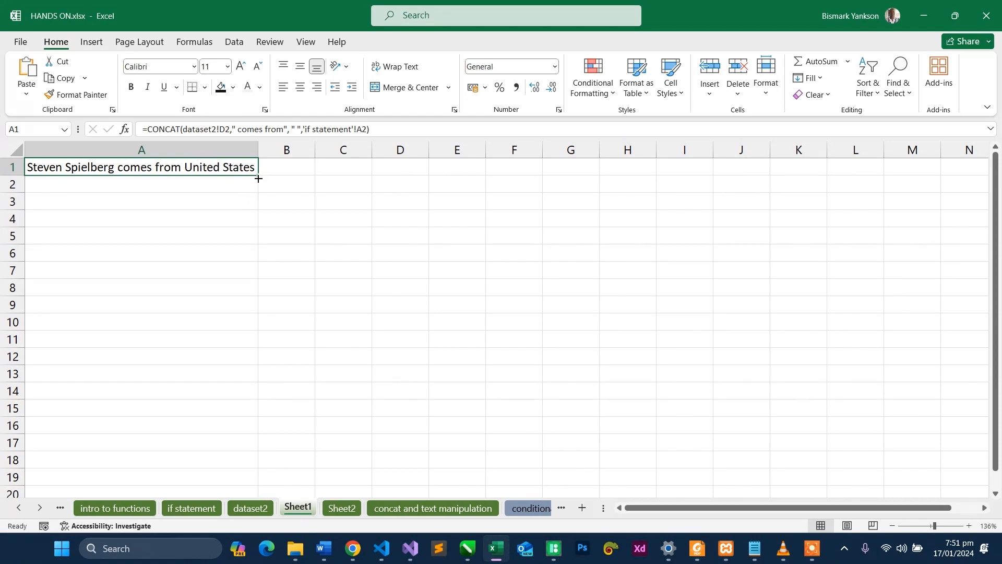
drag(257, 175, 226, 504)
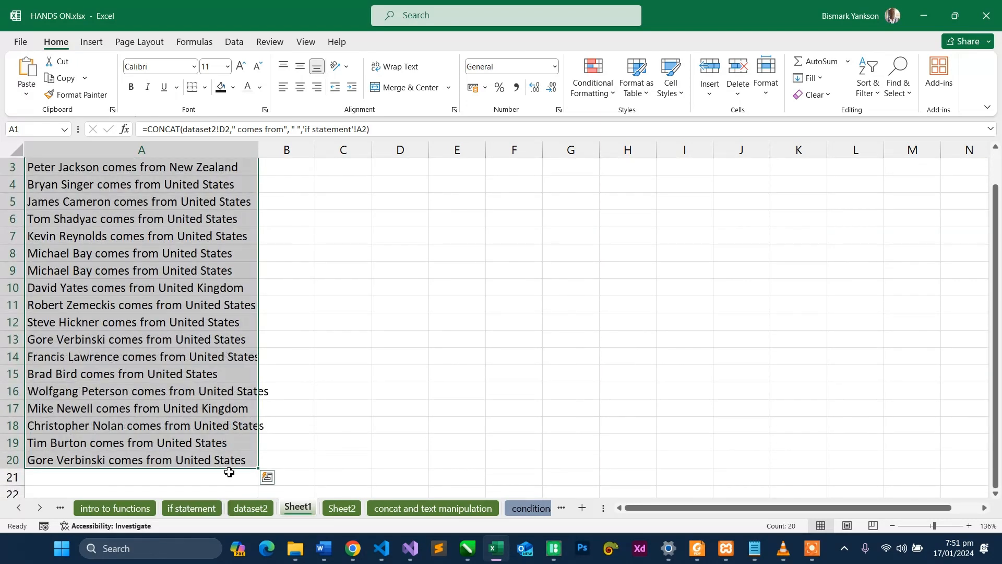
drag(261, 468, 271, 437)
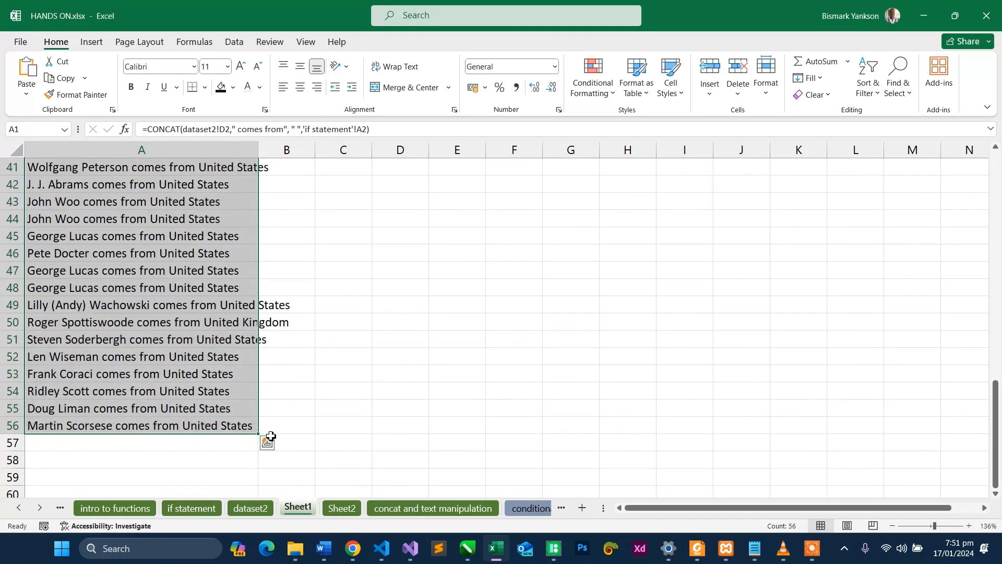
double_click(258, 150)
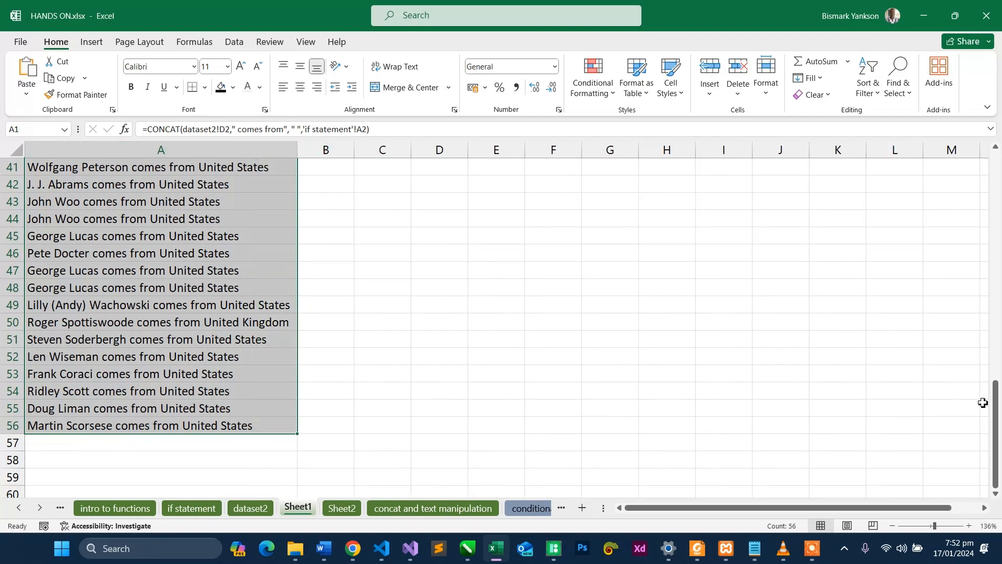
drag(995, 410, 969, 177)
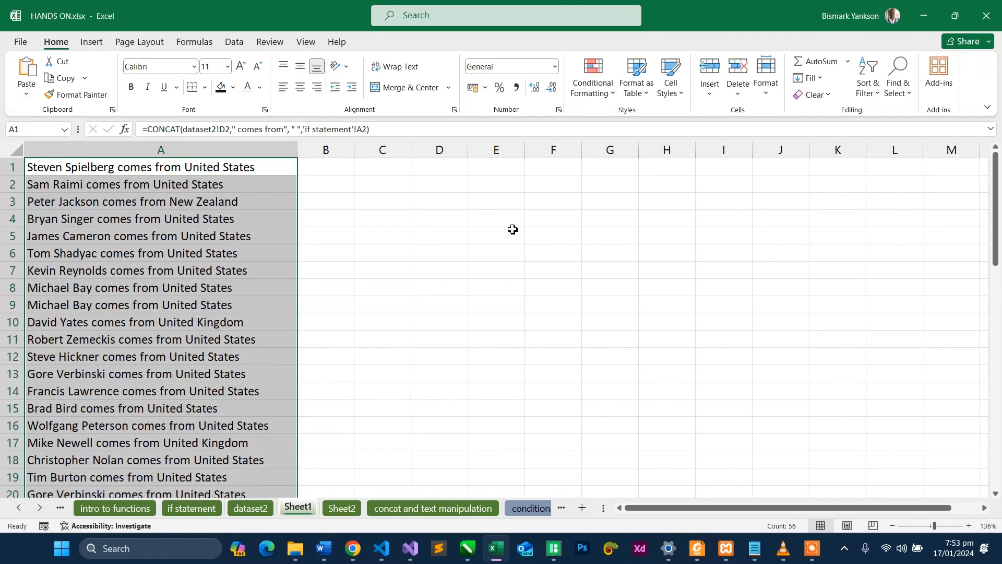
- Switch to the new dataset.xlsx workbook, insert a column before Release Date and format it as Text
click(251, 508)
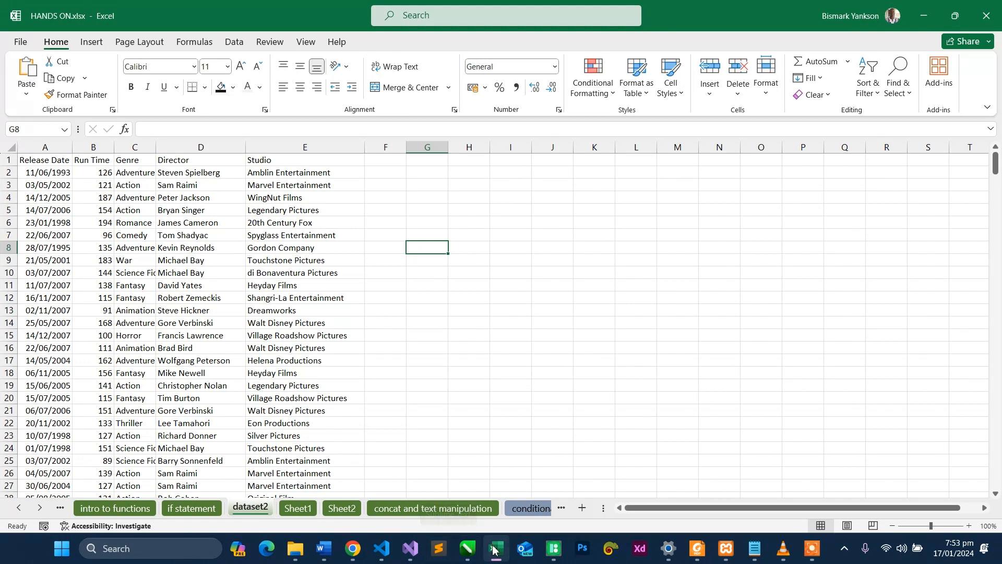
mouse_move(500, 553)
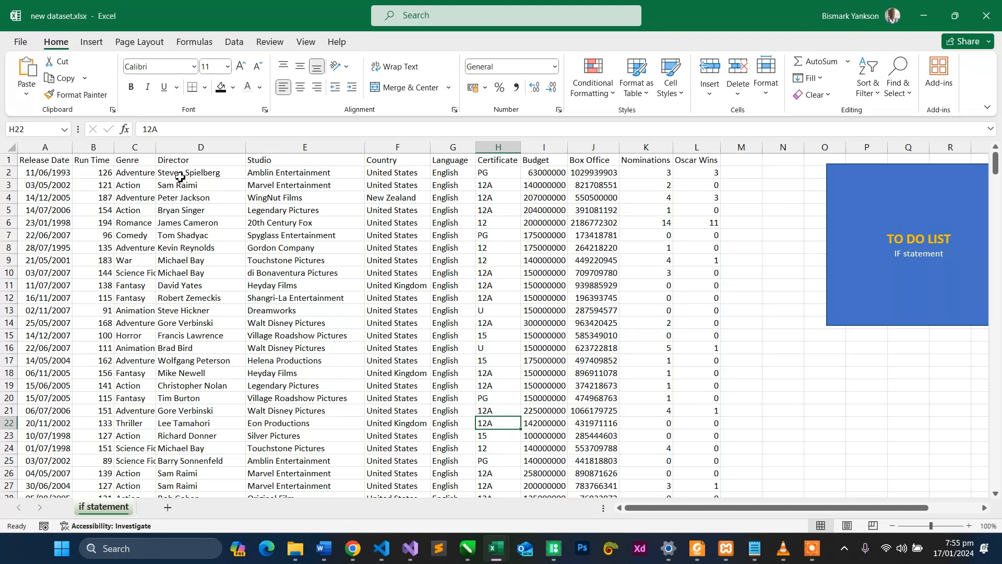
click(29, 151)
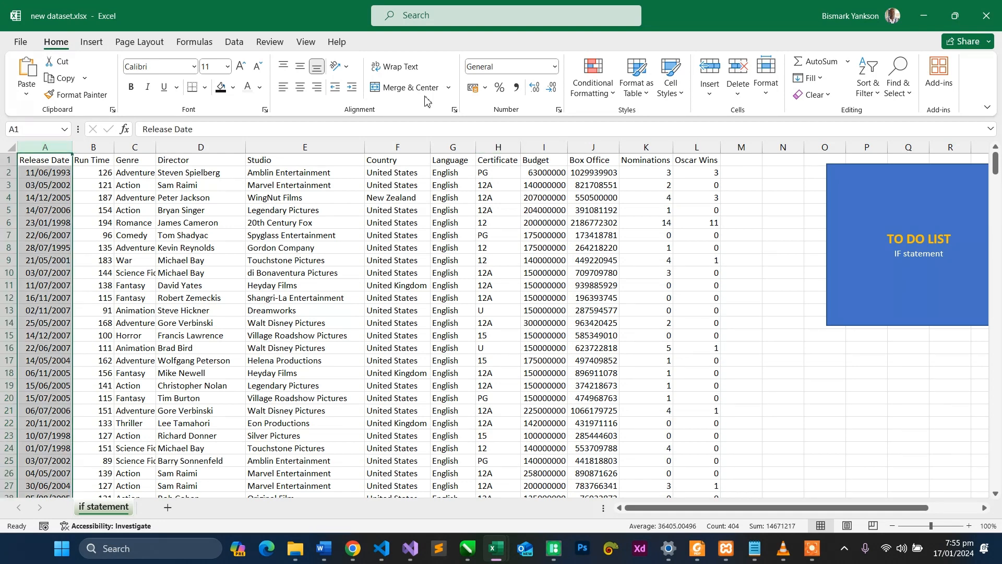
click(715, 66)
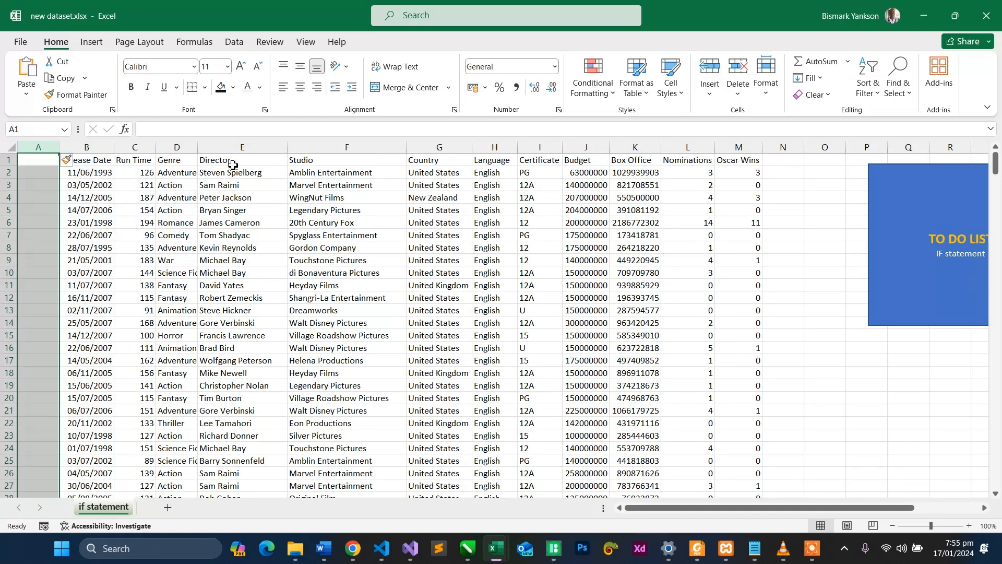
click(555, 66)
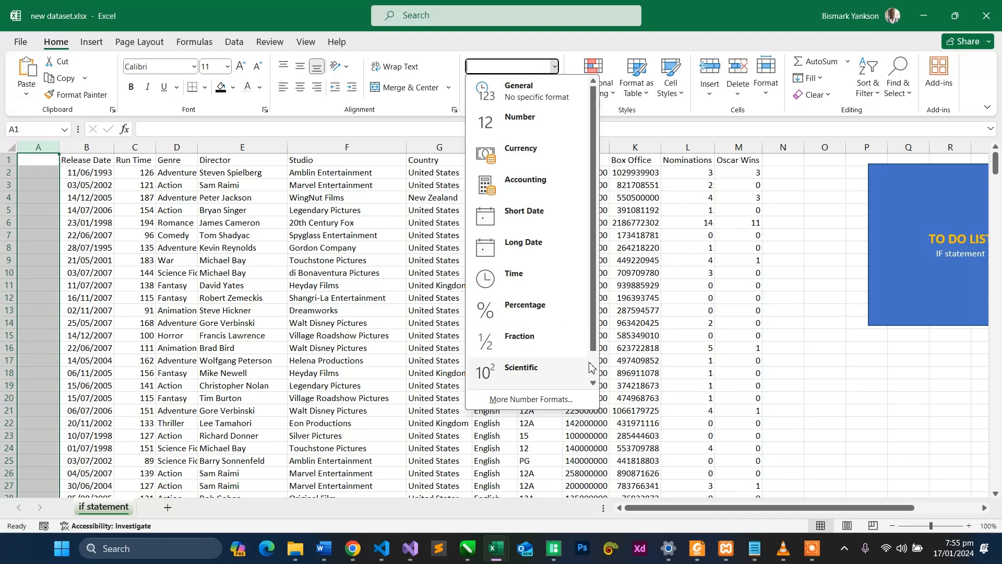
scroll(575, 360, down, 1)
click(527, 372)
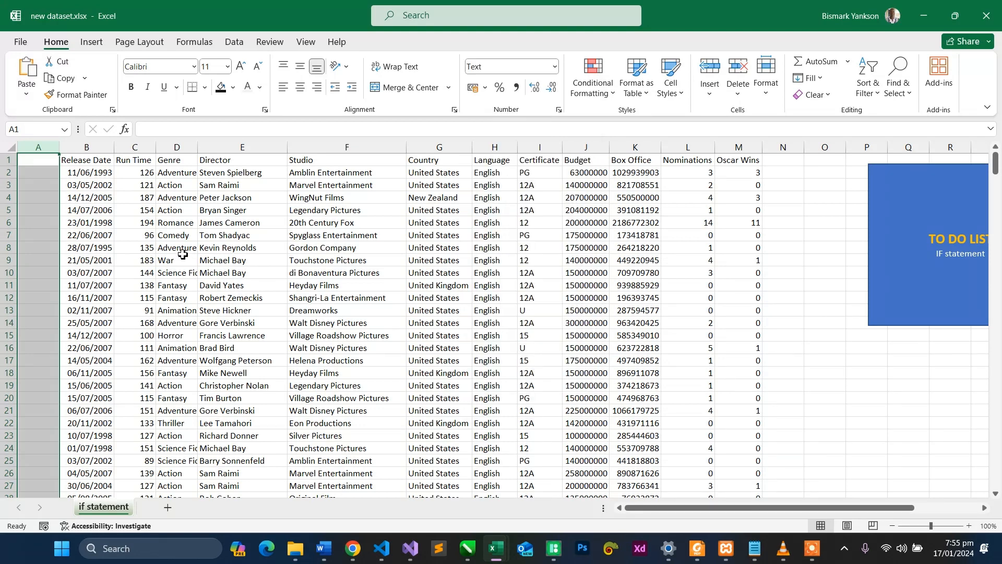
- Enter the IDs 001 and 002 in cells A1 and A2 of the new column
click(51, 166)
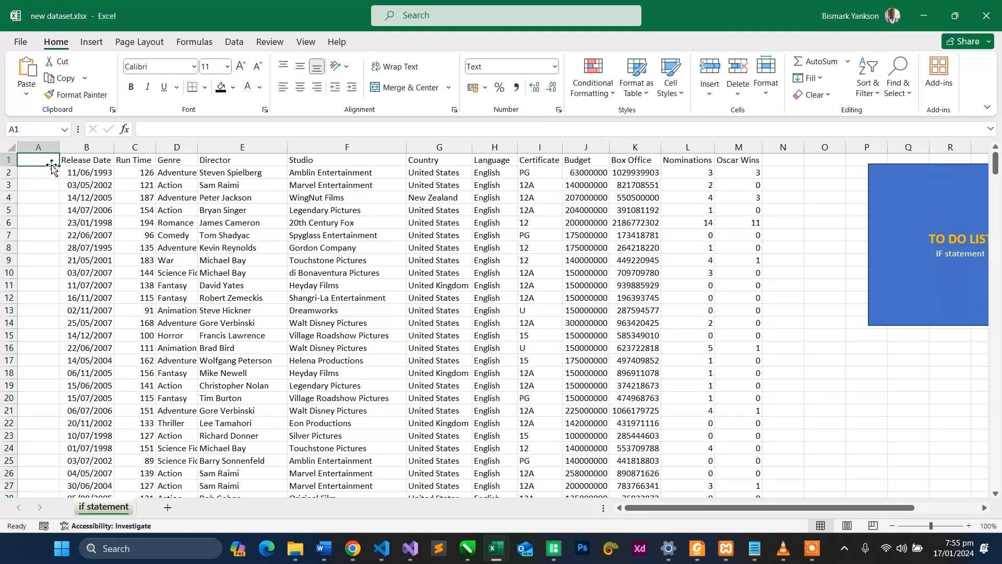
text(001)
key(Return)
text(0)
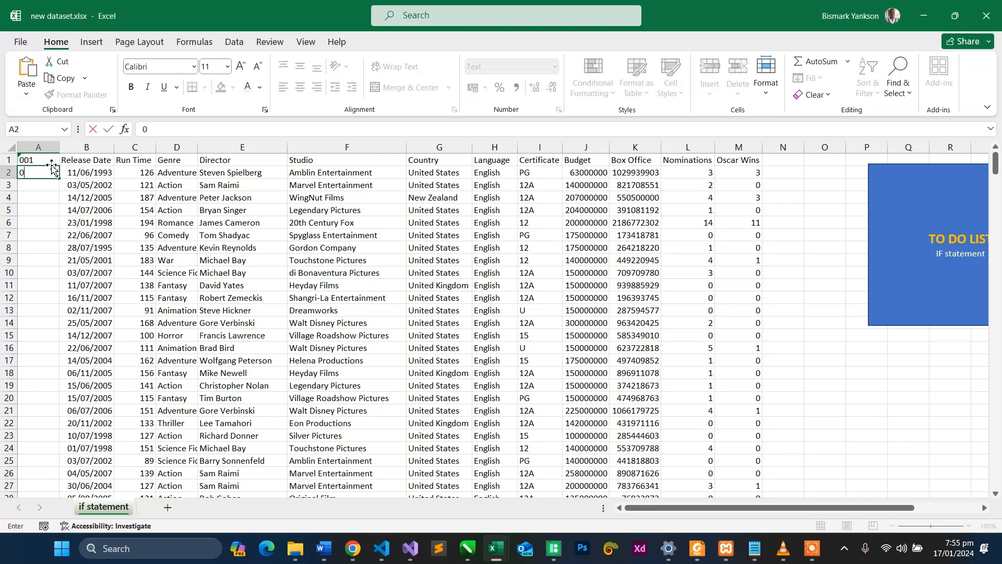
text(02)
key(Return)
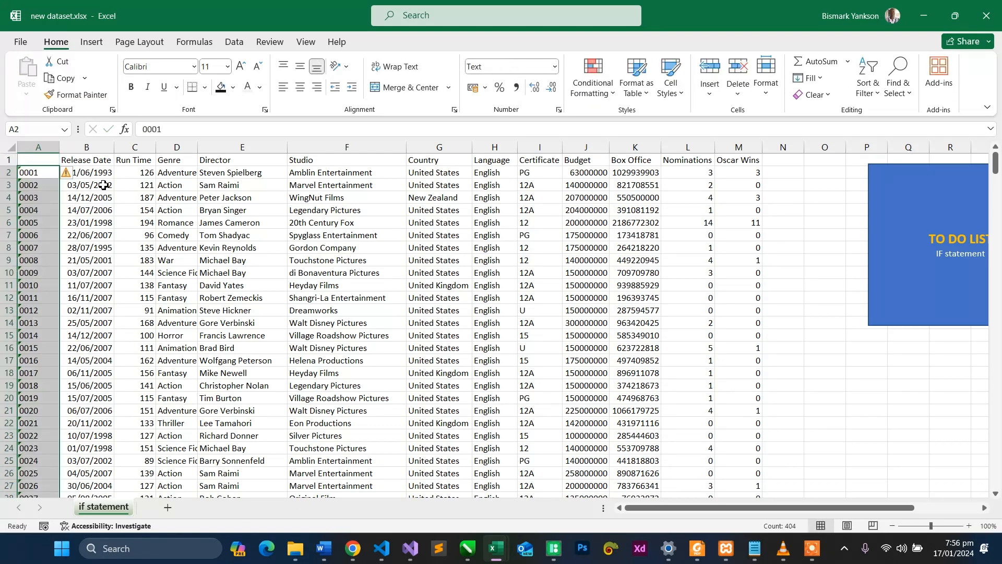
- Enter the header ID in cell A1, add a blank worksheet and return to the "if statement" sheet
click(51, 161)
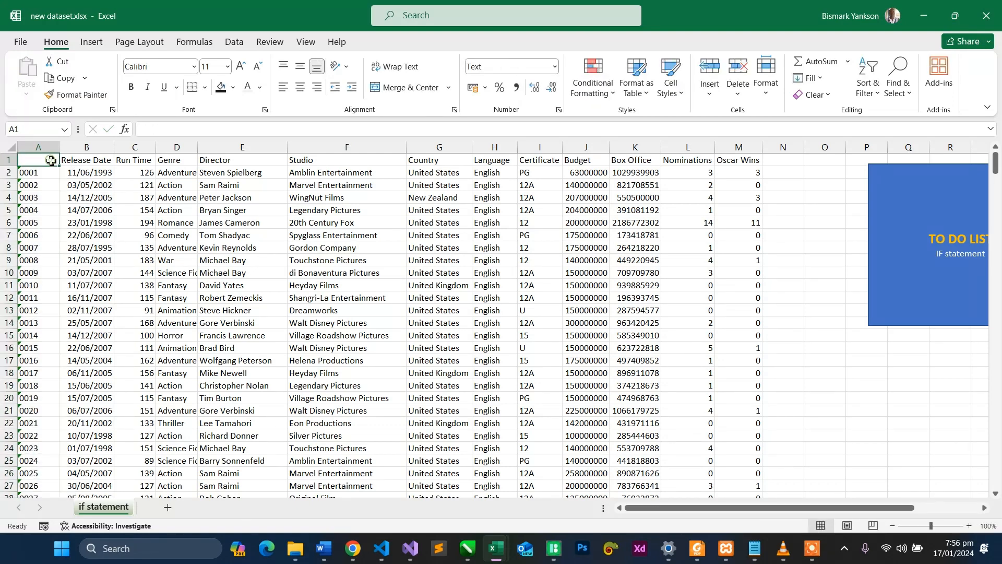
text(ID)
key(Return)
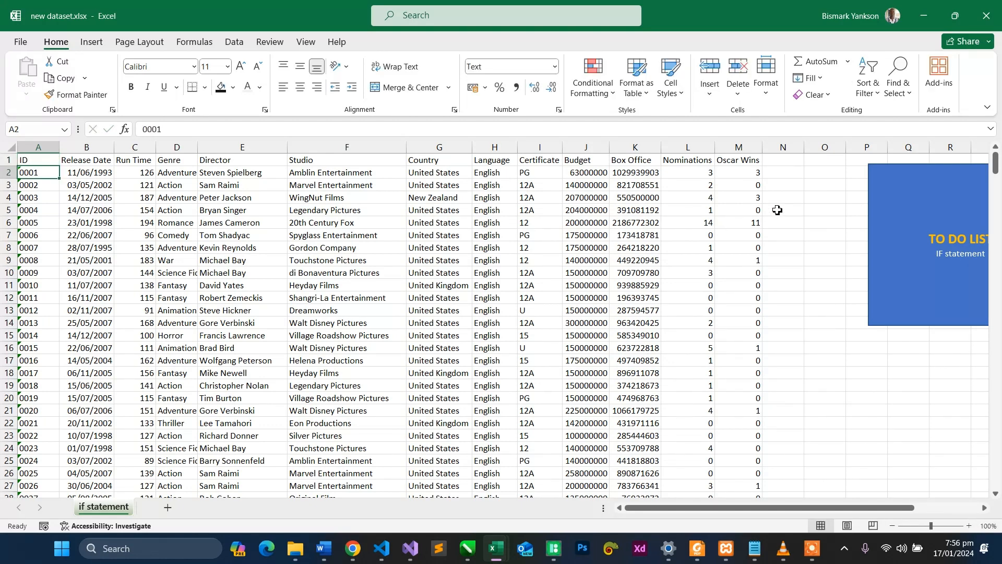
click(167, 507)
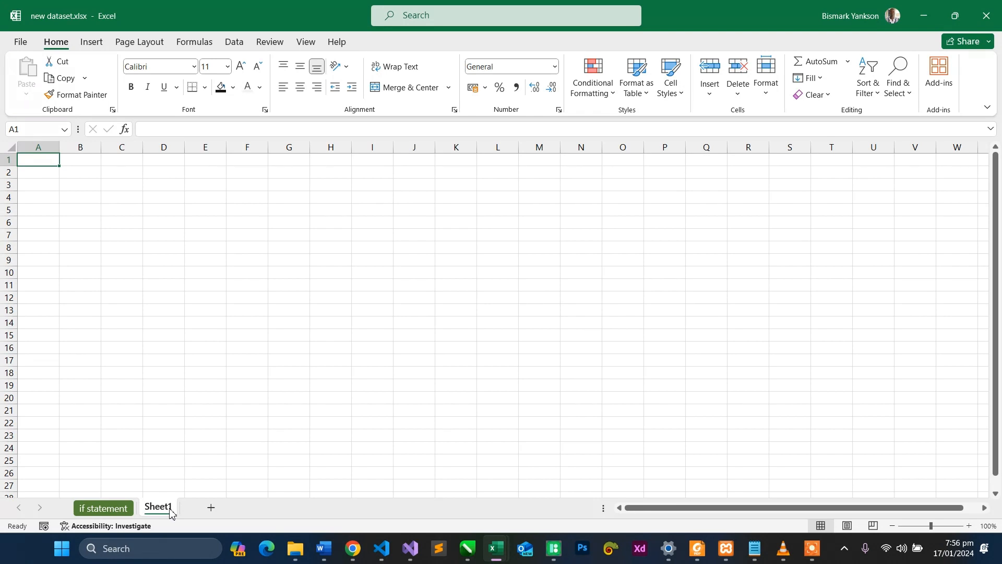
click(116, 512)
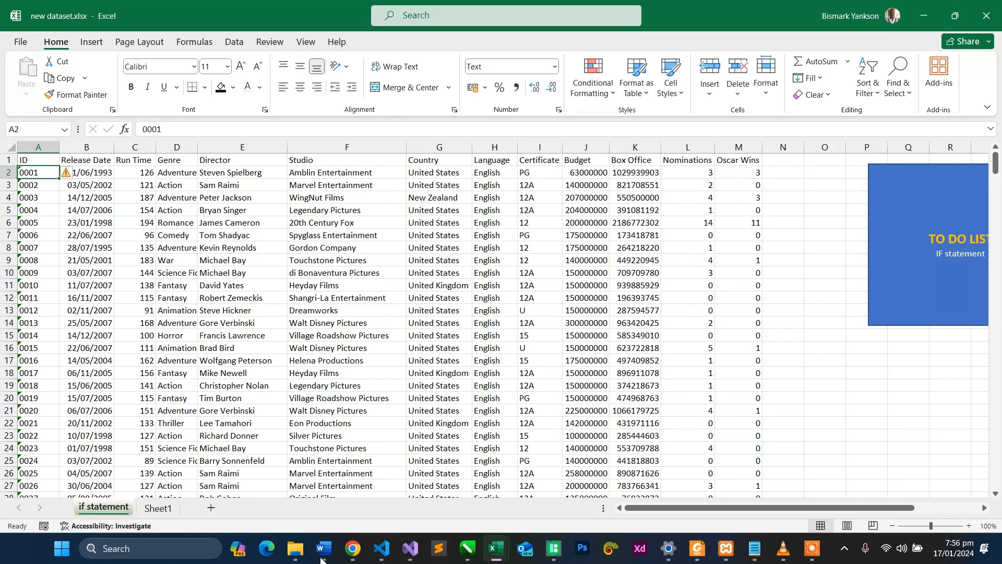
- Switch to the HANDS ON.xlsx workbook and enter =1 in cell B2 of Sheet1
mouse_move(493, 554)
click(418, 472)
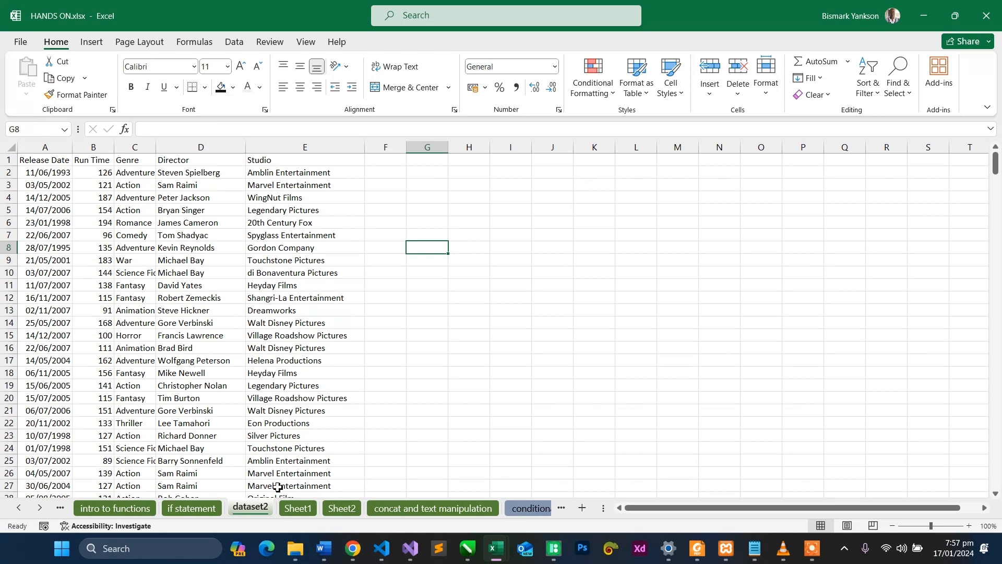
click(293, 509)
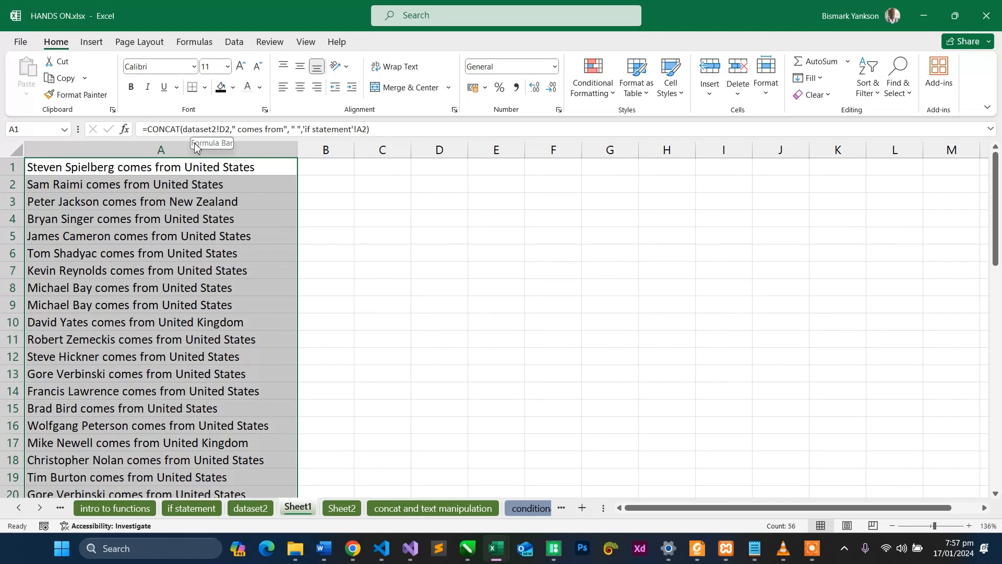
click(313, 183)
text(=)
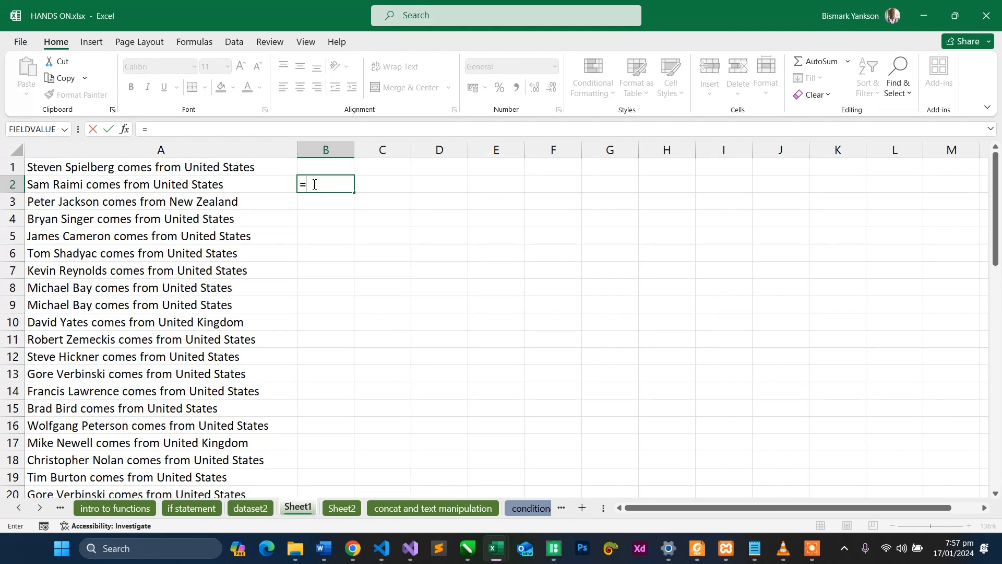
text(1)
key(Return)
- Replace the 1 in B2's formula with a reference to cell E3 of the "if statement" worksheet
click(321, 183)
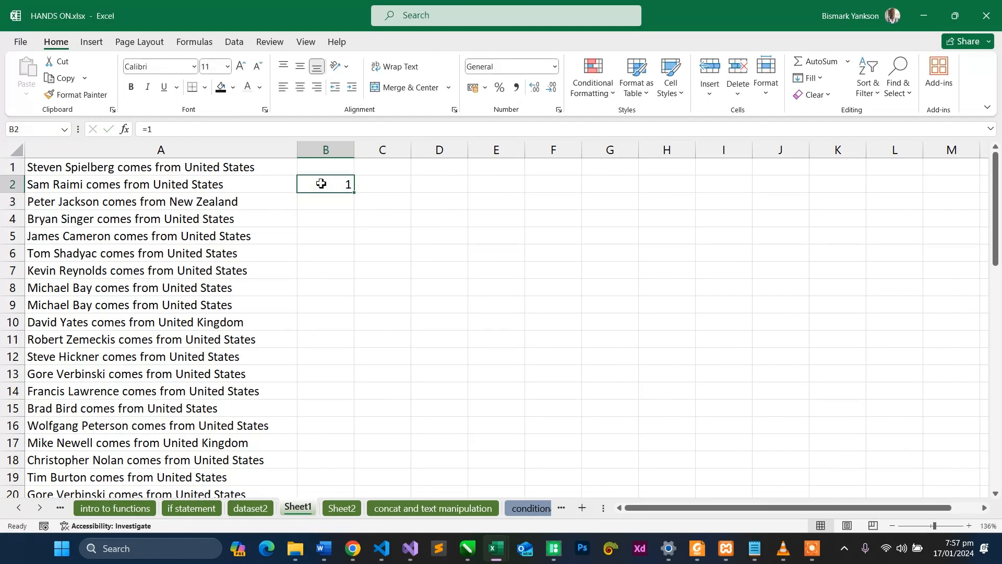
double_click(321, 184)
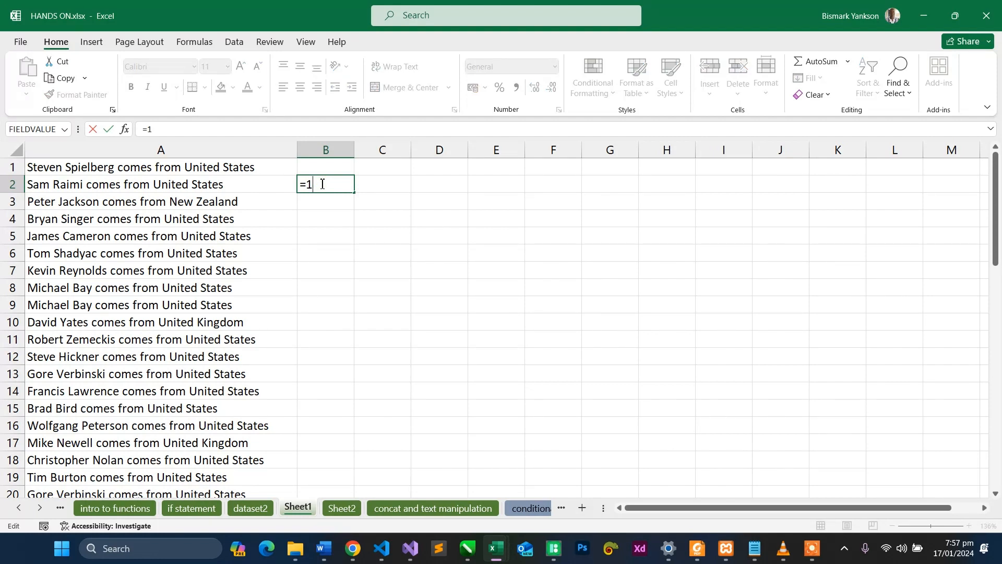
key(BackSpace)
click(180, 509)
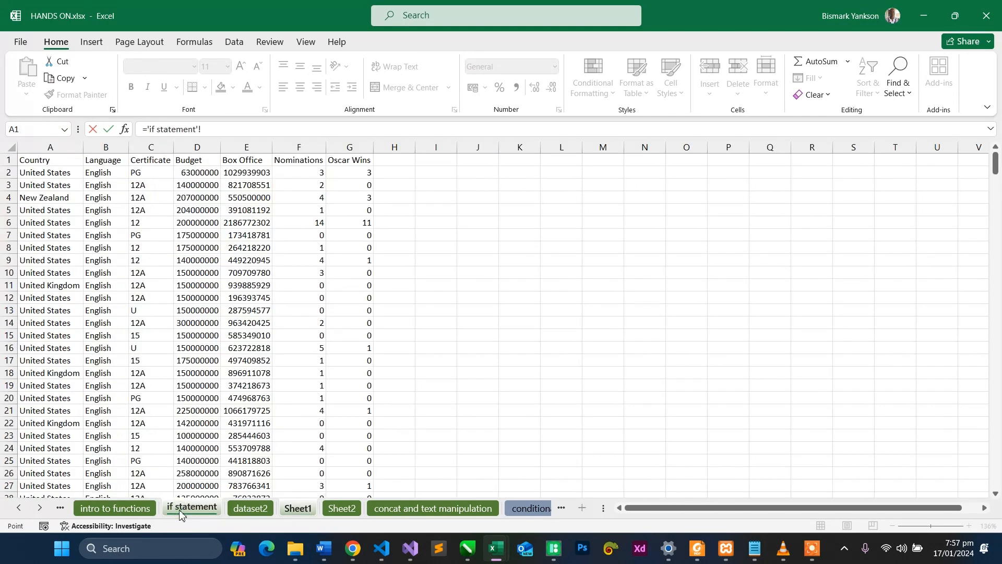
click(244, 186)
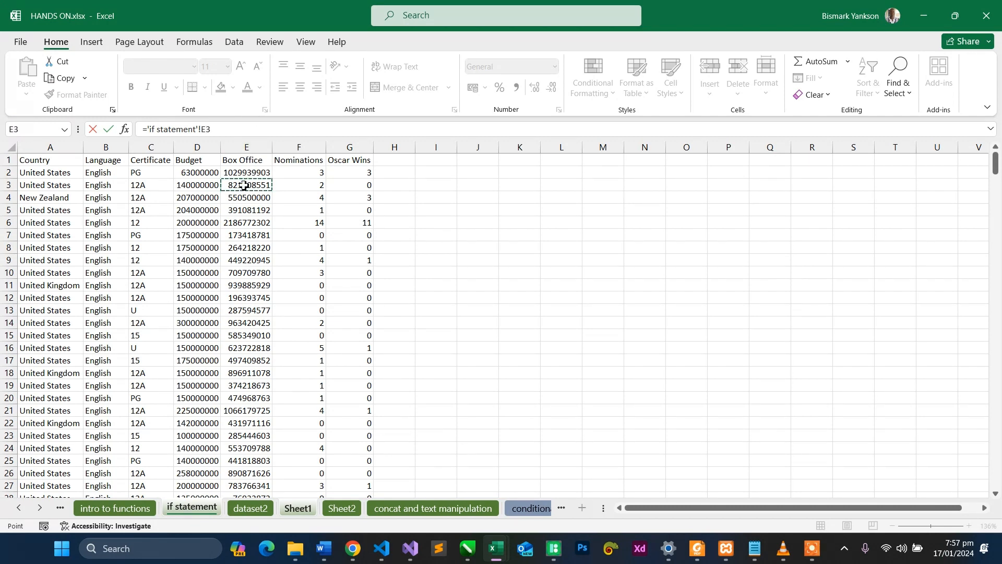
key(Return)
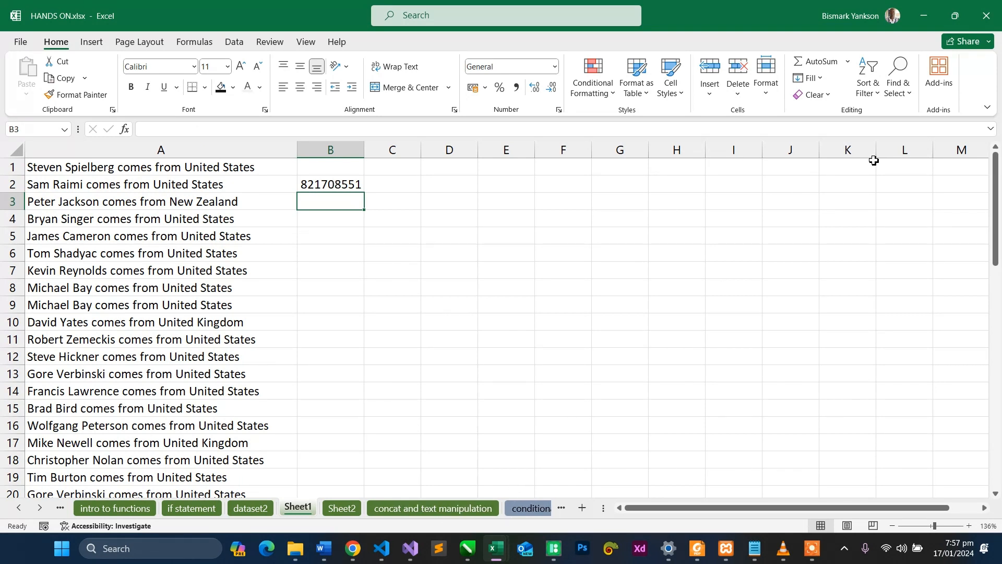
- Return to the new dataset.xlsx workbook and enter the label "Type ID:" in cell C3 of Sheet1
click(920, 12)
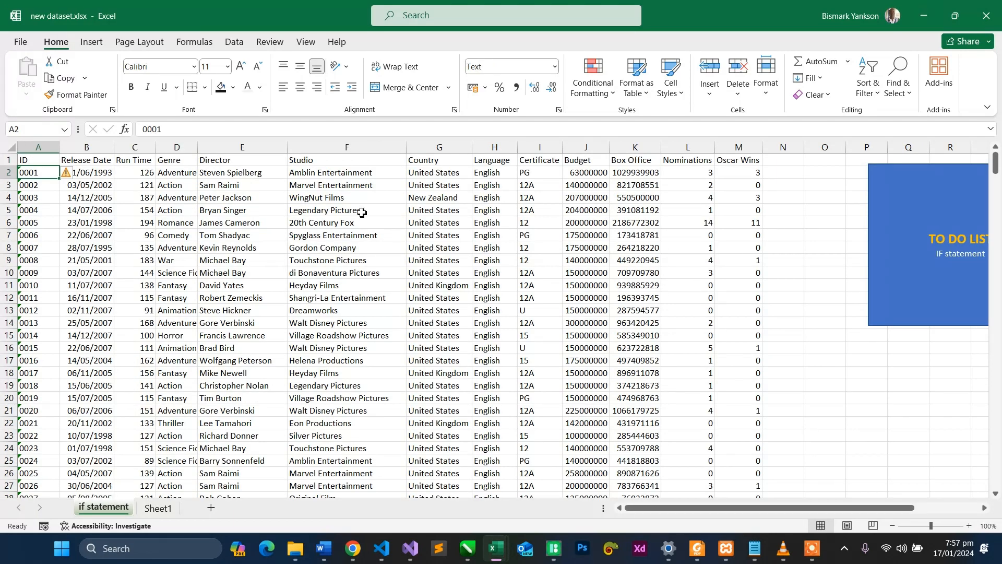
click(158, 509)
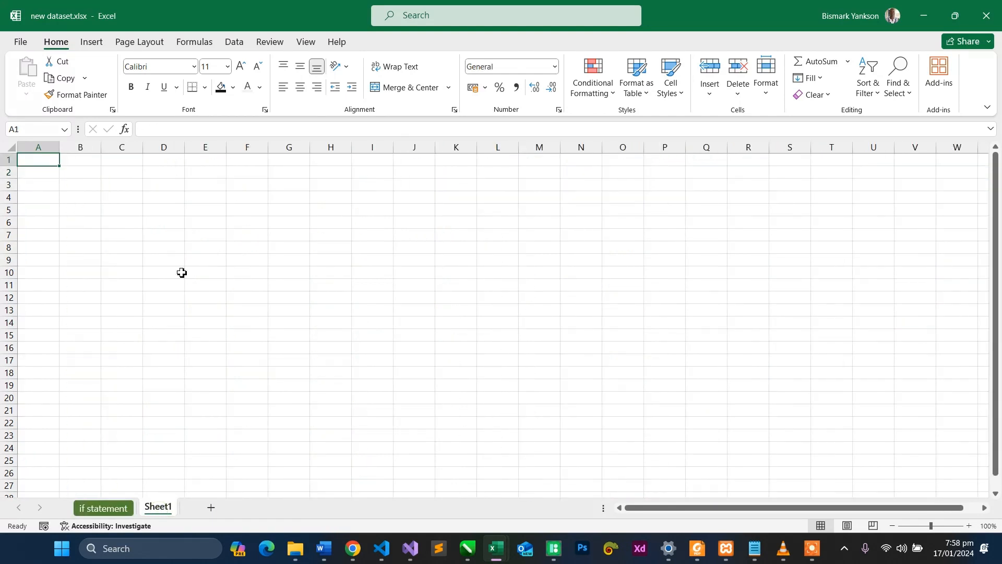
click(119, 186)
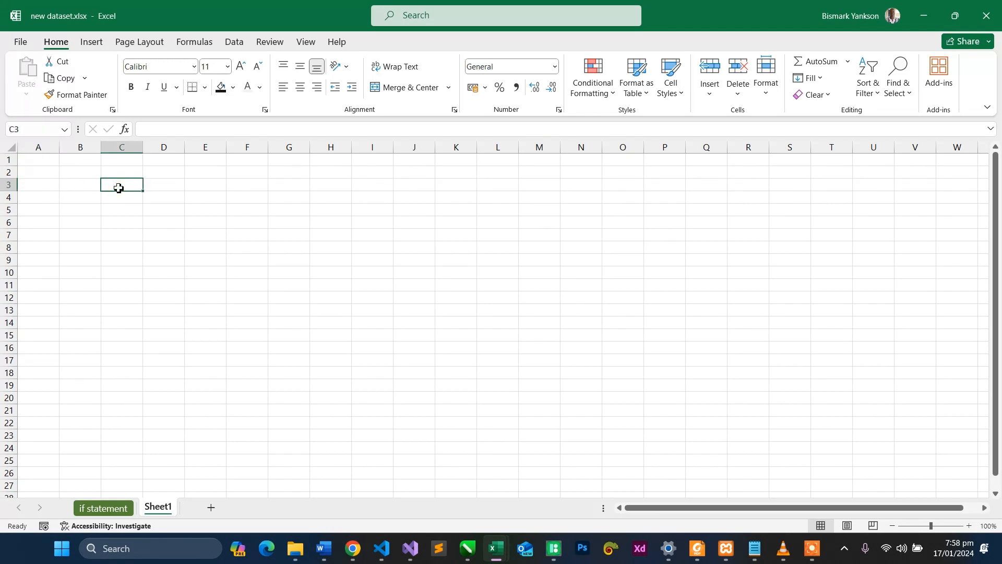
text(Type I)
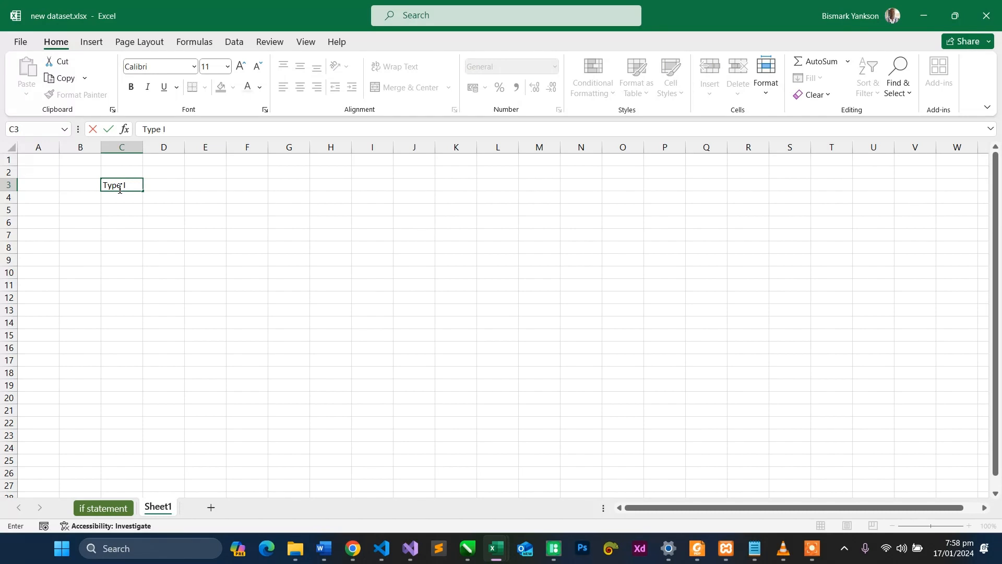
text(D :)
click(174, 185)
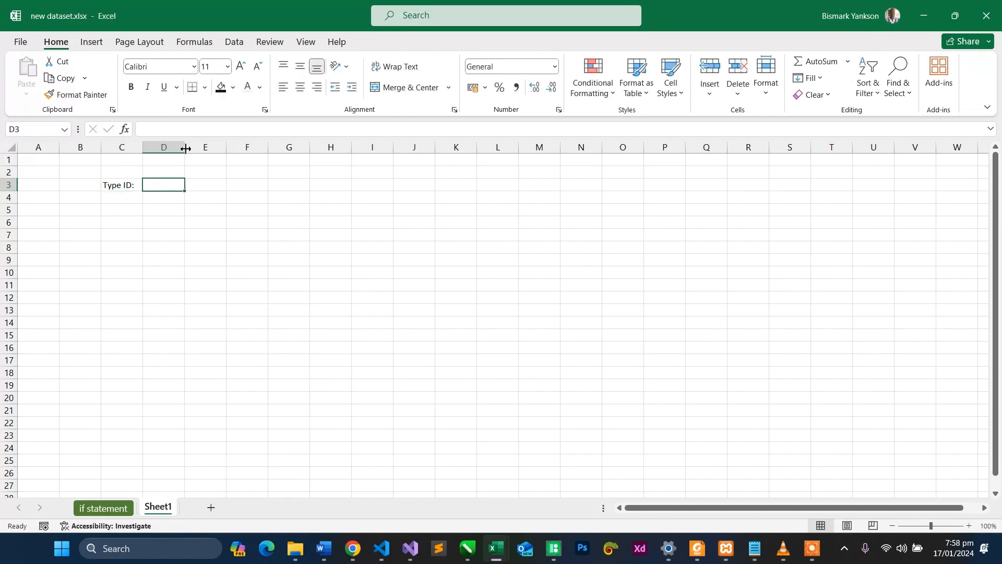
- Widen column D of Sheet1 to a little under twice its width
drag(185, 148, 214, 148)
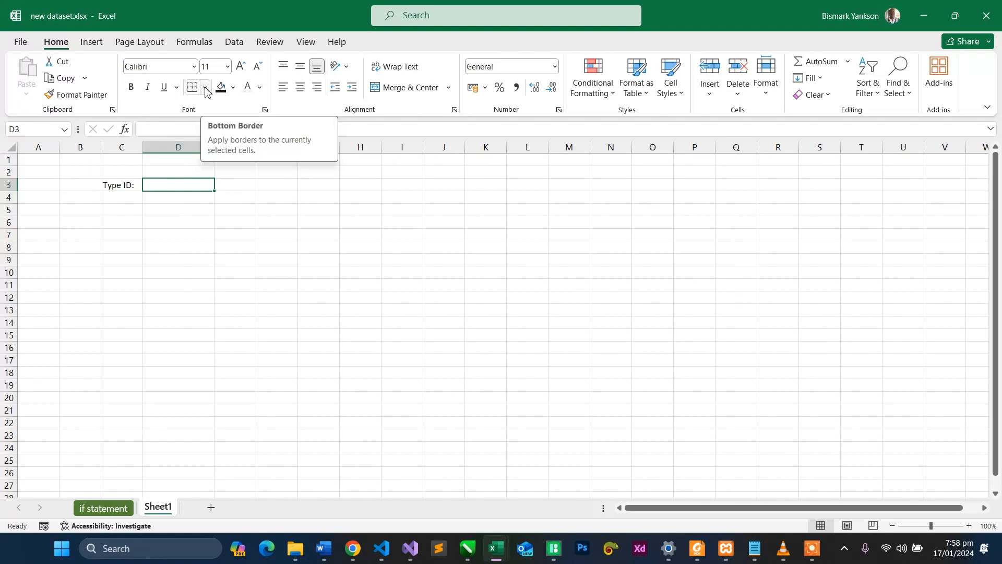
click(970, 525)
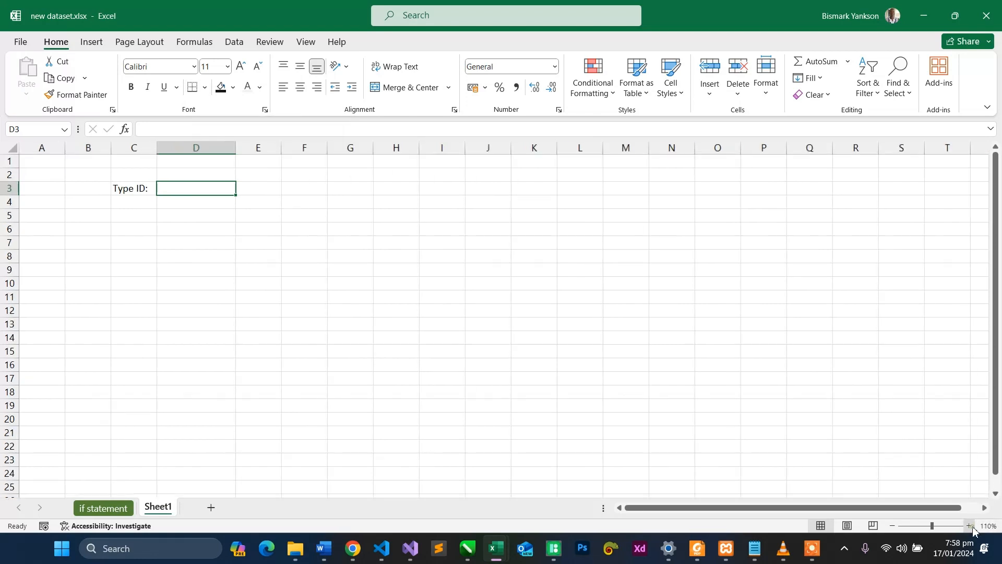
click(969, 526)
- Review the ID column and the dataset on the "if statement" sheet, and return to Sheet1
click(118, 509)
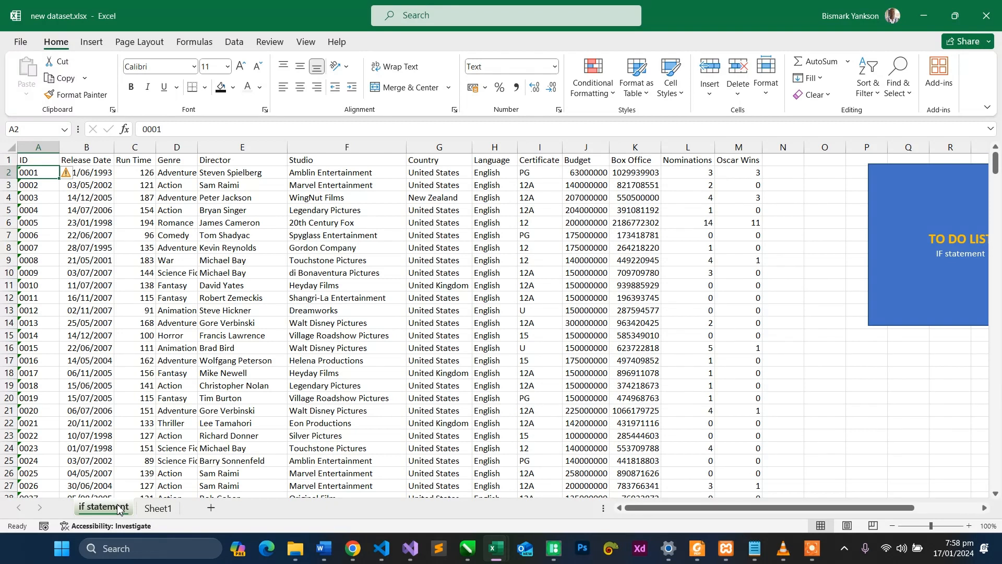
key(ctrl+Page_Down)
click(117, 508)
click(176, 509)
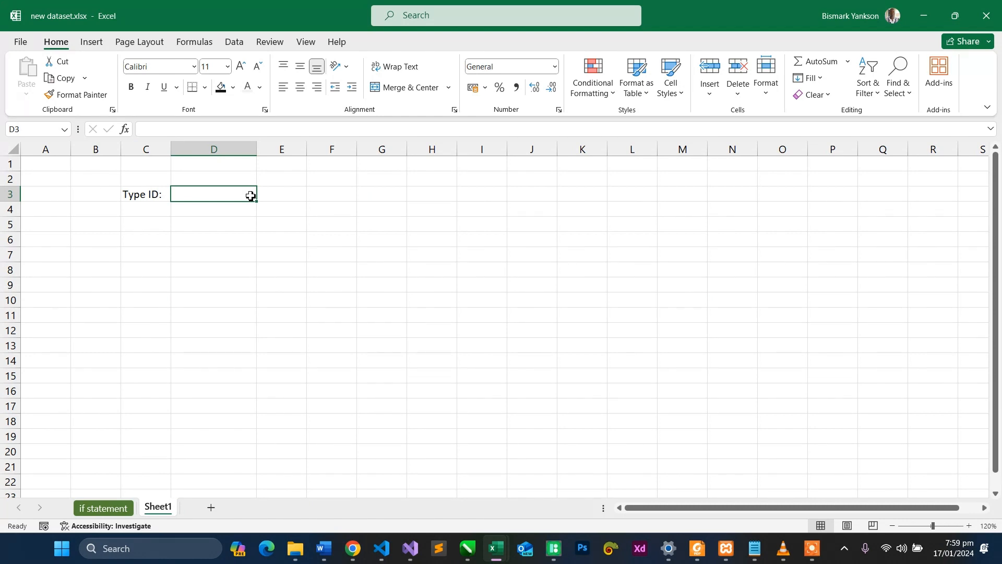
- Apply Outside Borders to cell D3 beside the "Type ID:" label
click(155, 209)
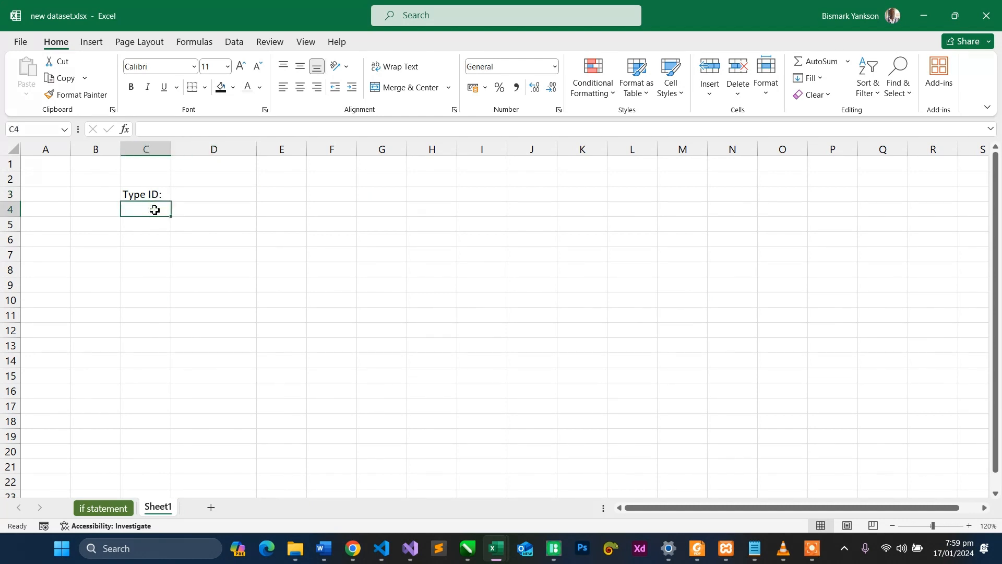
click(197, 197)
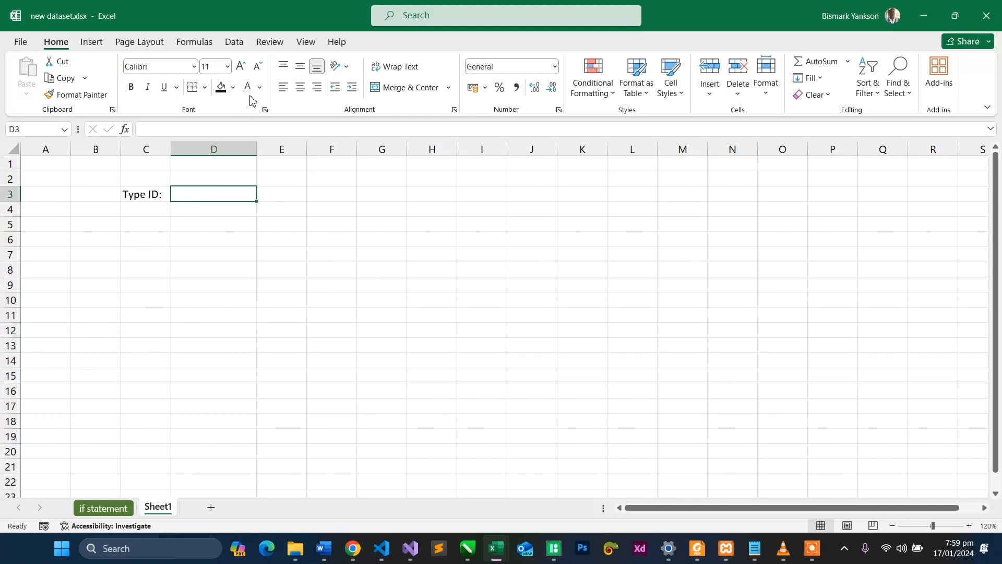
click(205, 87)
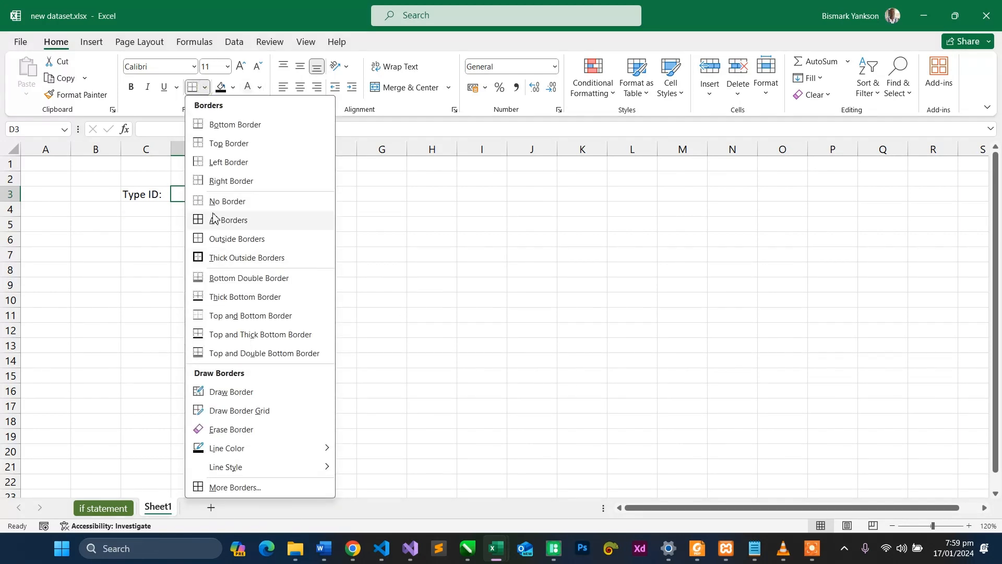
click(214, 239)
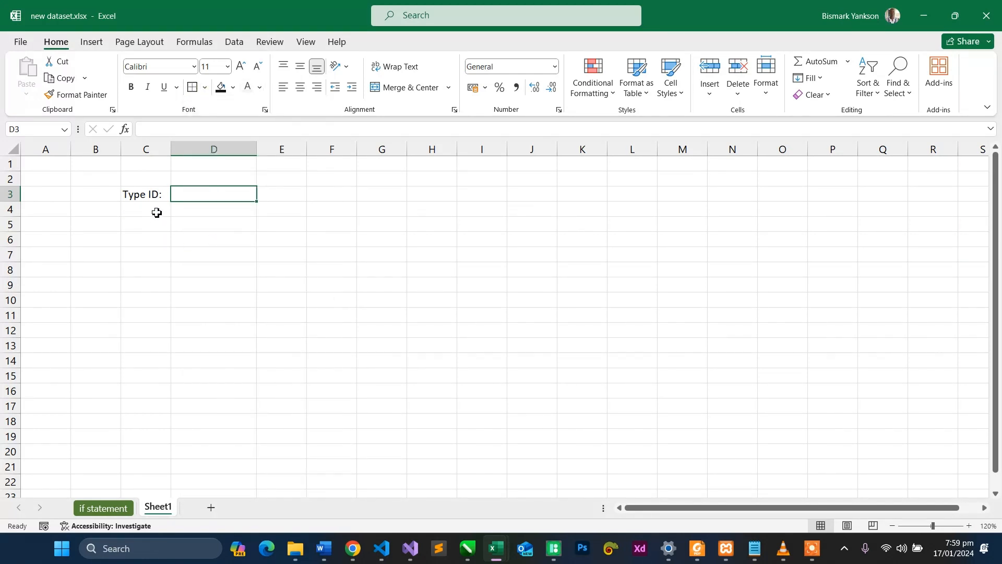
- Enter the label "Director:" in cell C5
click(154, 209)
click(154, 226)
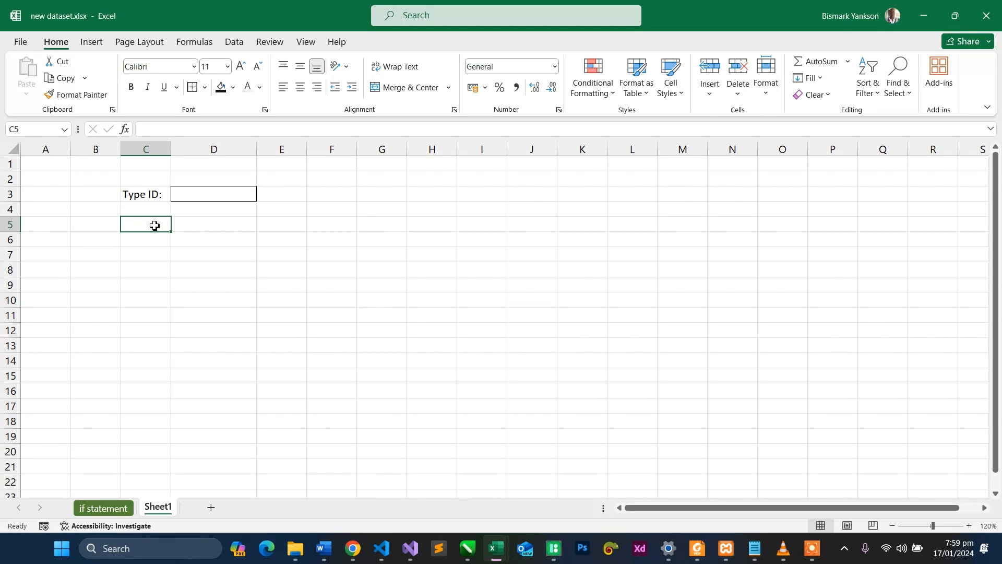
text(Director:)
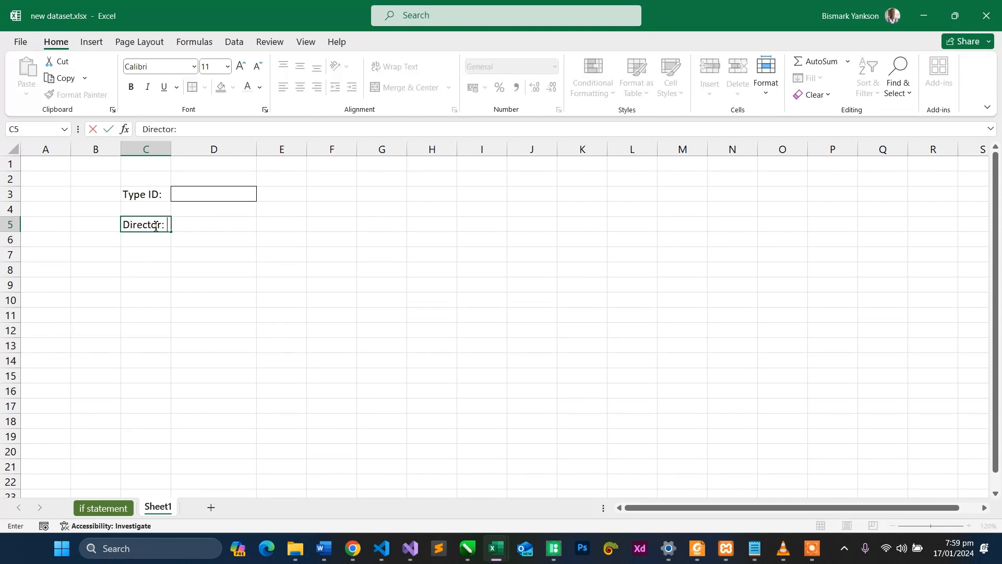
key(Tab)
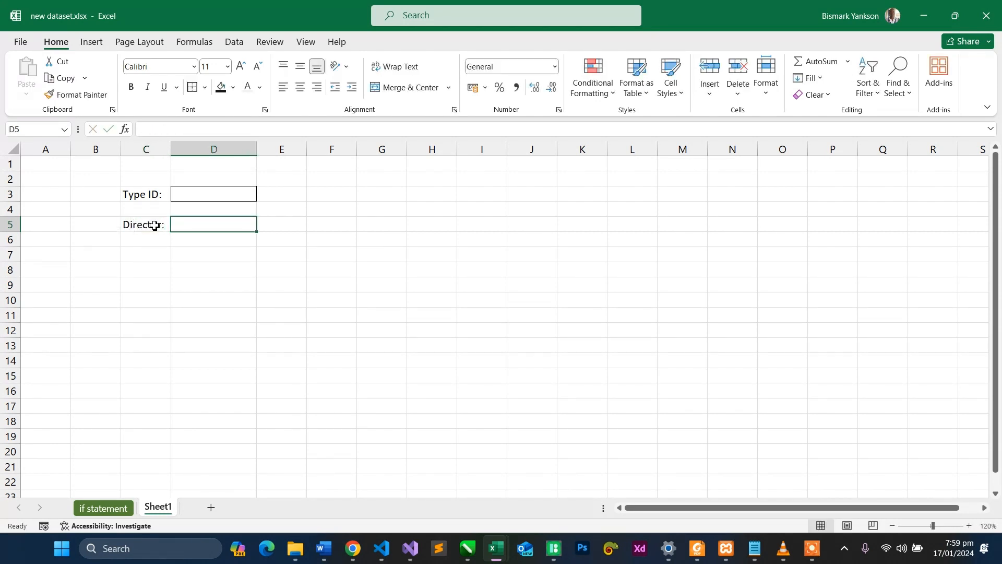
- Enter the labels "Studio:" in cell C7 and "Budget:" in cell C9
click(151, 259)
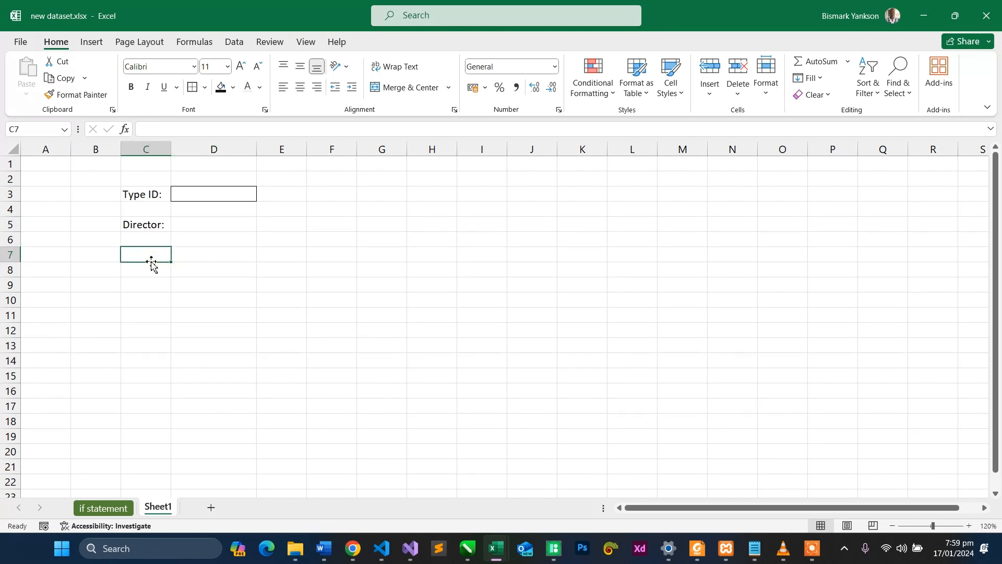
text(St)
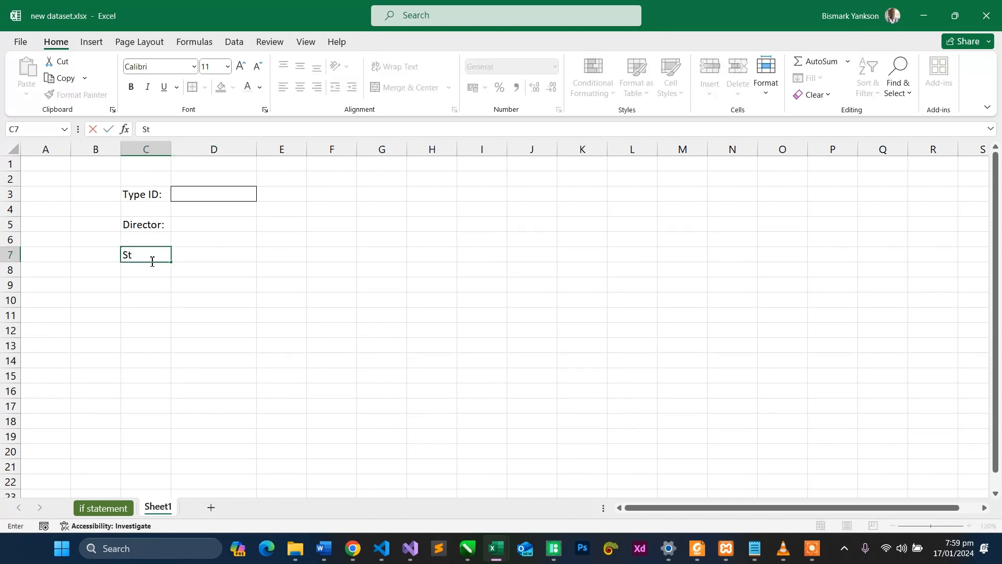
text(udio:)
key(Tab)
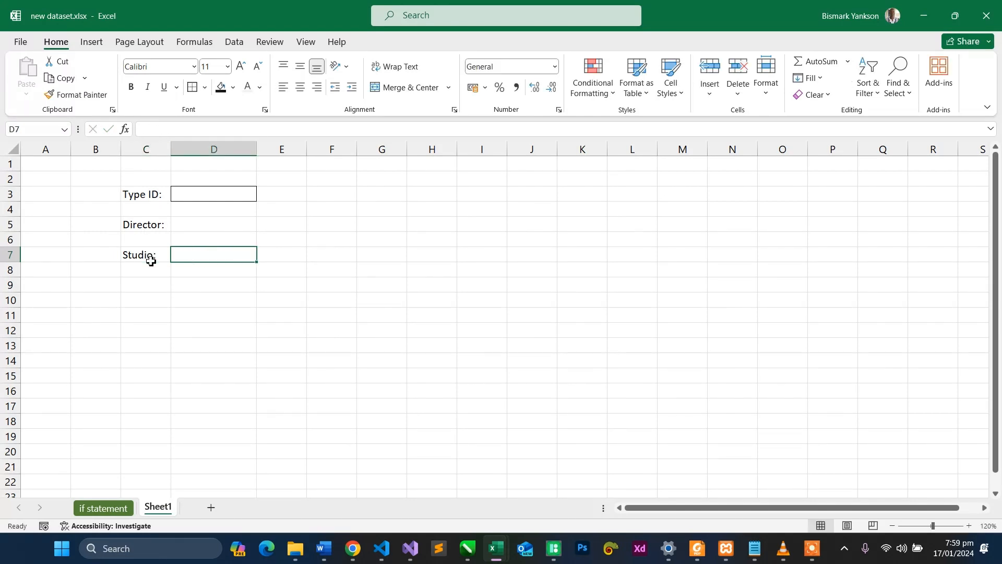
click(143, 288)
text(Bu)
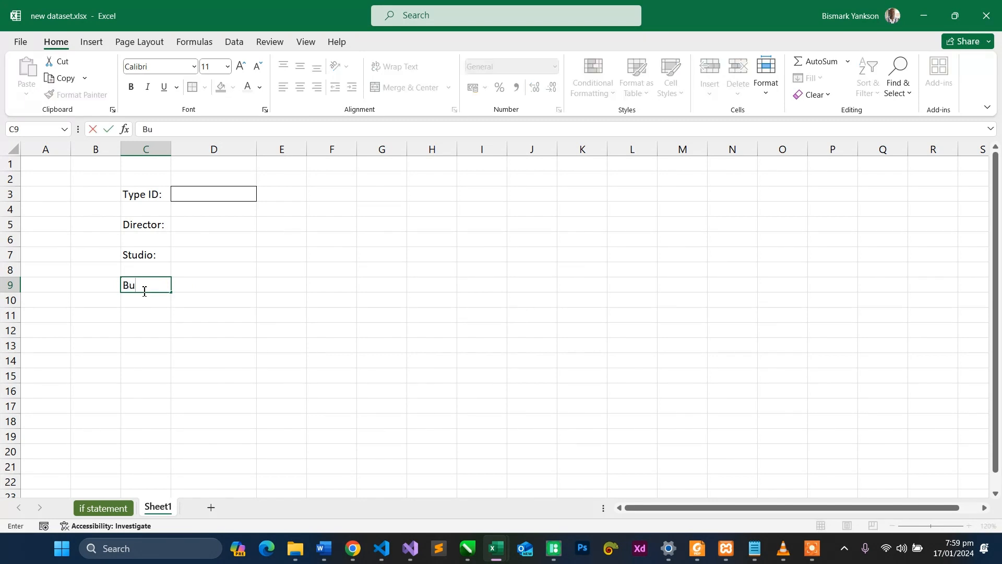
text(dget:)
key(Tab)
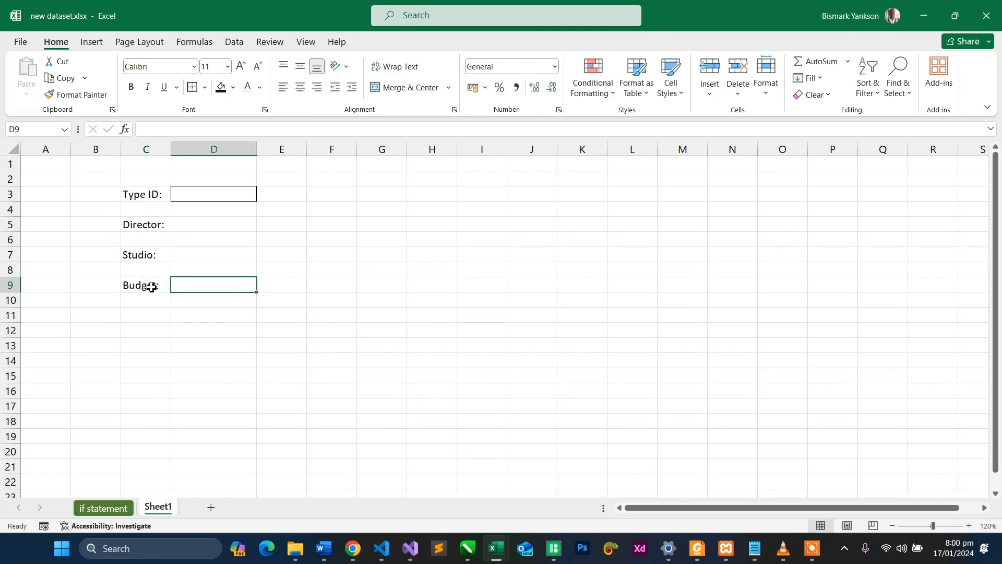
- Apply the same outside border to cells D5, D7 and D9 beside the Director, Studio and Budget labels
click(203, 225)
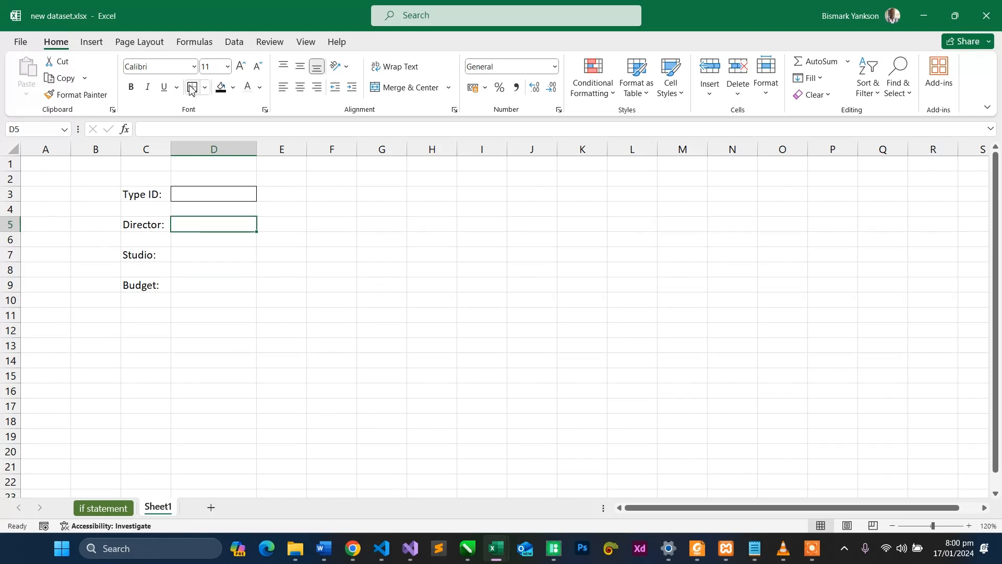
click(195, 258)
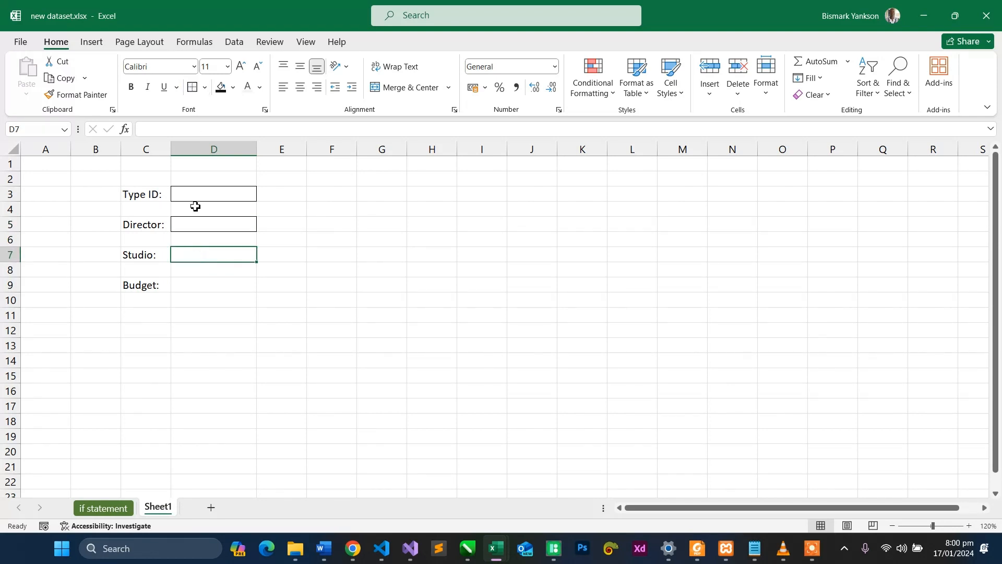
click(190, 286)
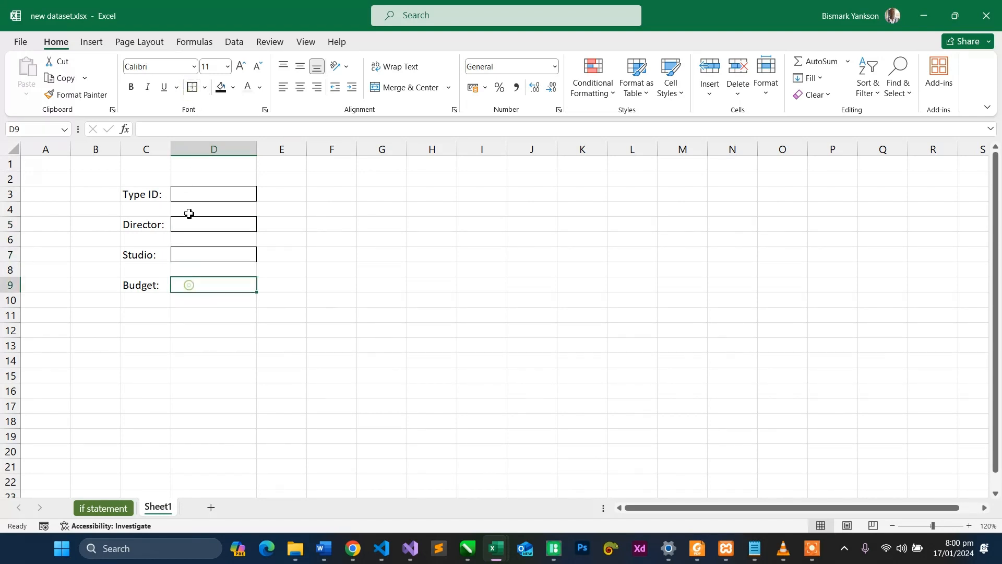
click(346, 224)
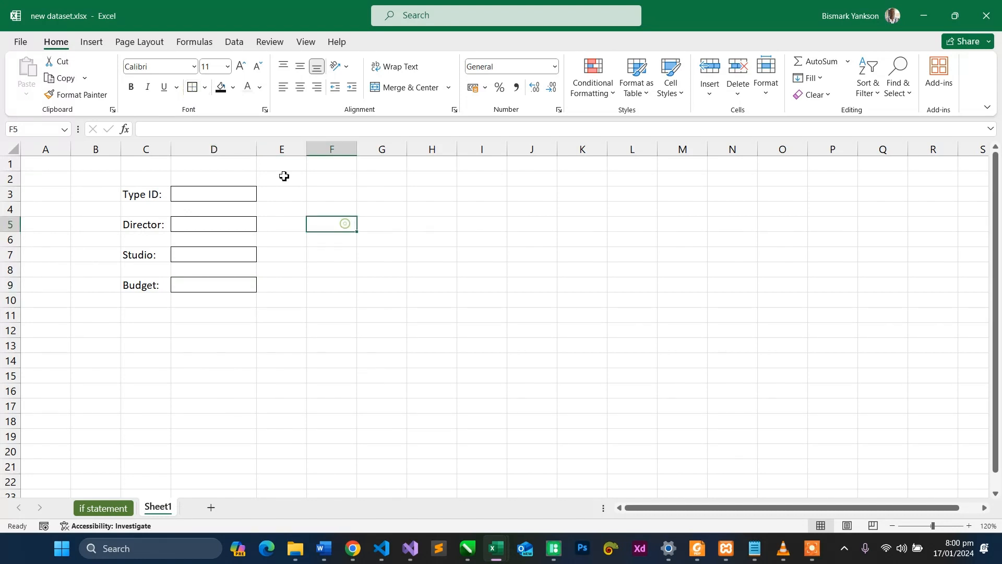
- Widen column D to about four and a half times its width so the bordered boxes become long entry fields
drag(257, 149, 568, 179)
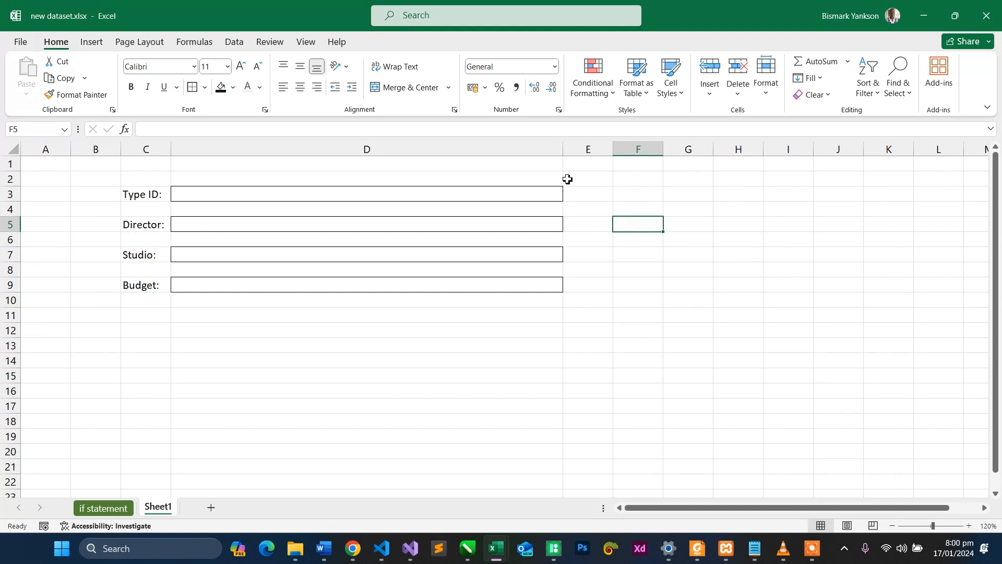
click(418, 195)
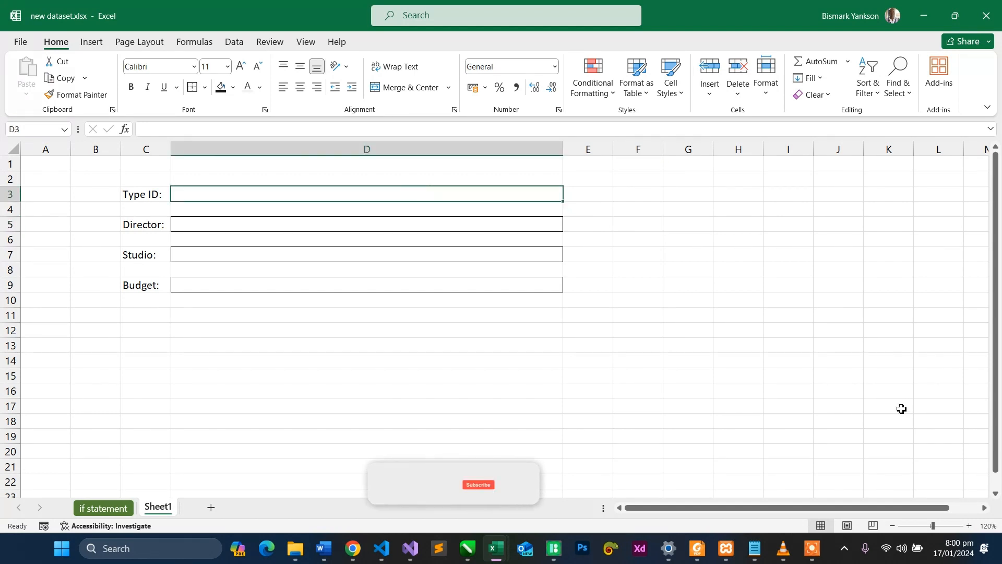
click(969, 526)
click(970, 526)
click(970, 525)
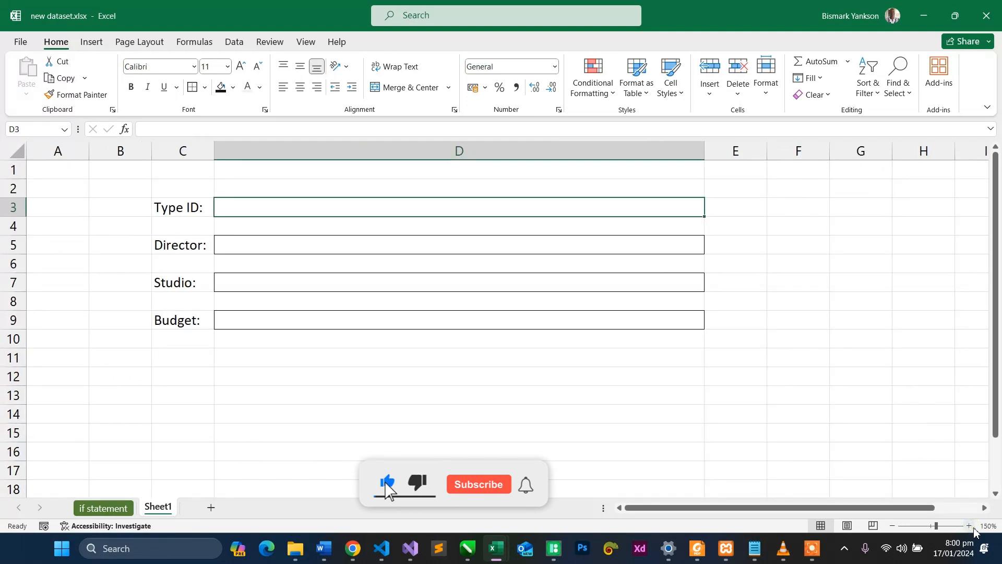
click(970, 526)
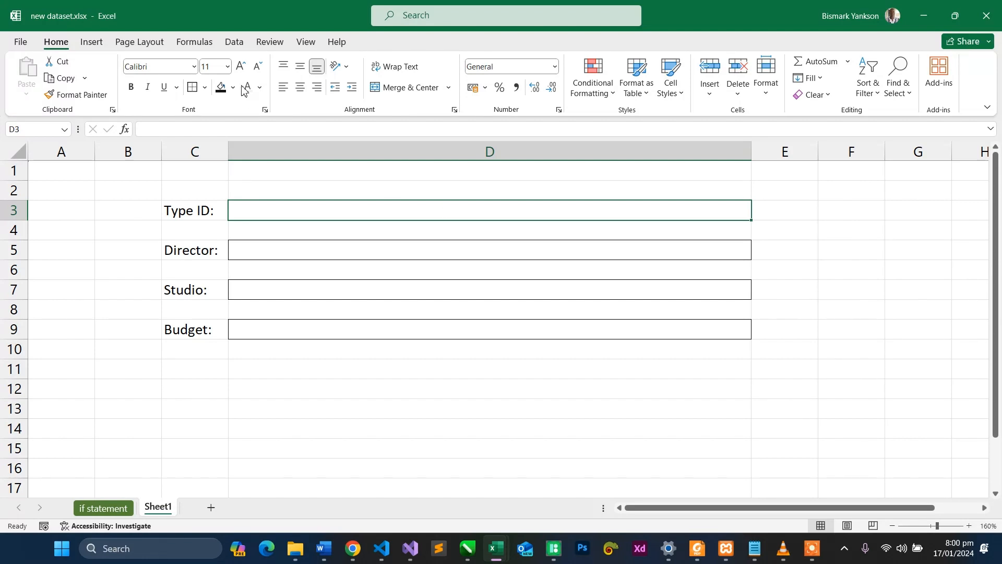
- Look through the Logical and the Lookup & Reference functions, including VLOOKUP and XLOOKUP
click(204, 45)
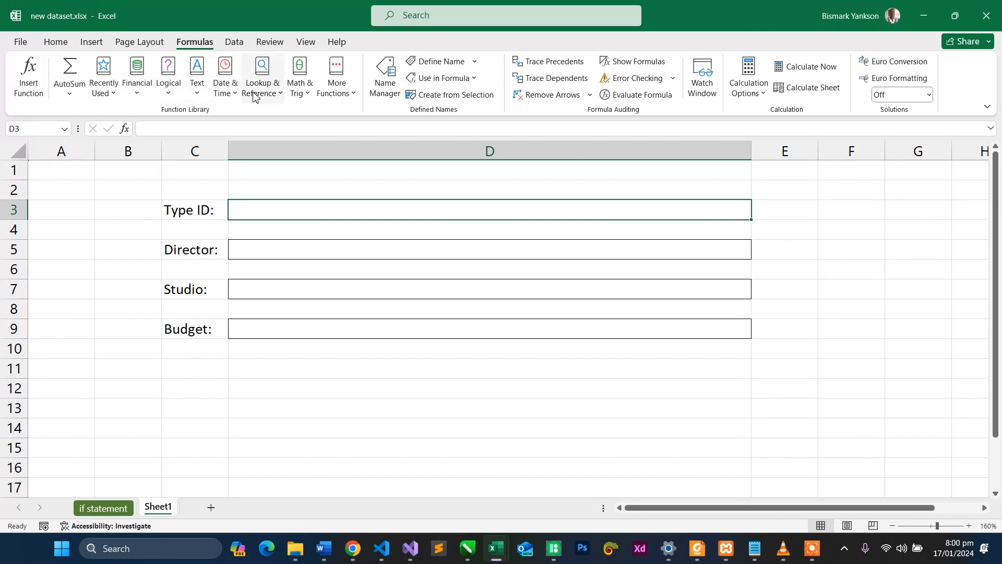
click(169, 93)
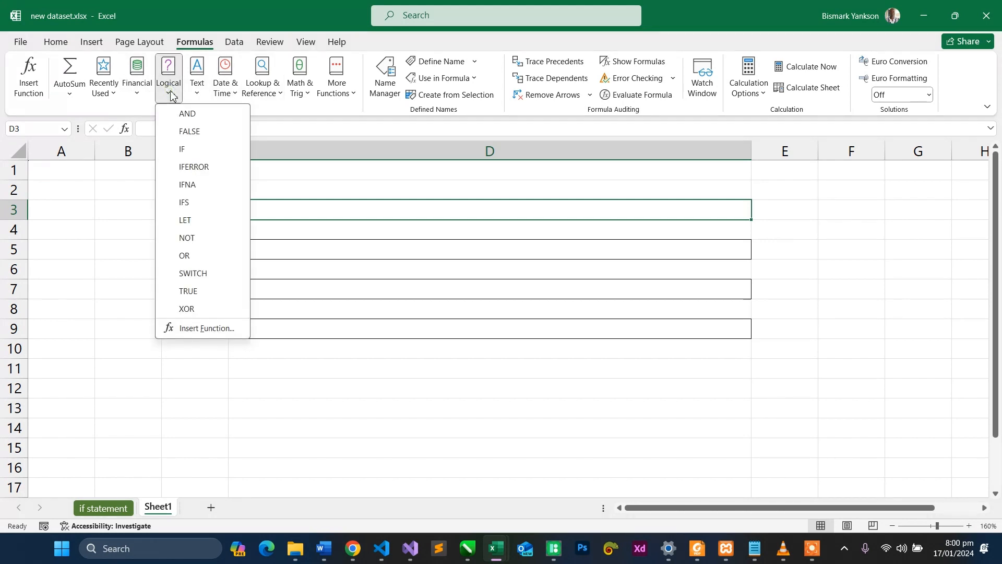
click(272, 88)
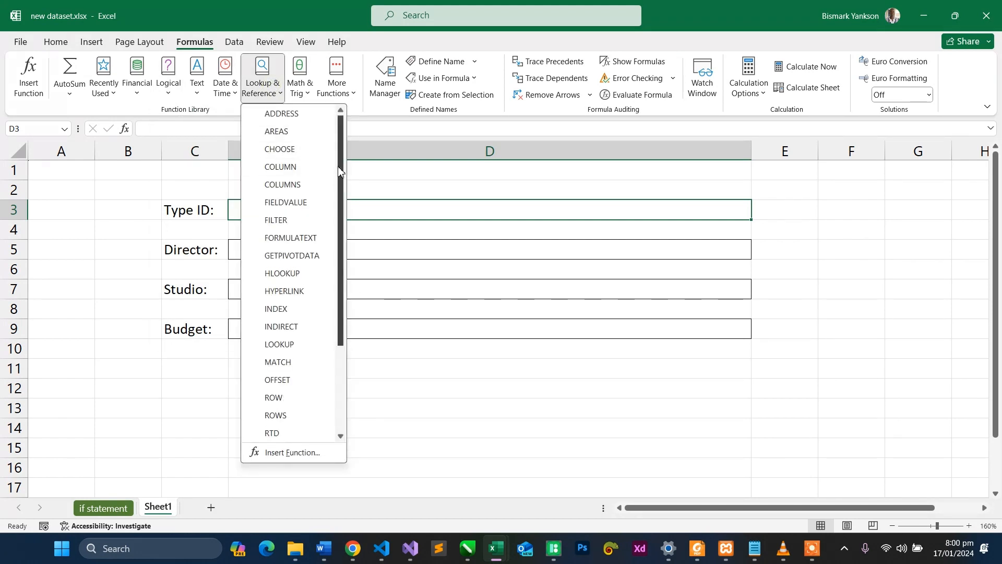
drag(340, 170, 342, 327)
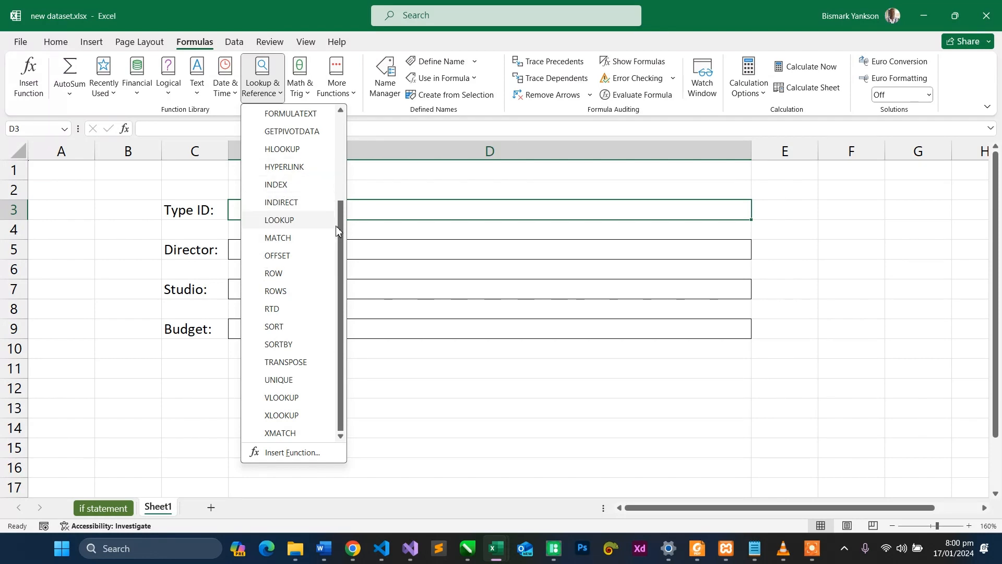
click(381, 218)
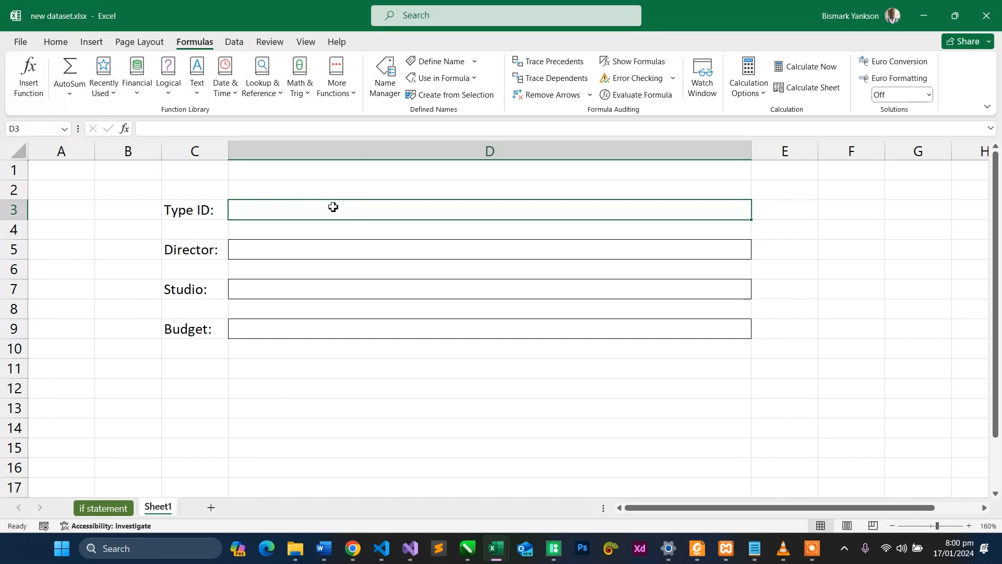
- Begin a VLOOKUP formula in cell D5 beside the Director label
double_click(290, 253)
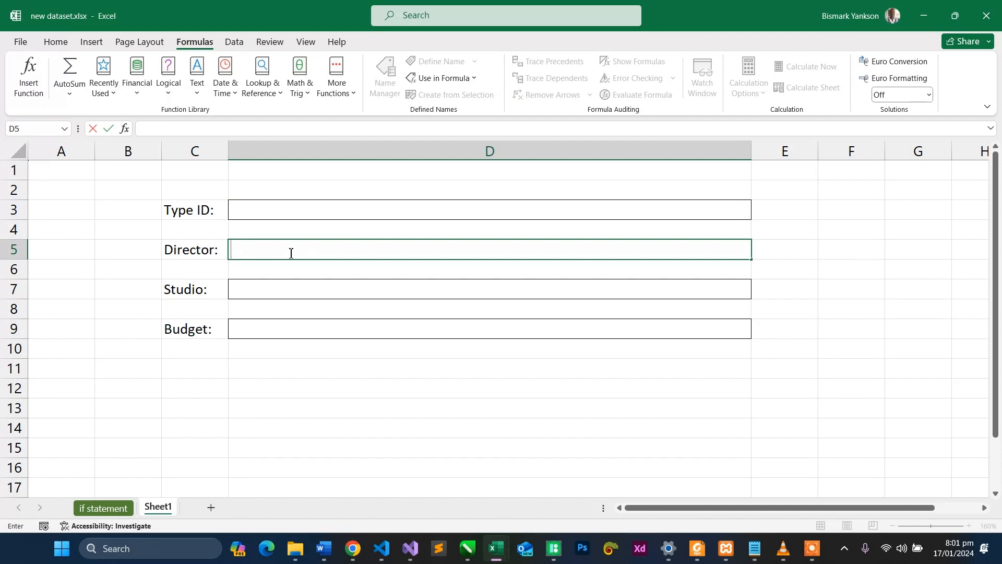
text(=v)
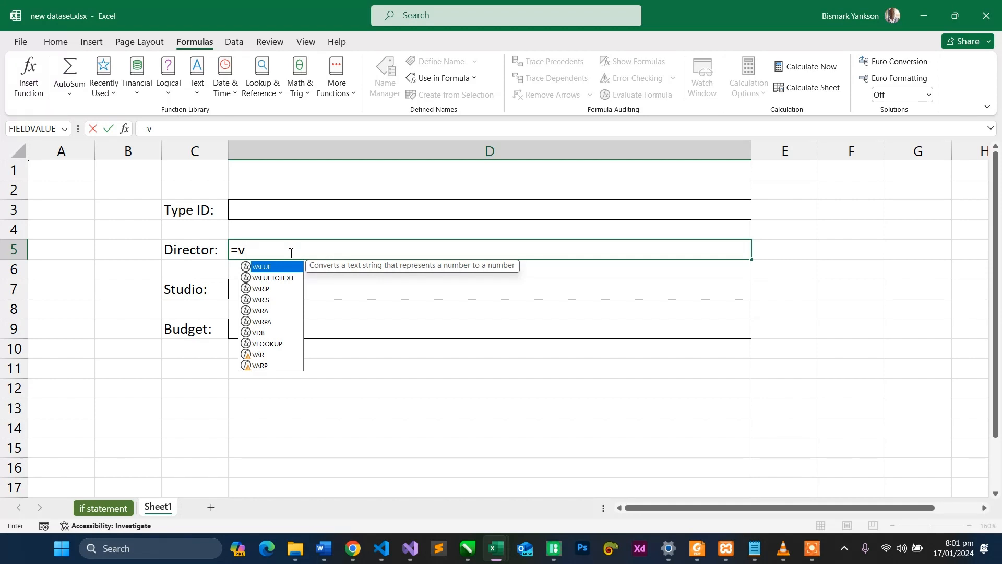
text(lo)
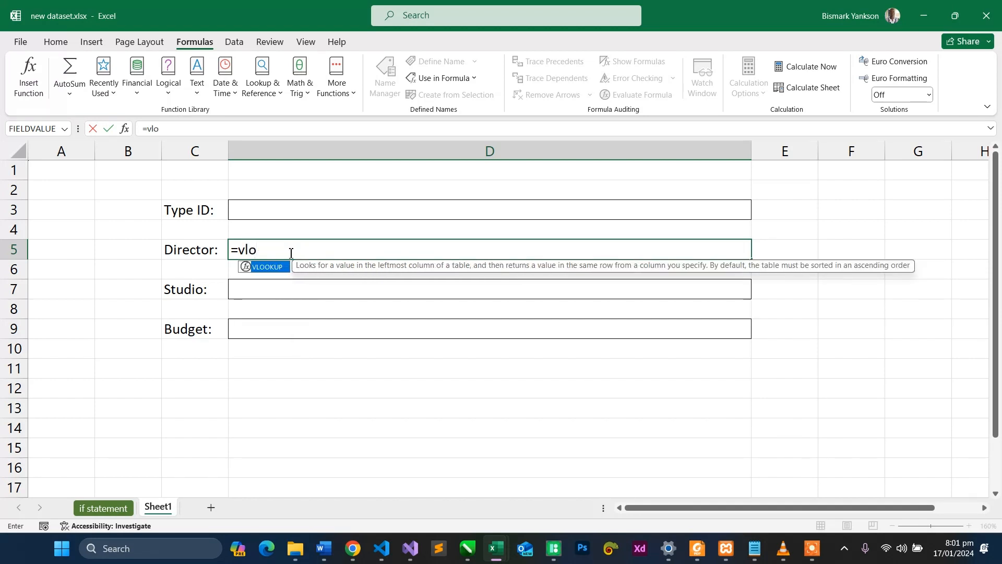
key(Tab)
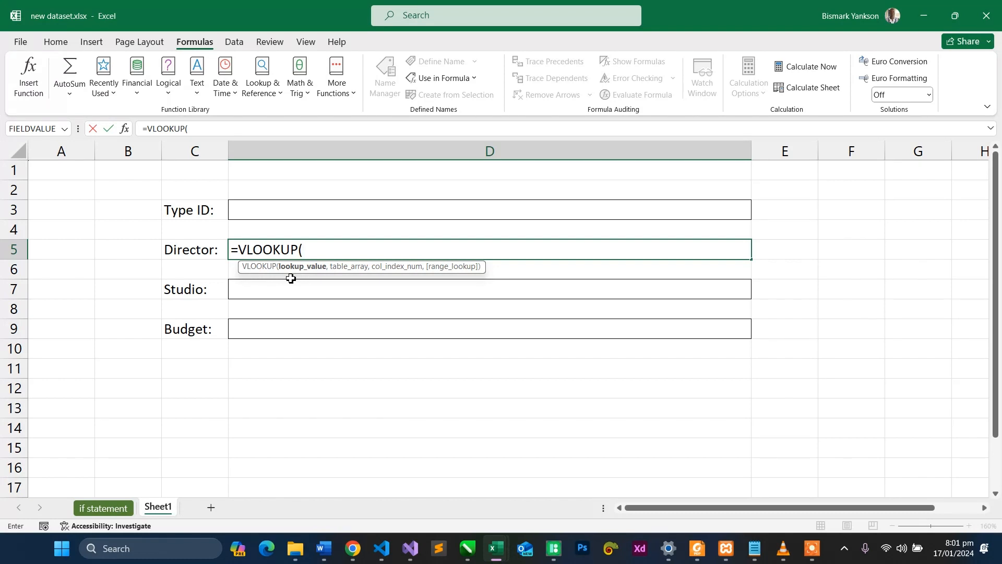
text(,)
text(,)
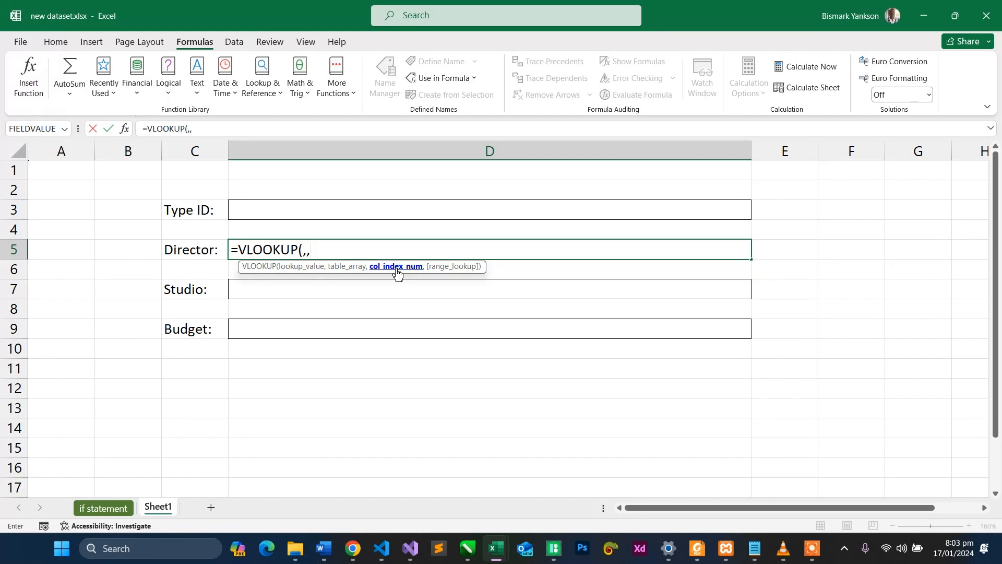
text(,)
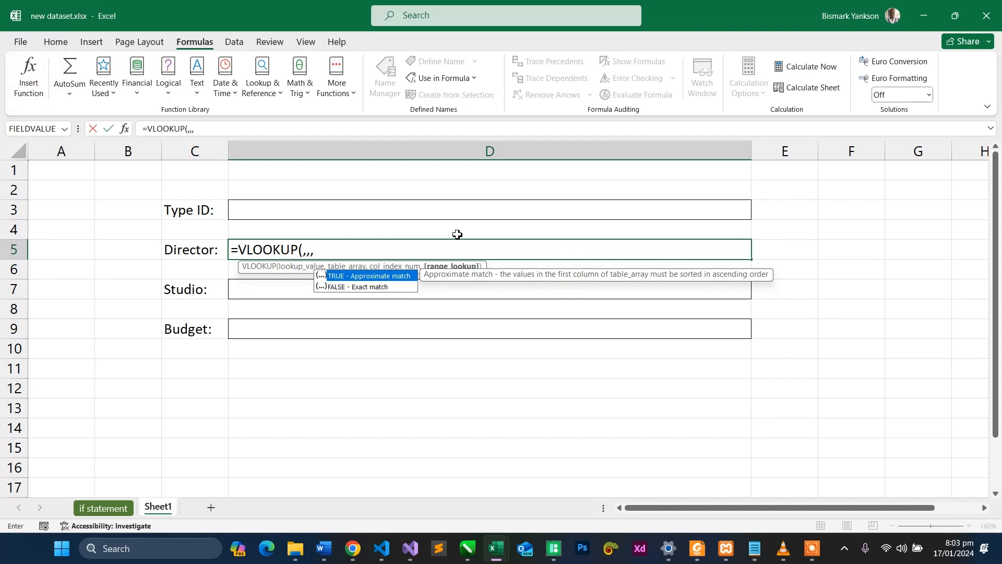
key(BackSpace)
key(BackSpace)
key(BackSpace)
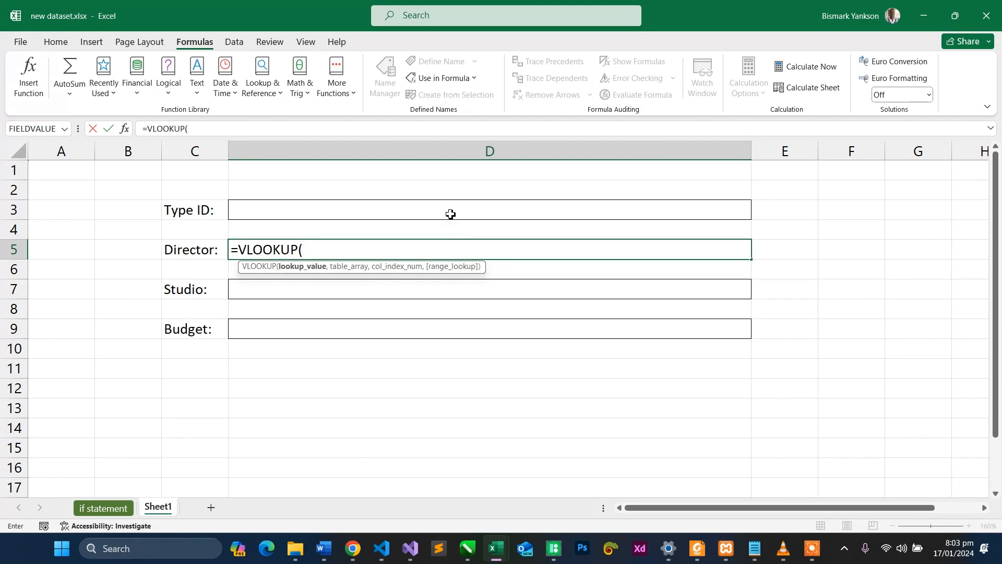
- Supply D3 as the VLOOKUP lookup value and the range A2:M405 on the "if statement" sheet as its table array
click(451, 214)
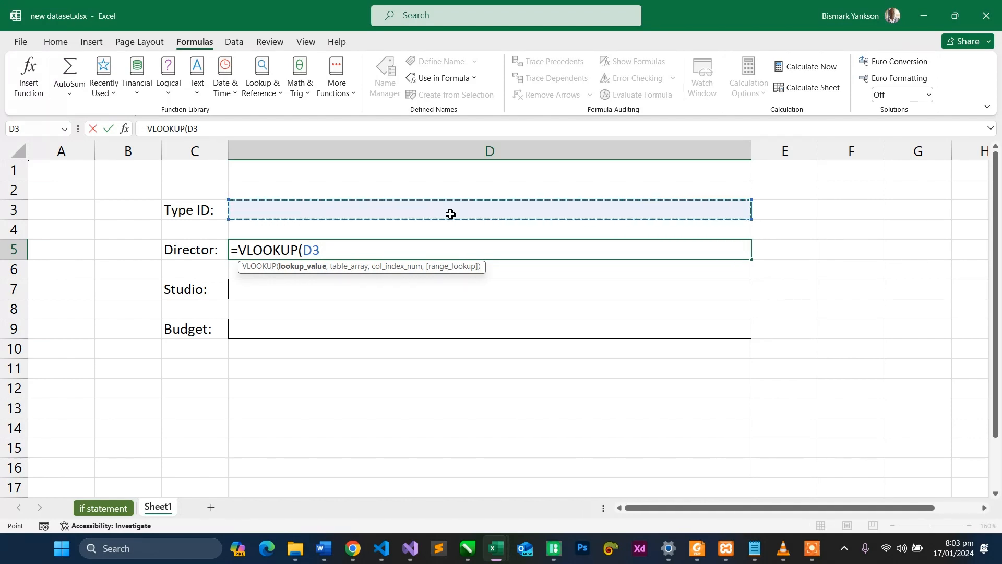
text(,)
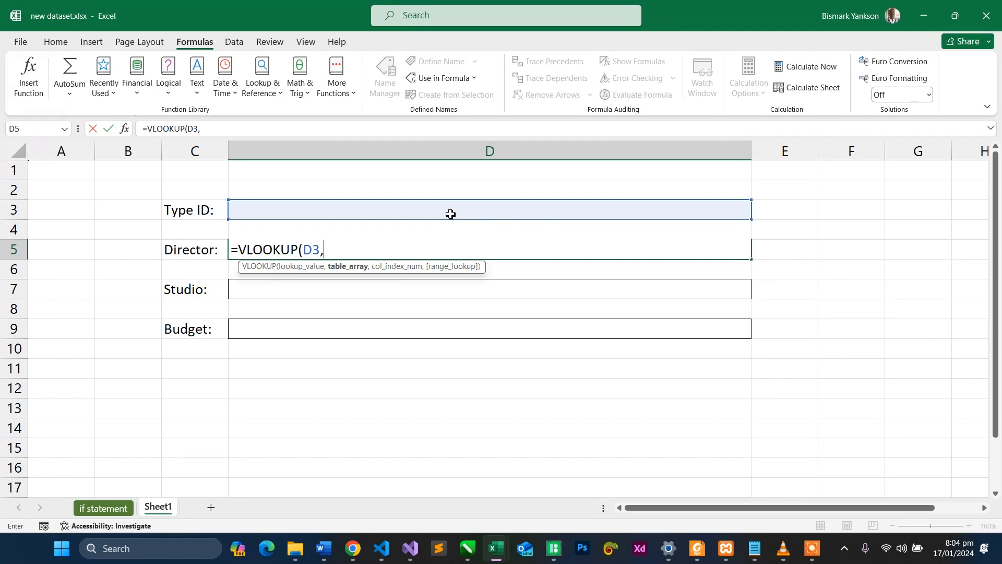
click(110, 509)
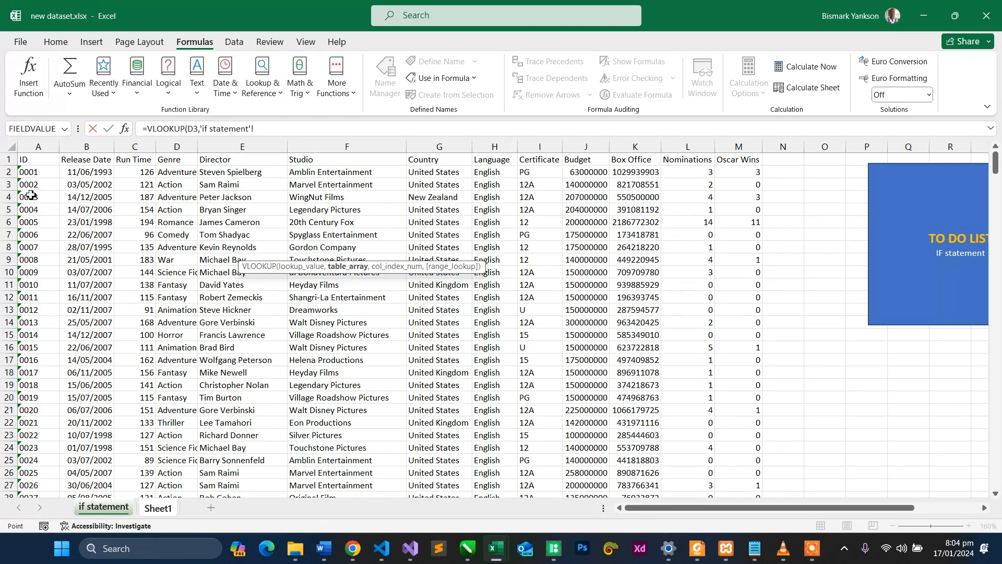
click(34, 175)
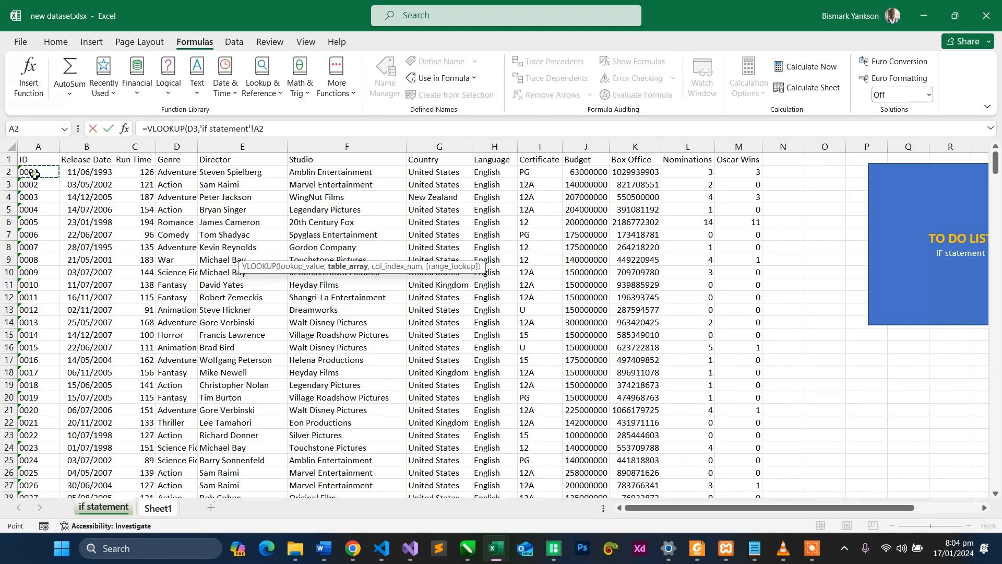
drag(35, 175, 750, 531)
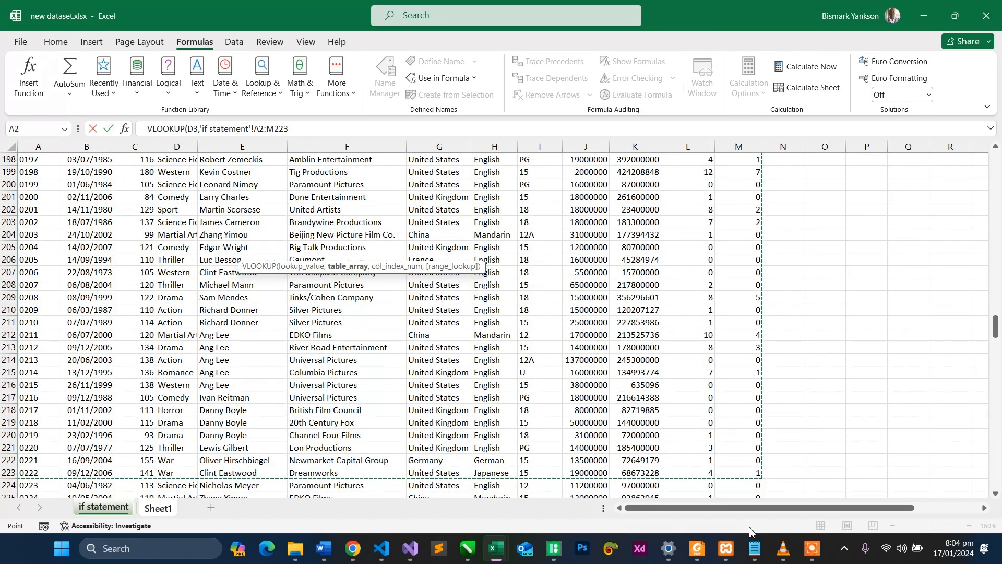
drag(750, 530, 750, 530)
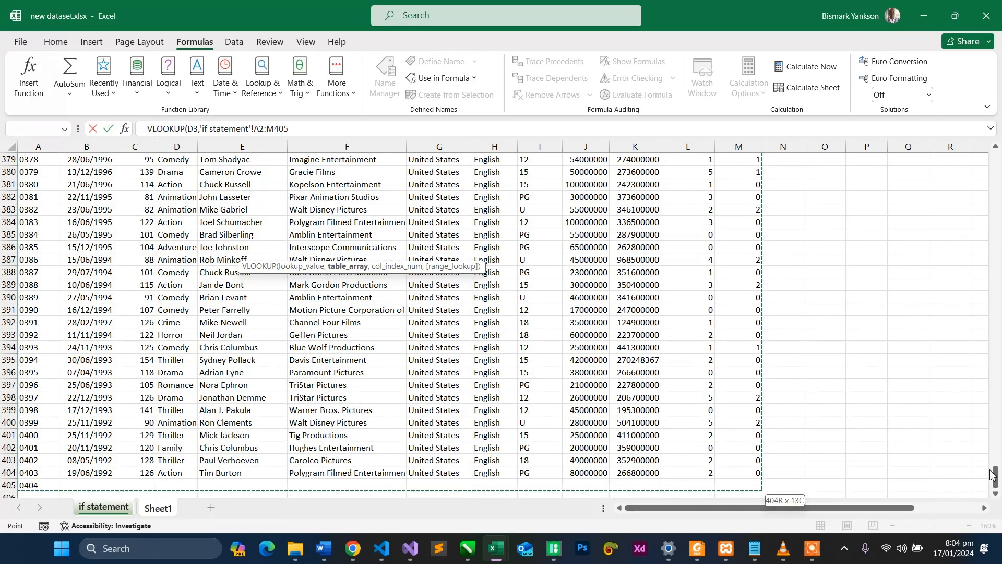
drag(995, 476, 997, 499)
drag(996, 487, 996, 487)
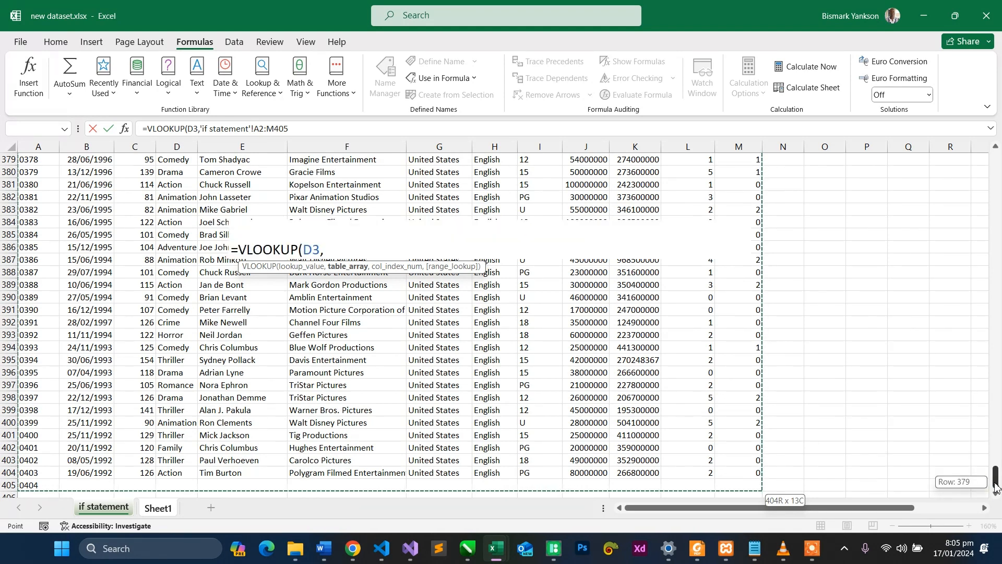
drag(995, 487, 996, 487)
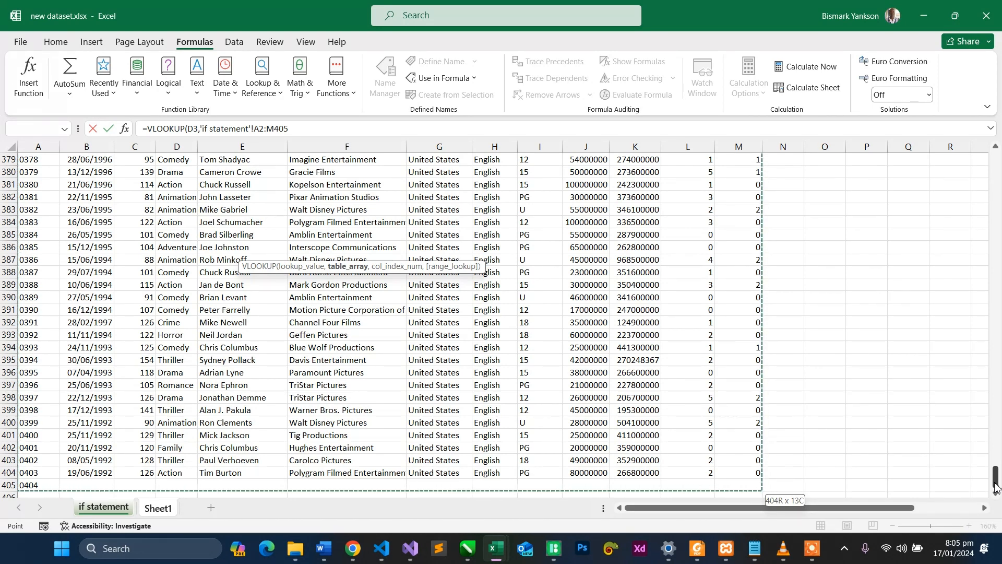
click(352, 125)
text(,)
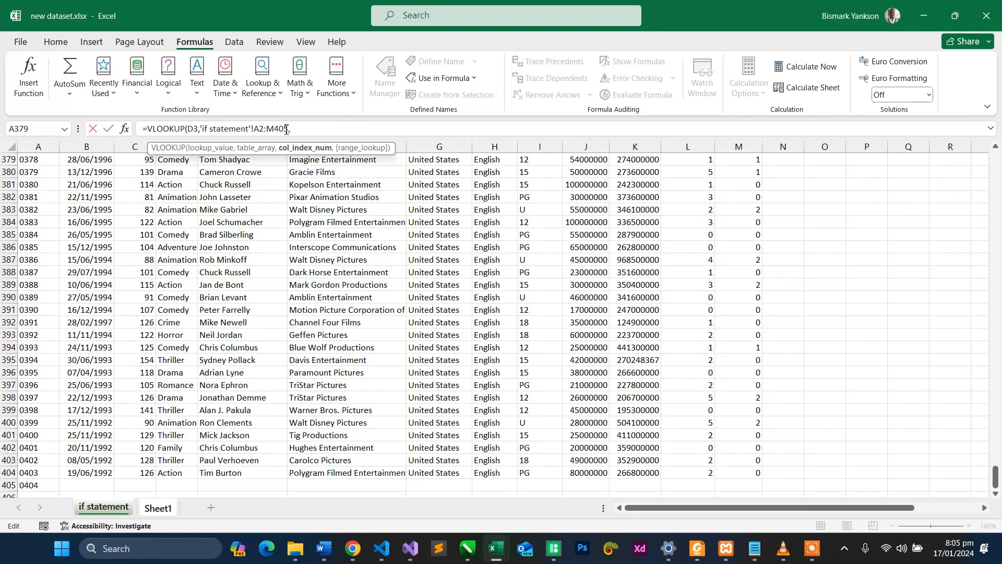
- Make the VLOOKUP table array absolute as $A$2:$M$405
click(257, 131)
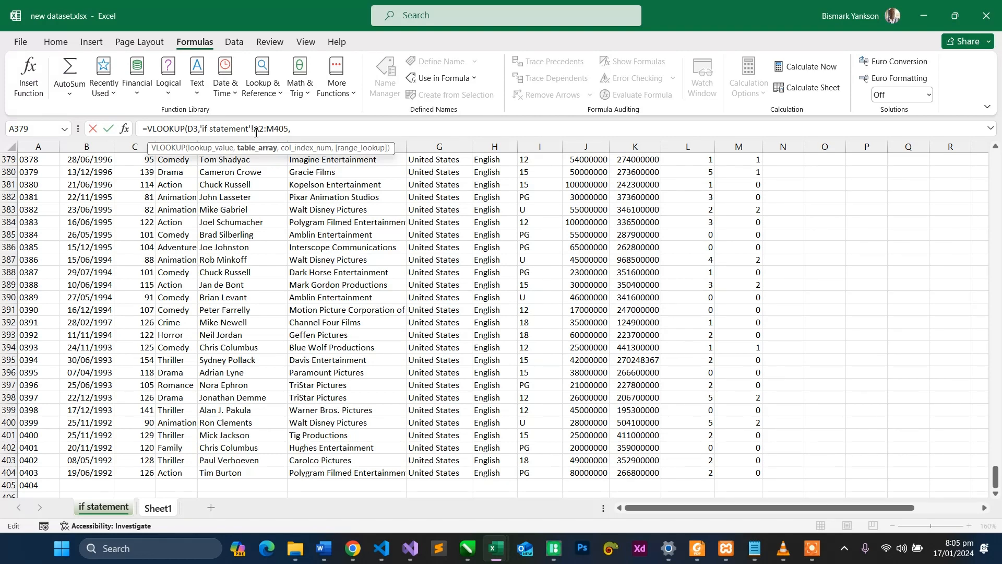
text($)
key(Right)
text($2:$M4)
key(BackSpace)
text($)
click(314, 129)
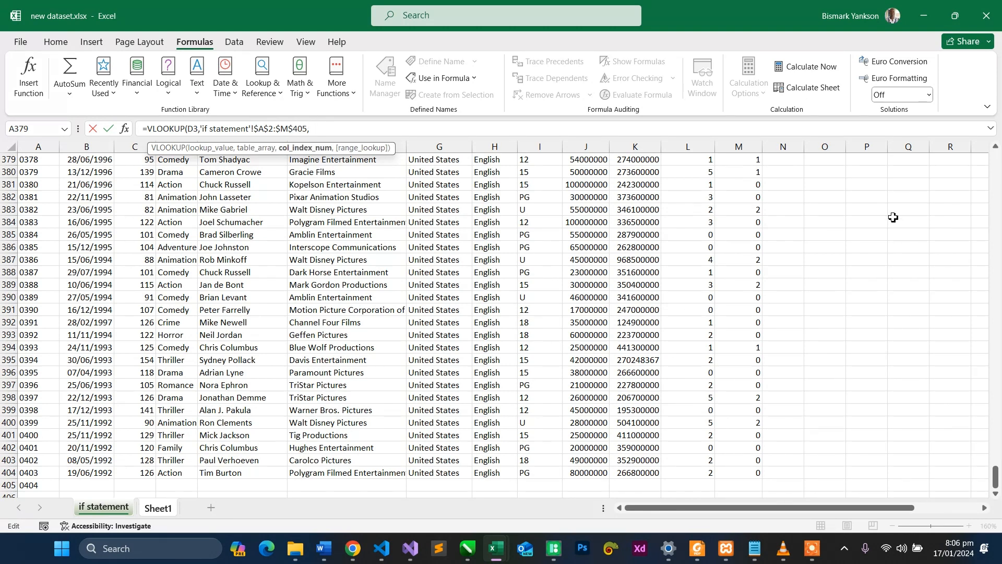
drag(995, 476, 995, 153)
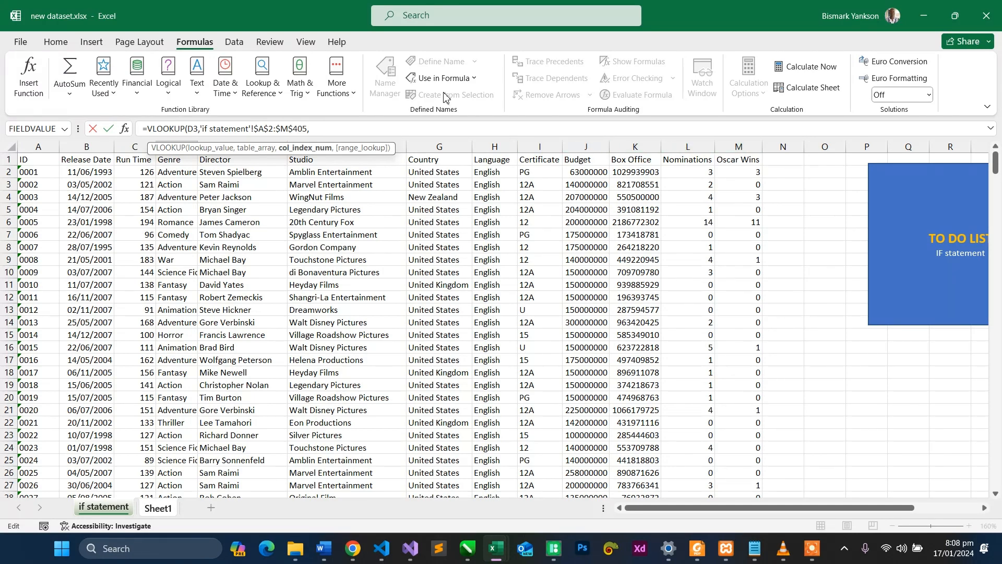
- Change the last column of the VLOOKUP table array to J so the range is $A$2:$J$405
click(289, 129)
key(BackSpace)
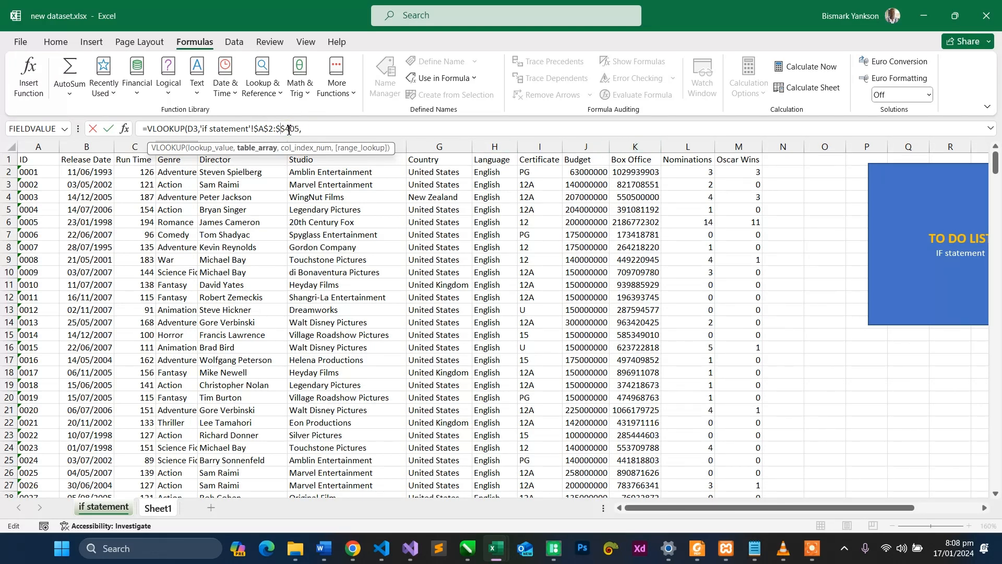
text(J)
- Complete the Director VLOOKUP in D5 with column index 5 and FALSE for an exact match
click(324, 130)
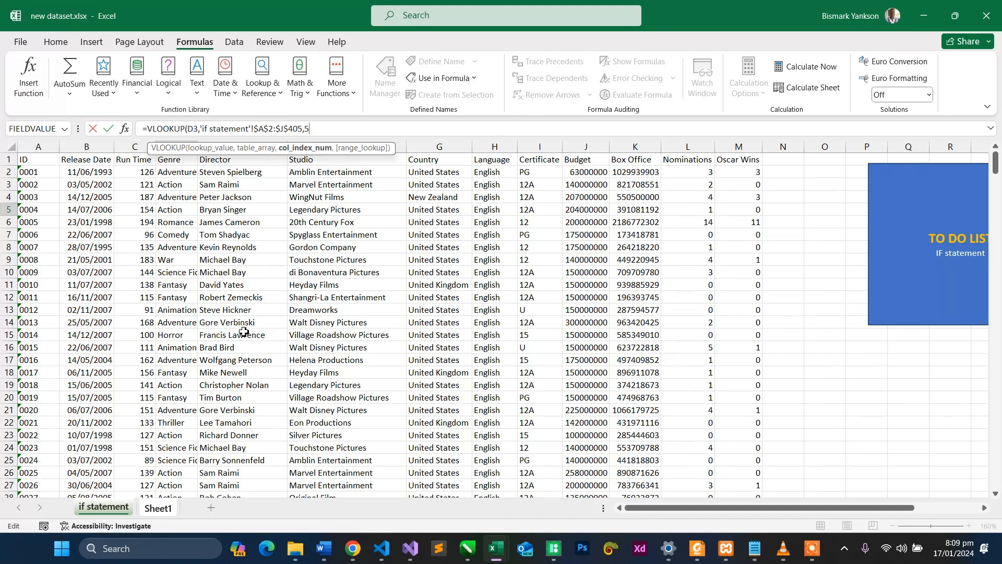
text(,)
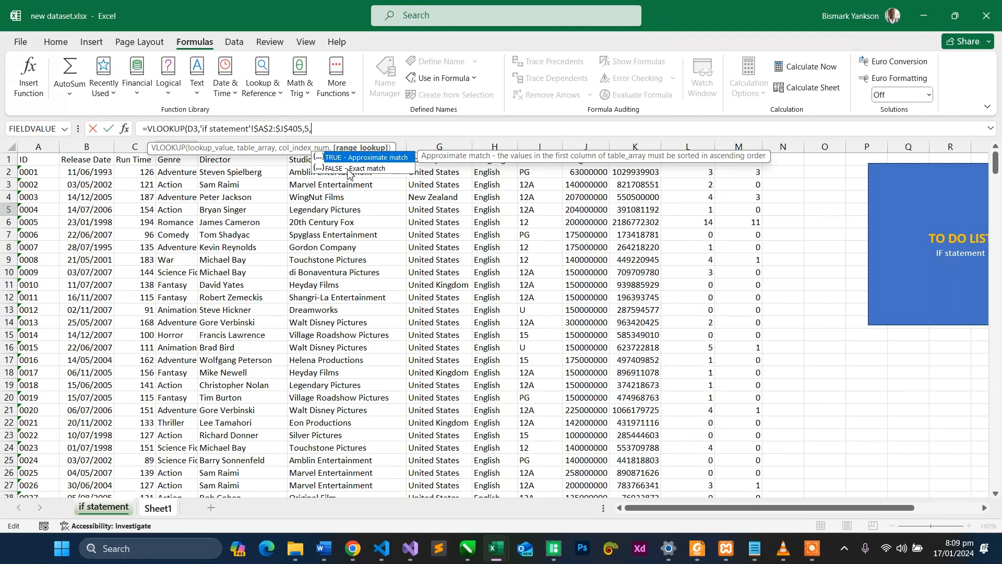
text(0)
key(BackSpace)
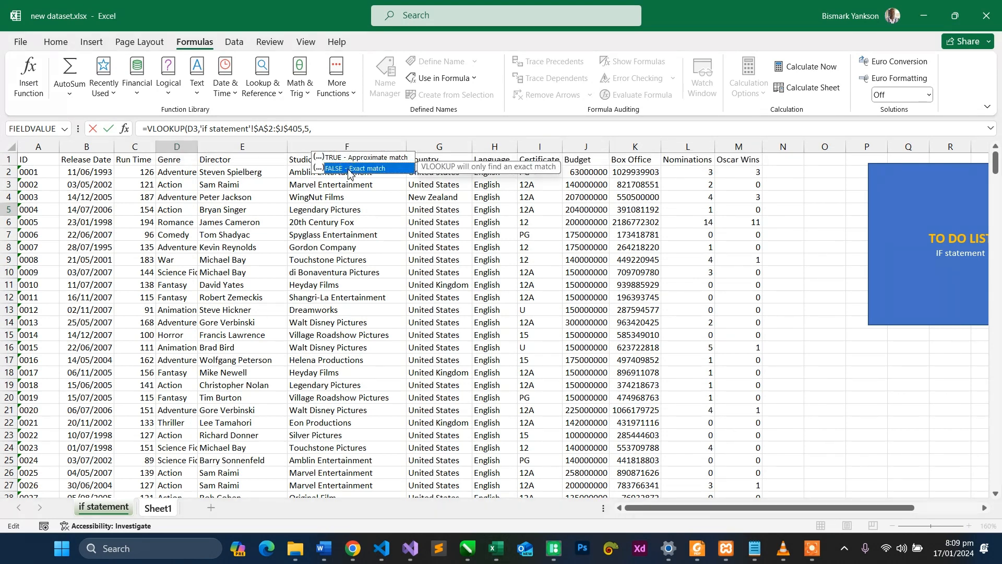
double_click(348, 169)
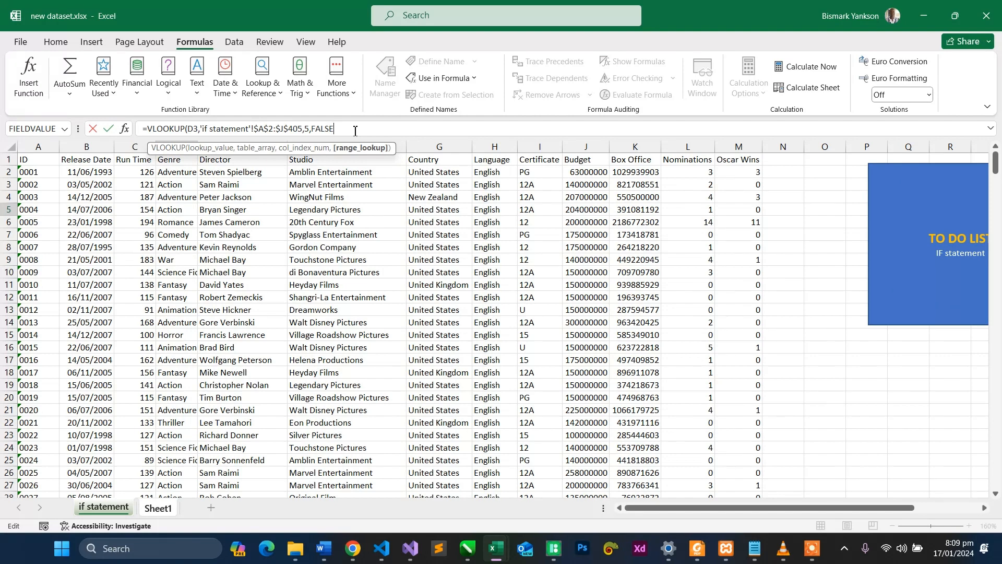
text())
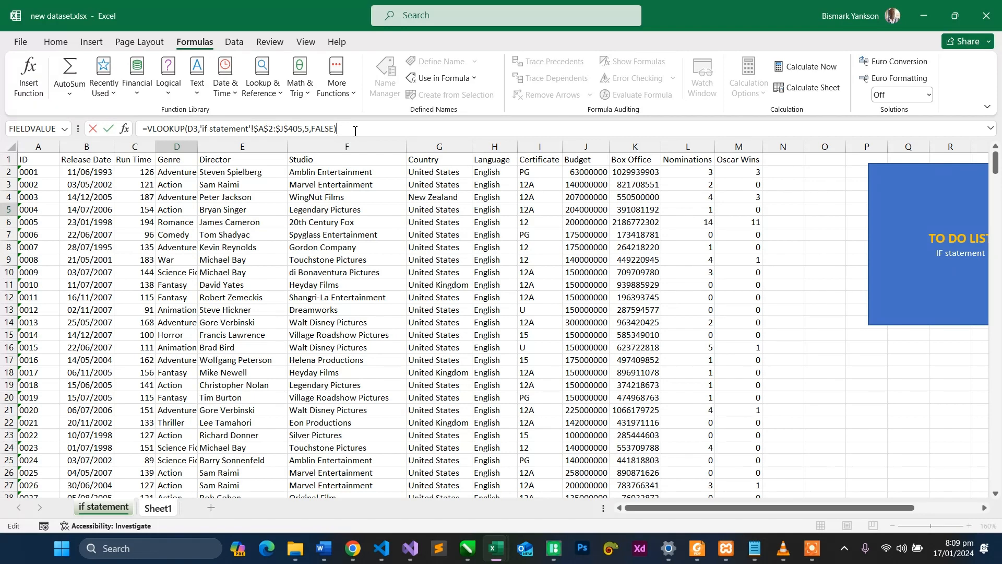
key(Return)
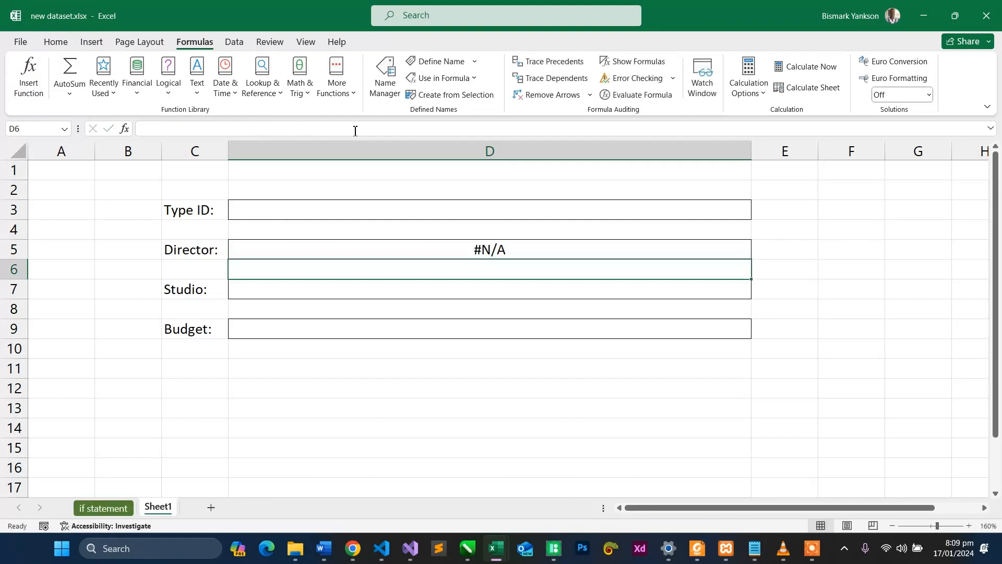
click(453, 251)
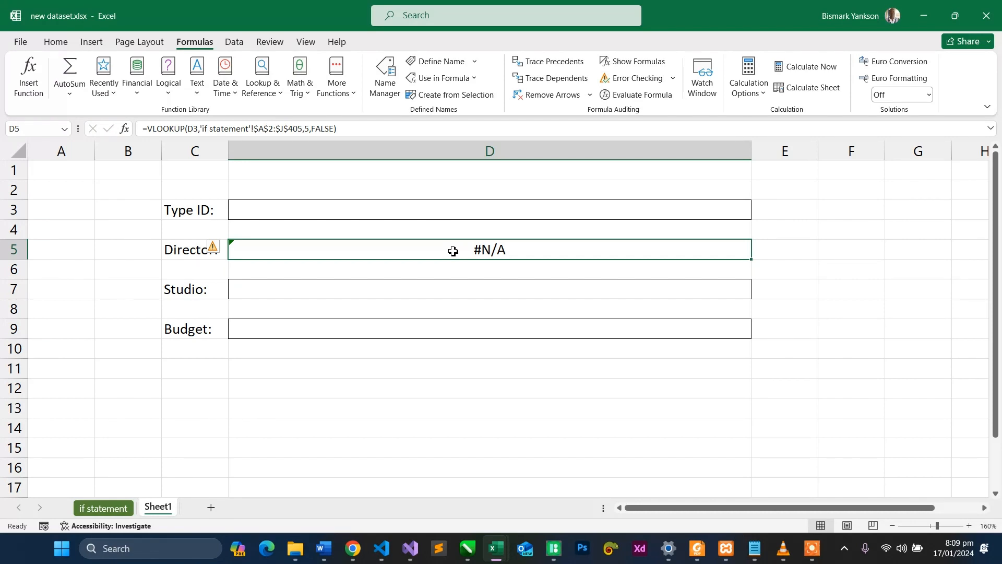
- Format the ID entry cell D3 as Text to match the ID column on the "if statement" sheet
click(454, 212)
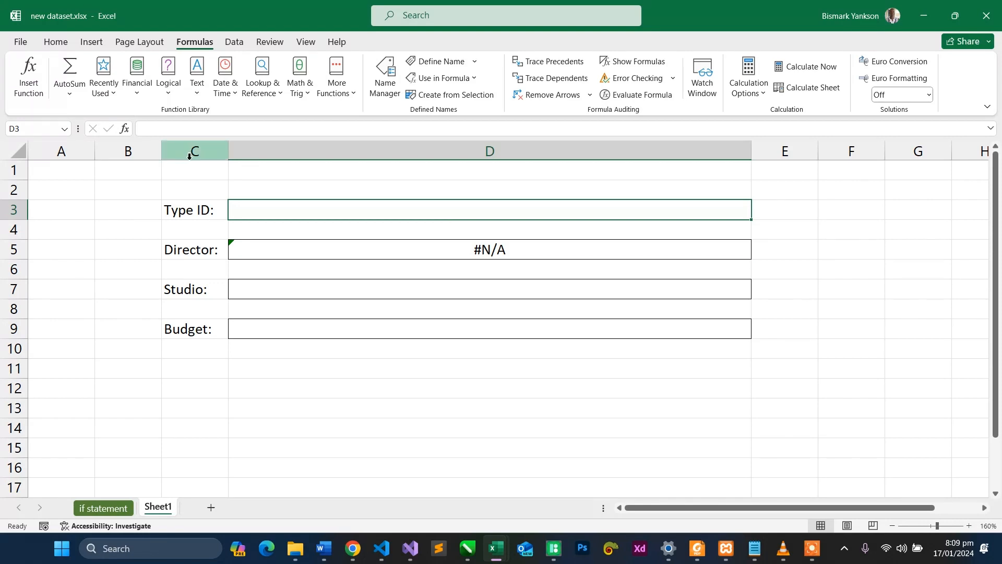
click(107, 509)
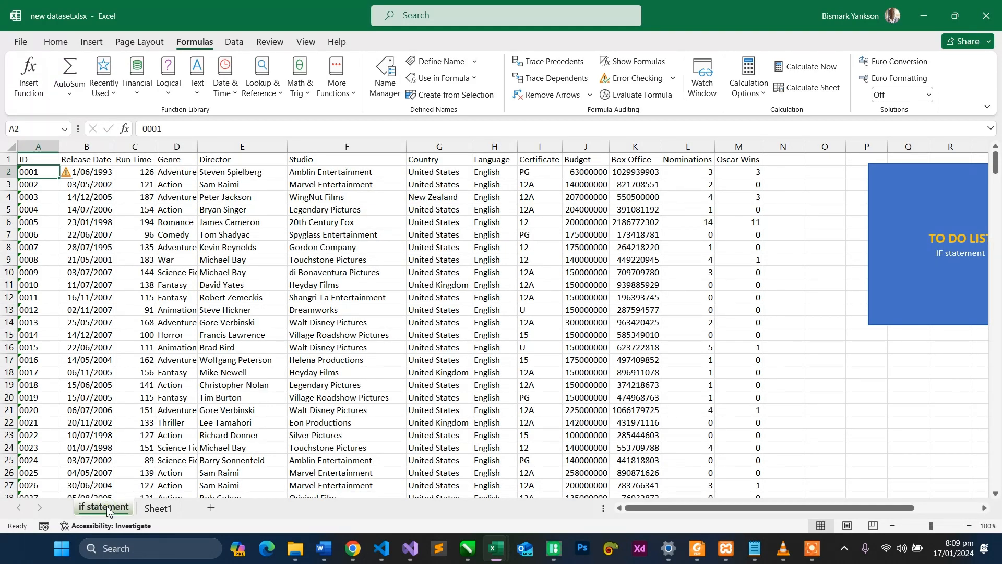
click(158, 508)
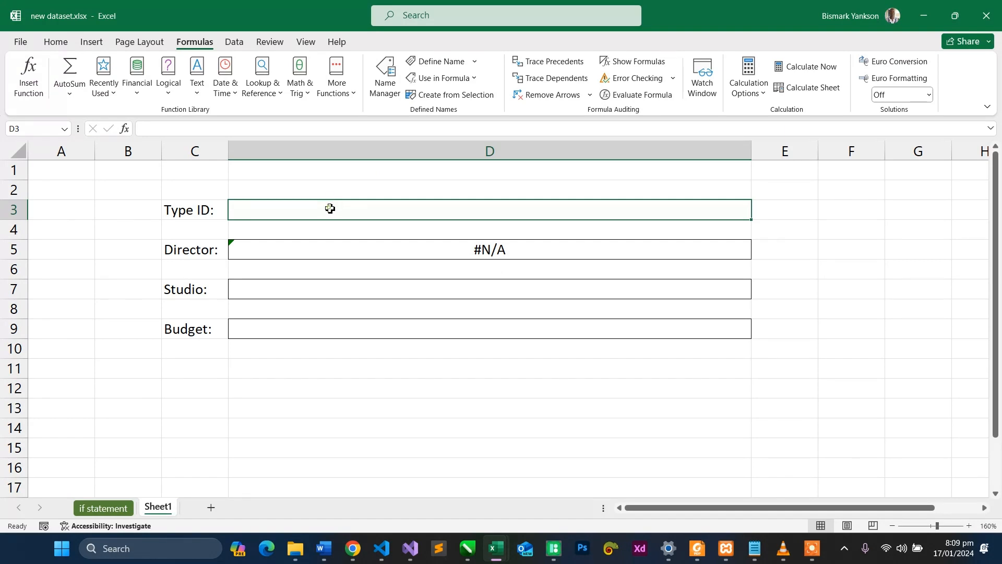
click(55, 42)
click(554, 66)
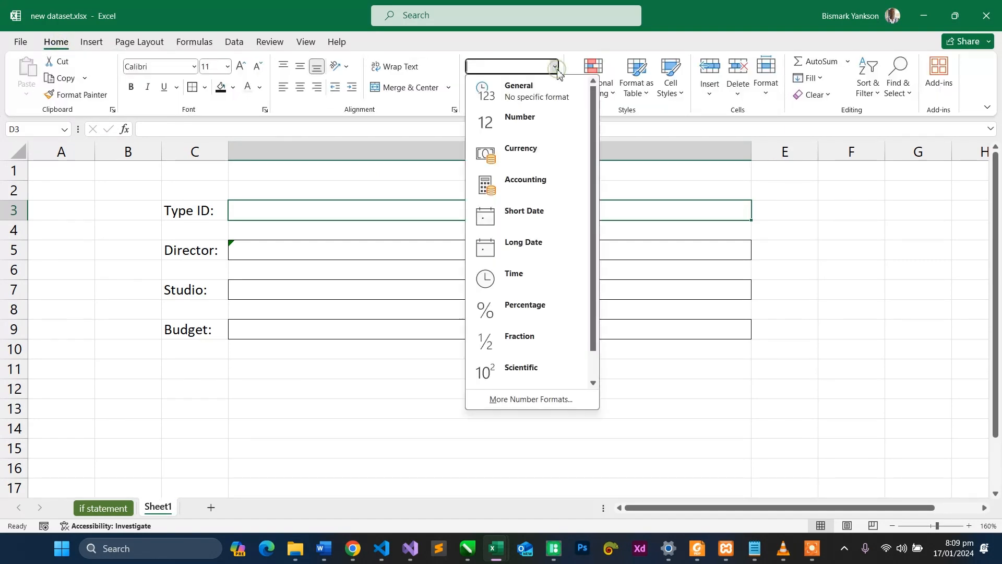
drag(596, 187, 567, 348)
click(512, 372)
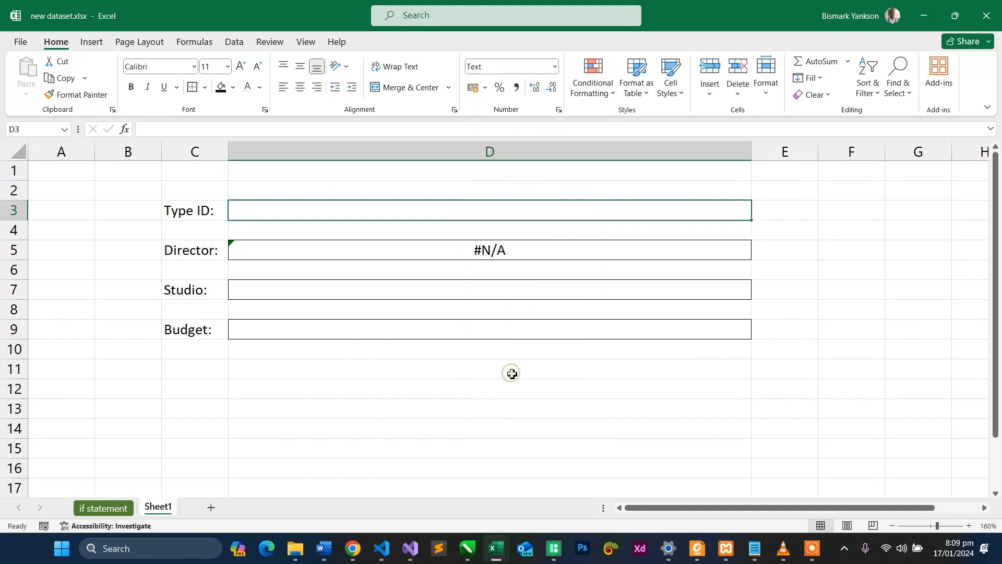
- Enter ID 0001 in D3 to test the Director lookup
click(443, 248)
click(434, 207)
text(0001)
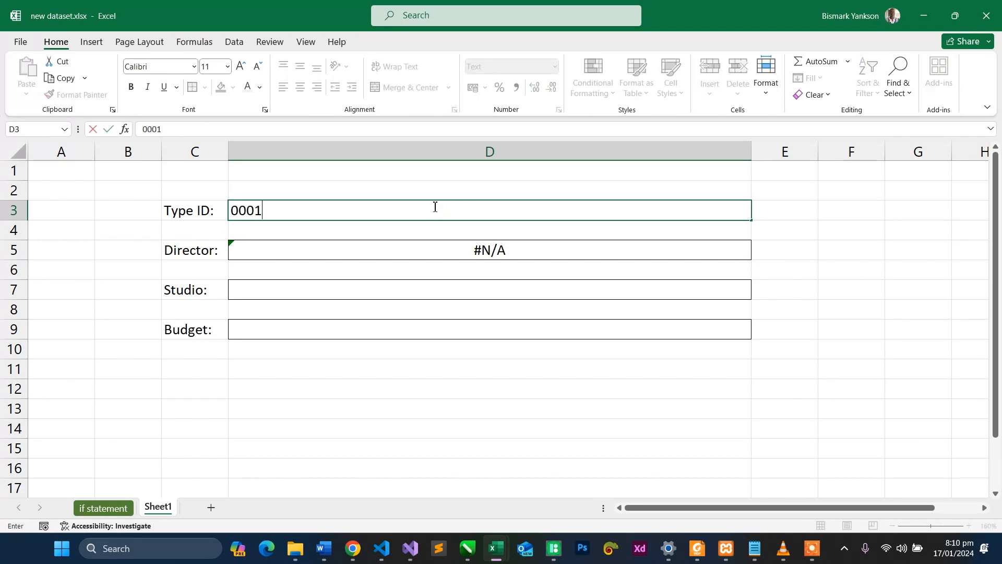
key(Return)
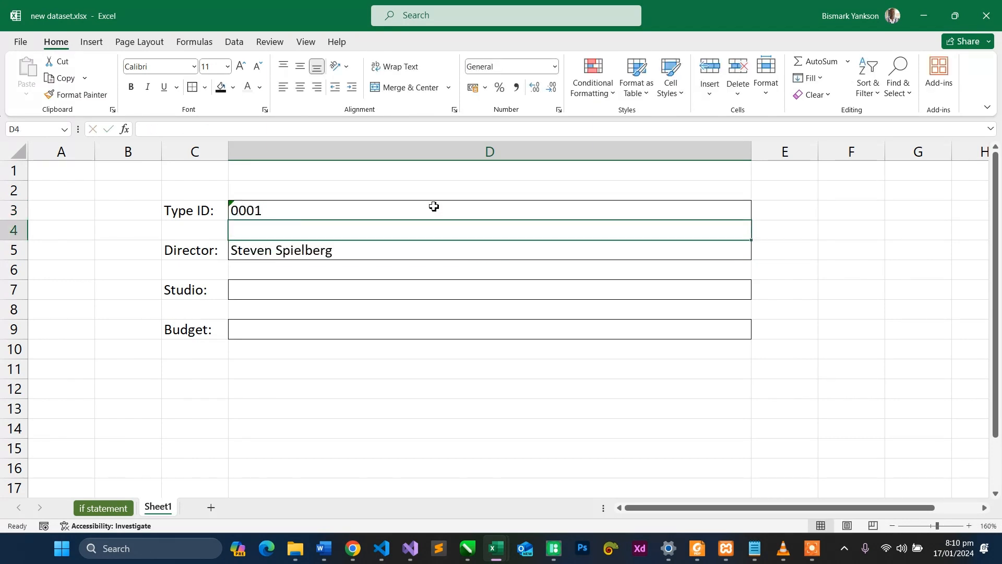
click(395, 251)
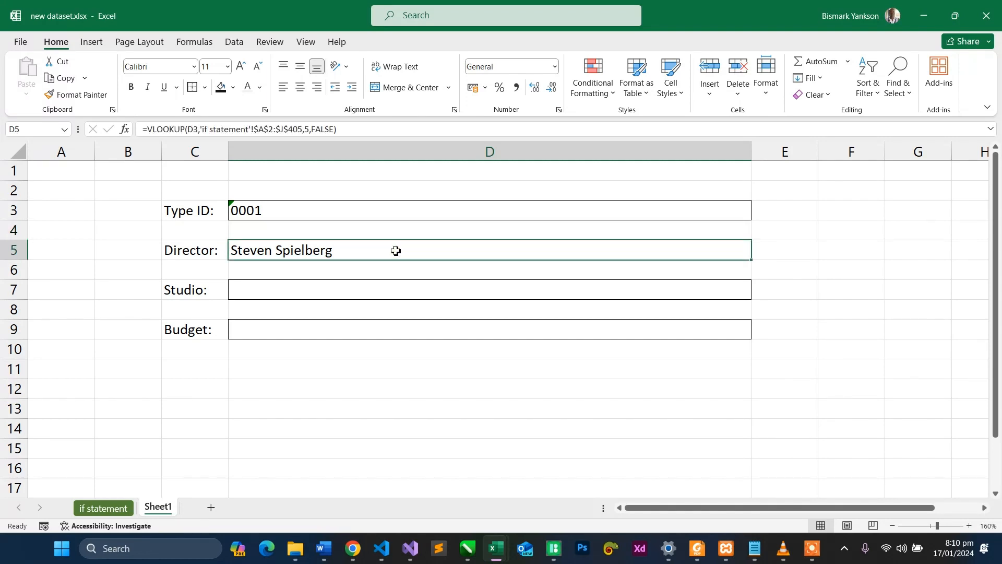
- Change the ID in D3 to 0020 to test the Director lookup with another record
click(356, 207)
double_click(355, 207)
key(BackSpace)
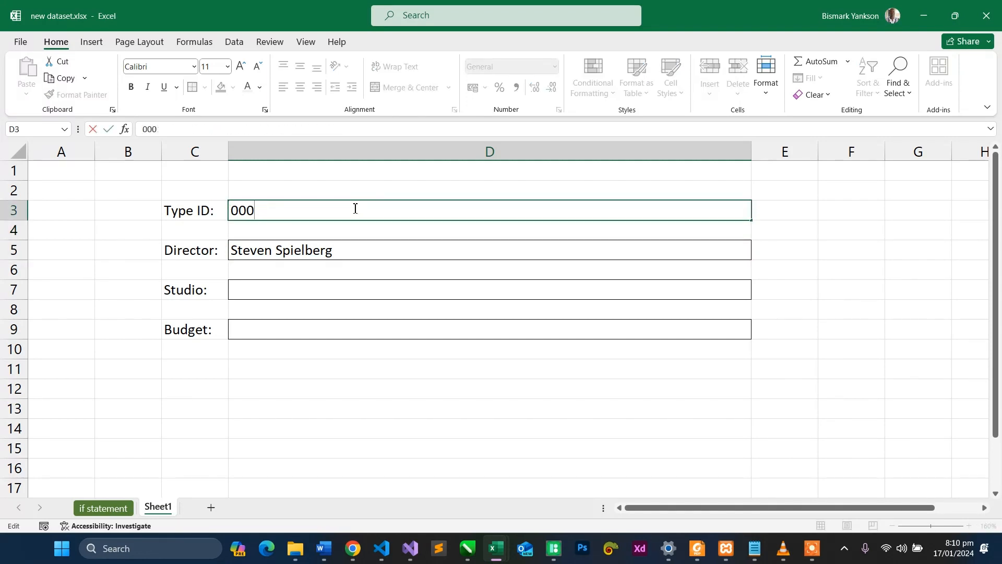
key(BackSpace)
text(20)
key(Return)
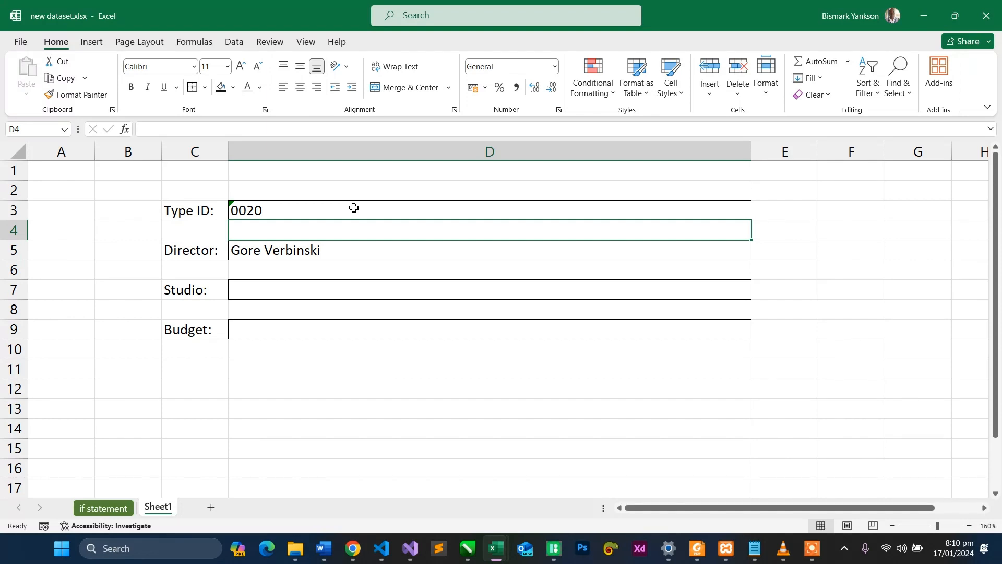
click(354, 208)
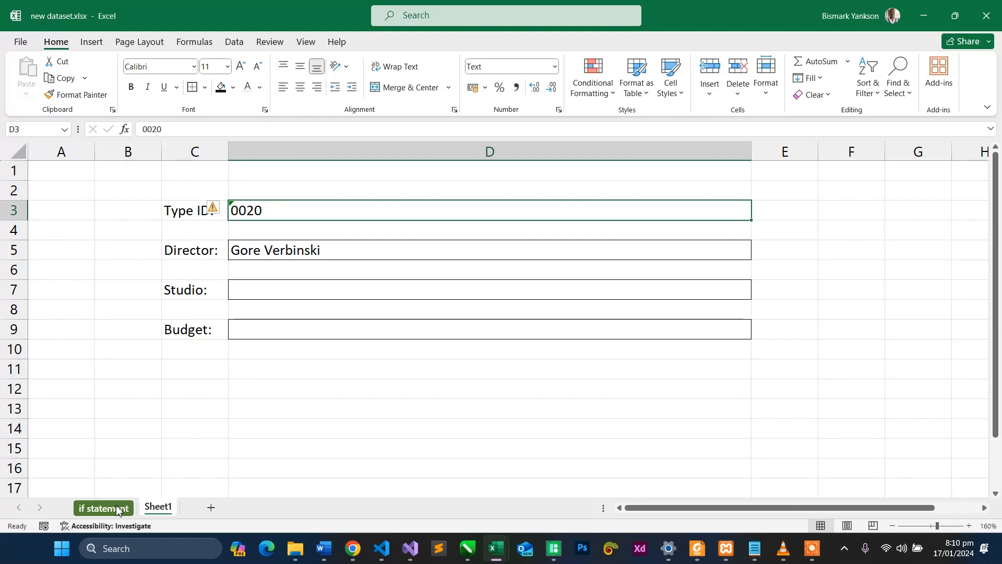
- Rename Sheet1 as Searcher
double_click(158, 507)
text(Sea)
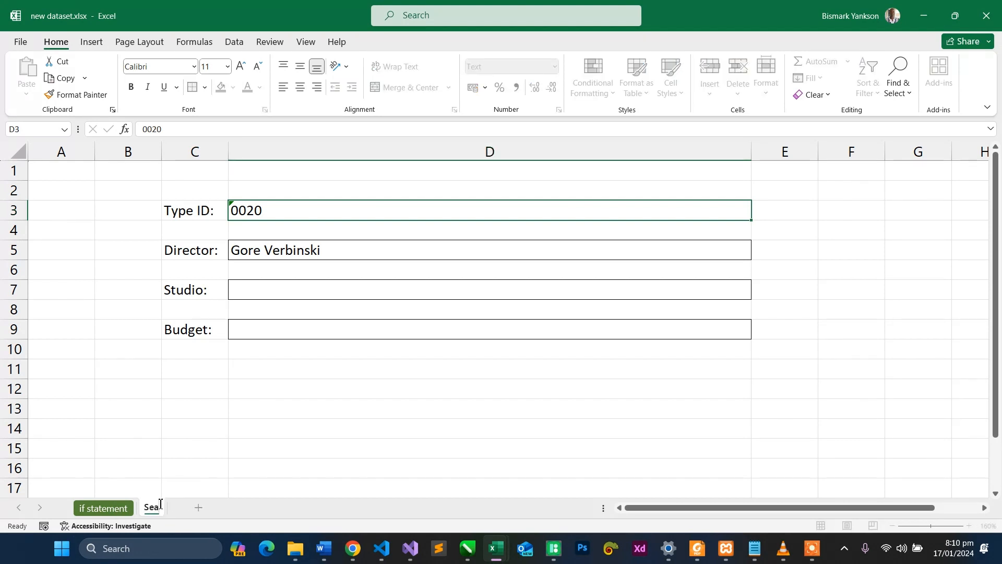
text(rcher)
key(Return)
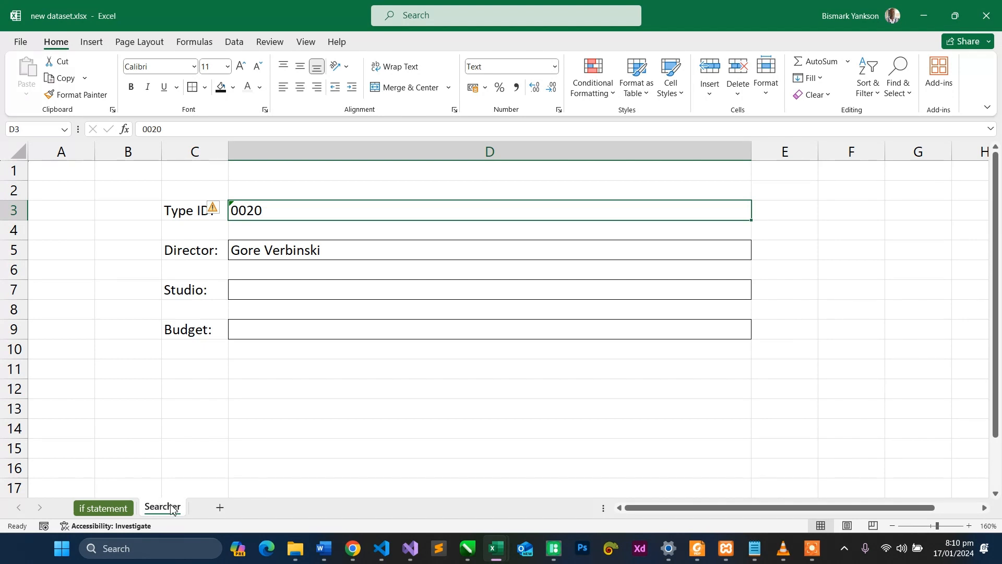
- Make the lookup value in the Director formula in D5 absolute as $D$3
click(334, 255)
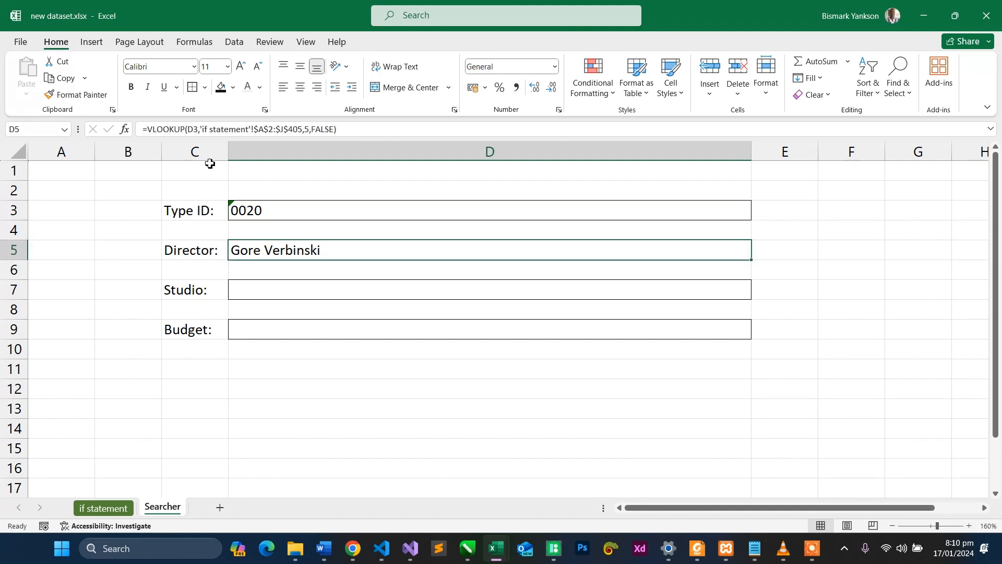
double_click(192, 128)
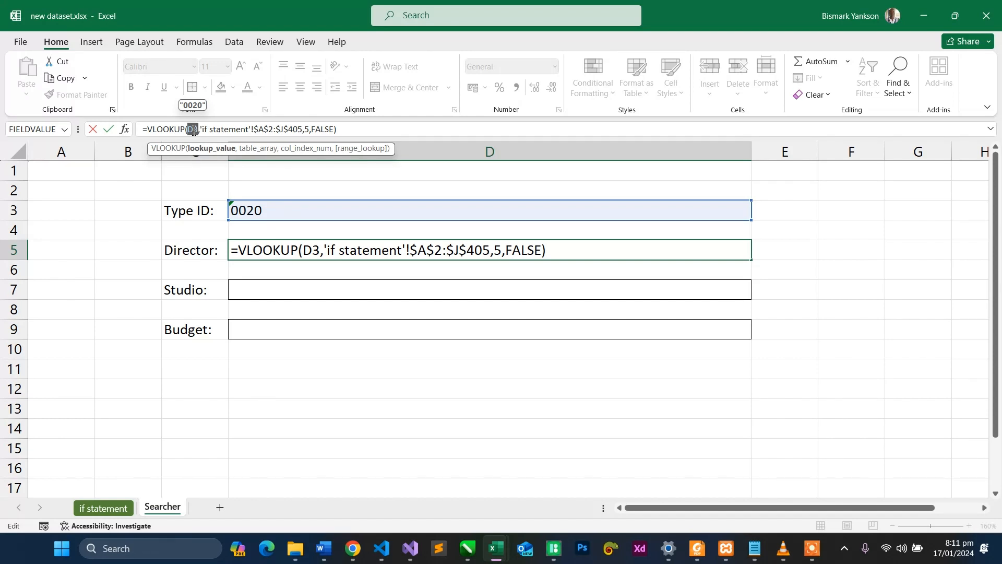
key(F4)
key(Return)
- Copy the Director VLOOKUP formula from D5 into the Studio cell D7
click(319, 248)
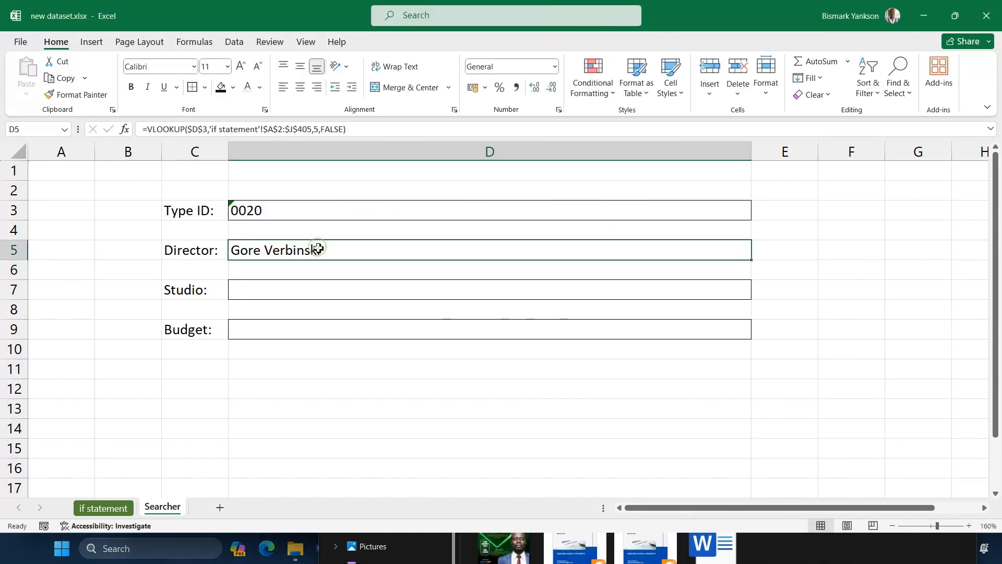
mouse_move(320, 262)
mouse_down()
mouse_move(324, 298)
mouse_move(330, 256)
mouse_up()
drag(334, 264, 332, 288)
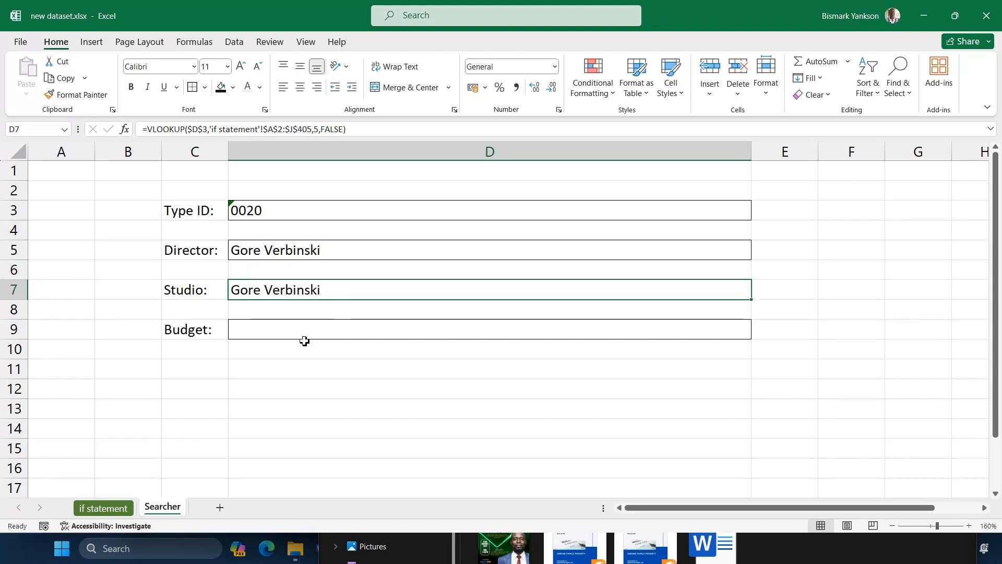
- Check the Studio column's position on the "if statement" sheet and set the column index in the D7 formula to 6
click(104, 508)
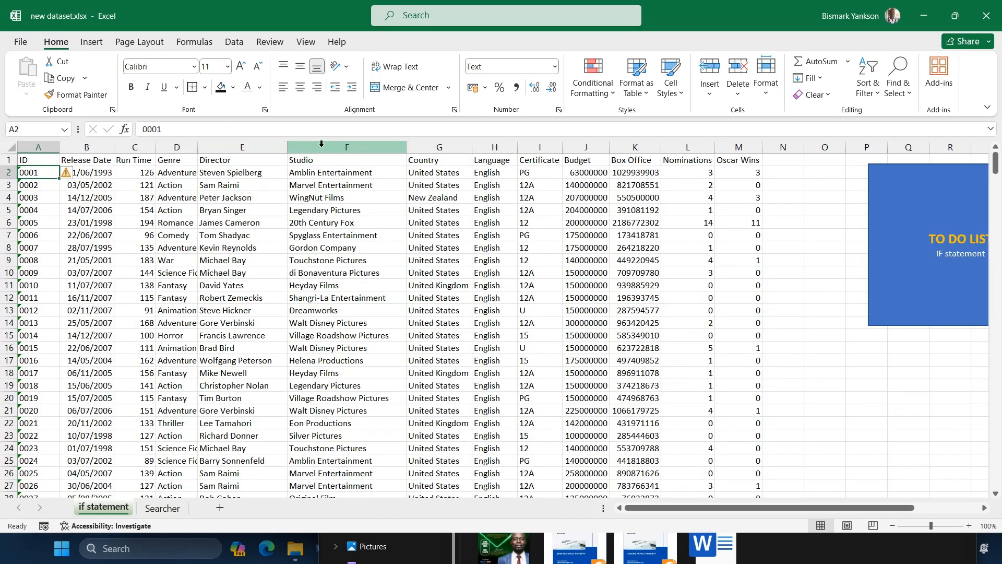
click(162, 507)
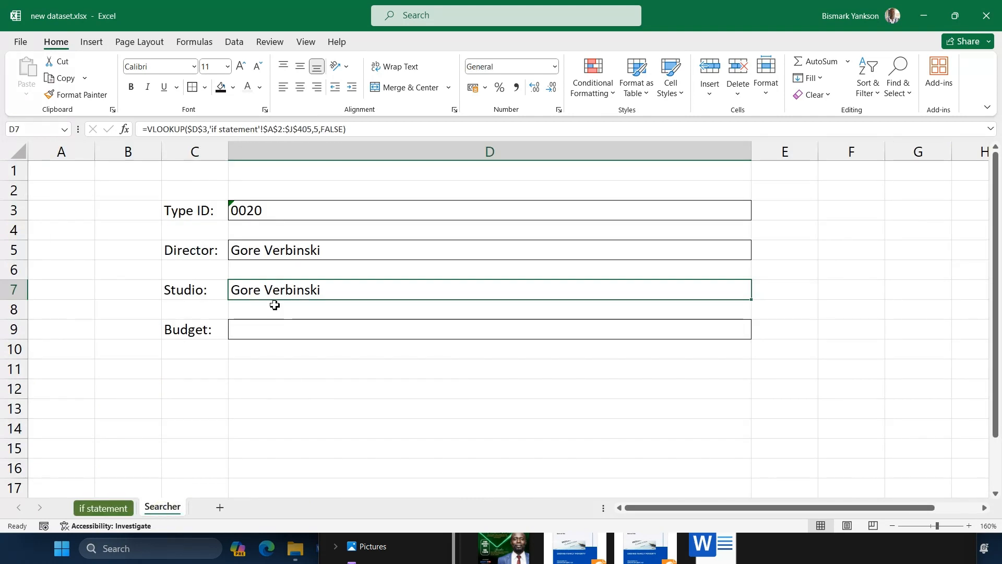
click(319, 129)
key(BackSpace)
text(6)
key(Return)
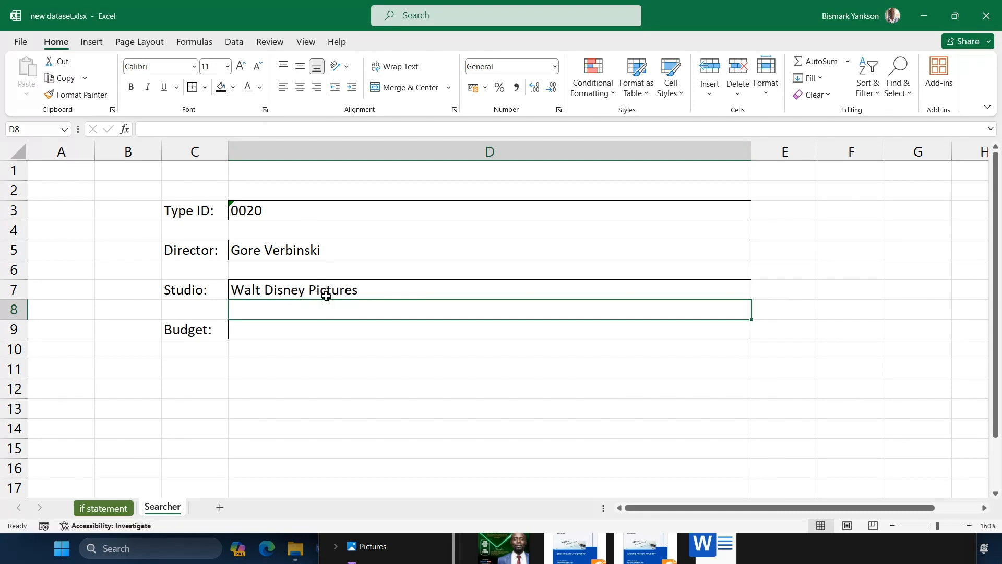
- Copy the full text of the Studio VLOOKUP formula in D7
key(Up)
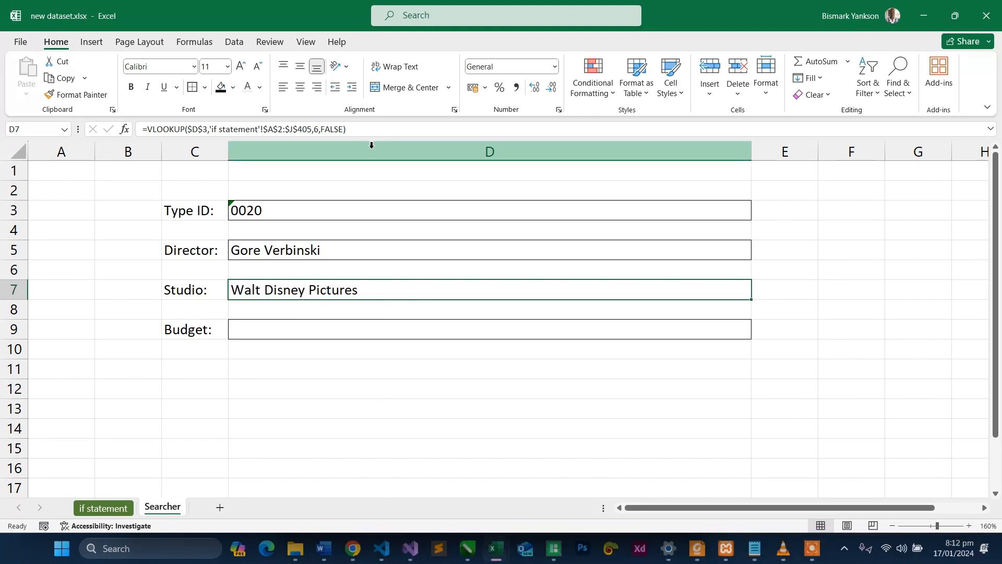
triple_click(370, 131)
key(ctrl+c)
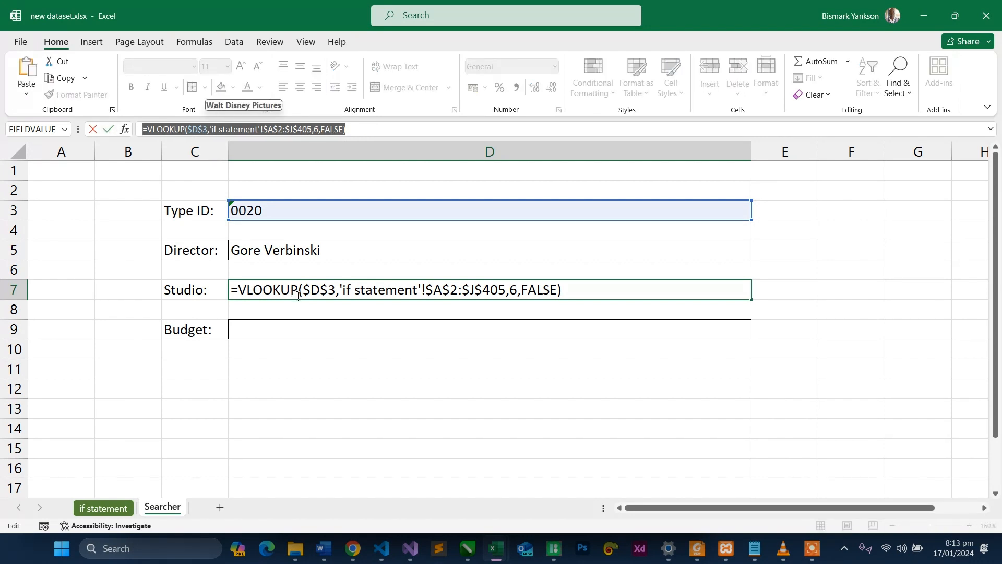
text(=)
click(331, 331)
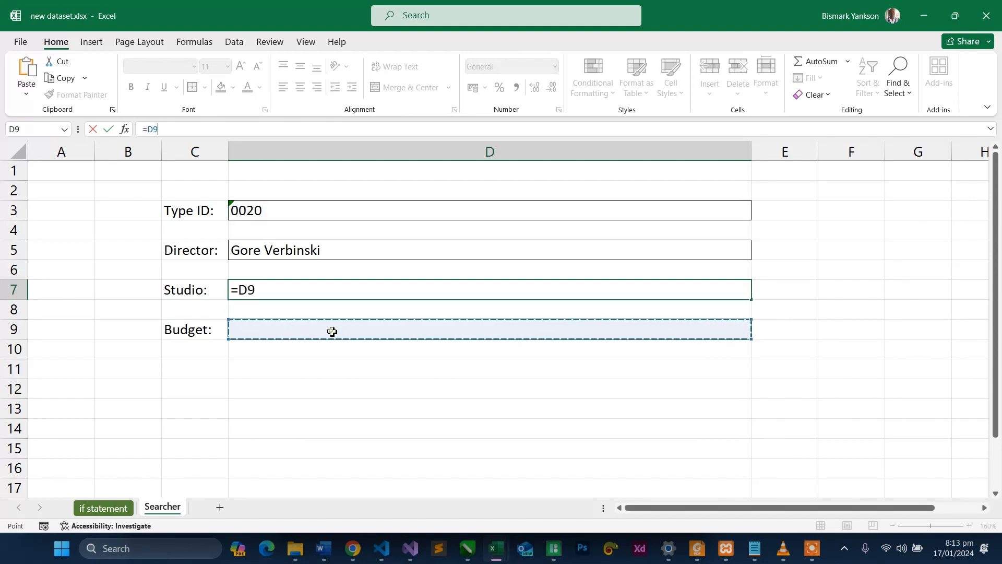
click(235, 131)
drag(235, 130, 141, 128)
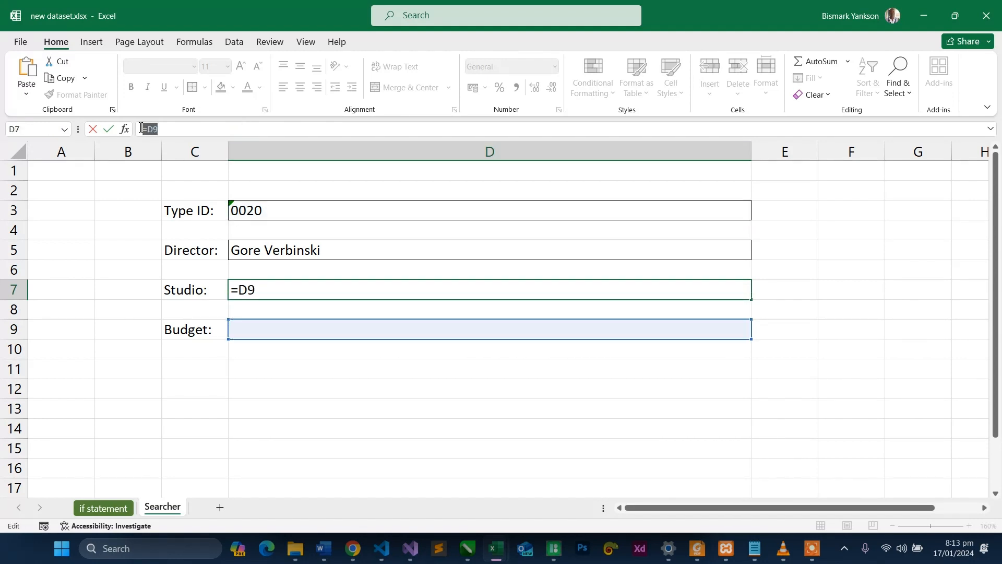
key(ctrl+z)
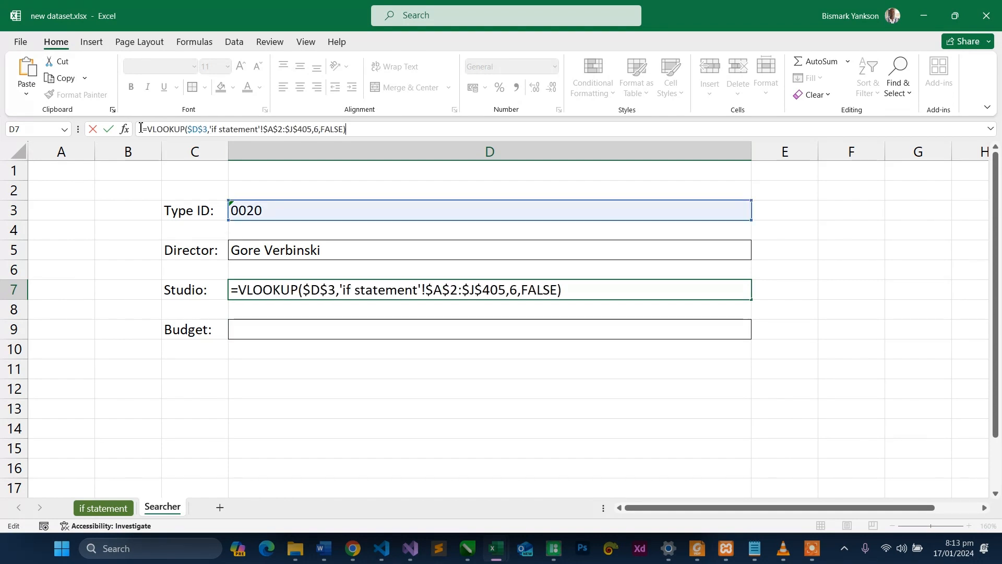
key(Return)
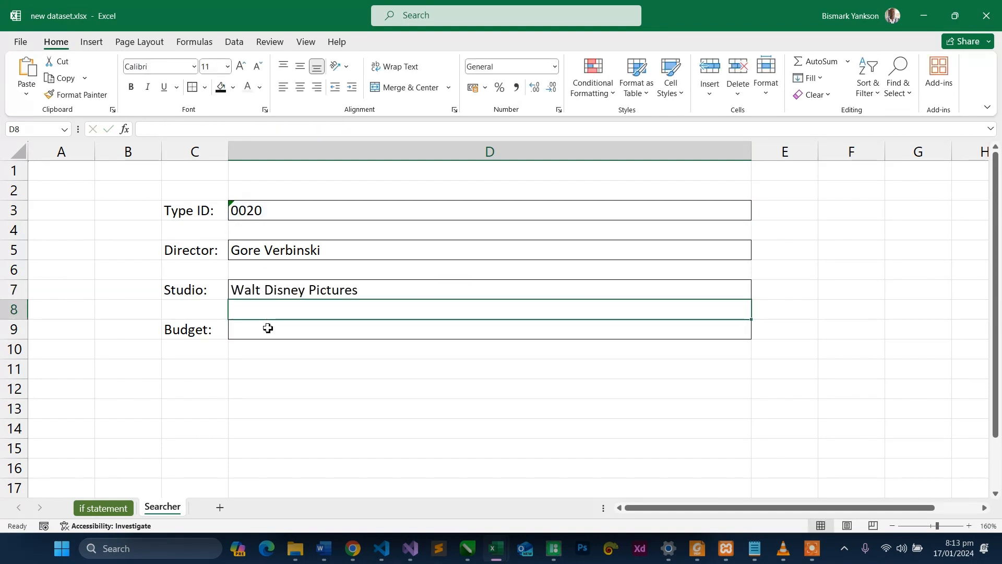
- Copy the Studio VLOOKUP formula from D7 into the Budget cell D9
click(267, 328)
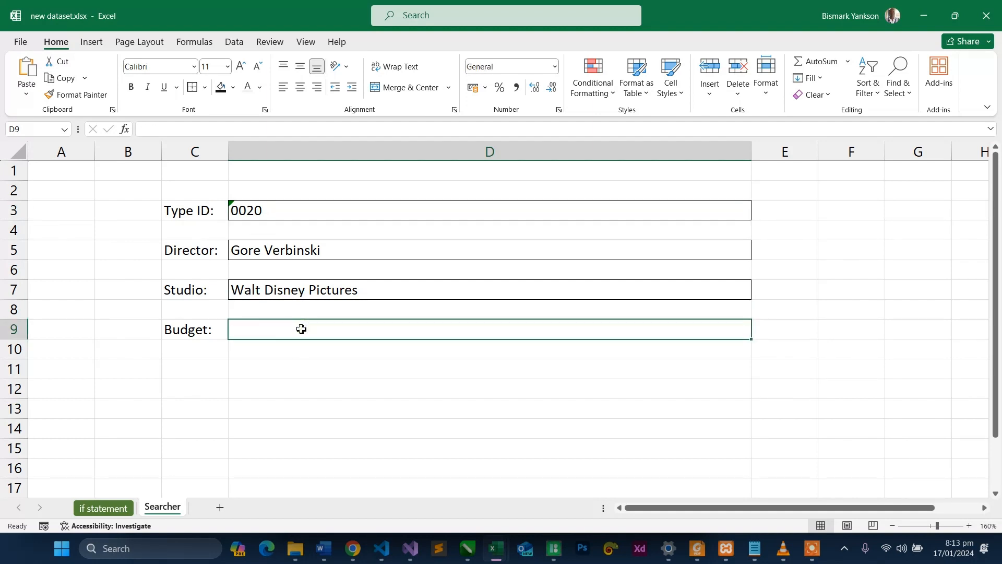
click(305, 288)
click(31, 76)
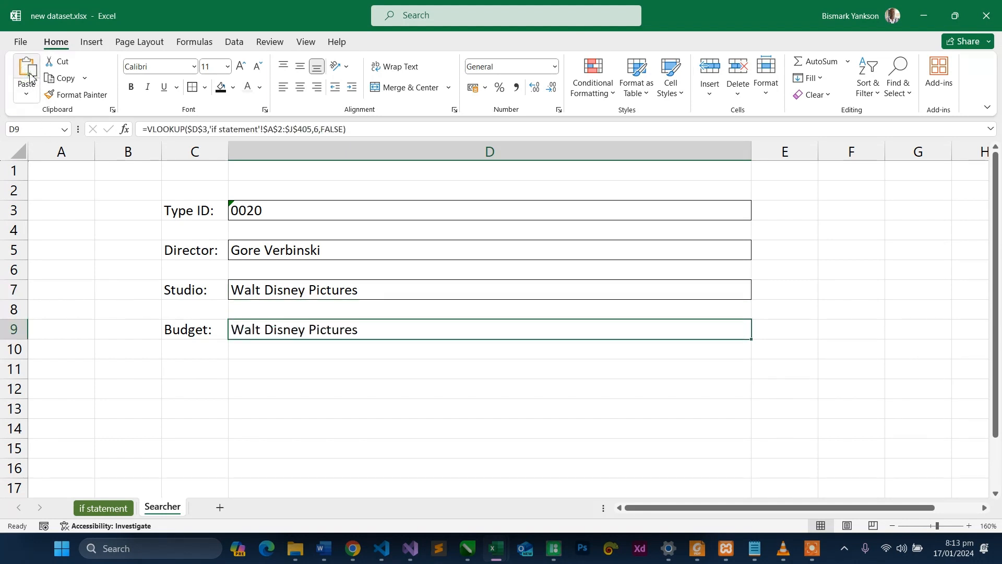
click(367, 131)
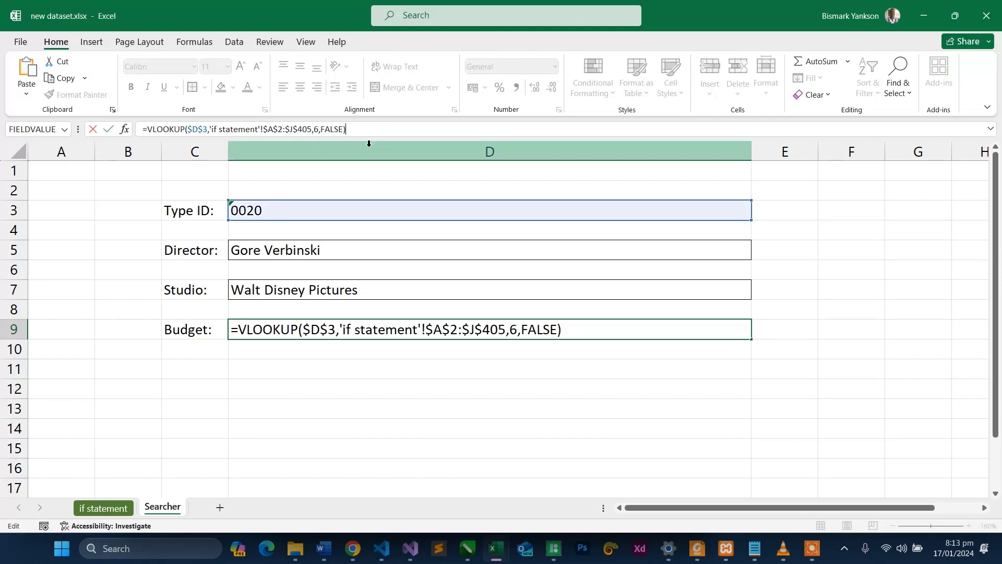
key(Return)
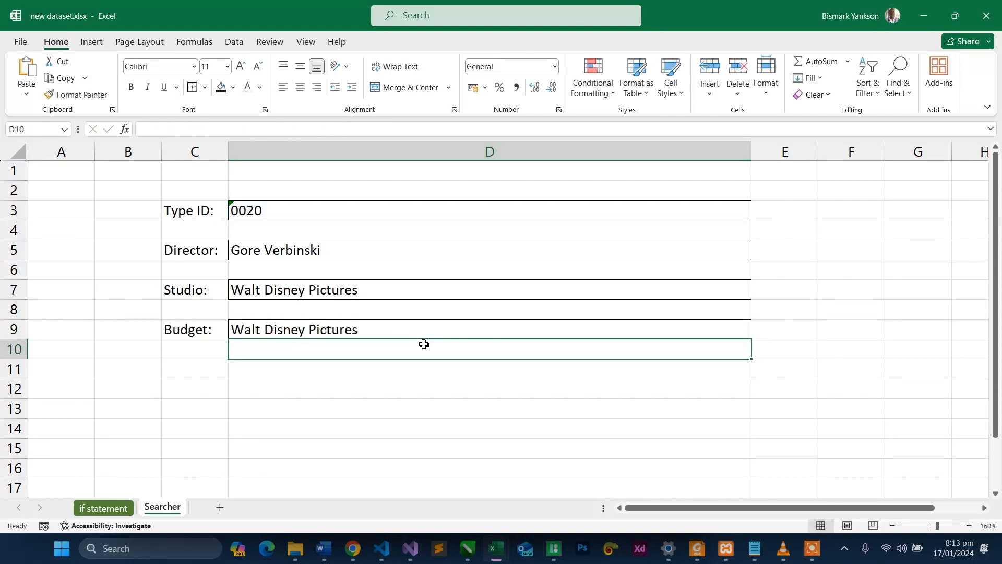
click(401, 332)
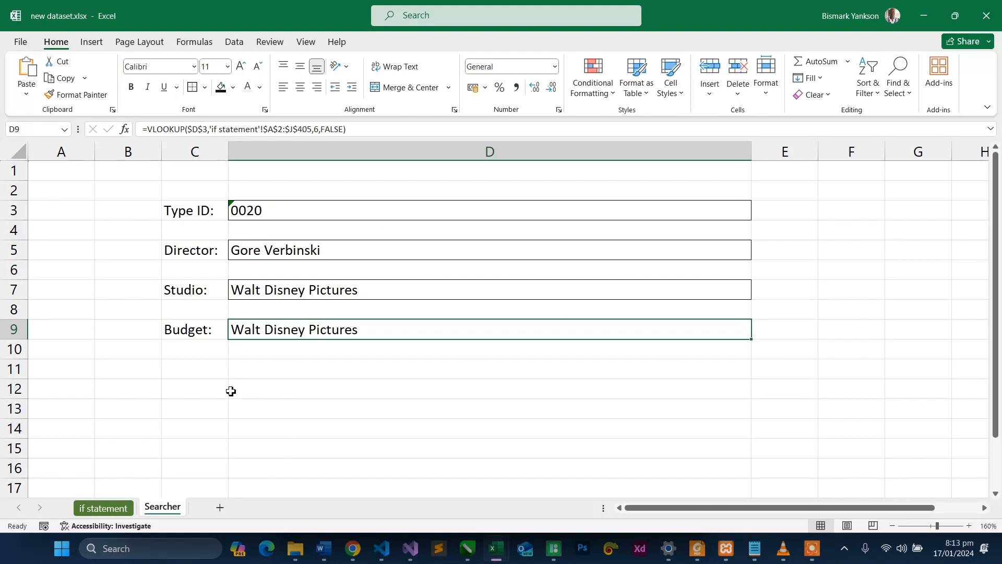
- Check the Budget column's position on the "if statement" sheet and set the column index in the D9 formula to 10
click(121, 509)
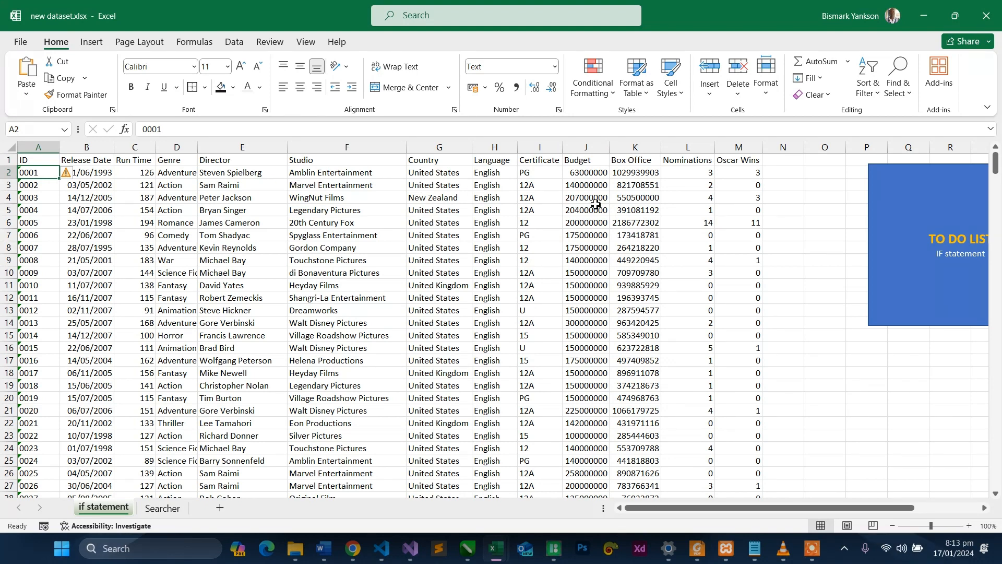
click(163, 508)
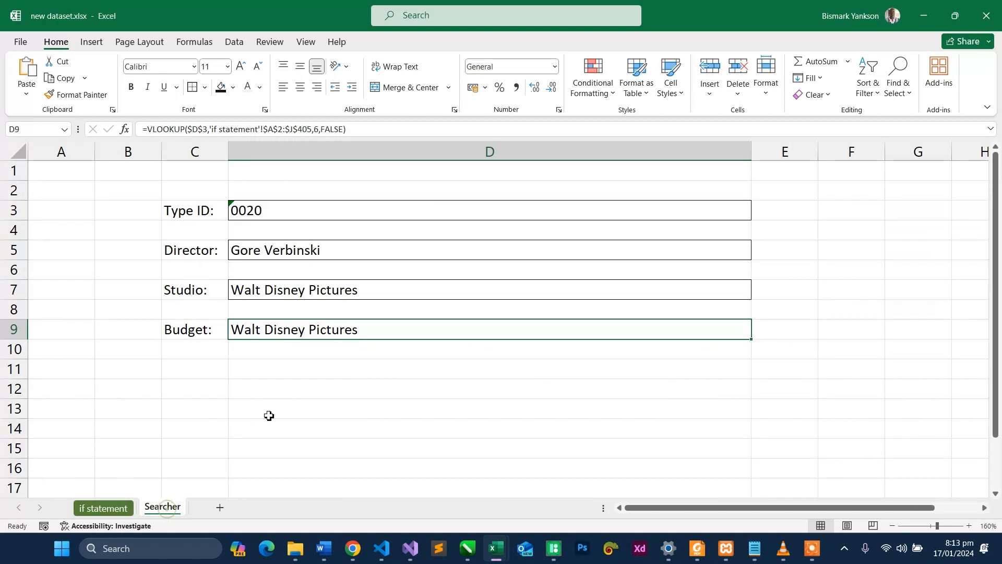
click(319, 129)
key(BackSpace)
text(10)
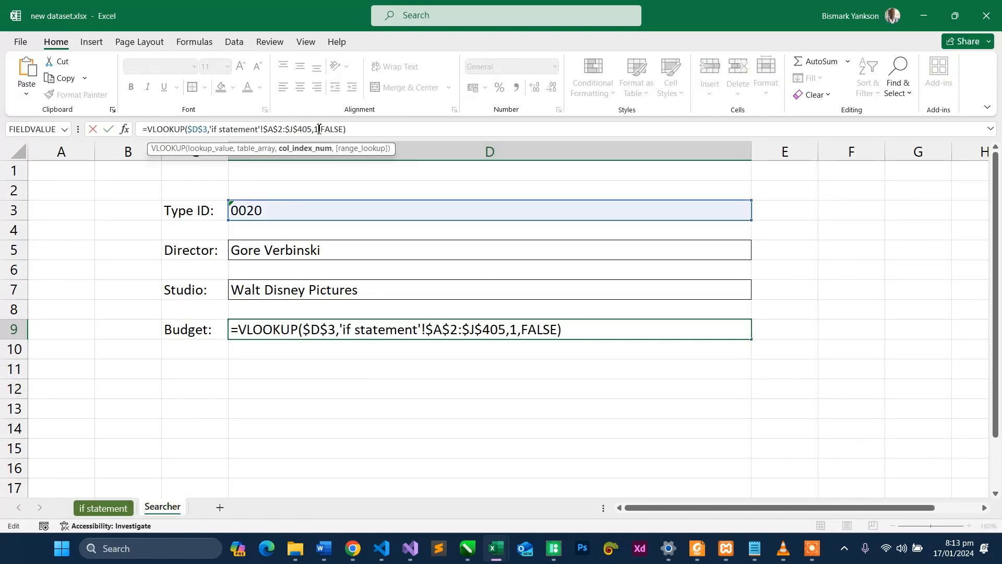
key(Return)
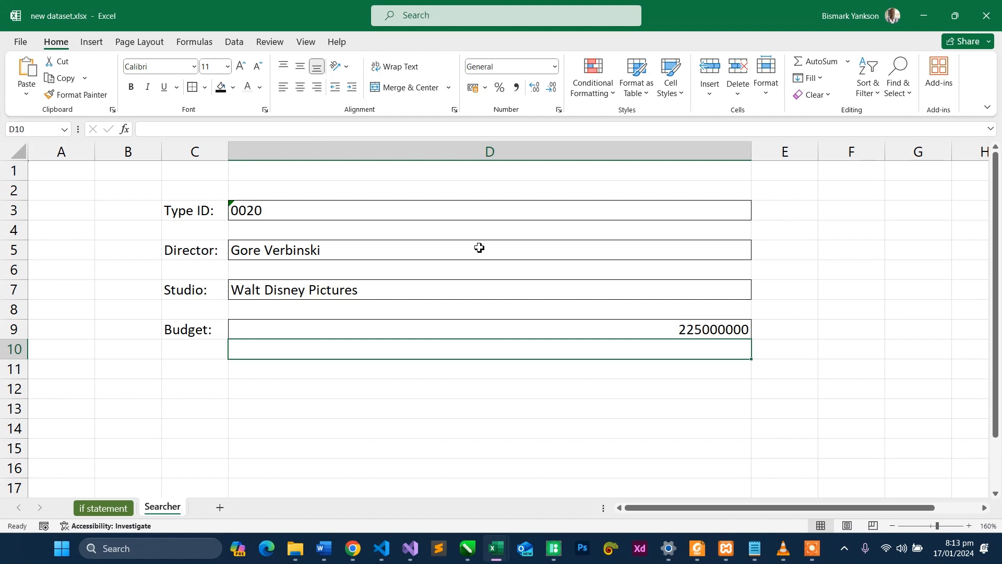
- Narrow column D to roughly half its width and widen column B on the Searcher sheet
click(519, 328)
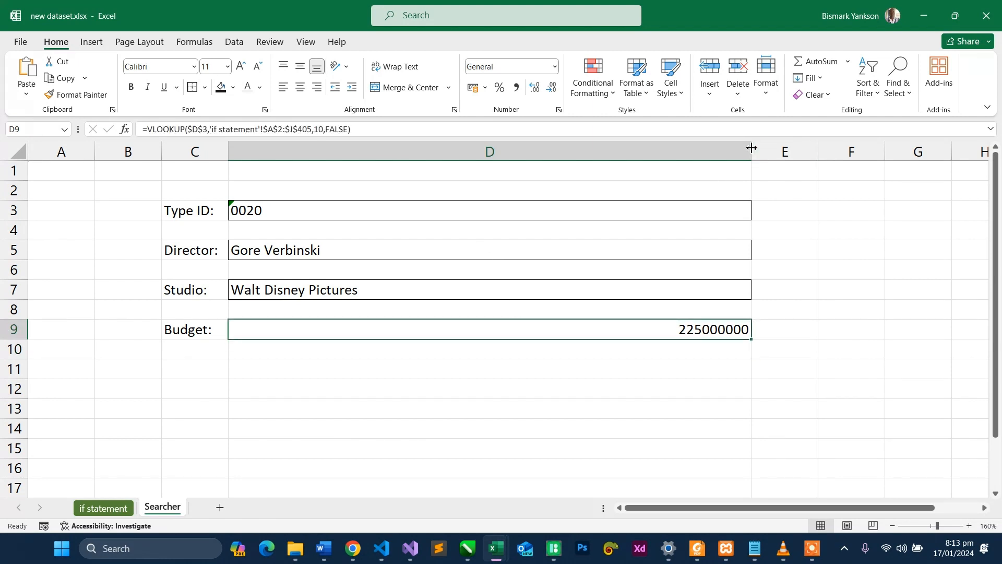
drag(752, 148, 516, 182)
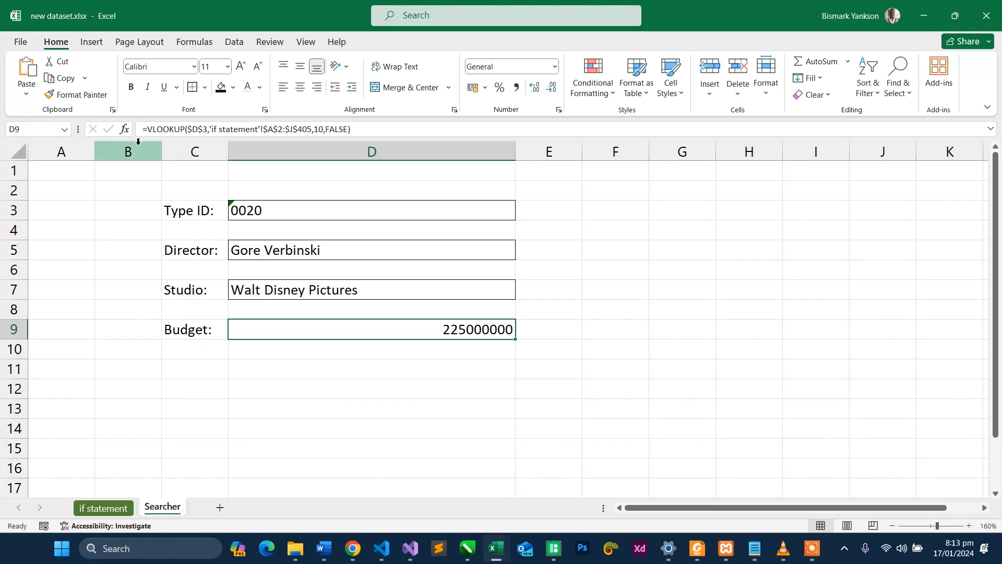
drag(161, 152, 209, 160)
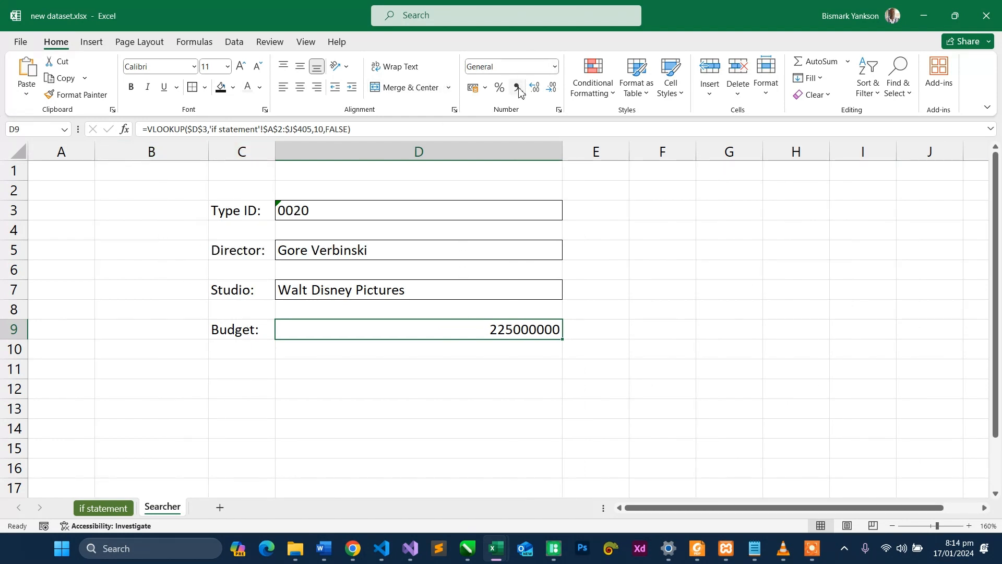
- Format the Budget cell D9 as accounting currency with the $ English (United States) symbol
click(471, 88)
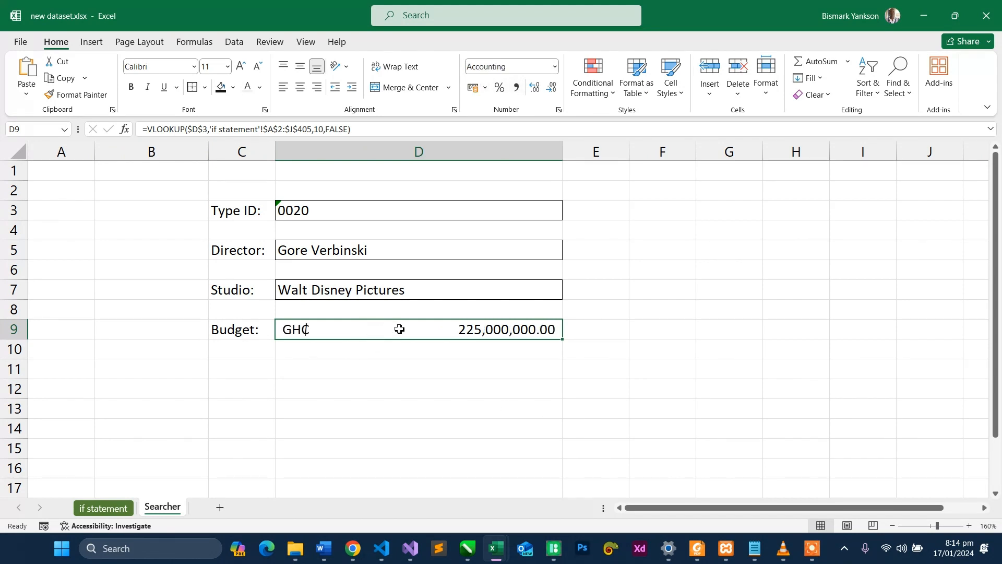
click(485, 89)
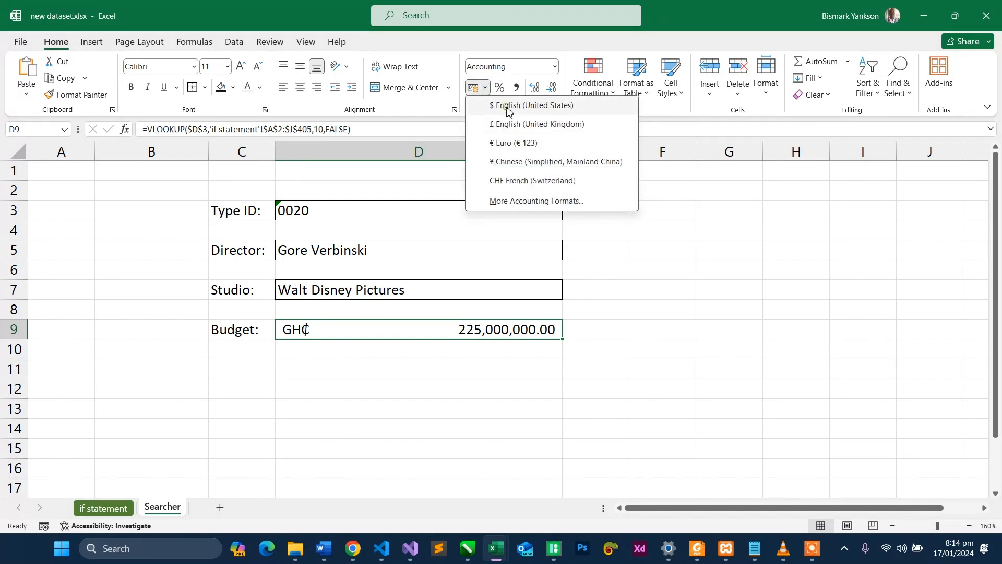
click(509, 107)
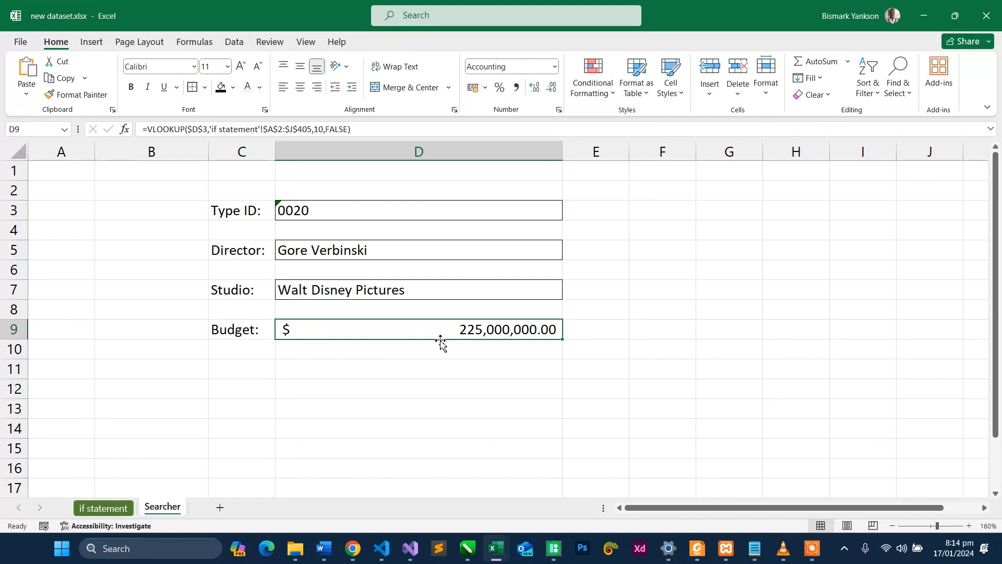
- Test the lookup form by changing the Type ID in D3 to 0150 and check the Director and Budget cells
double_click(358, 208)
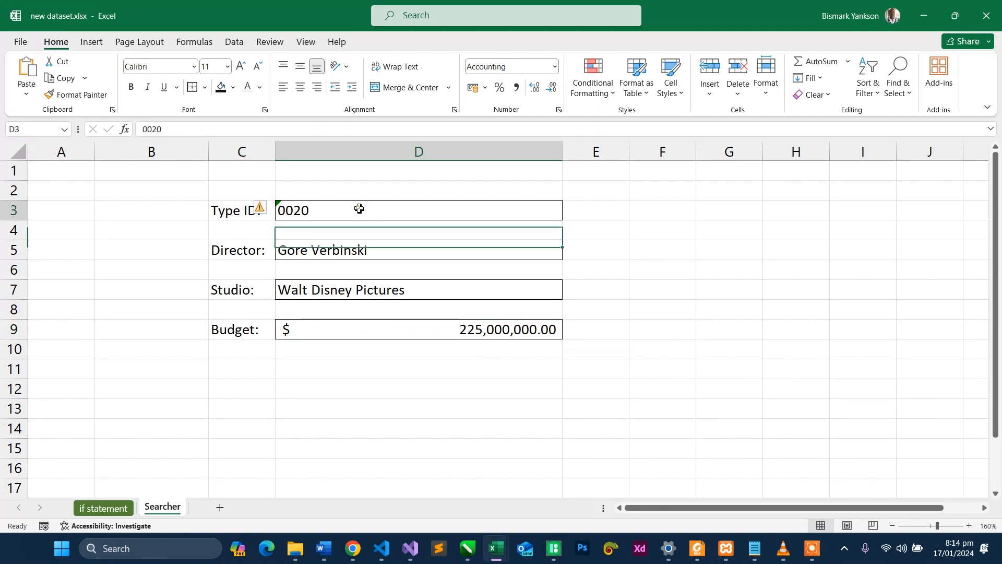
click(301, 208)
key(BackSpace)
key(BackSpace)
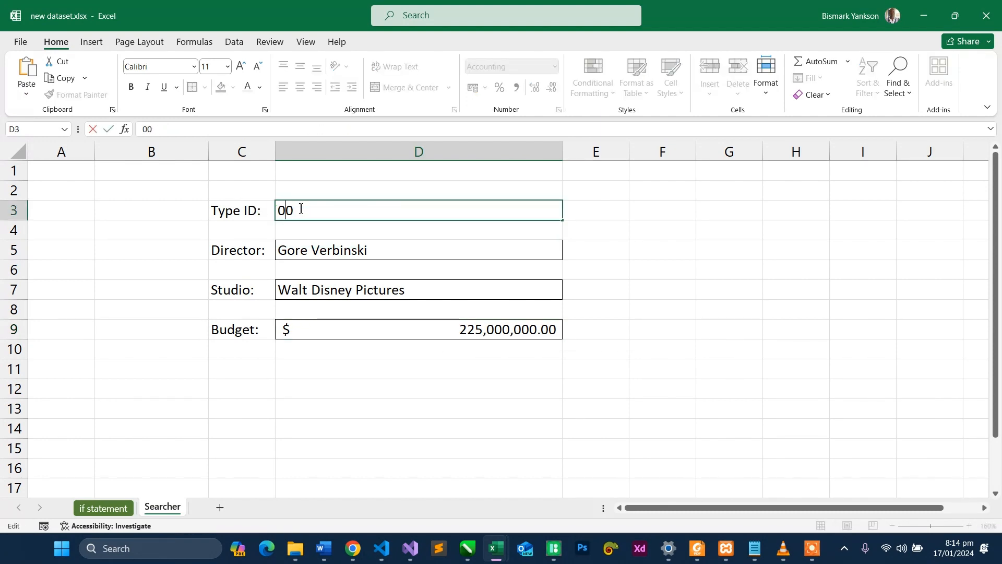
text(15)
key(Return)
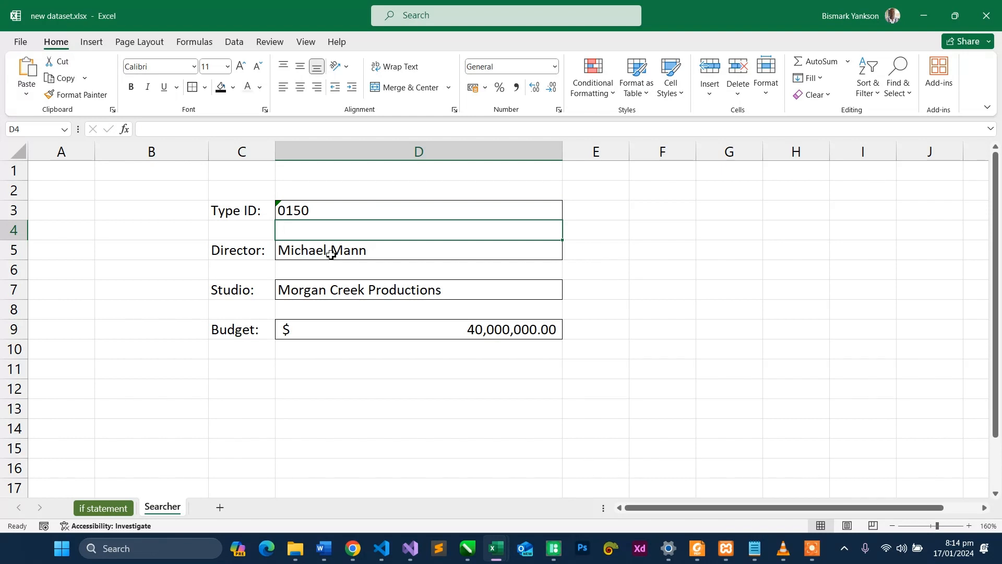
click(331, 254)
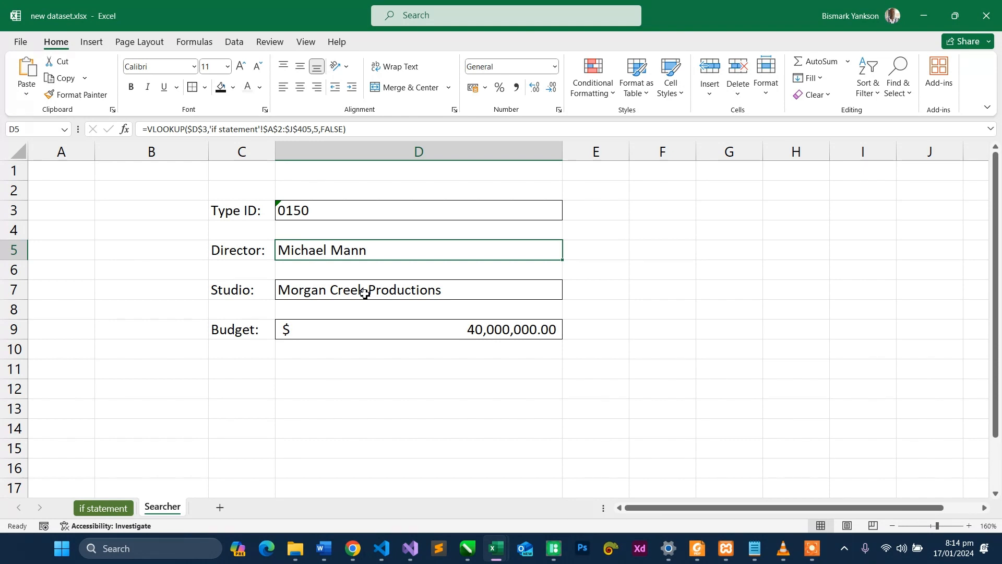
click(333, 332)
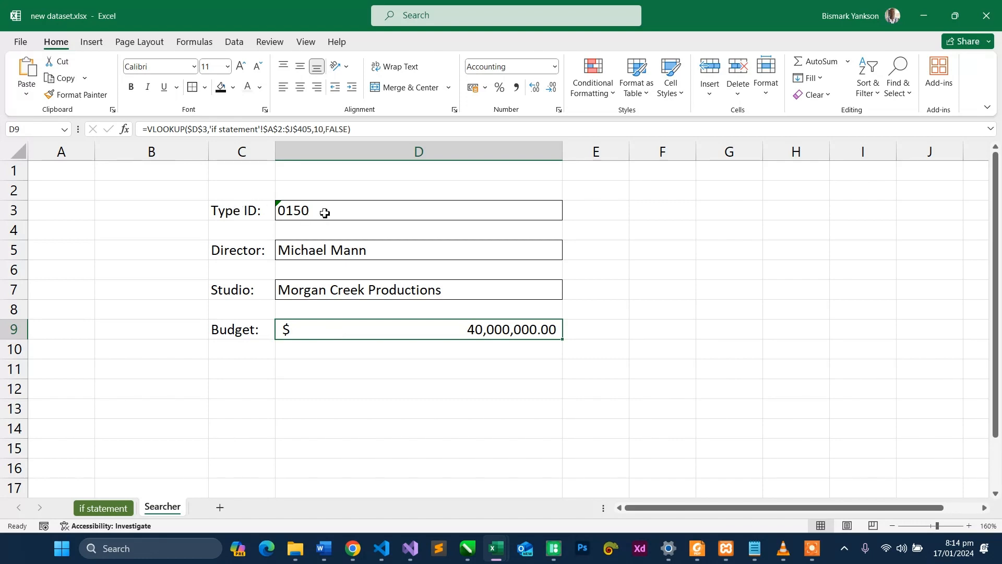
- Widen the Genre column on the "if statement" sheet so its entries fit, and select the Run Time column before returning to Searcher
click(103, 509)
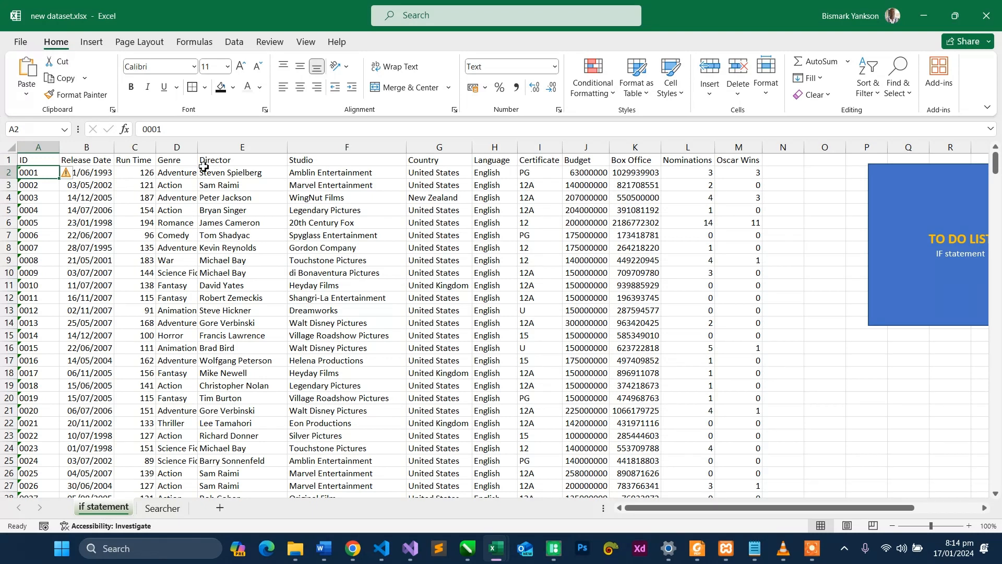
drag(197, 148, 230, 148)
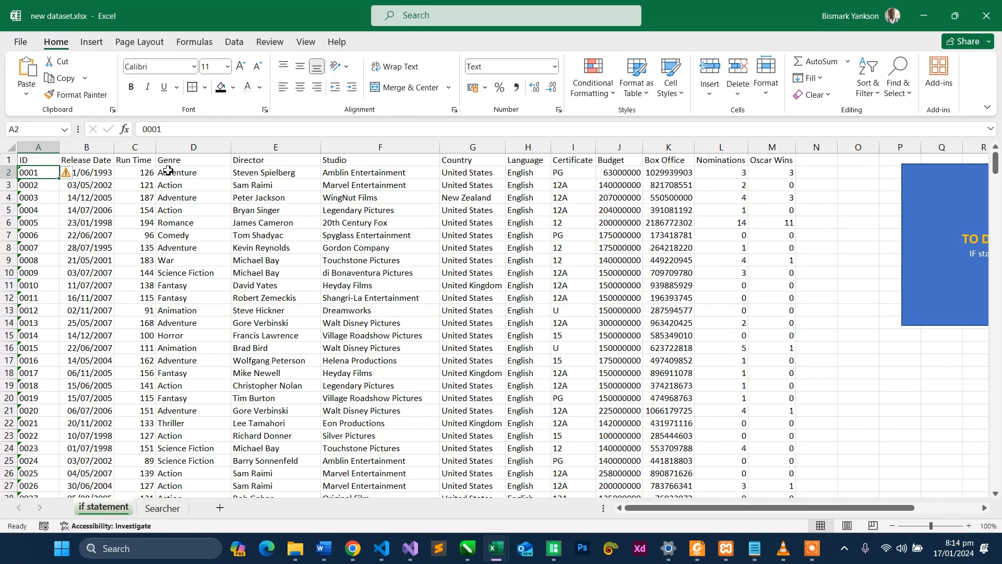
click(130, 149)
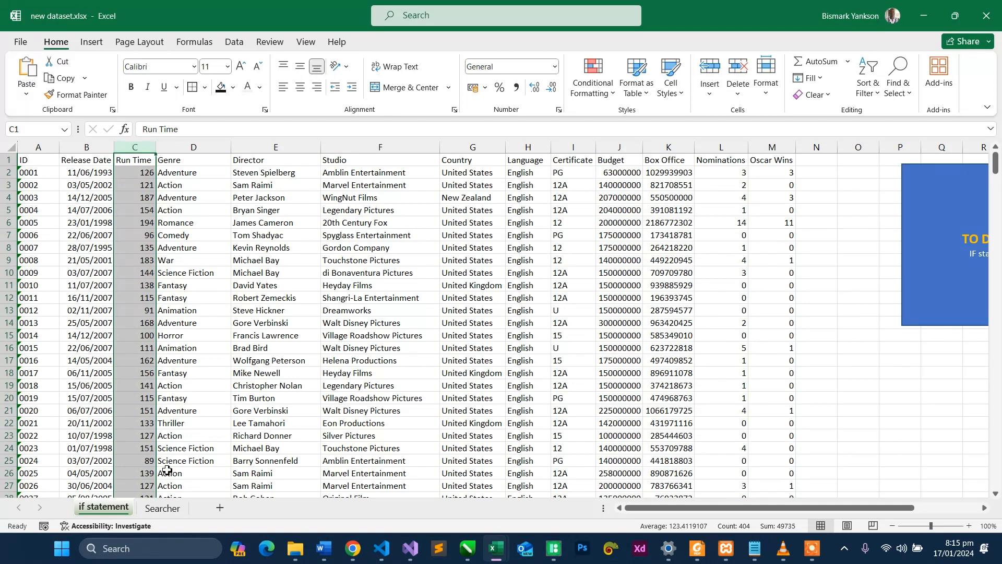
click(162, 507)
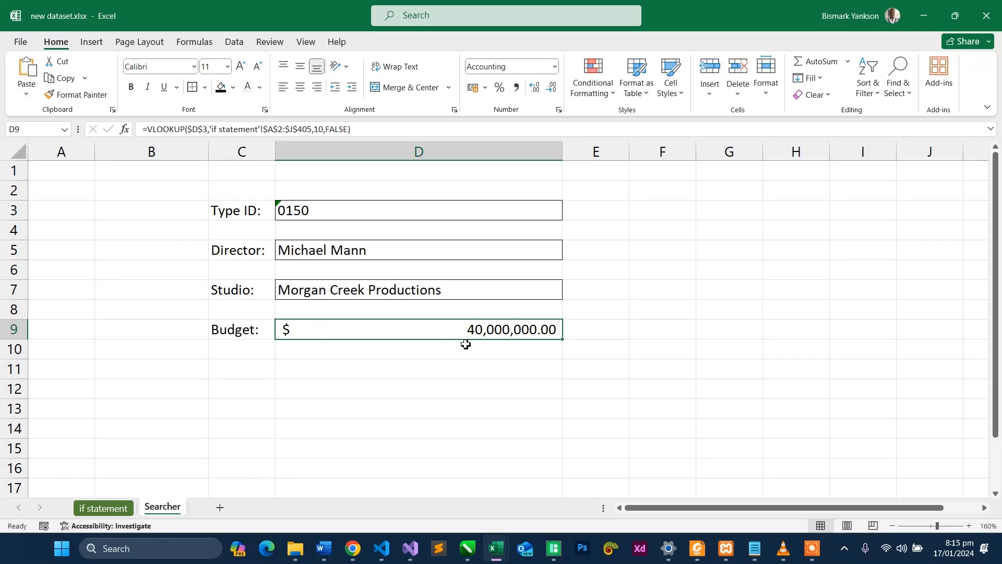
- Locate the record with ID 0301 on the "if statement" sheet and return to the Searcher sheet
click(399, 214)
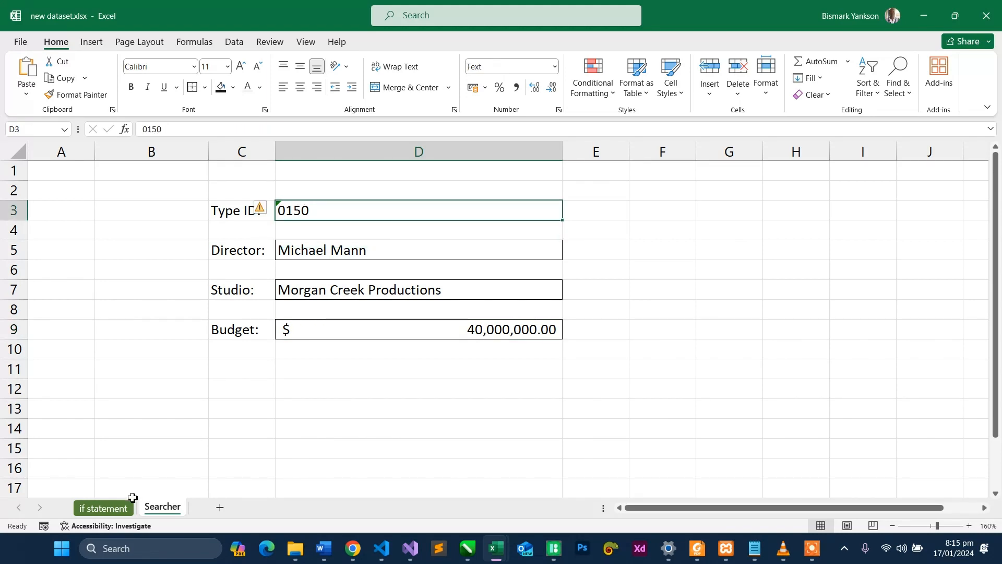
click(104, 508)
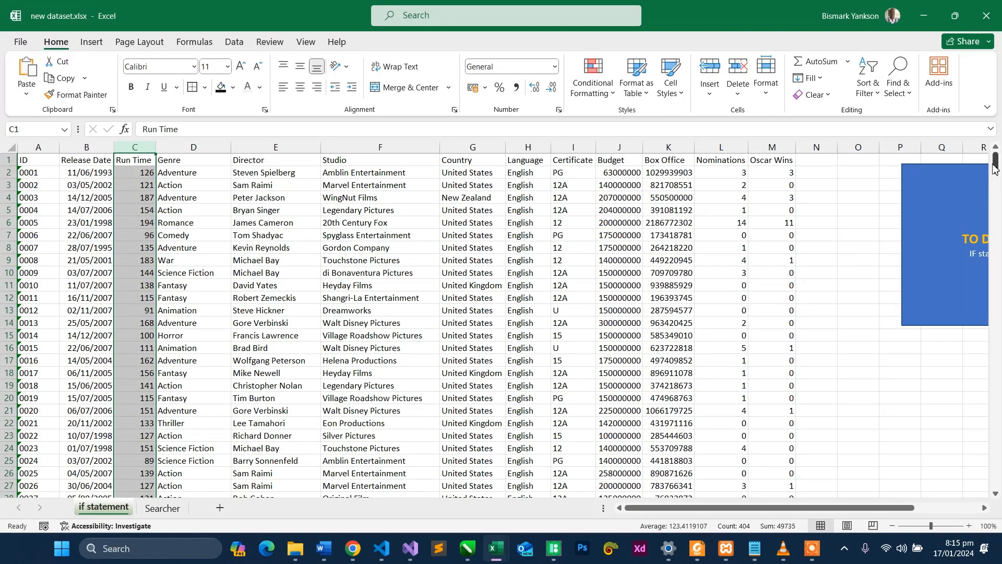
drag(995, 164, 996, 404)
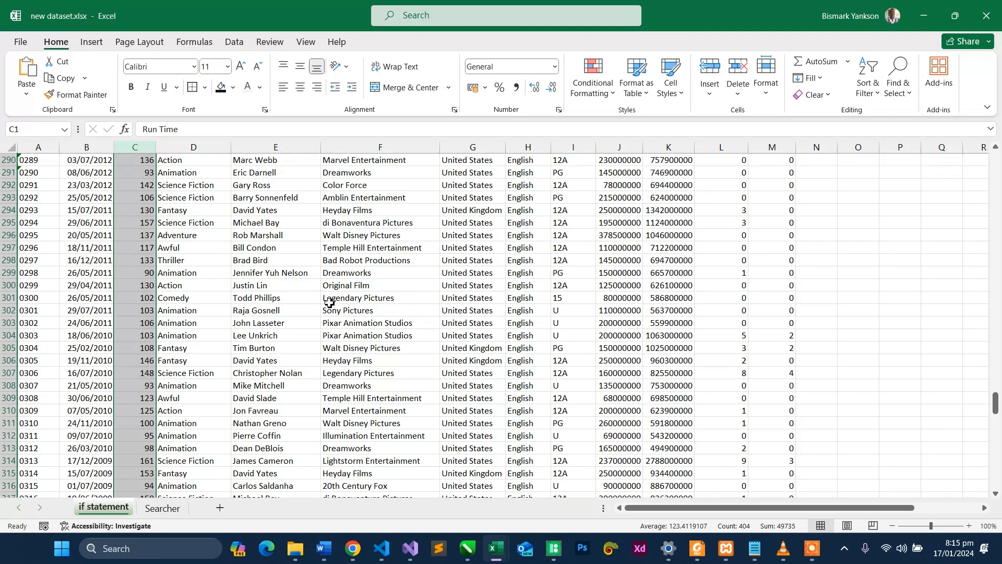
click(35, 312)
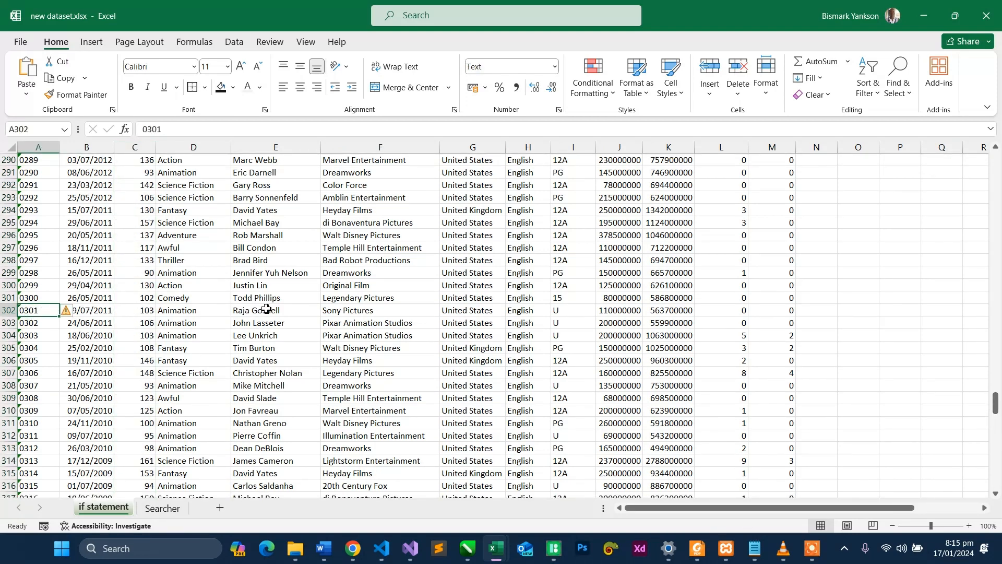
click(163, 508)
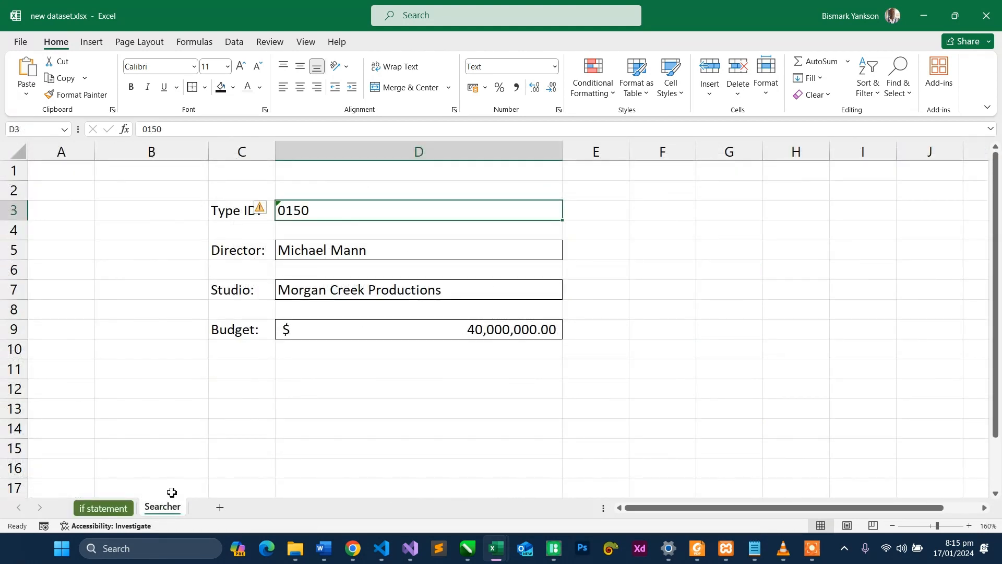
- Set the Type ID in D3 to 0301 and check the Director lookup in D5
double_click(320, 215)
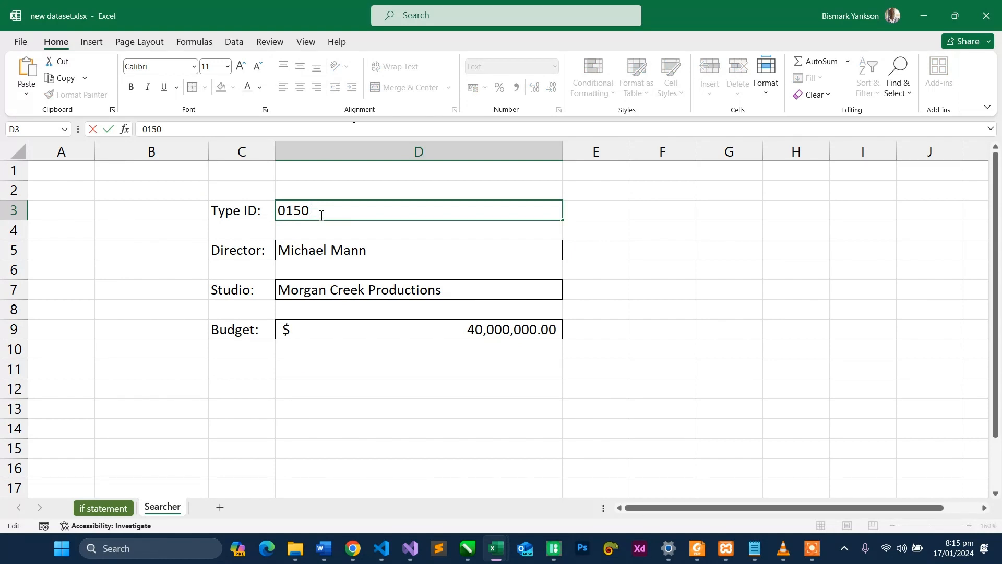
key(BackSpace)
key(BackSpace)
key(BackSpace)
text(301)
key(Return)
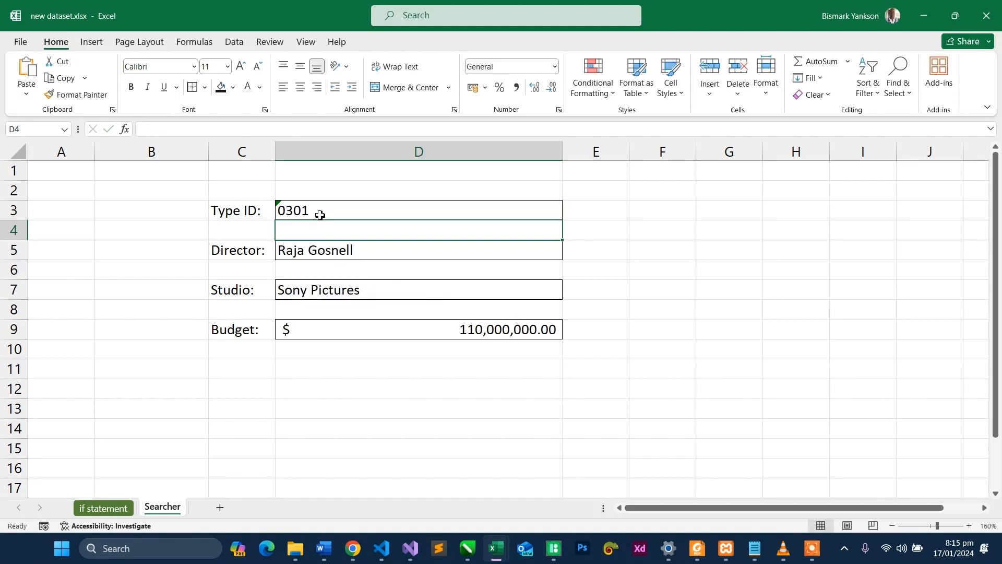
click(326, 249)
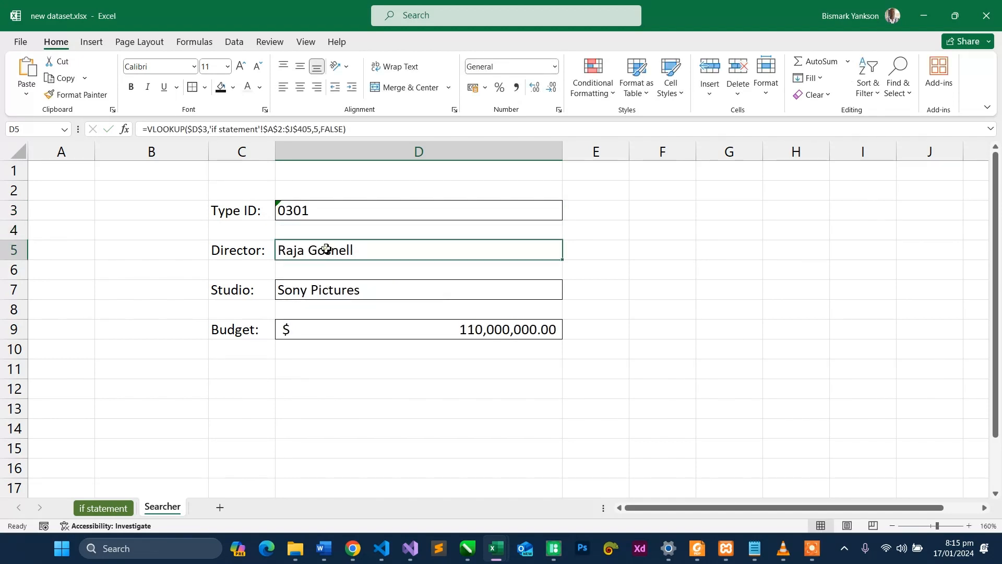
click(337, 212)
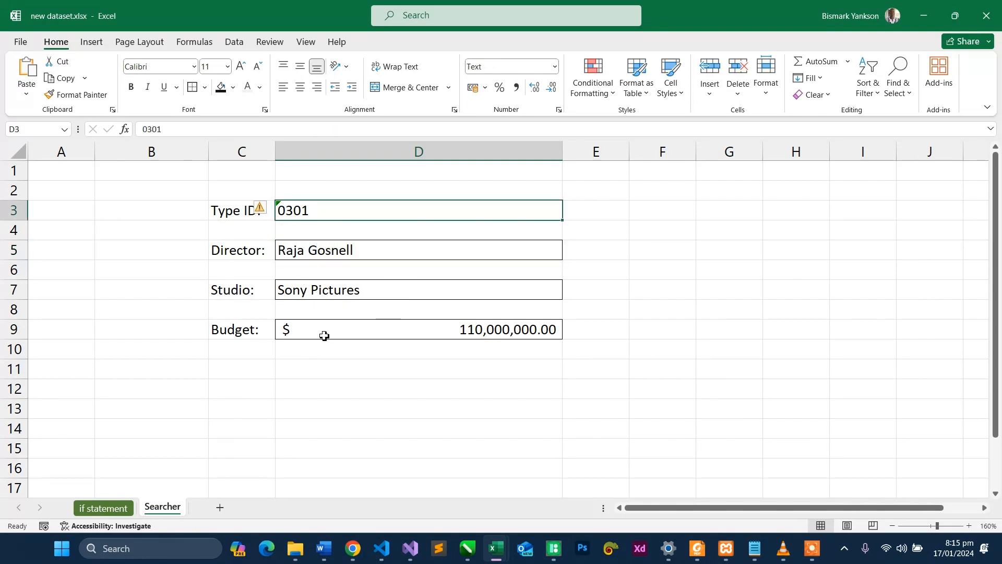
- Hide the "if statement" sheet from the workbook
click(103, 508)
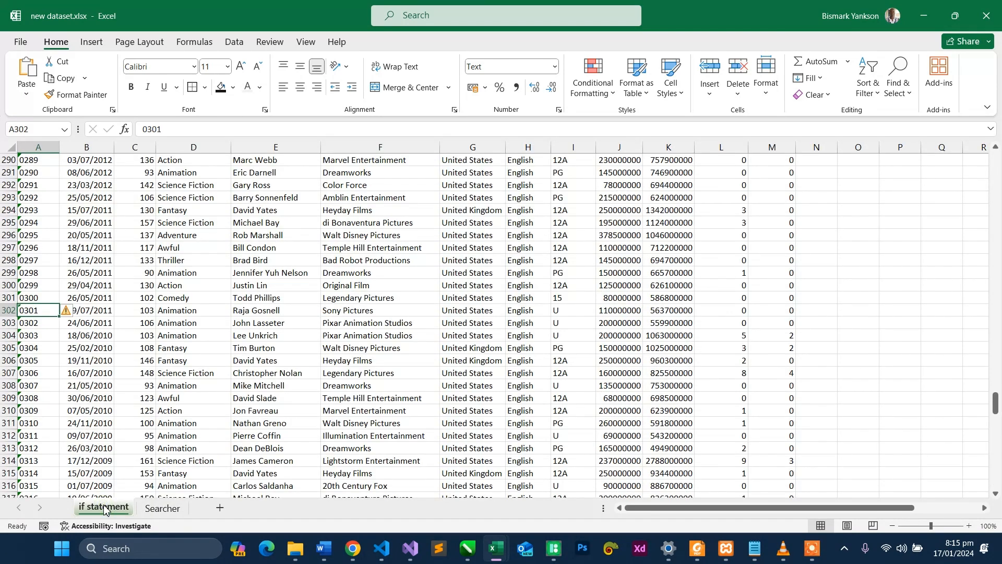
right_click(105, 509)
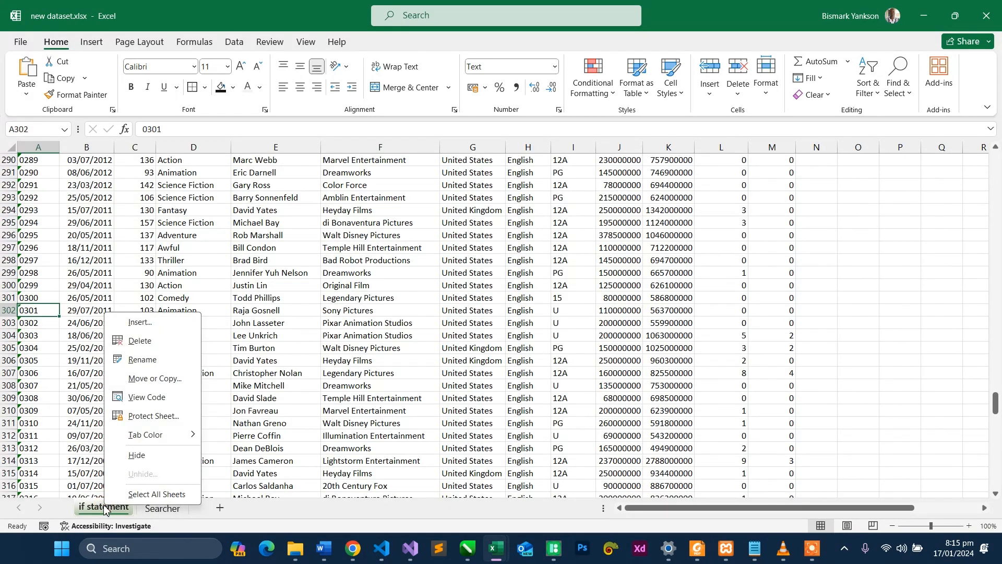
click(138, 456)
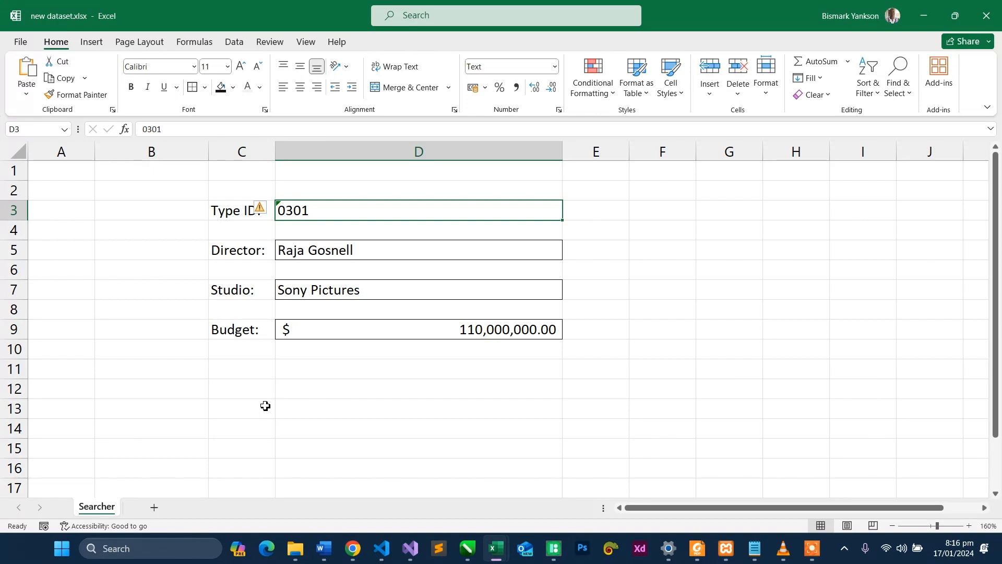
- Set the Type ID in D3 to 0351 to test the director, studio and budget lookups
double_click(317, 207)
key(BackSpace)
key(BackSpace)
key(BackSpace)
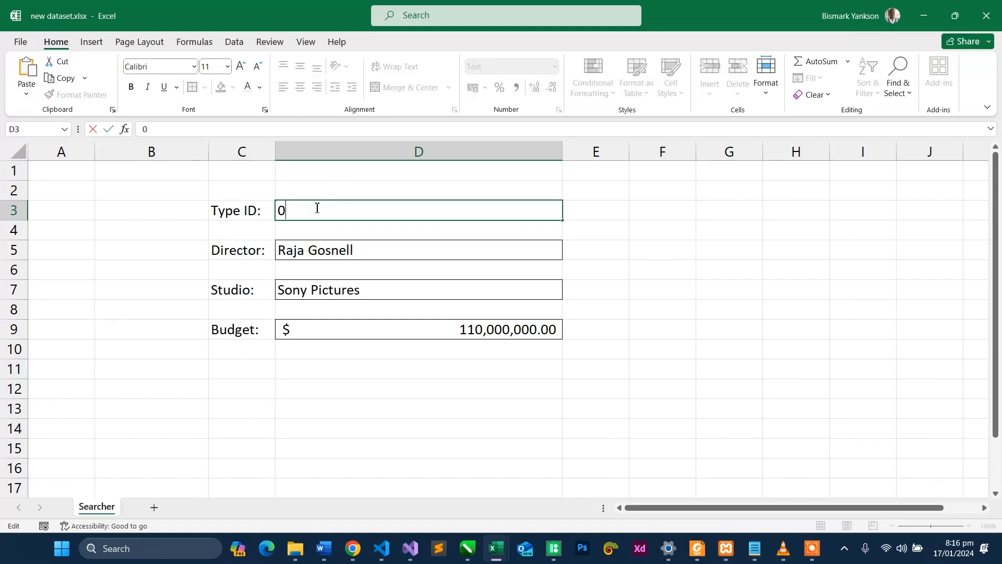
text(351)
key(Return)
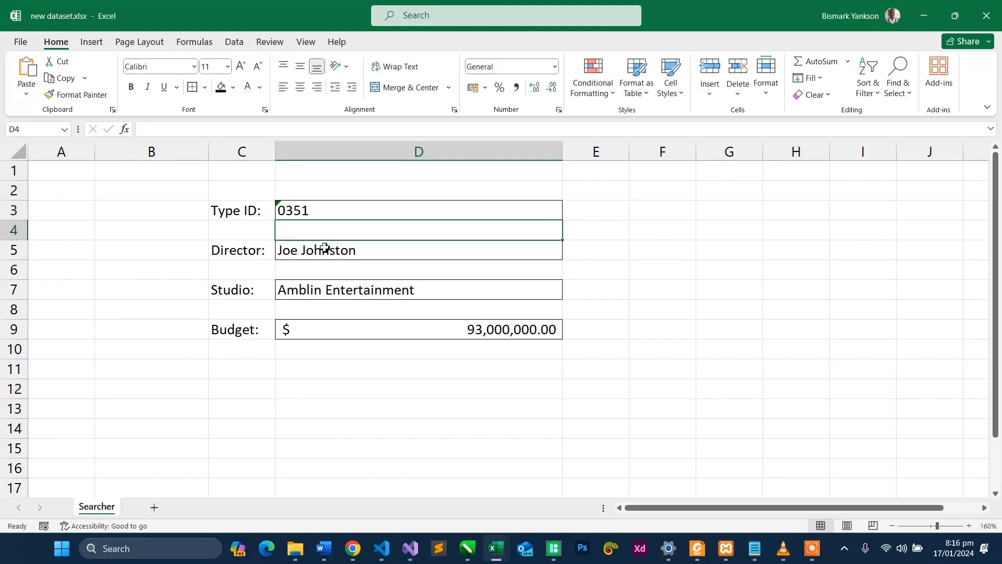
- Color the Searcher sheet tab with the darkest green theme shade
right_click(102, 507)
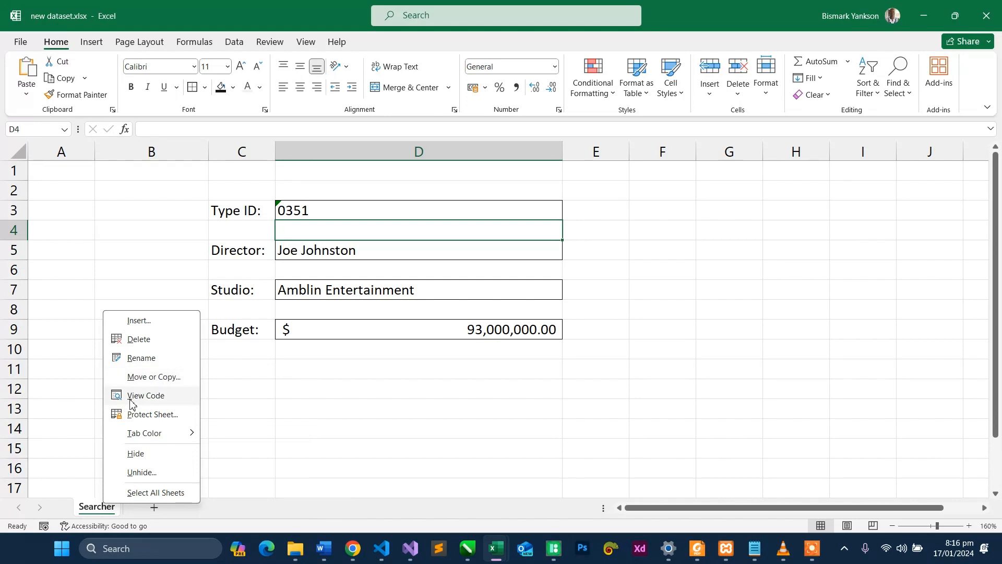
mouse_move(161, 437)
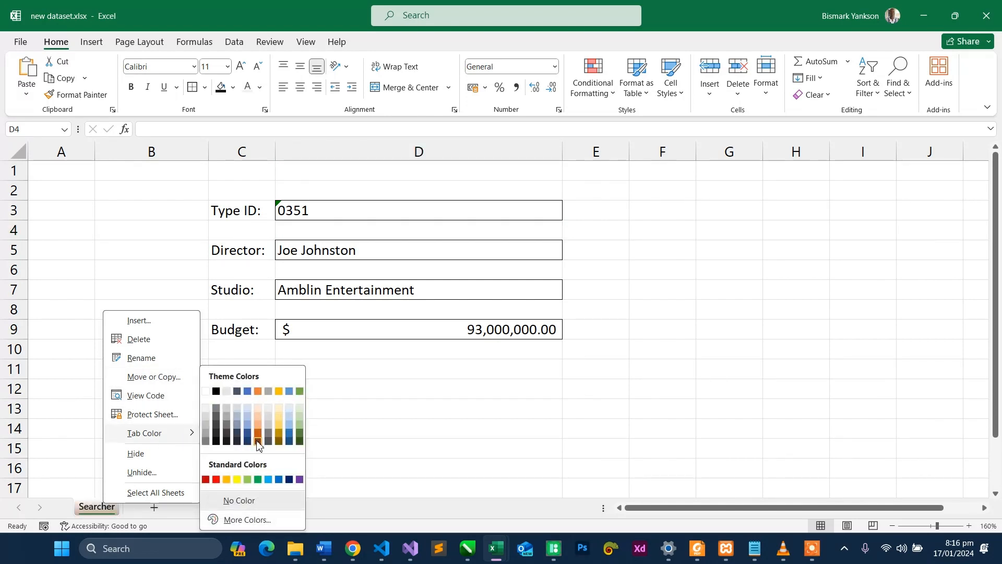
click(301, 441)
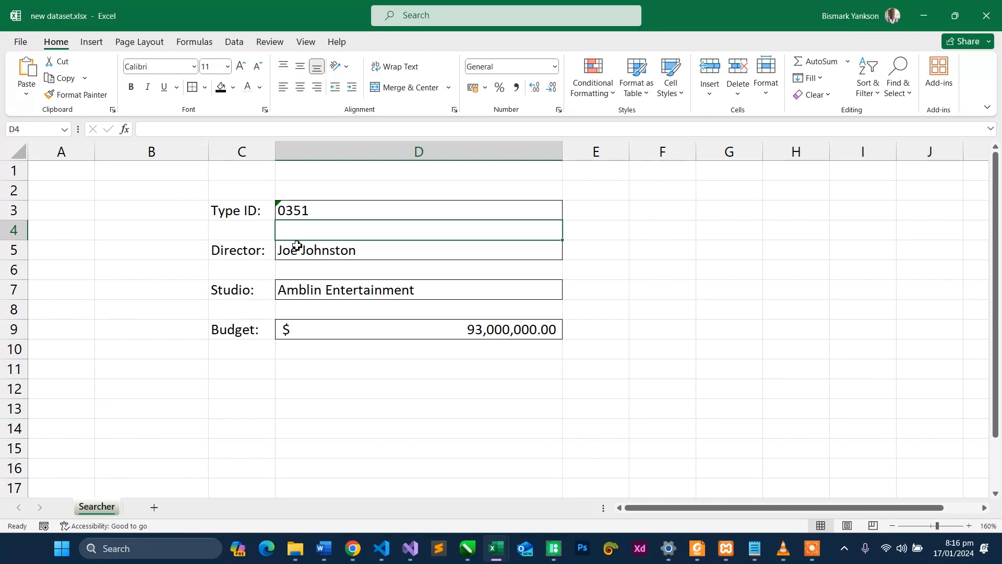
- Examine the VLOOKUP formulas in D5, D7 and D9 and the cell locking and sheet protection options
double_click(324, 215)
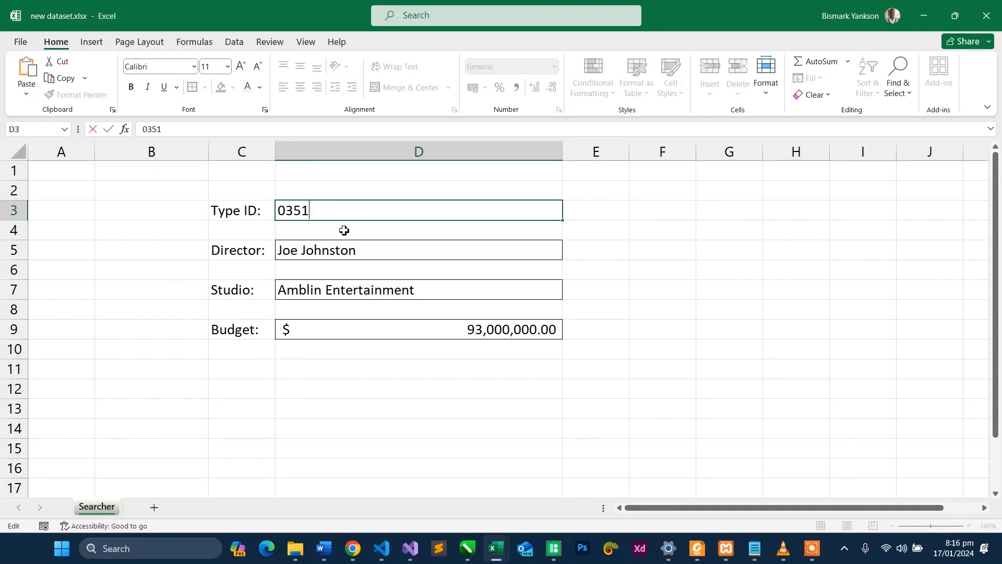
click(347, 249)
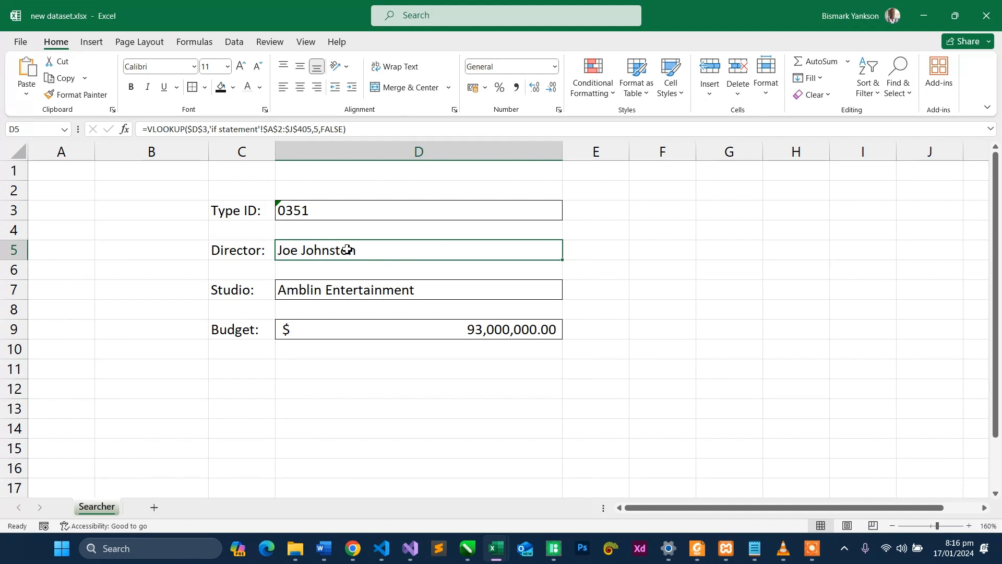
click(766, 93)
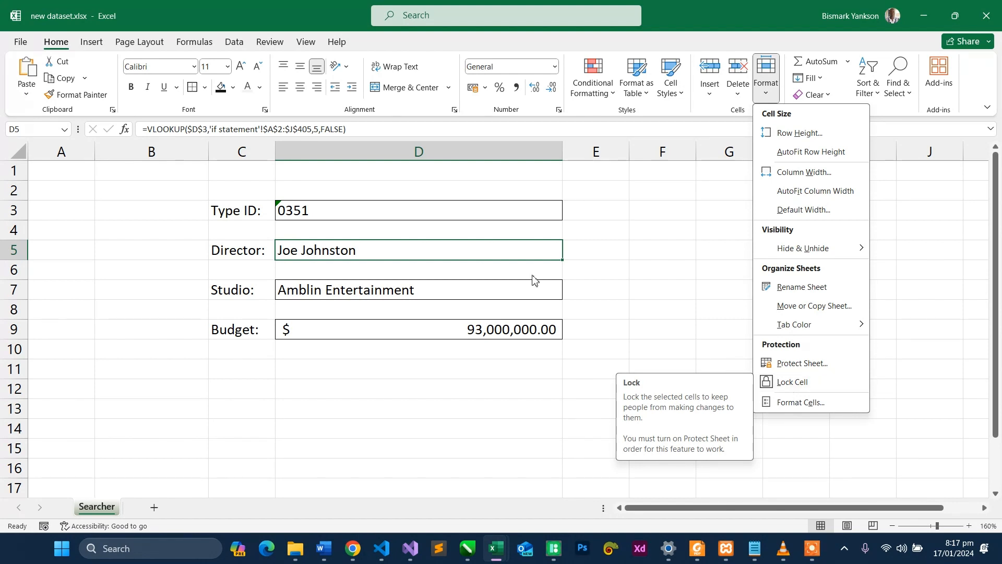
click(427, 264)
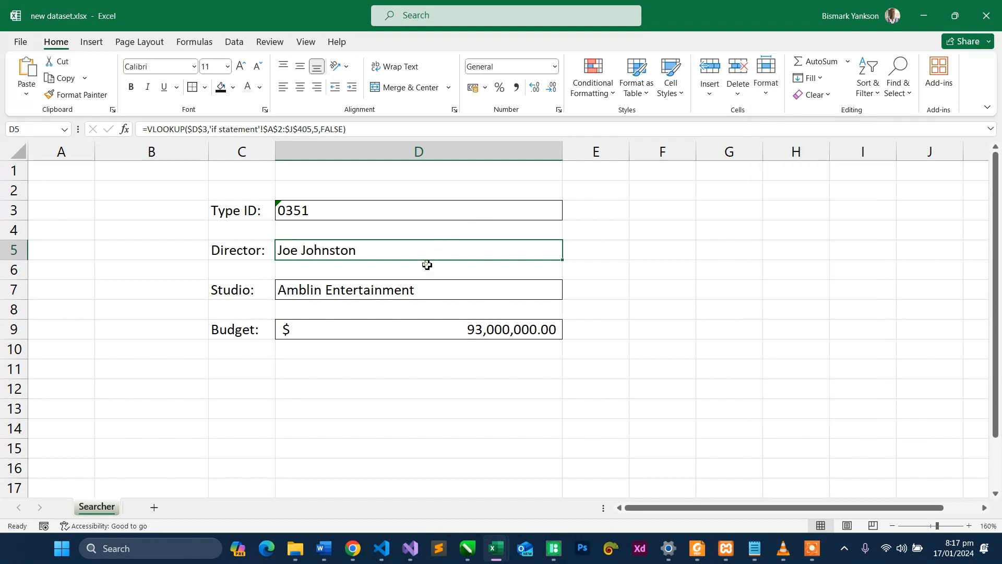
click(390, 286)
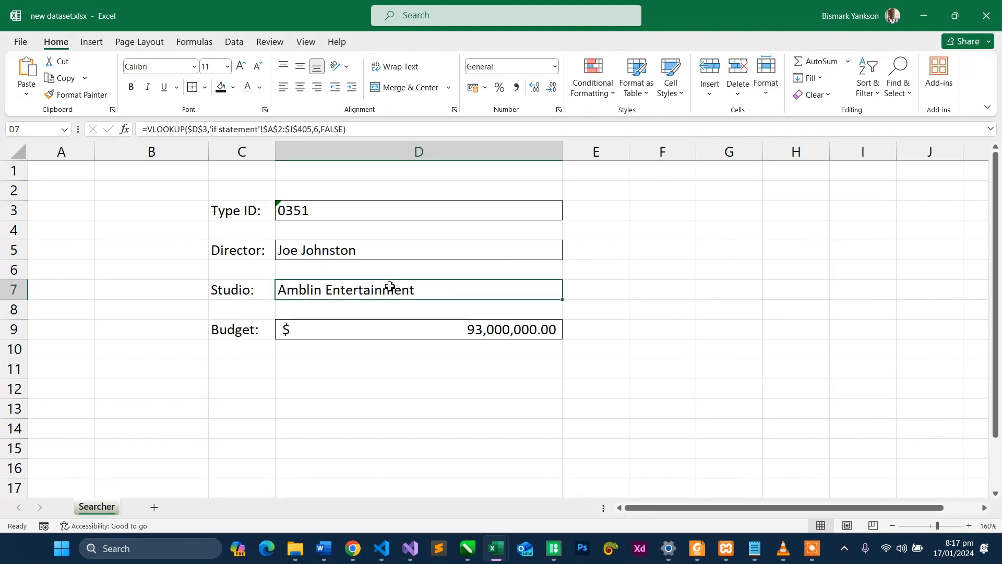
click(384, 249)
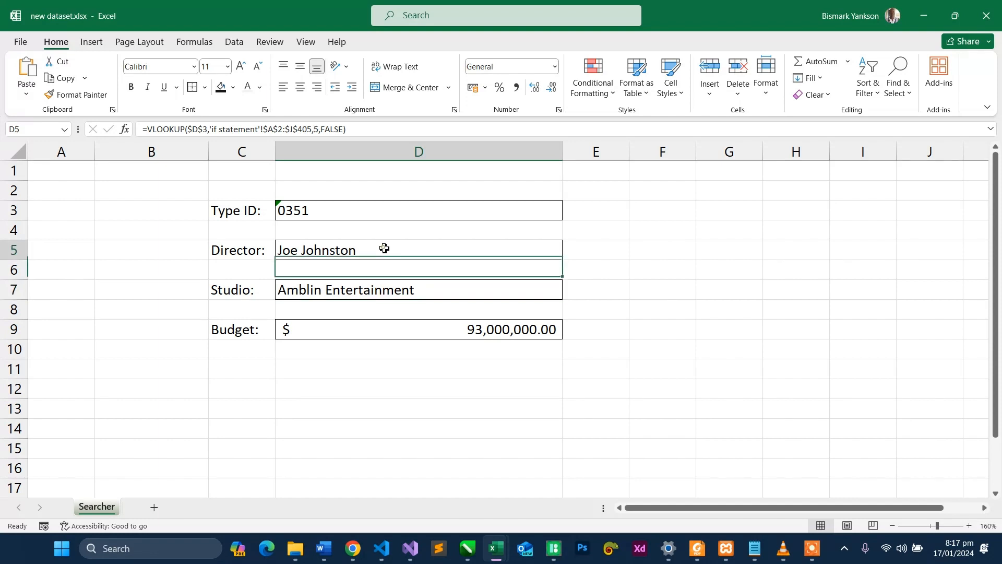
click(369, 290)
click(356, 328)
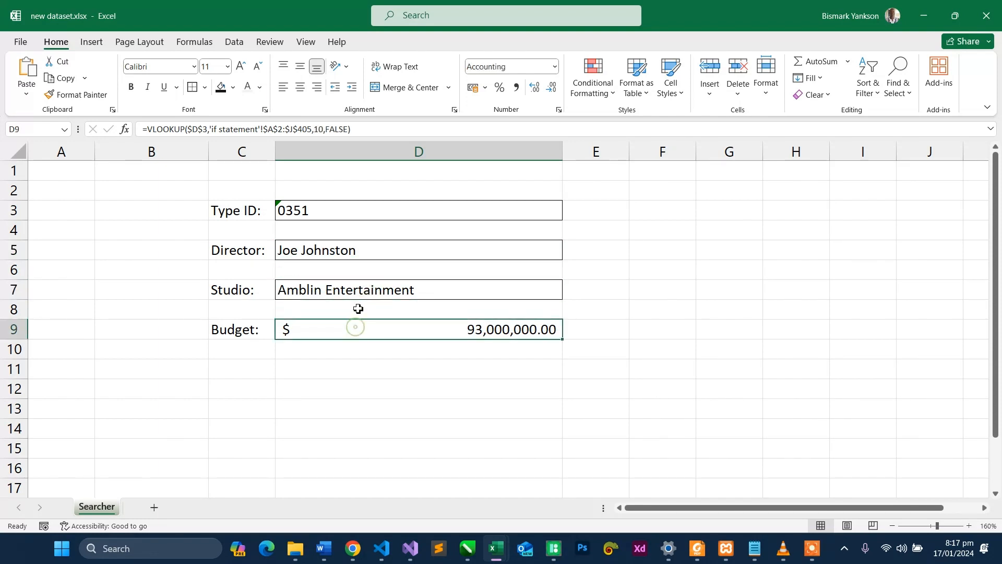
click(358, 290)
click(362, 259)
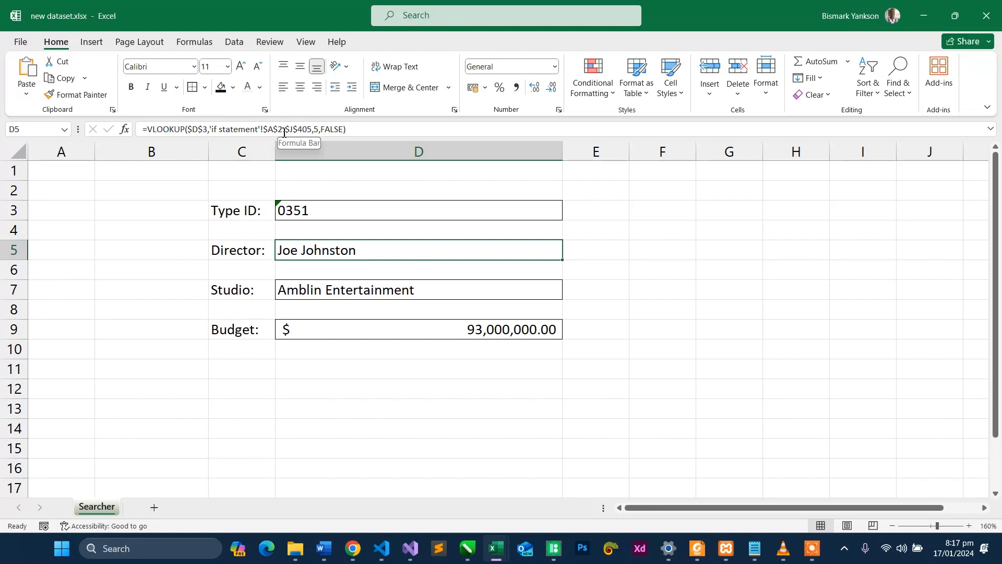
- Clear the Type ID in D3 and insert the IFNA function in front of the Director VLOOKUP in D5
click(435, 214)
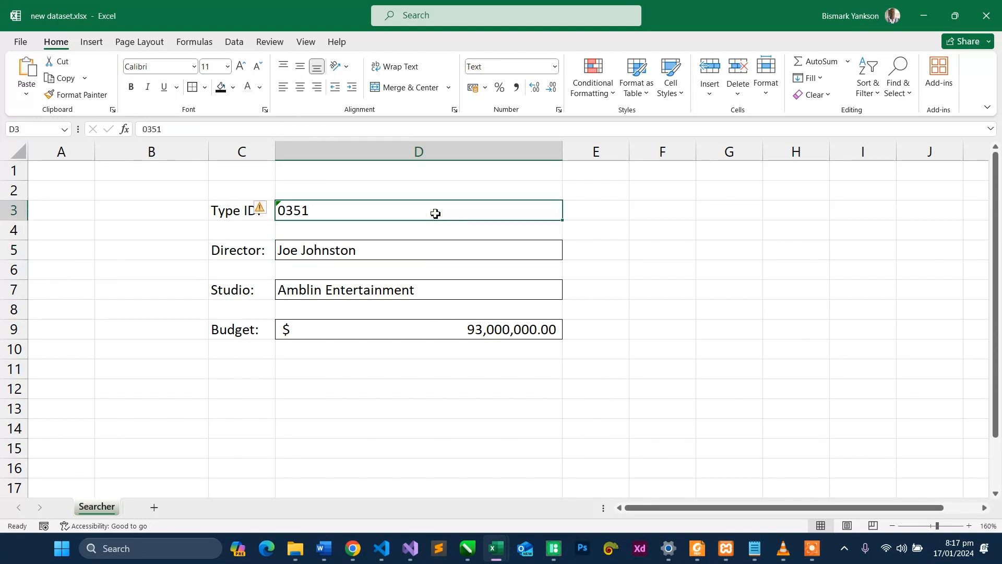
key(Delete)
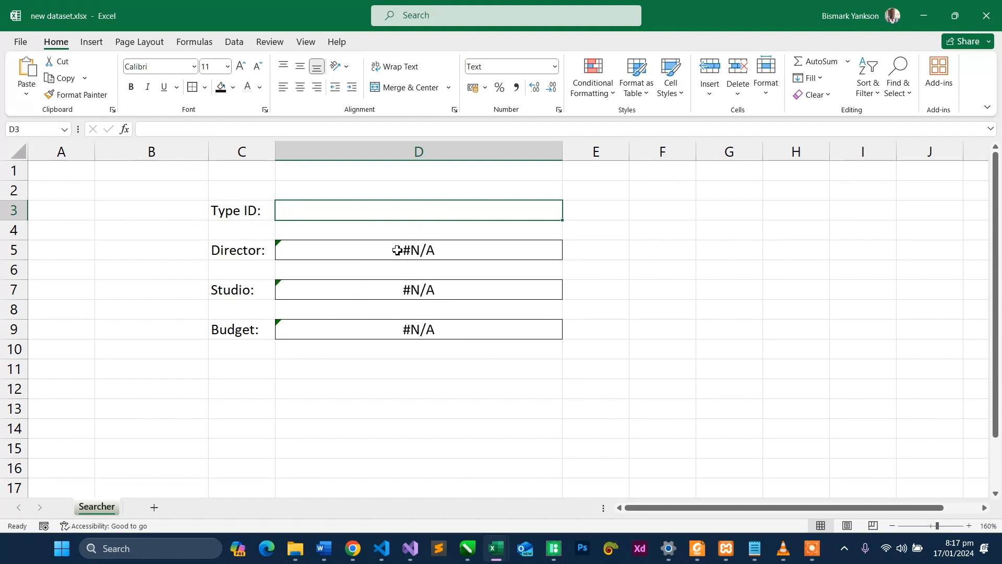
click(398, 251)
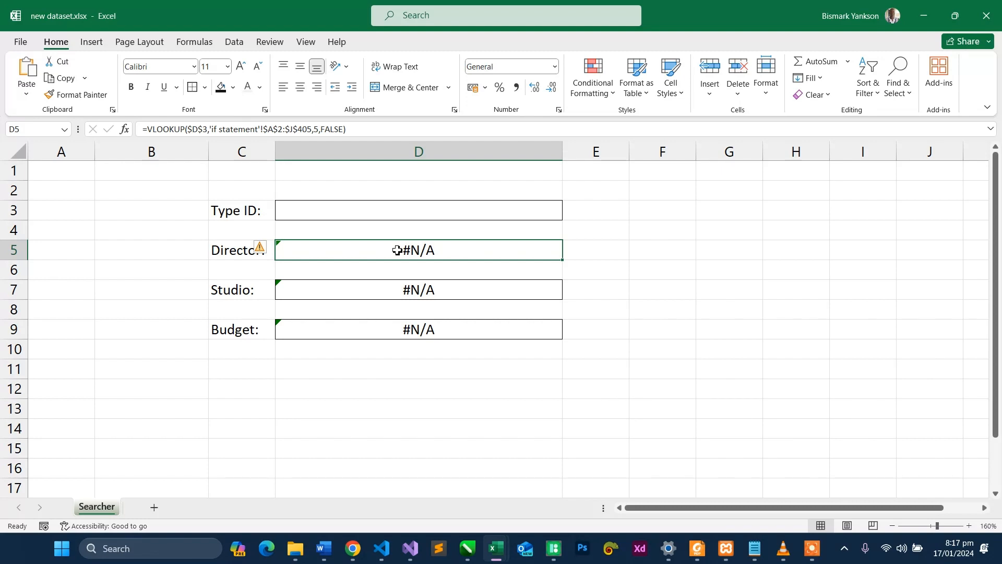
click(149, 129)
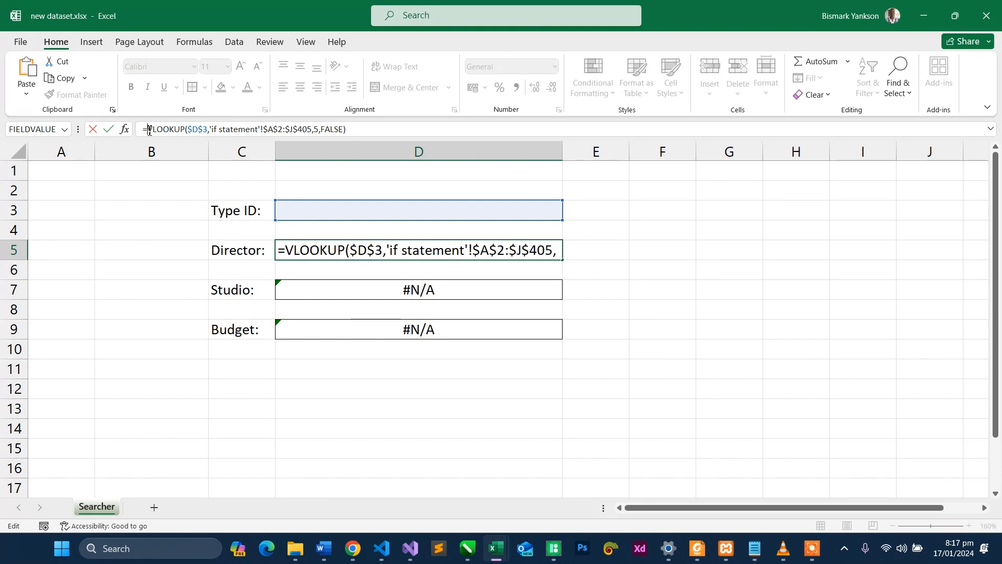
click(149, 130)
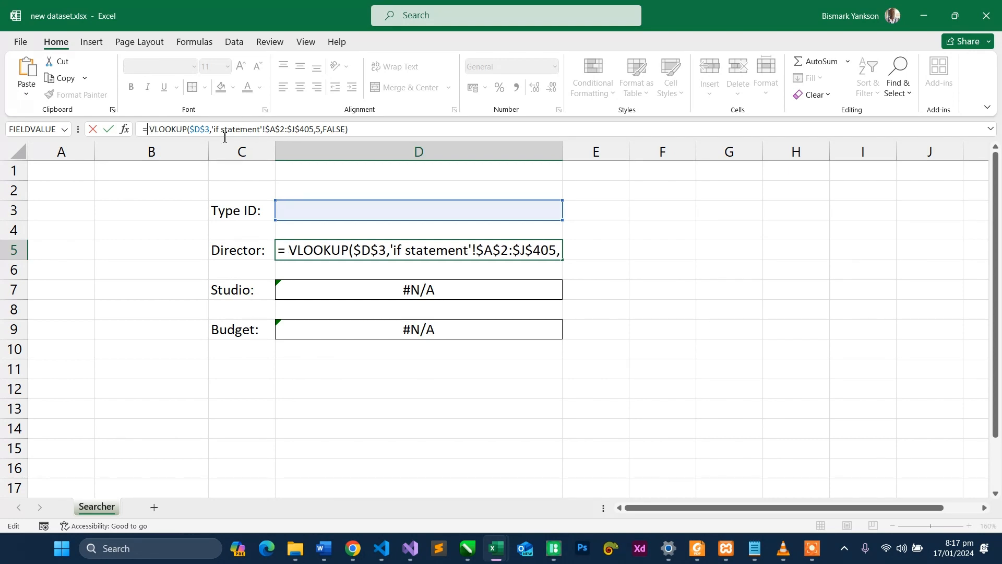
key(BackSpace)
text(if)
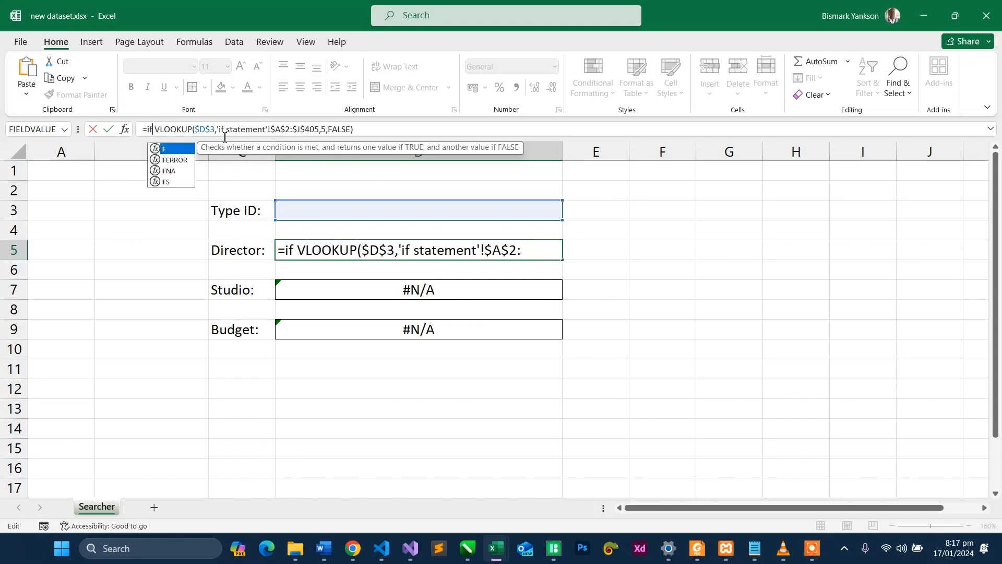
double_click(172, 171)
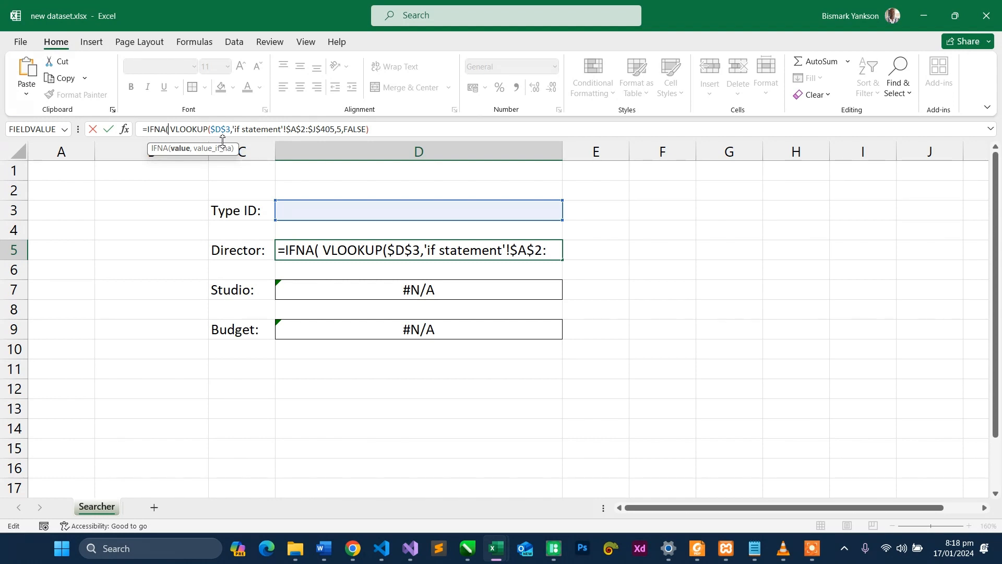
- Complete the IFNA formula in D5 with "-enter ID-" as the value to return when the lookup finds nothing
click(390, 130)
text(,)
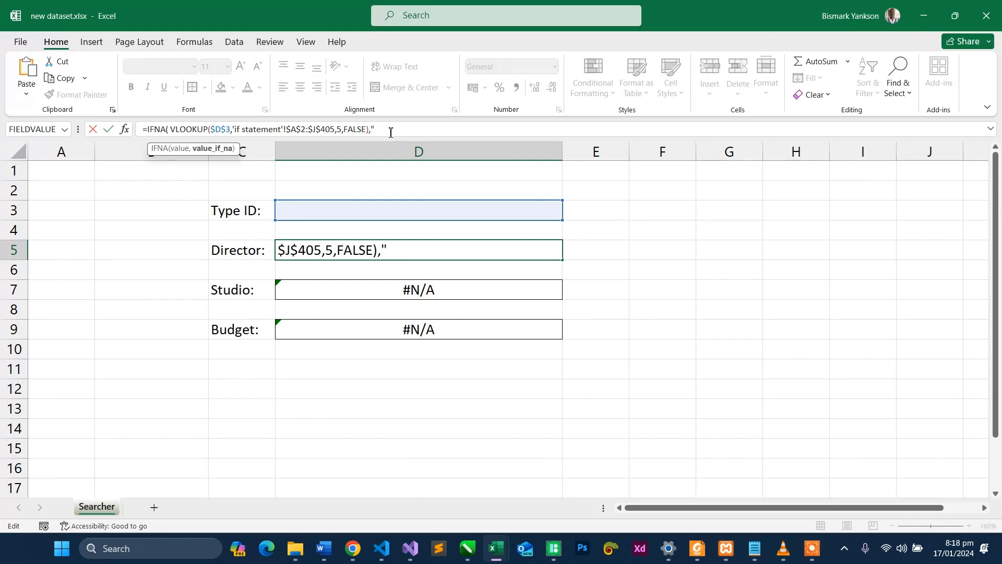
text(-enter ID-")
key(Return)
key(Return)
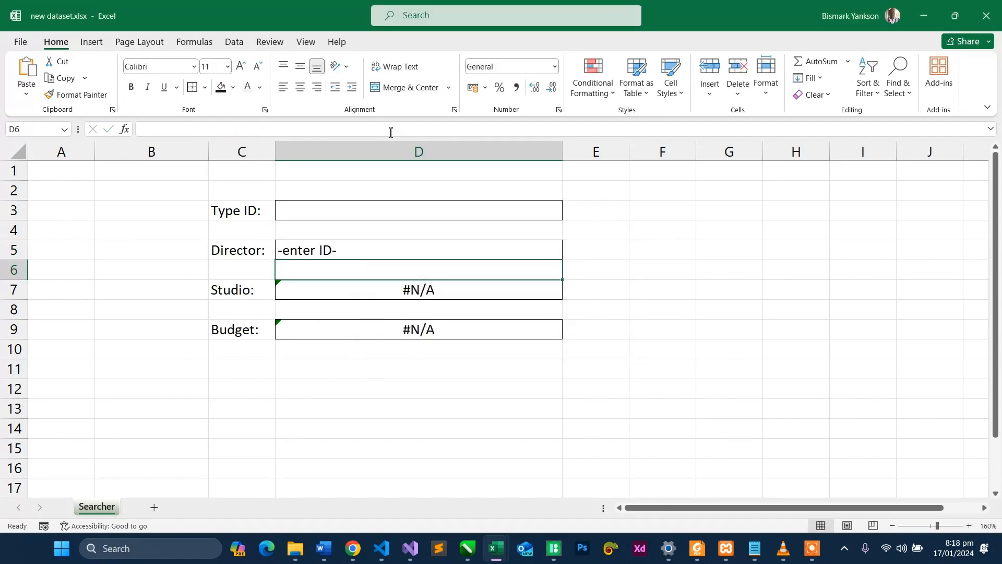
- Compare D5 with the Studio and Budget formulas and examine the IFNA and VLOOKUP parts of the Director formula
click(379, 249)
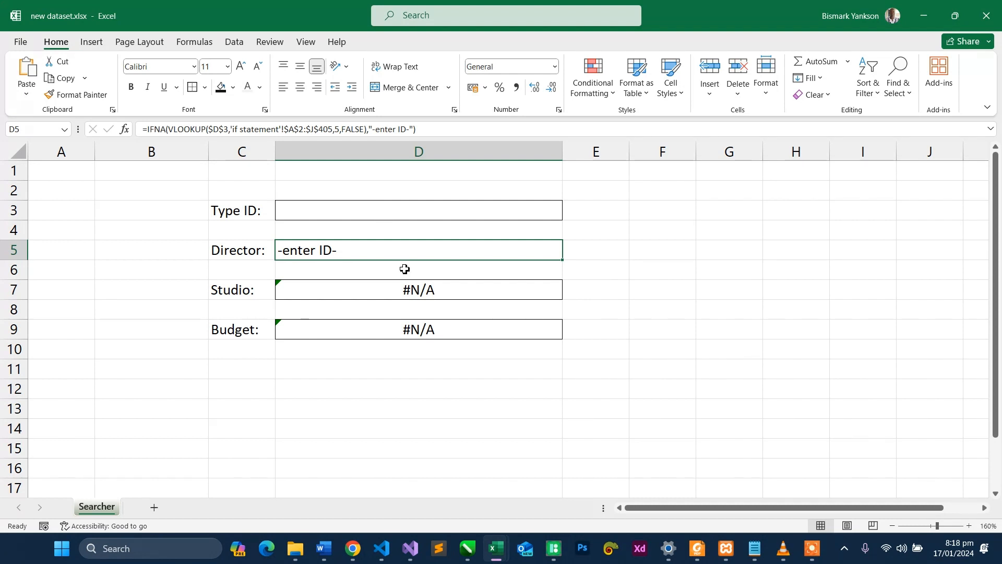
click(405, 292)
click(406, 330)
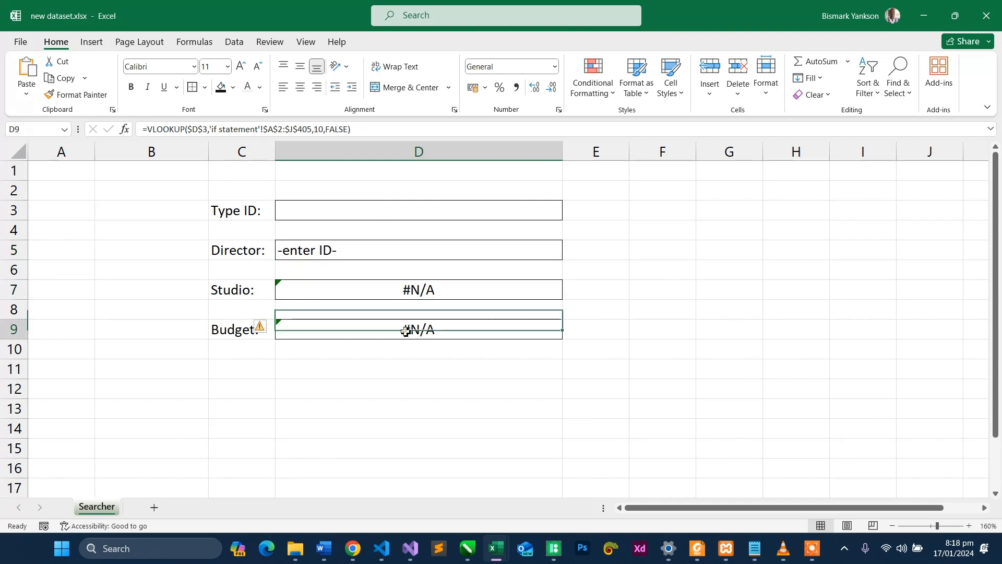
click(381, 249)
double_click(380, 249)
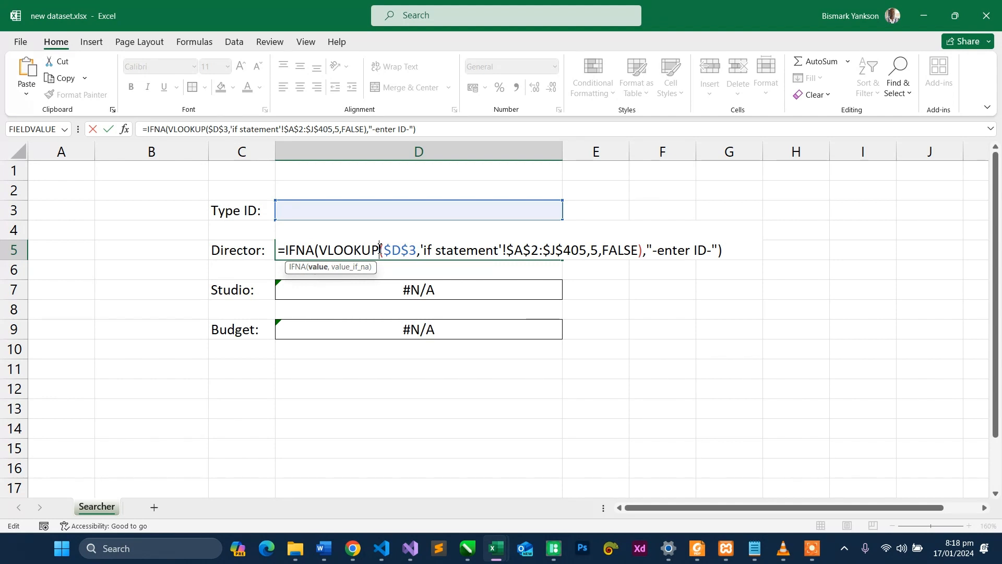
double_click(303, 252)
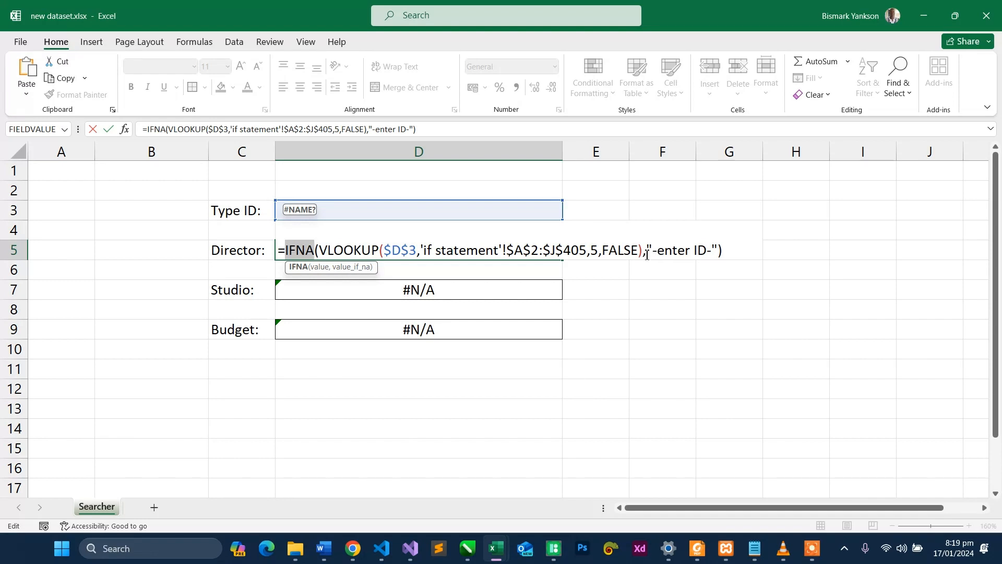
drag(644, 255, 323, 250)
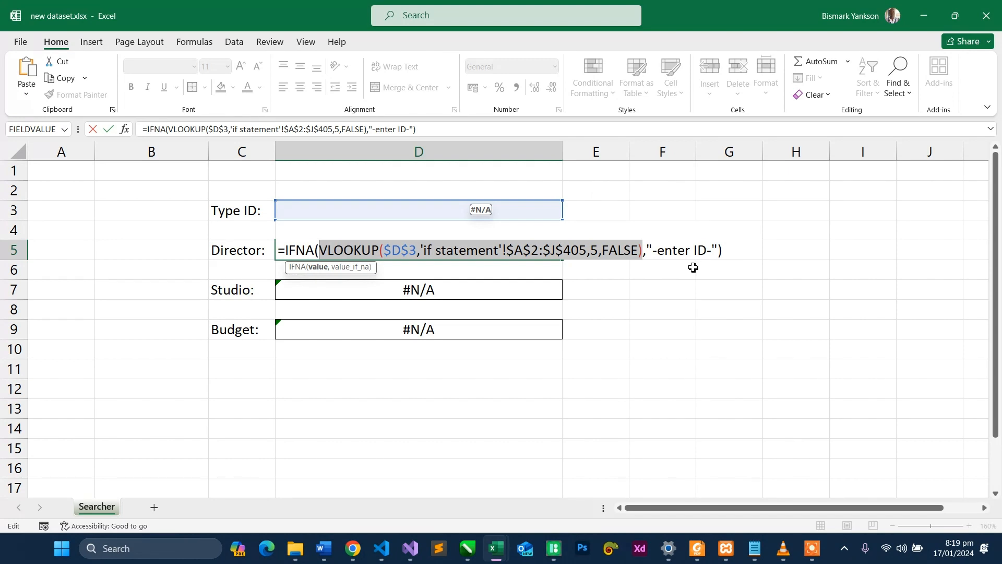
key(Return)
- Set the Type ID in D3 to 0202, including the leading zero, and check the Director lookup in D5
click(342, 211)
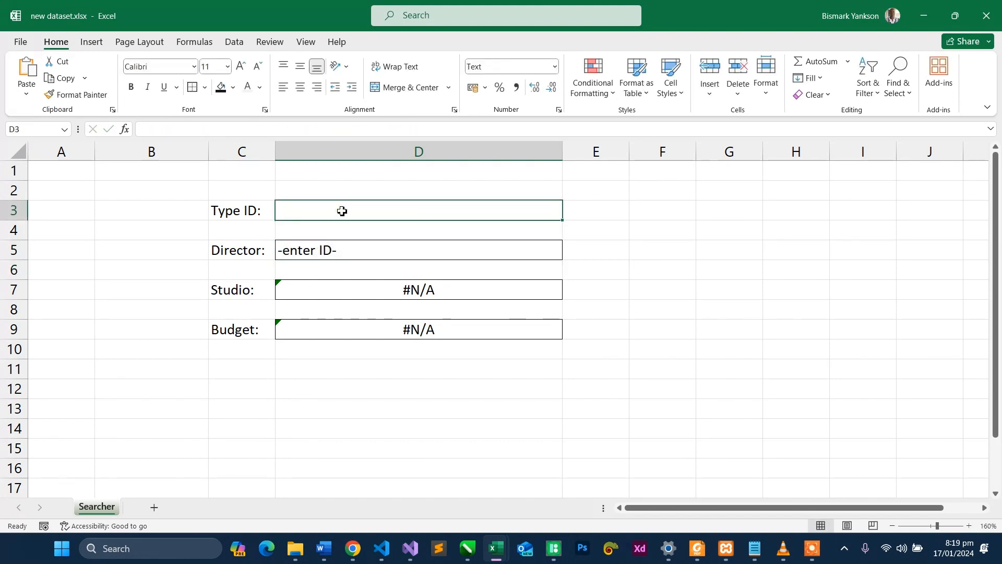
text(202)
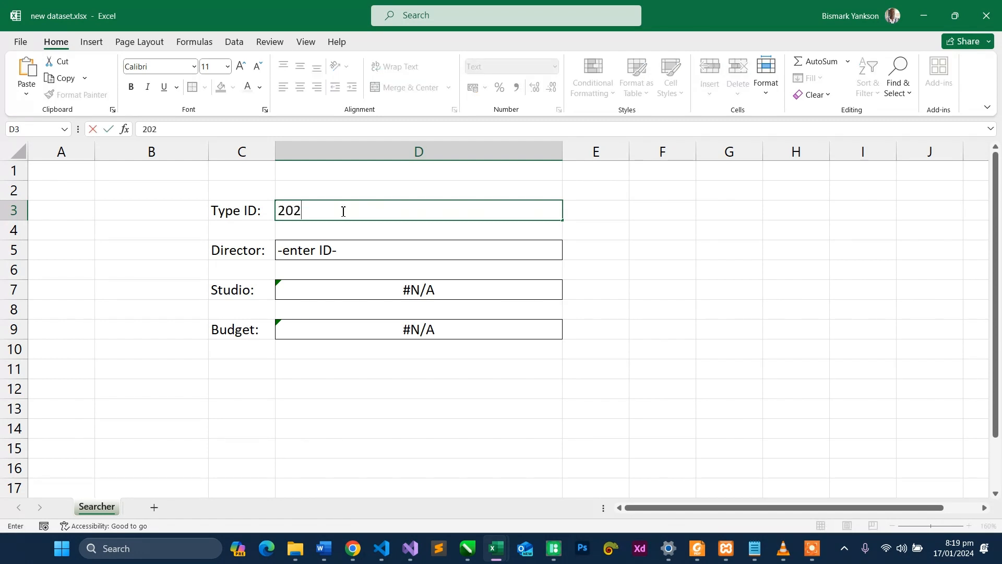
key(Return)
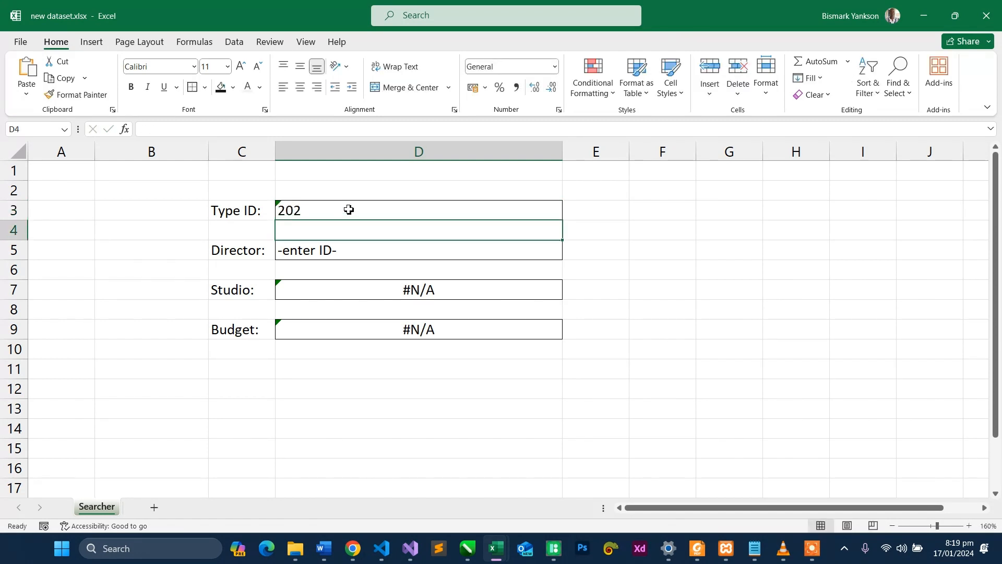
click(347, 210)
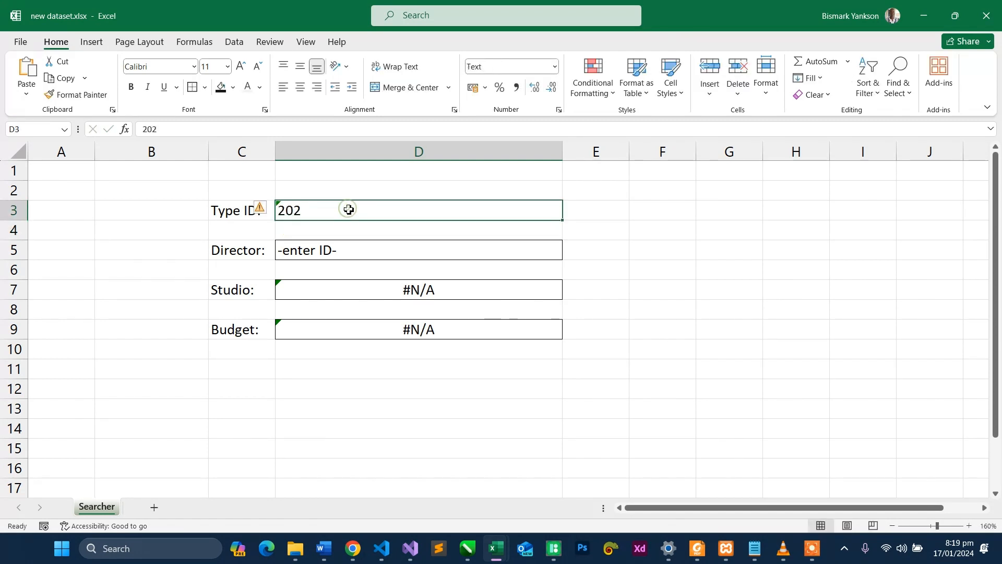
double_click(280, 210)
text(0)
key(Return)
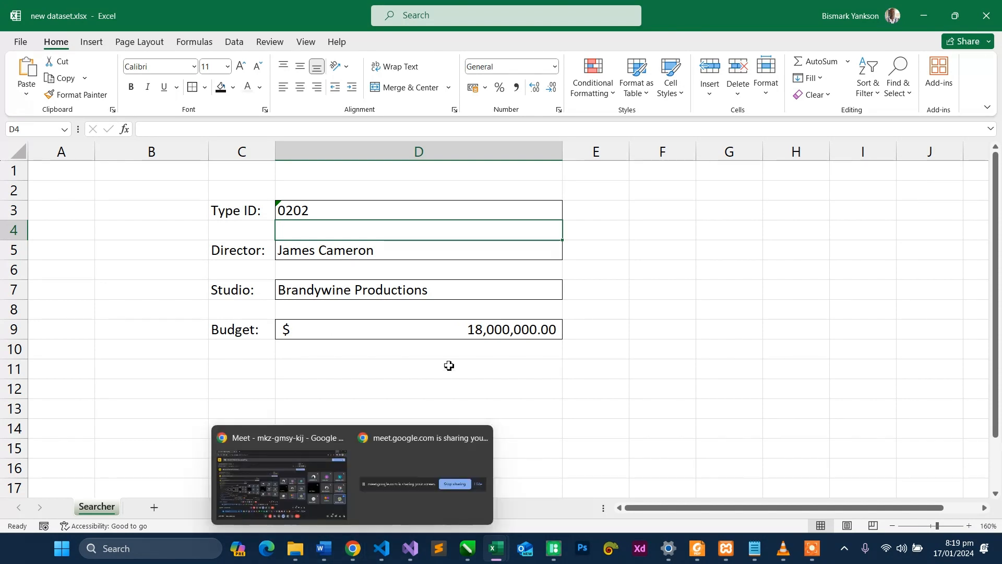
double_click(373, 251)
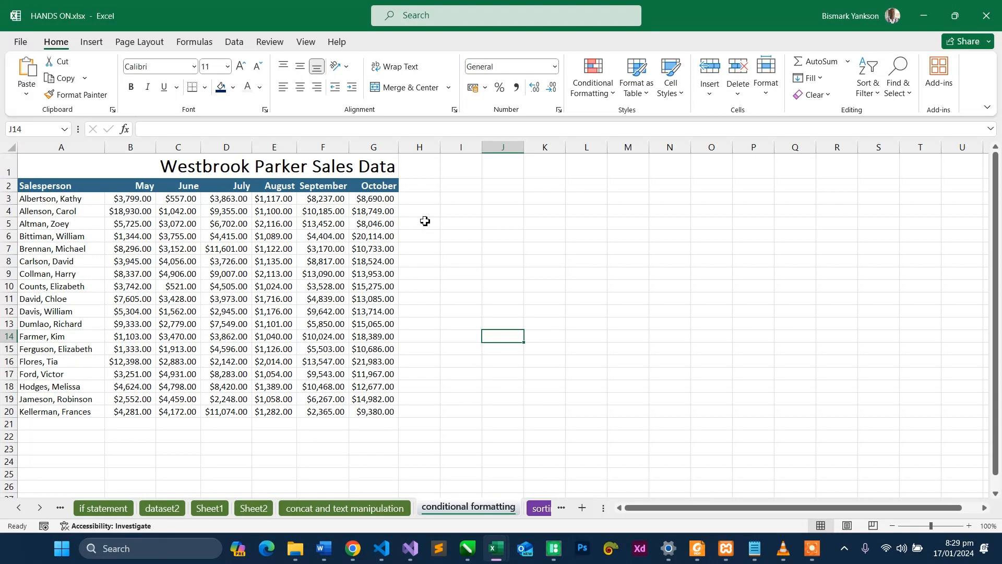
- In HANDS ON.xlsx, change the font of the sales data title in A1 on the conditional formatting sheet to Cabin Condensed
click(173, 165)
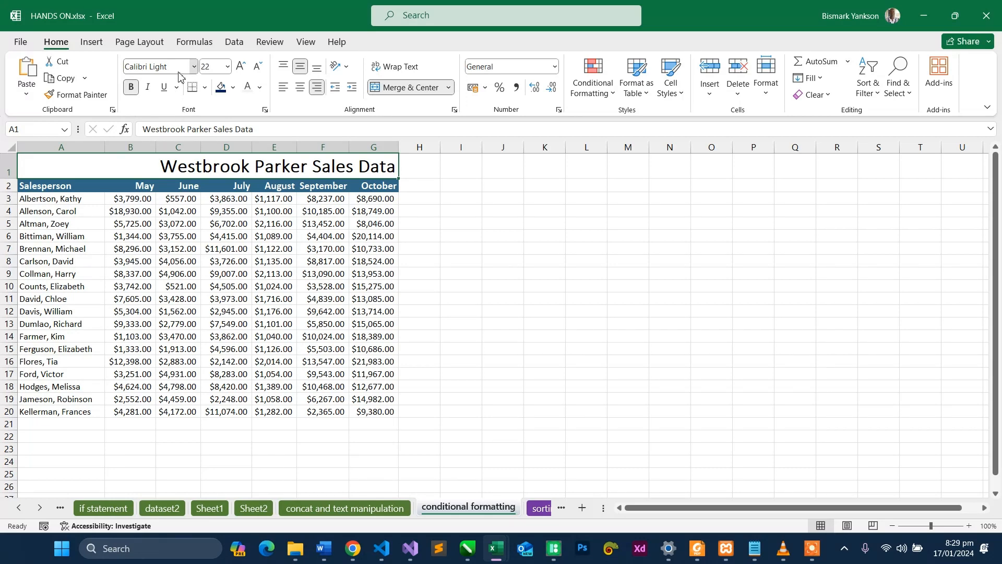
click(193, 67)
click(192, 195)
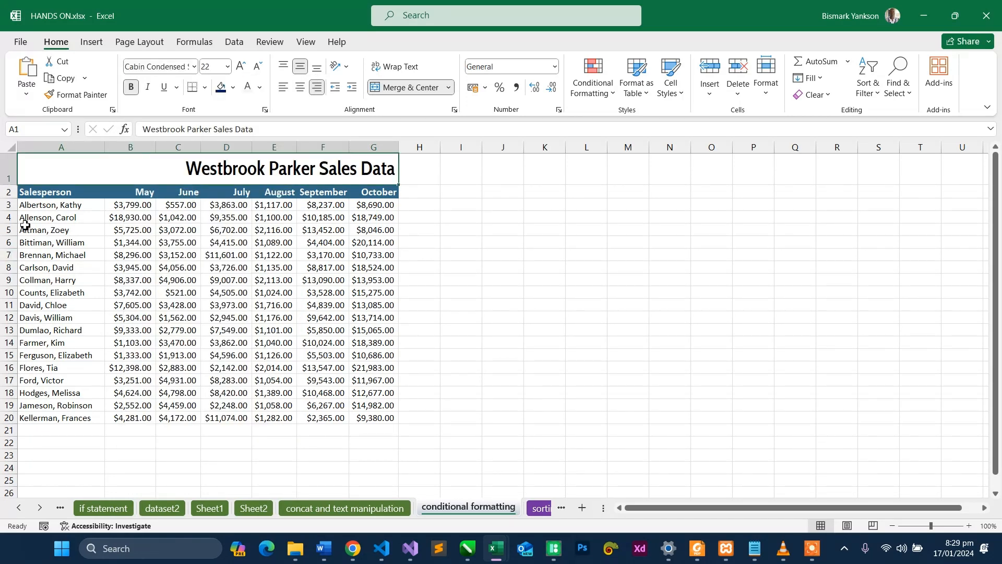
- Enlarge the conditional formatting sheet to 120% and bring the whole sales table back into view from A1
drag(43, 207, 372, 418)
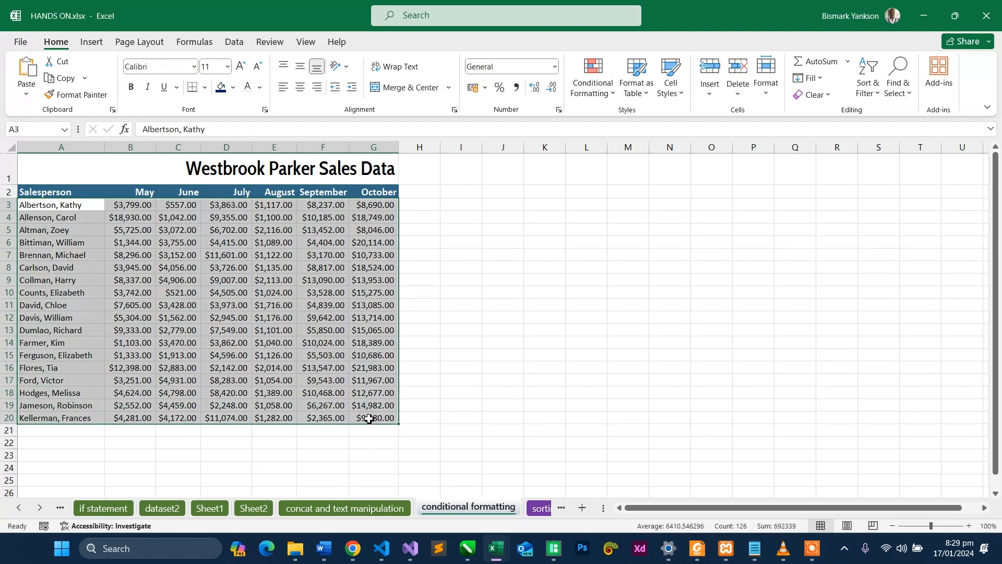
click(453, 333)
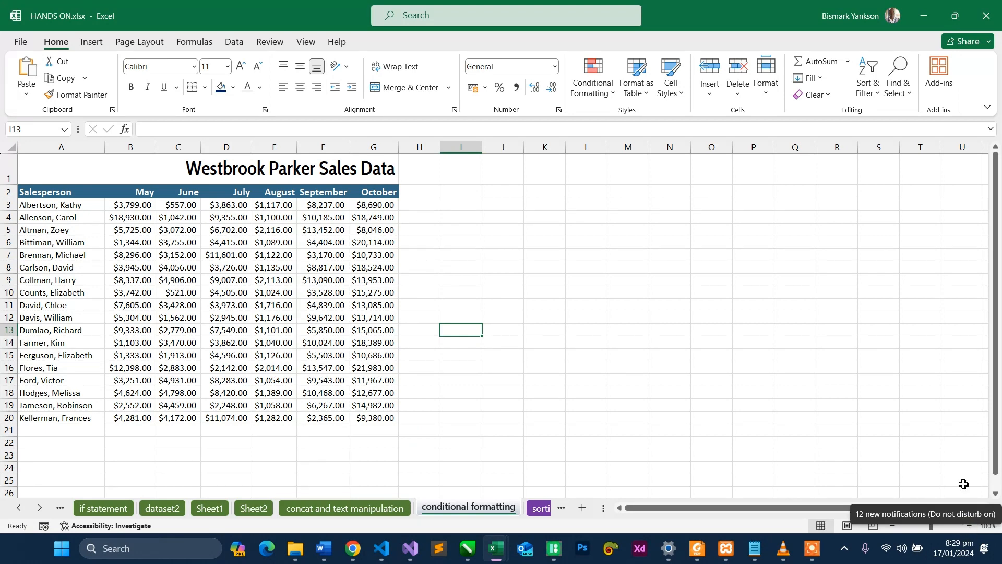
click(962, 468)
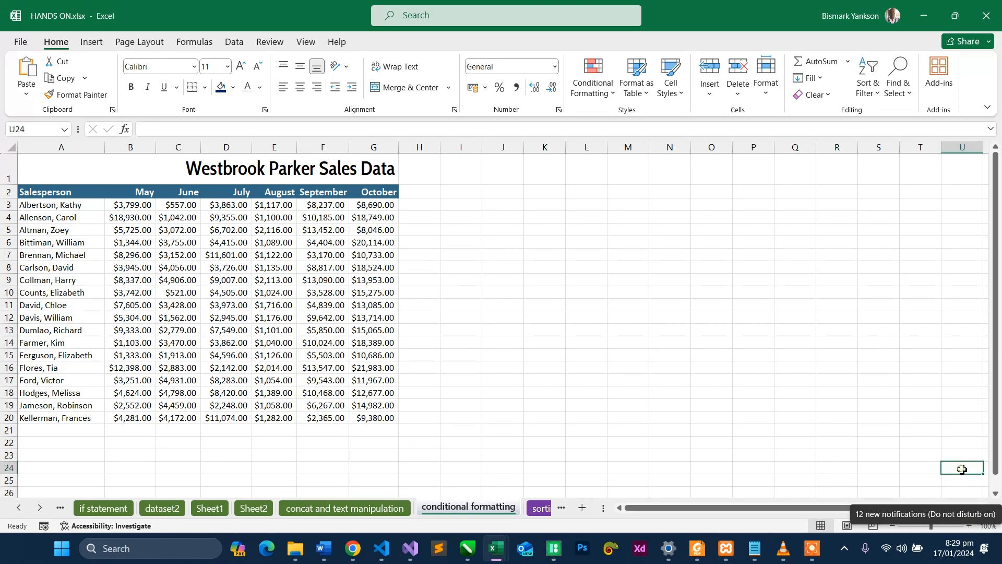
click(970, 526)
click(969, 526)
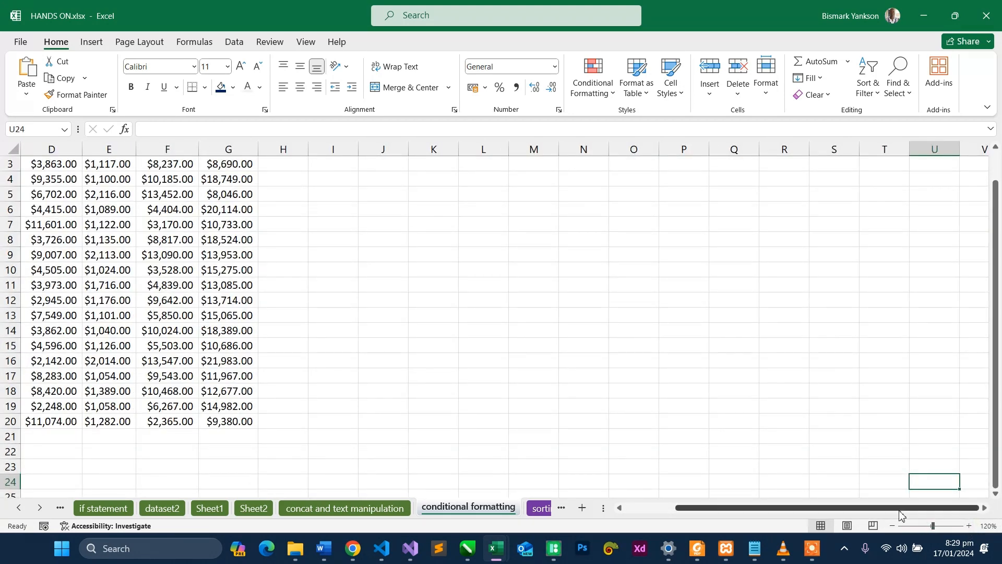
drag(904, 509, 859, 509)
drag(997, 338, 996, 164)
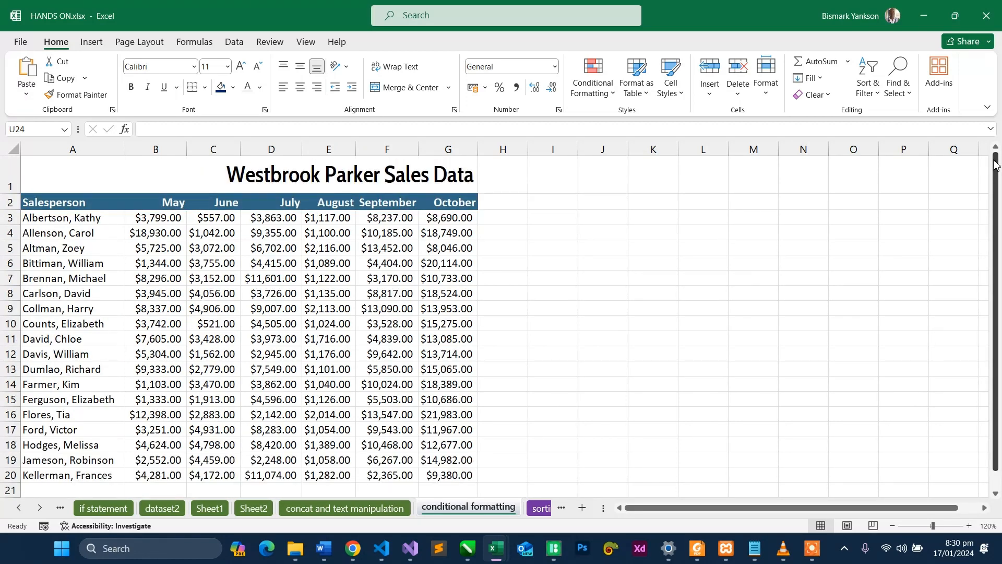
- Look through the Conditional Formatting rule types, including the Top/Bottom Rules choices
click(594, 93)
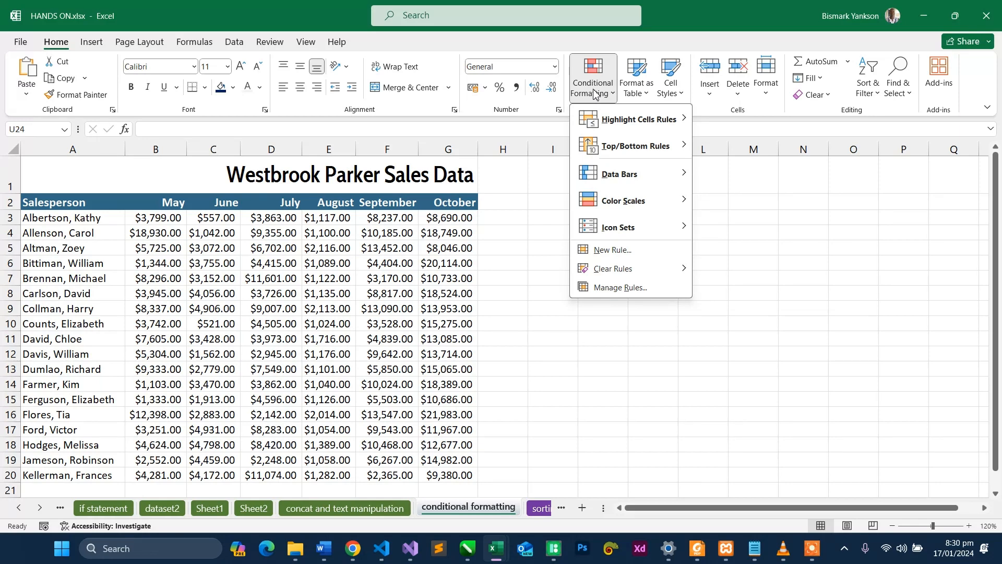
mouse_move(634, 146)
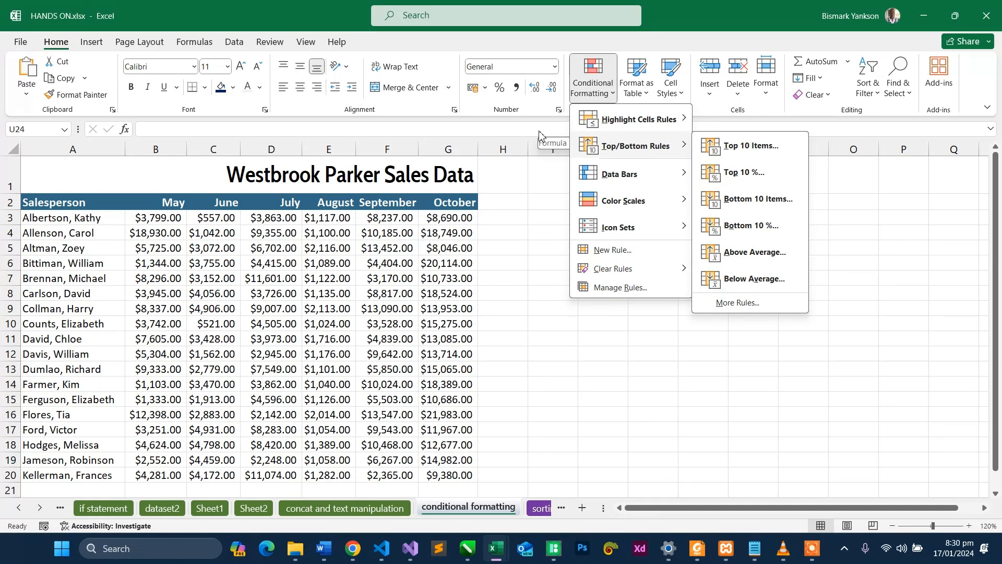
click(489, 326)
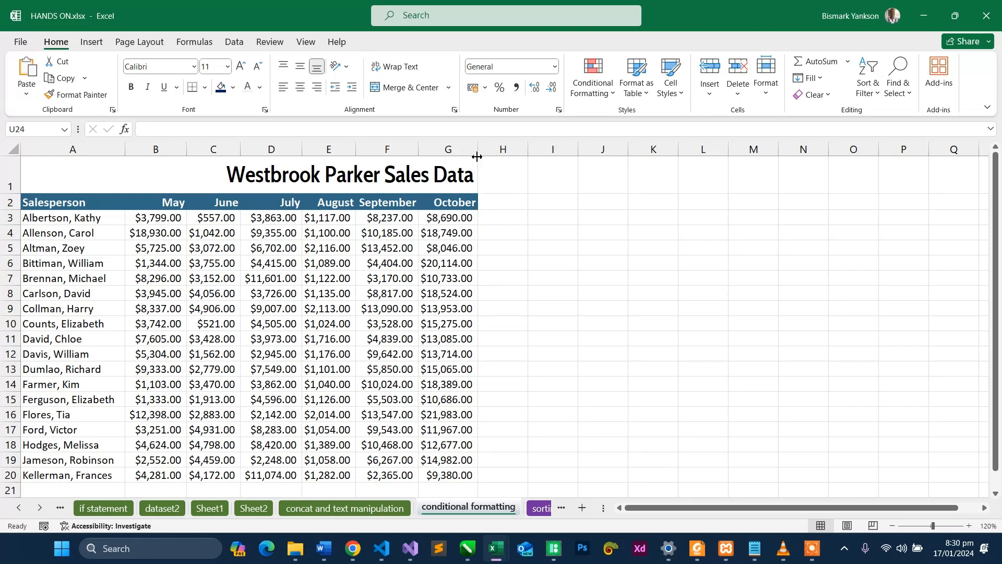
- Widen columns B through G, which hold the May to October sales figures
drag(478, 155, 527, 155)
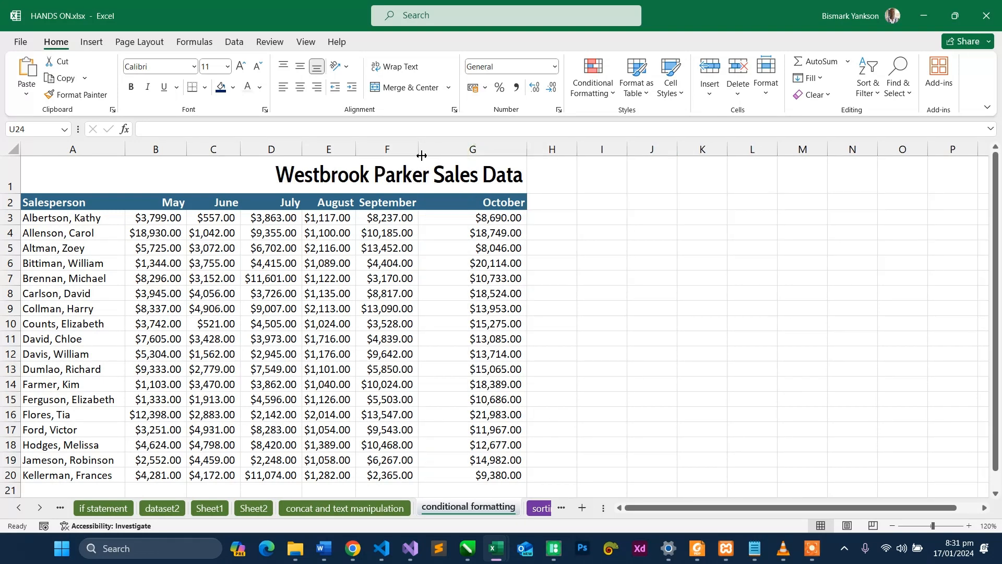
drag(422, 155, 447, 156)
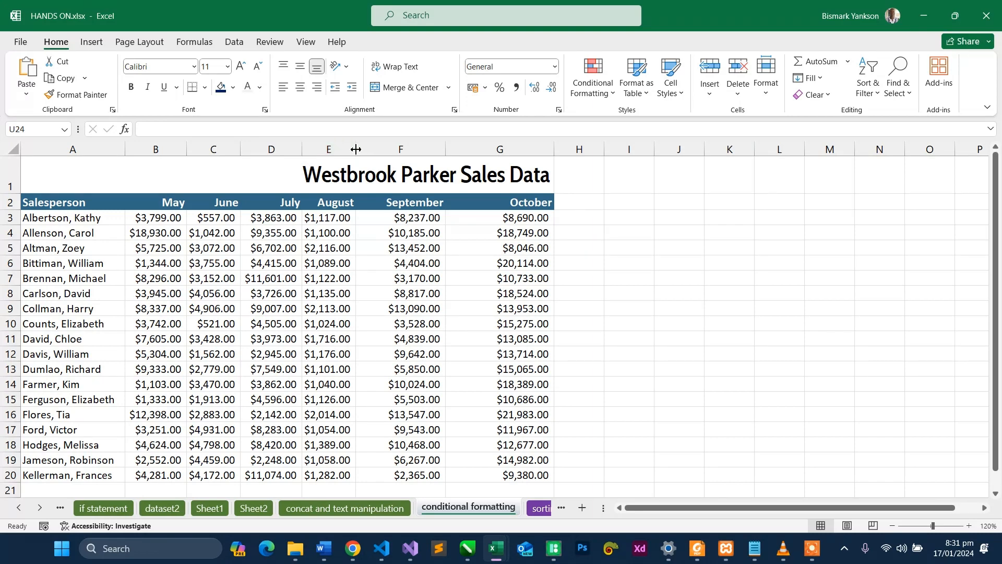
drag(355, 149, 389, 149)
drag(301, 149, 356, 150)
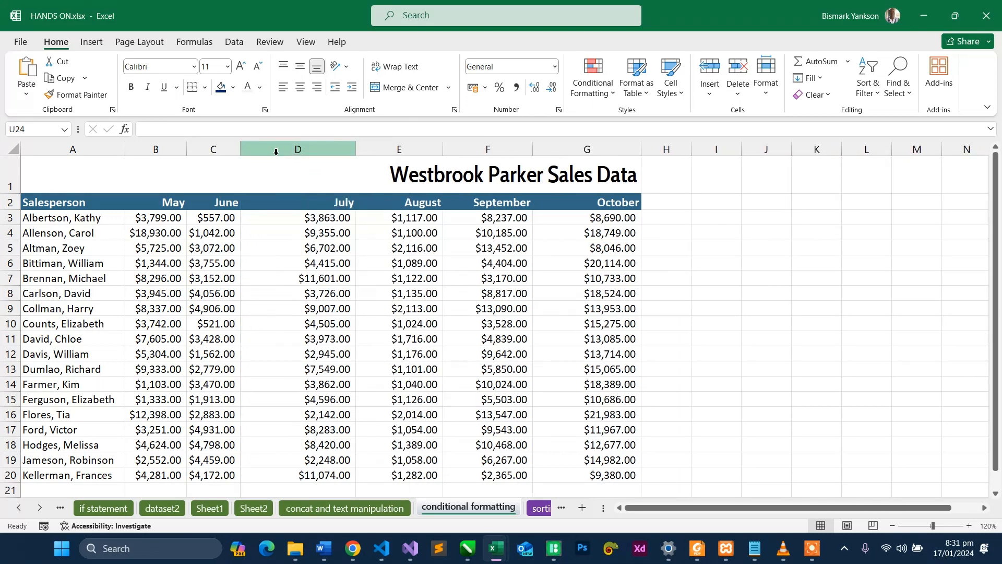
drag(240, 150, 308, 150)
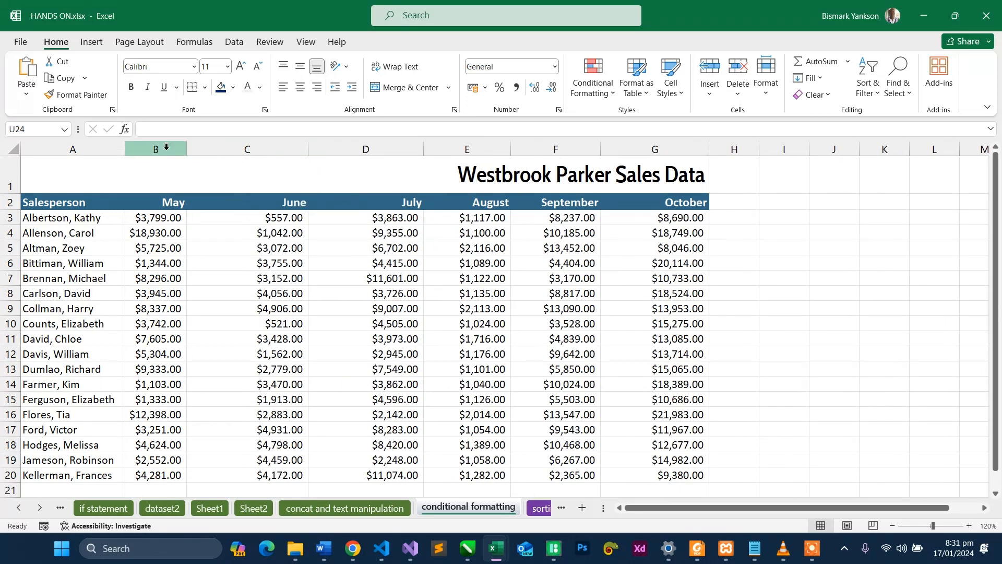
drag(187, 149, 209, 156)
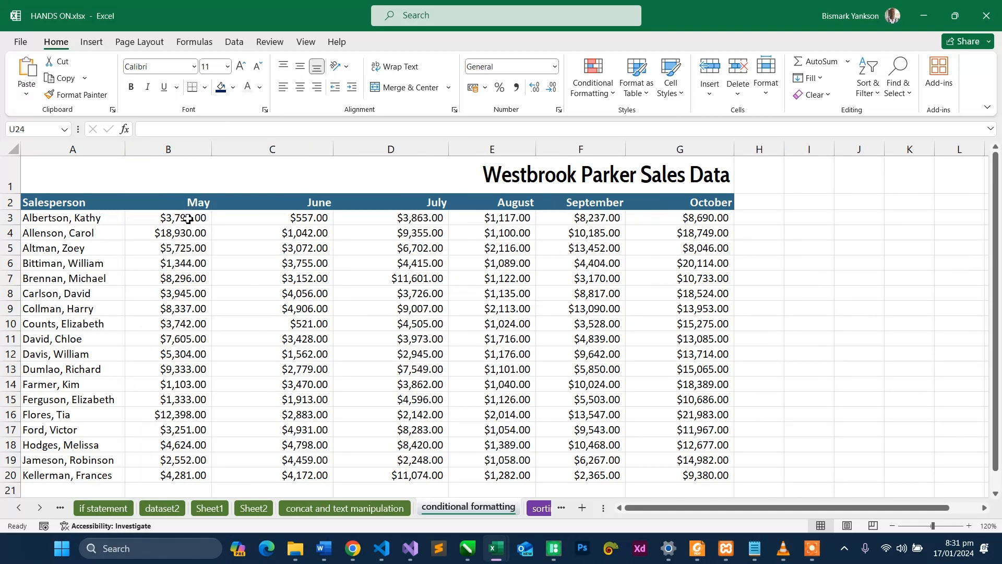
- For the May sales in B3:B20, examine the Conditional Formatting choices, including New Rule, Clear Rules, Manage Rules and Highlight Cells Rules
drag(188, 219, 197, 474)
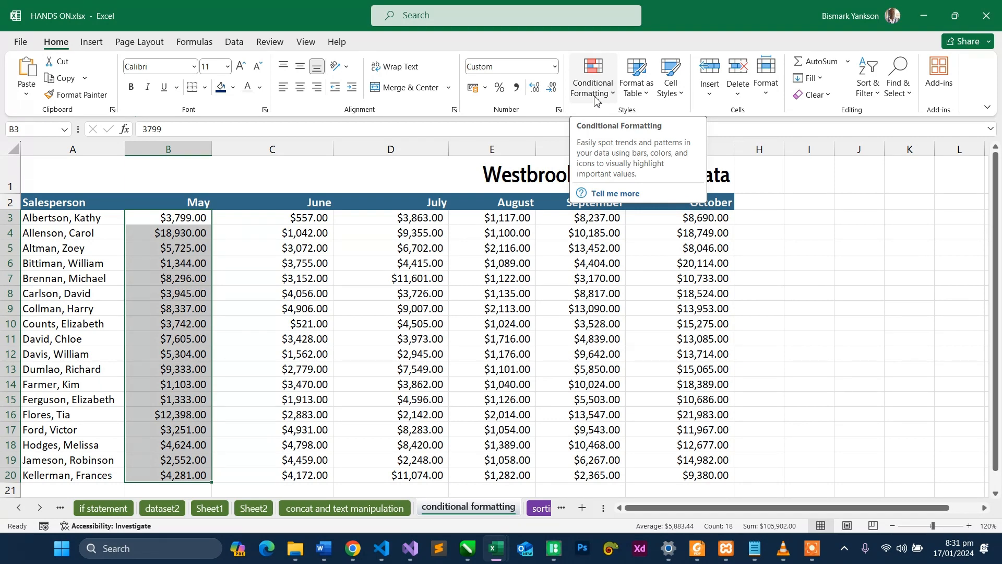
click(595, 100)
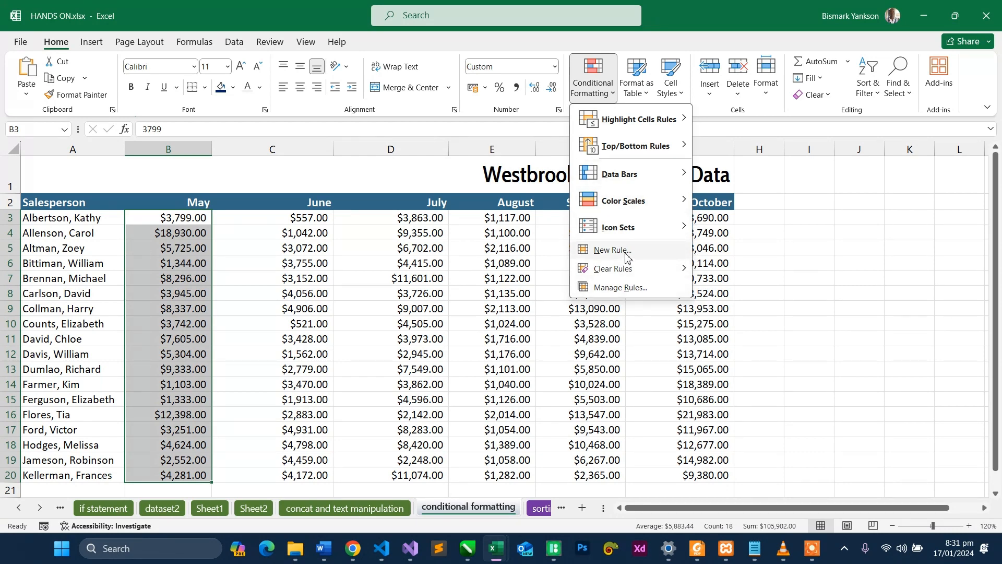
mouse_move(624, 273)
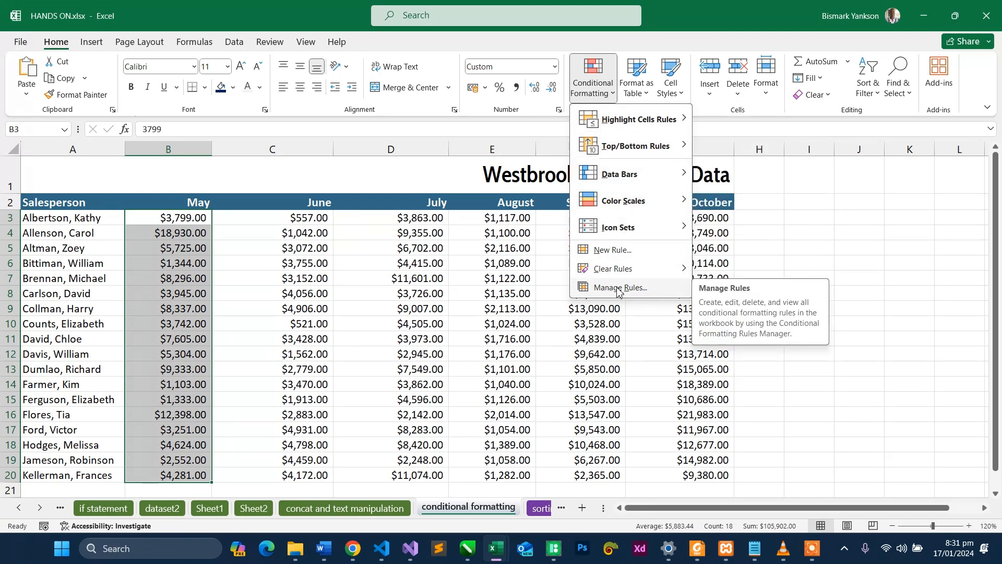
mouse_move(646, 125)
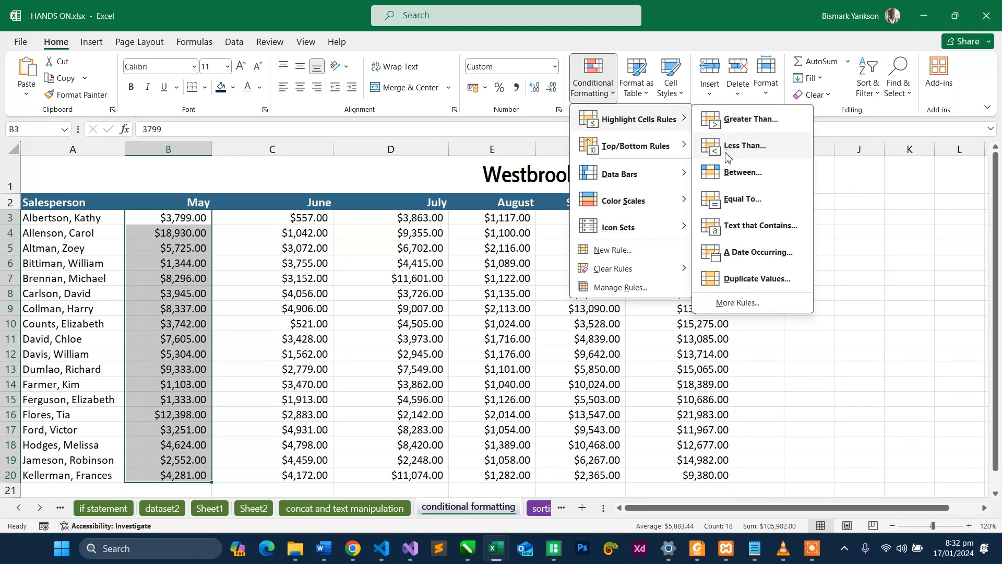
key(Escape)
key(Escape)
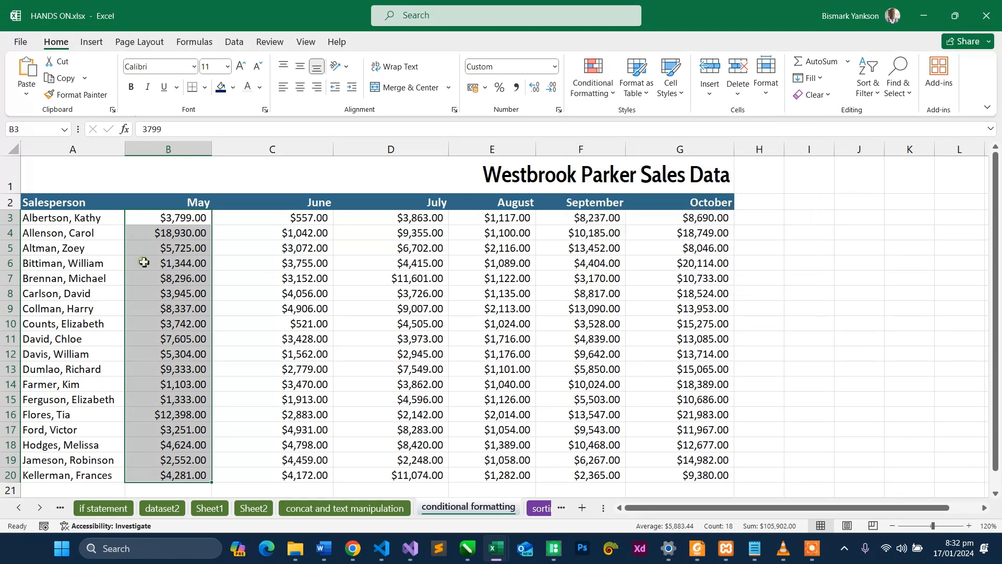
click(174, 216)
double_click(174, 216)
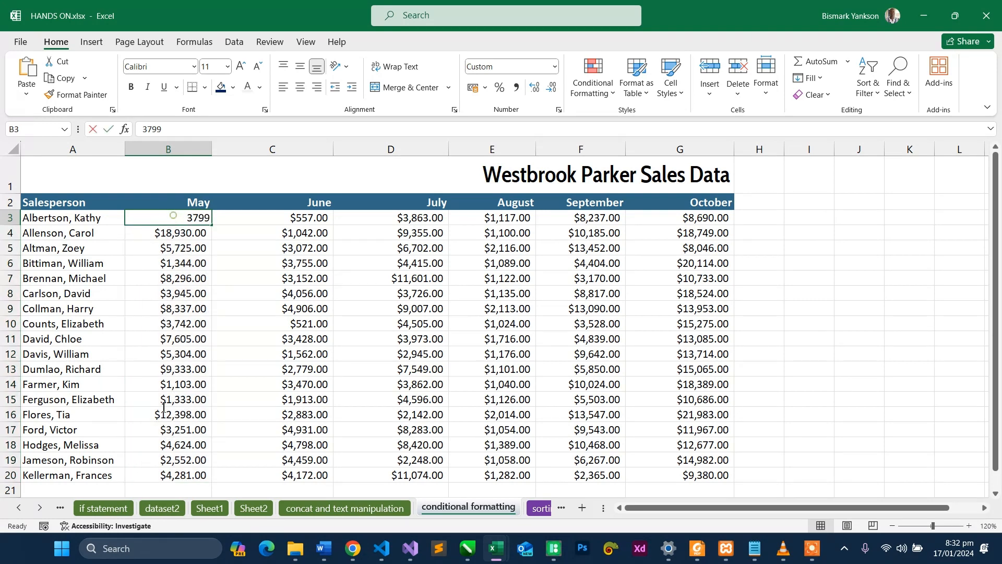
click(232, 345)
- Highlight May sales in B3:B20 that are less than 3500 with Light Red Fill with Dark Red Text
drag(195, 216, 193, 475)
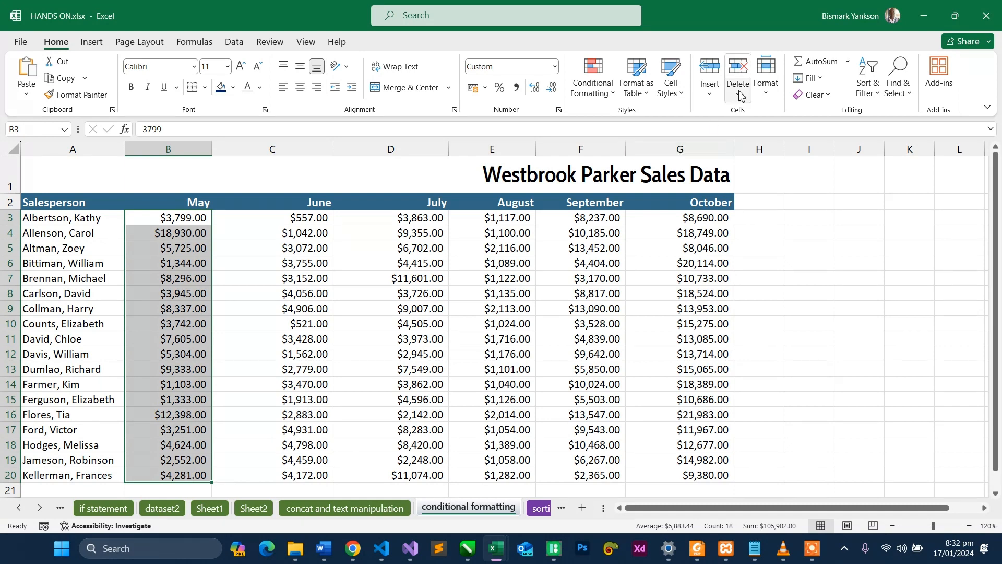
click(594, 97)
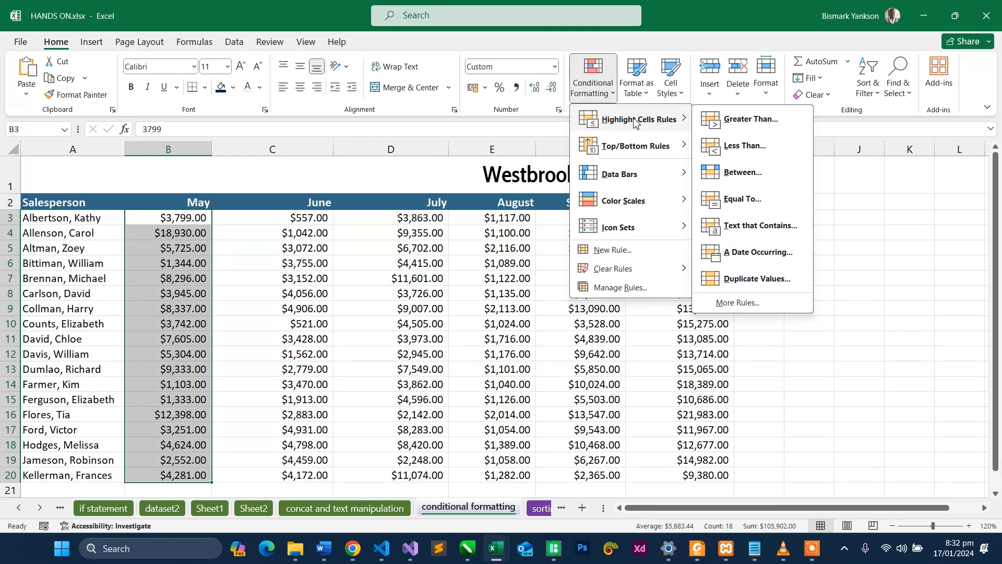
click(740, 144)
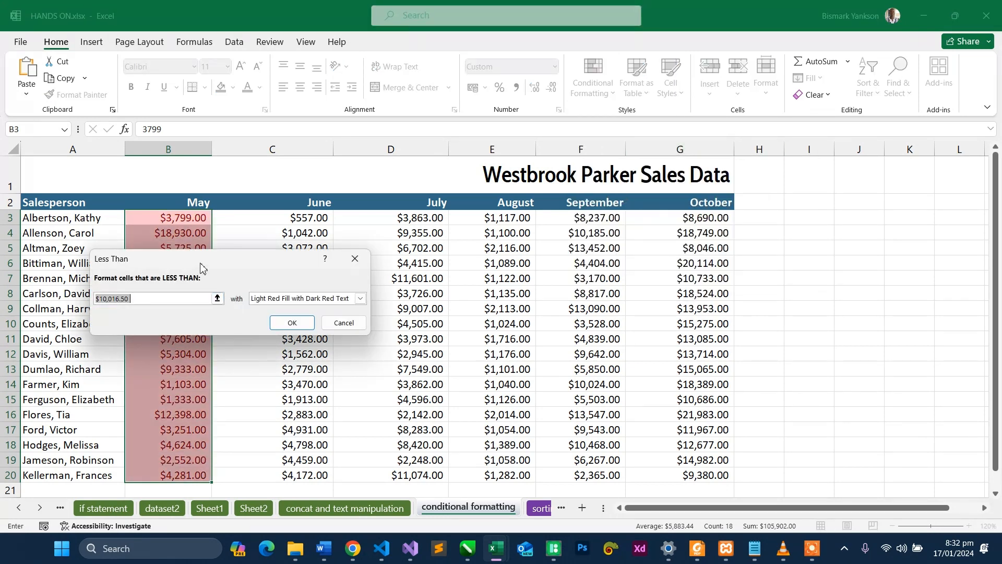
drag(219, 259, 566, 218)
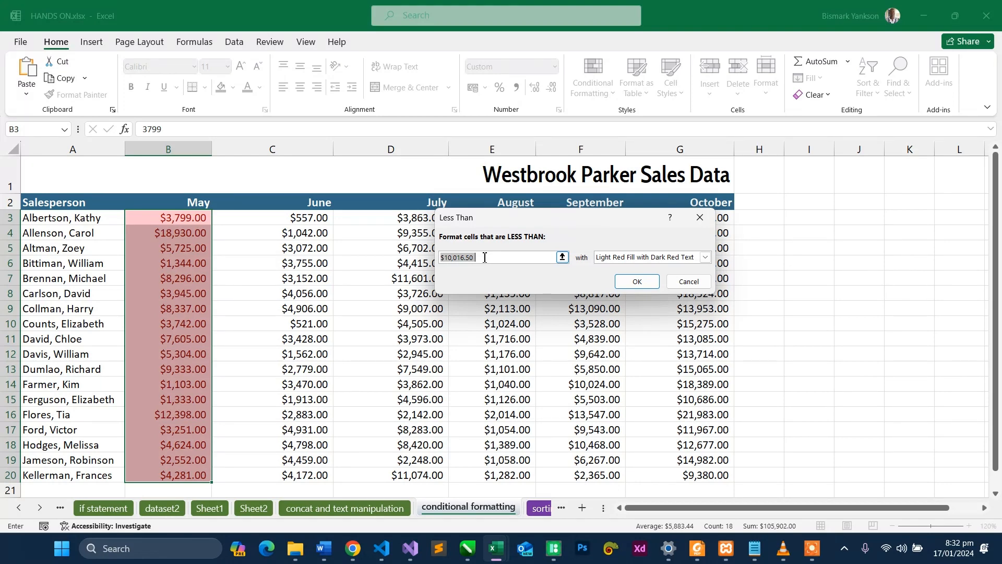
text(5)
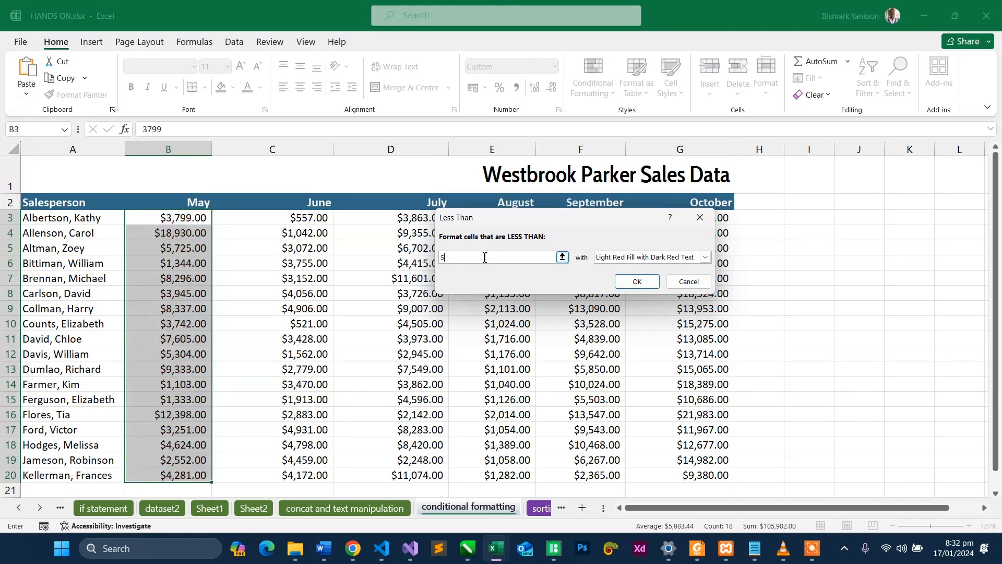
key(BackSpace)
text(3500)
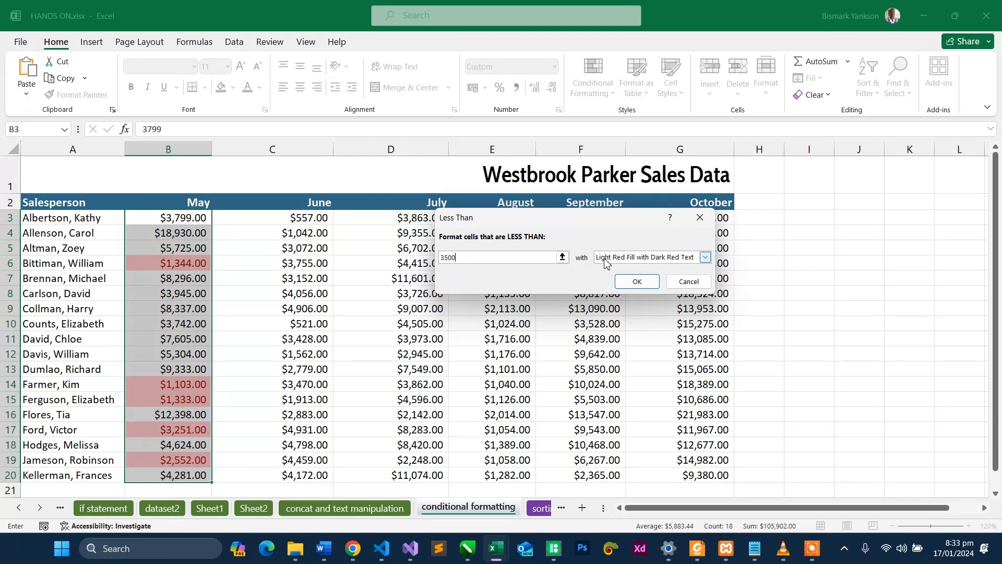
click(653, 280)
click(438, 311)
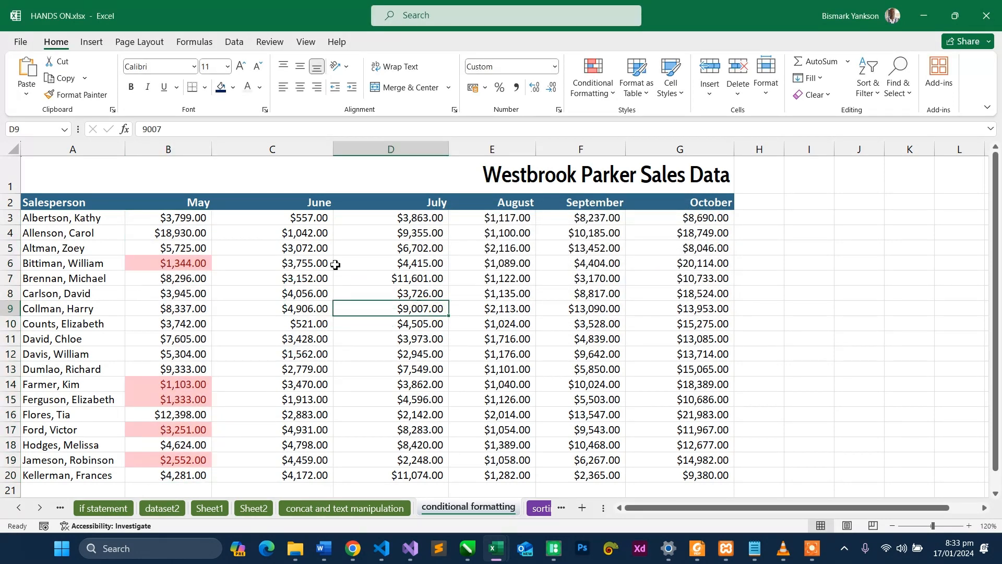
- Set the May sales figure in B9 to 2000 to test the less-than rule
drag(1000, 211, 1000, 241)
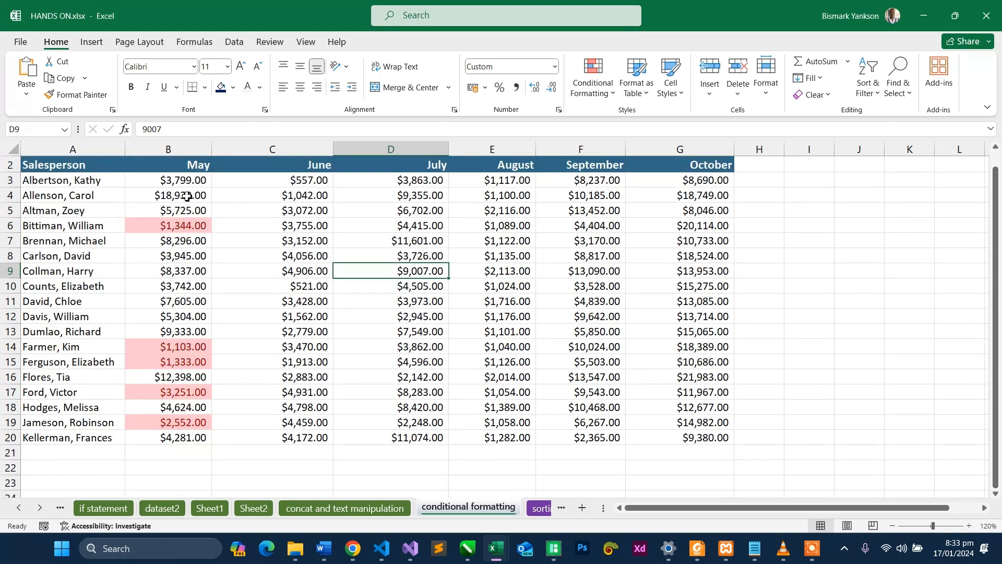
click(177, 242)
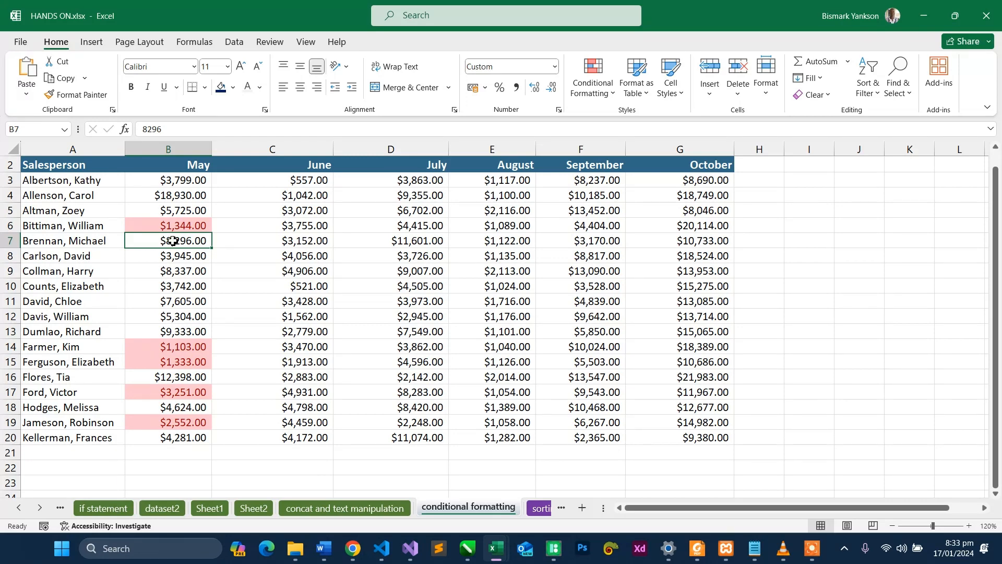
click(180, 272)
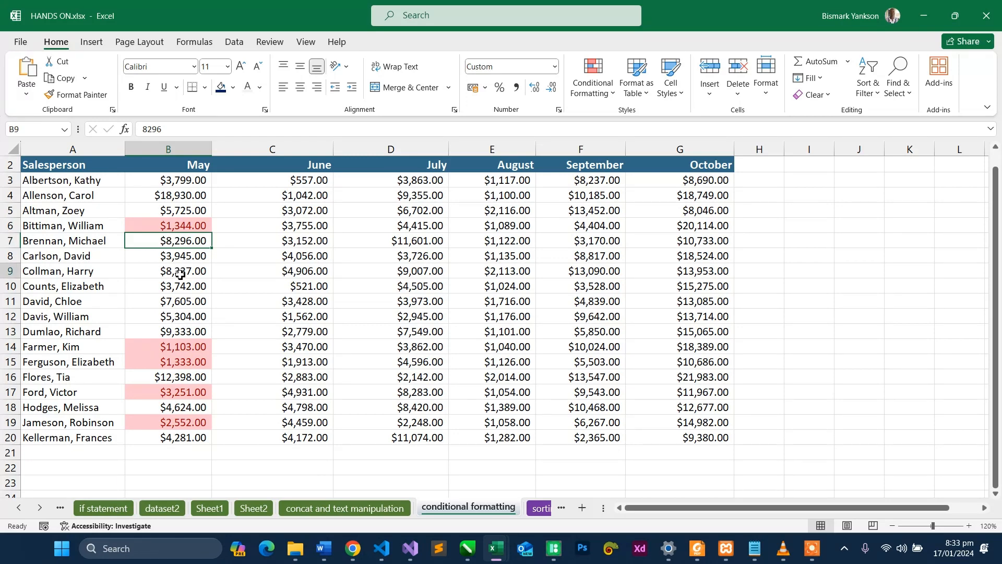
text(2000)
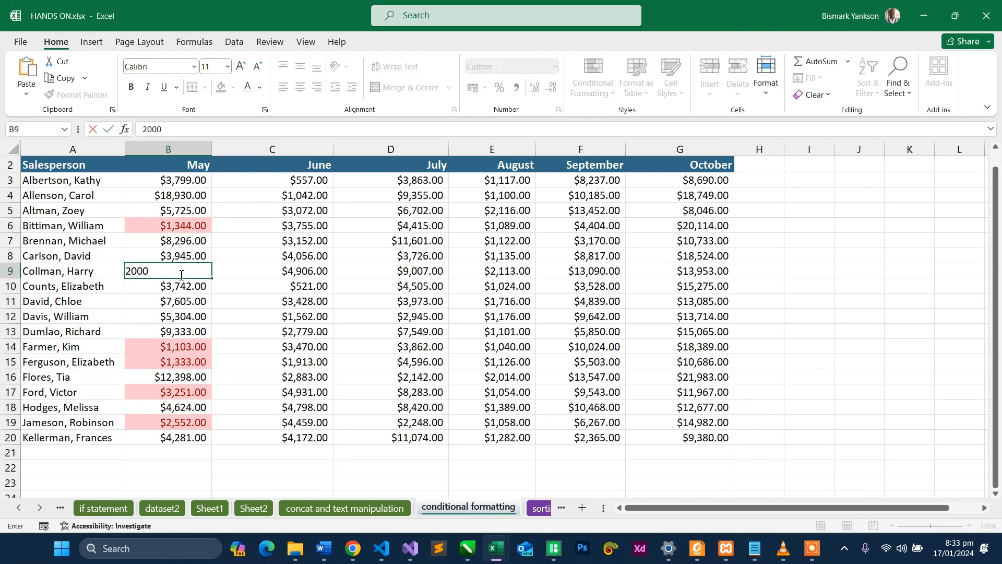
key(Return)
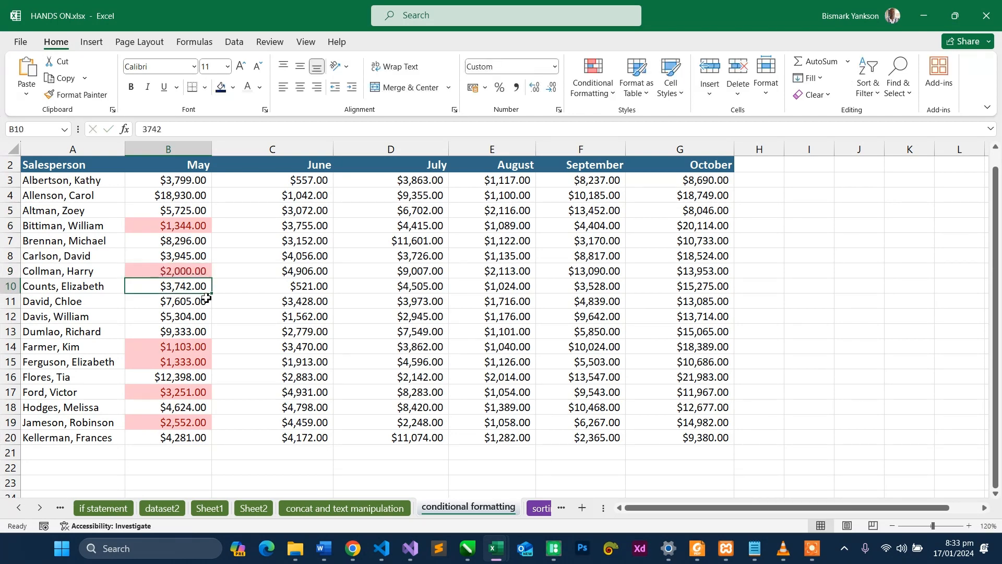
- Change the May sales figure in B3 to 3450 to test the rule just under its limit
double_click(194, 183)
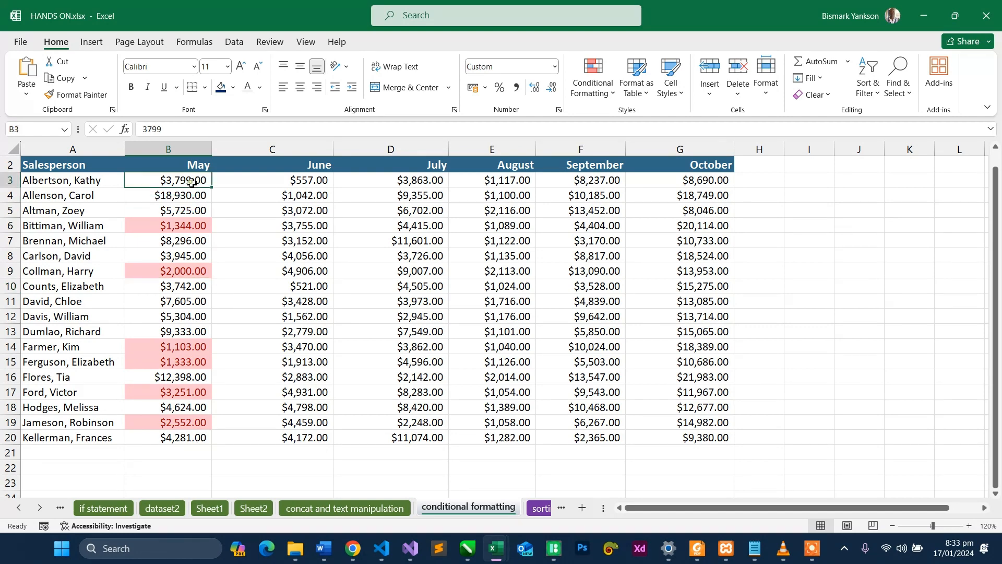
key(BackSpace)
key(BackSpace)
key(BackSpace)
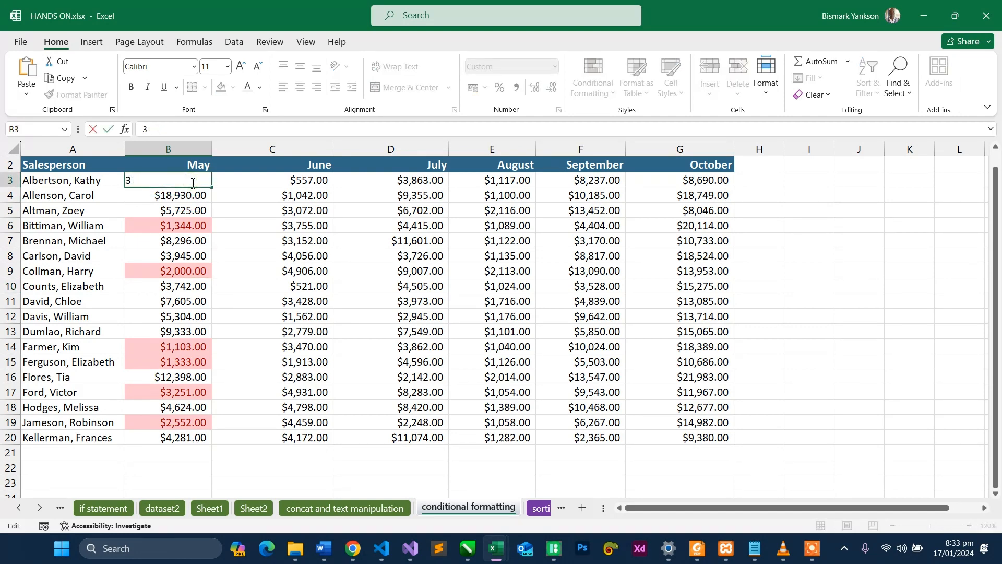
text(450)
key(Return)
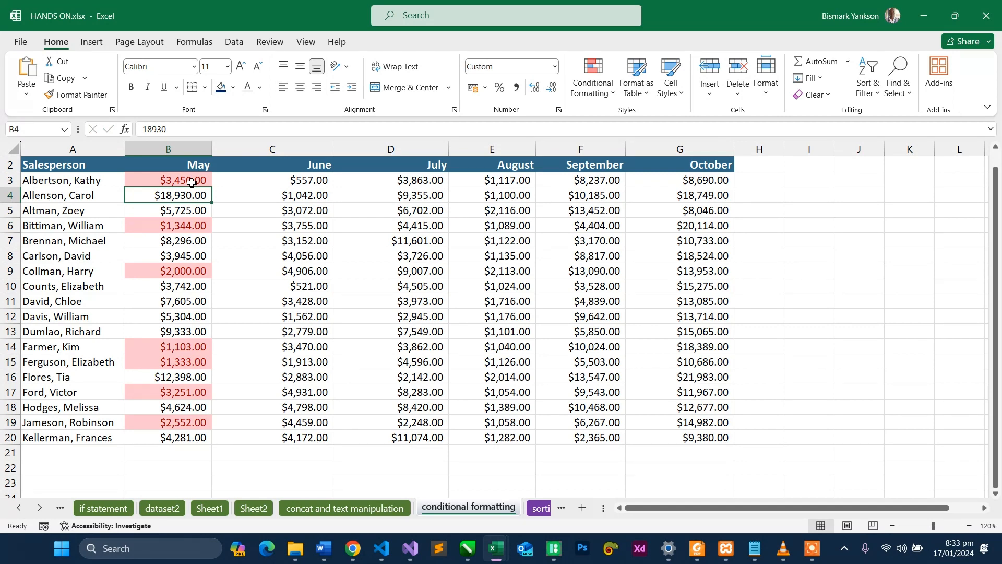
drag(192, 182, 200, 446)
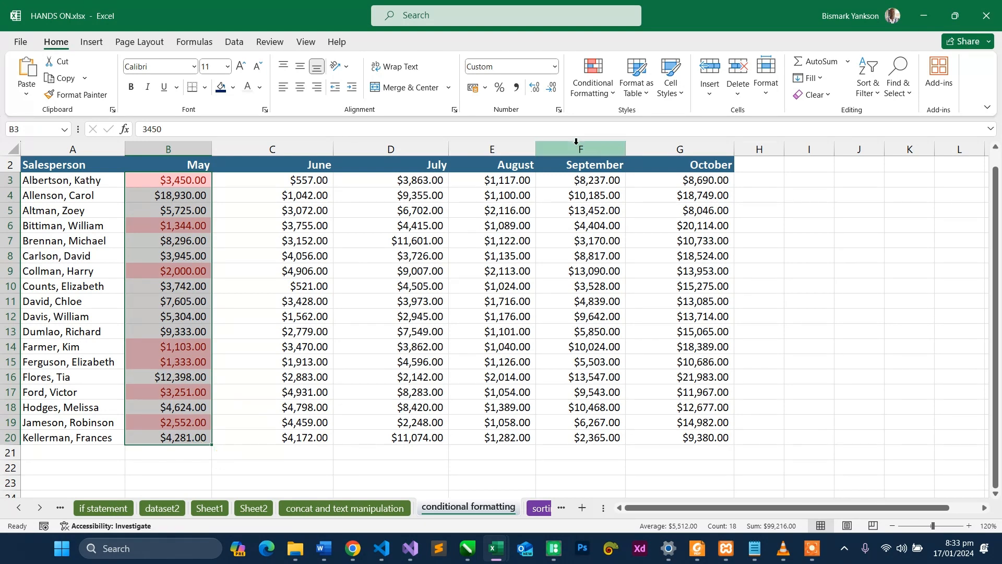
drag(302, 182, 301, 443)
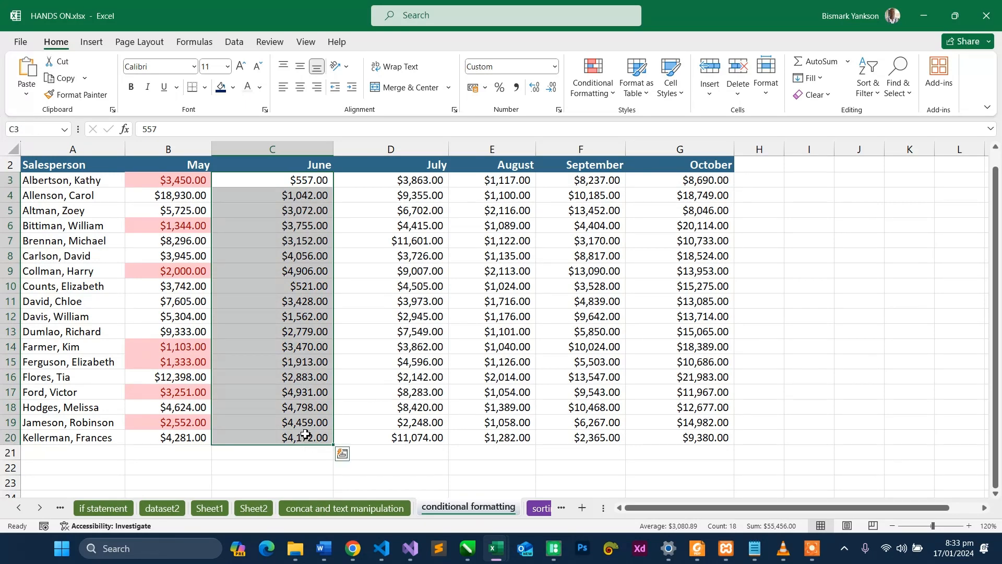
click(179, 183)
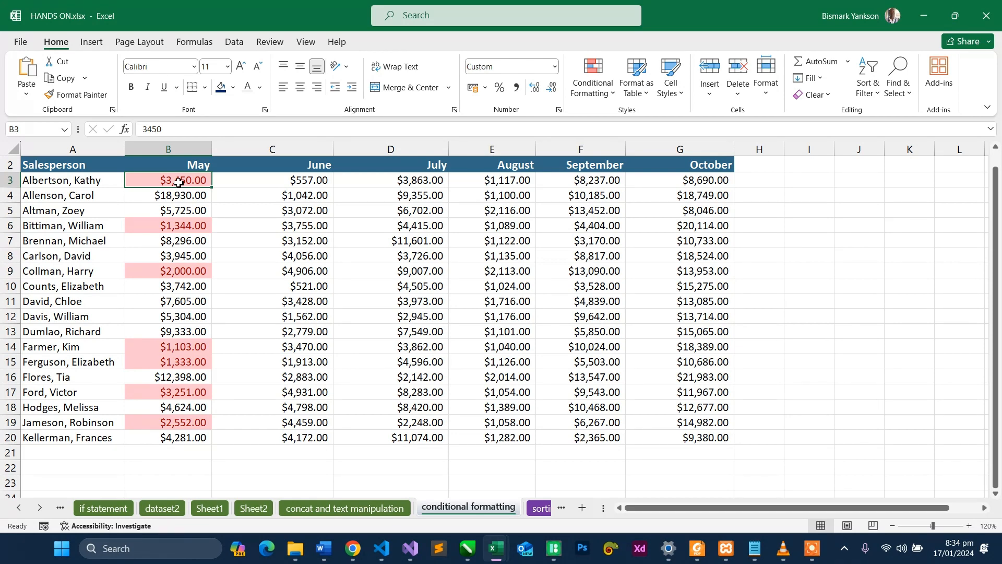
- Manually format the June sales figure in C3 with a red font and a light green fill
click(308, 185)
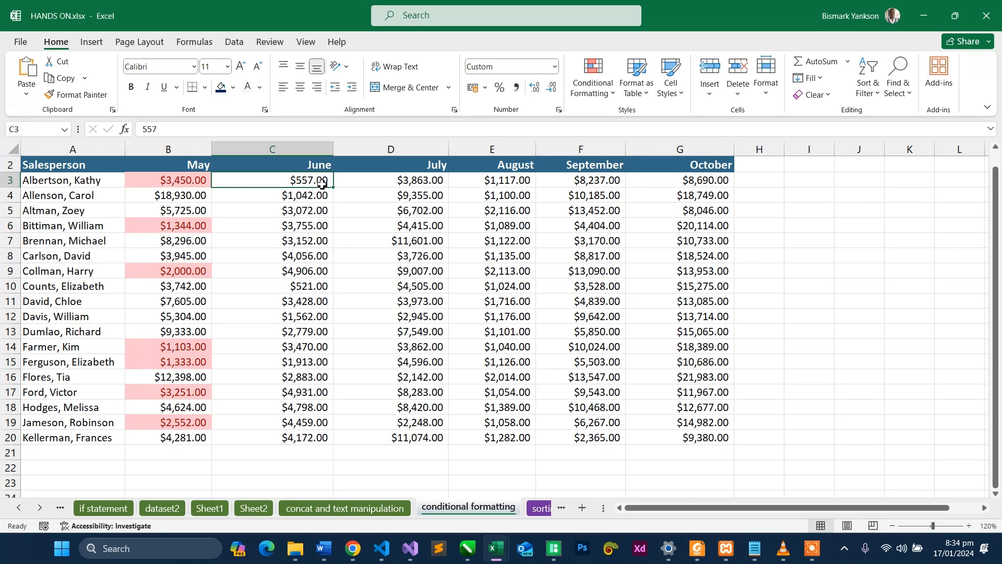
click(259, 88)
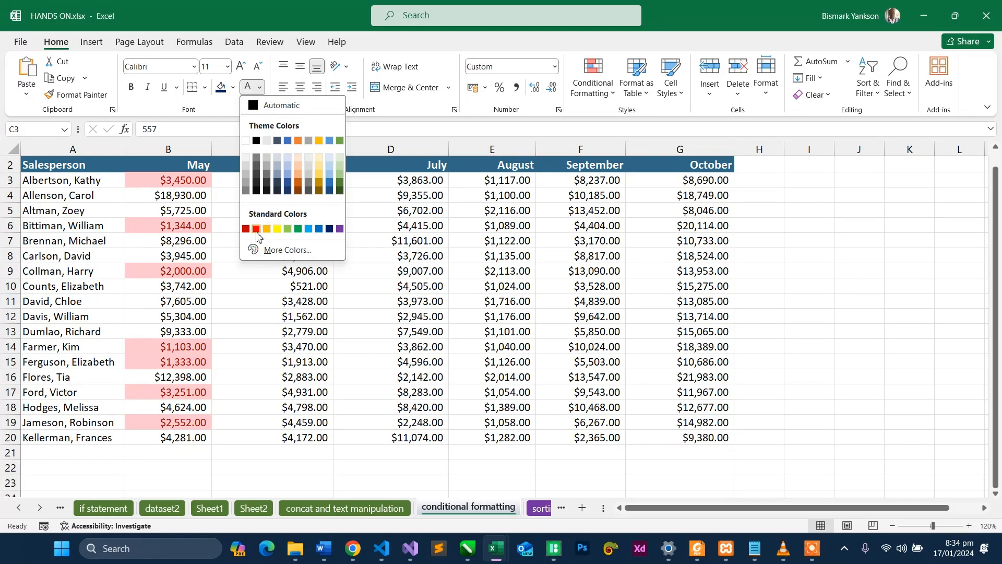
click(256, 229)
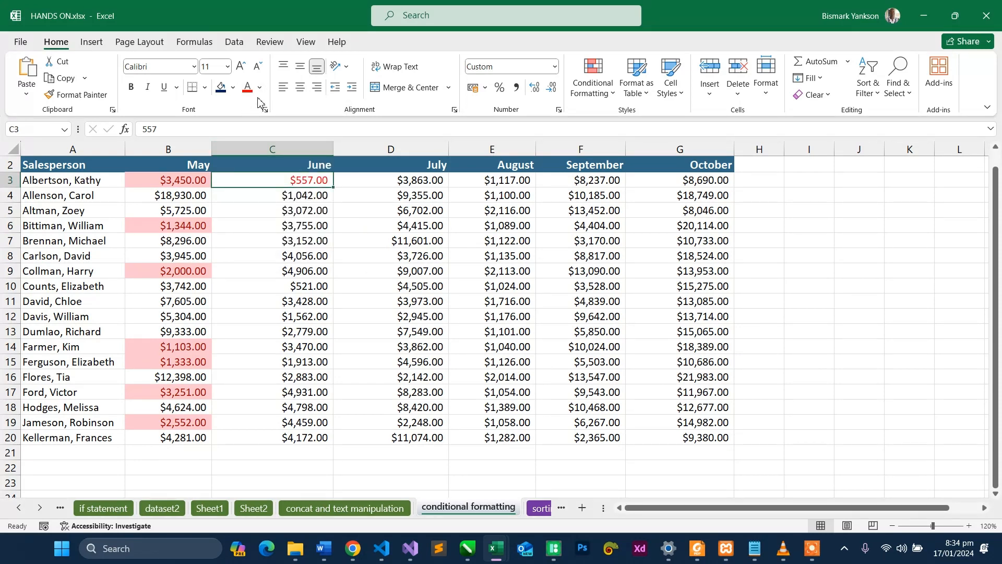
click(232, 88)
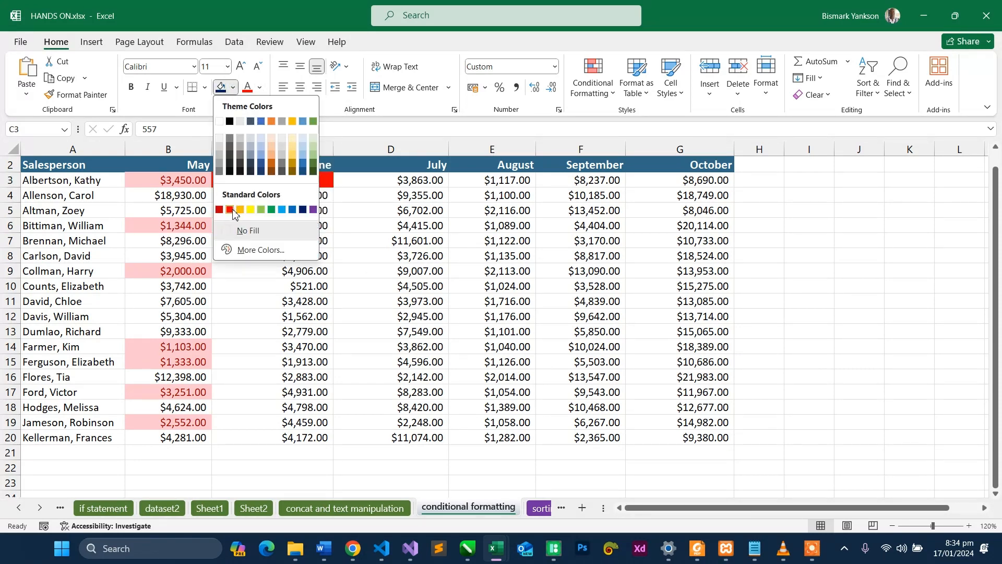
click(314, 151)
click(322, 210)
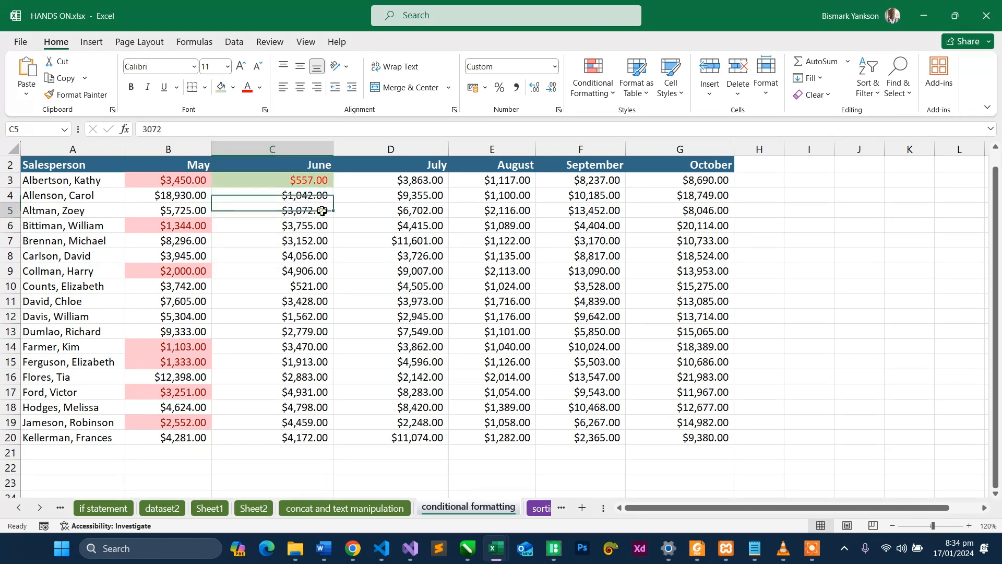
- Apply the same red font and light green fill by hand to the June figures in C4 and C10
click(308, 198)
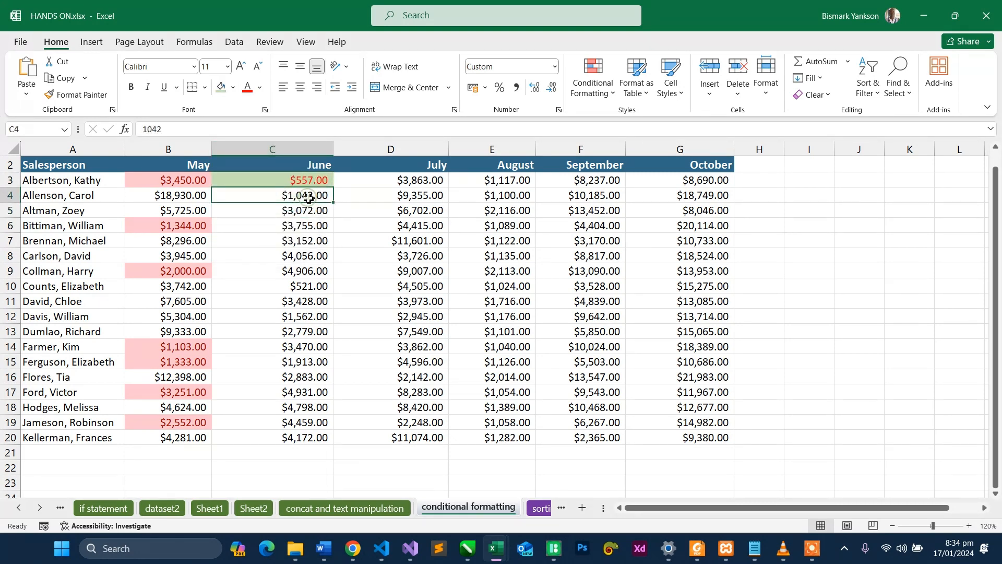
click(248, 87)
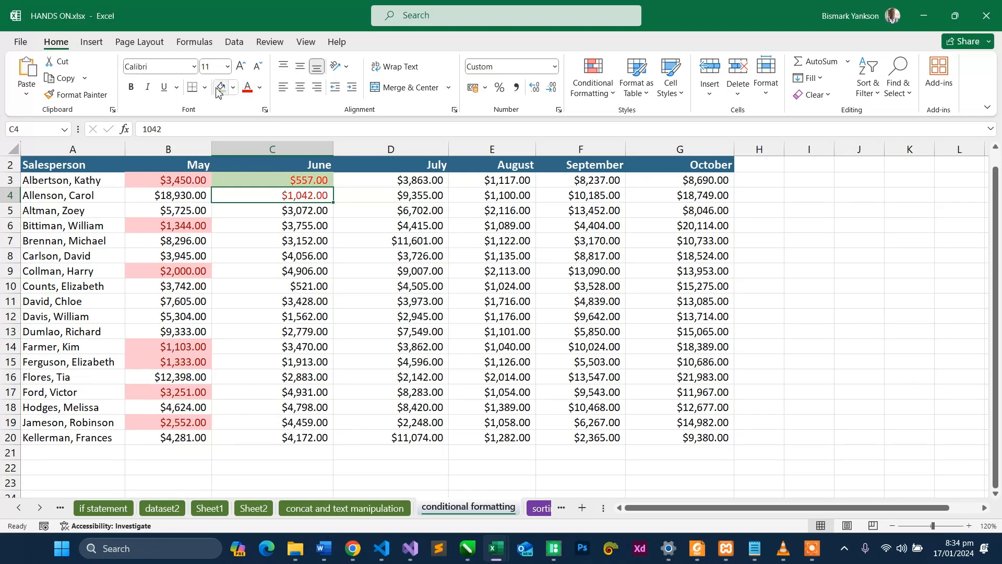
click(219, 88)
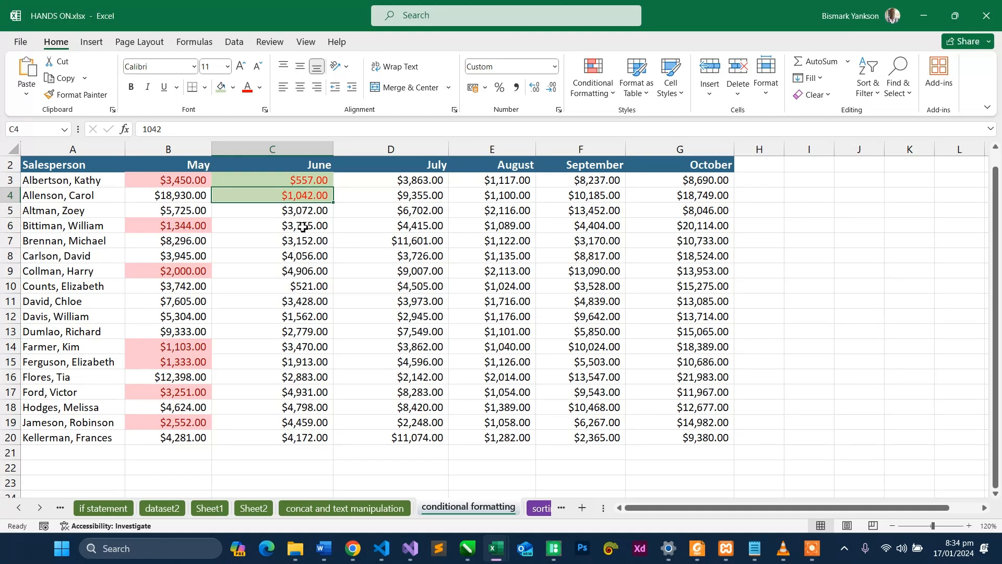
click(298, 285)
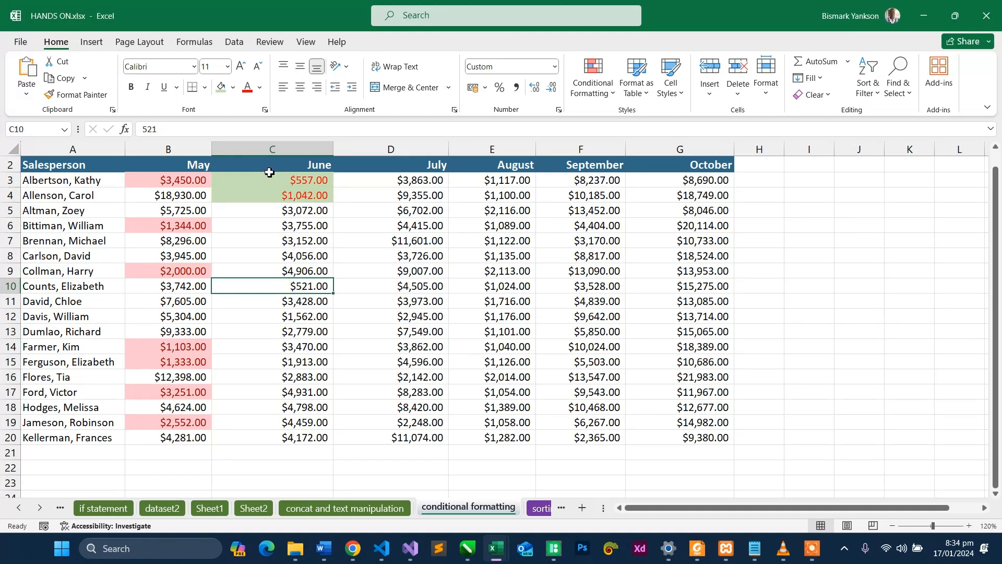
click(221, 88)
click(247, 87)
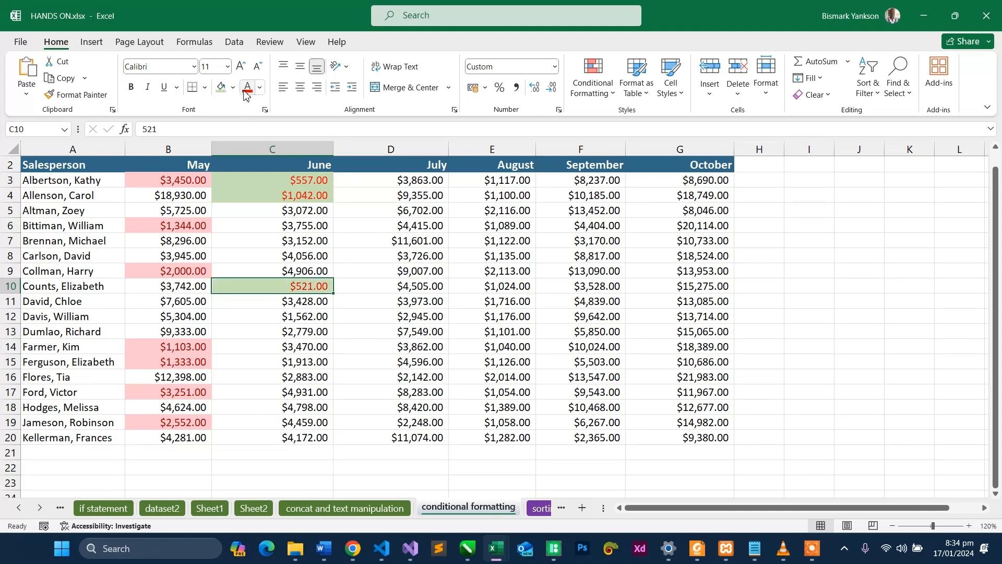
click(355, 259)
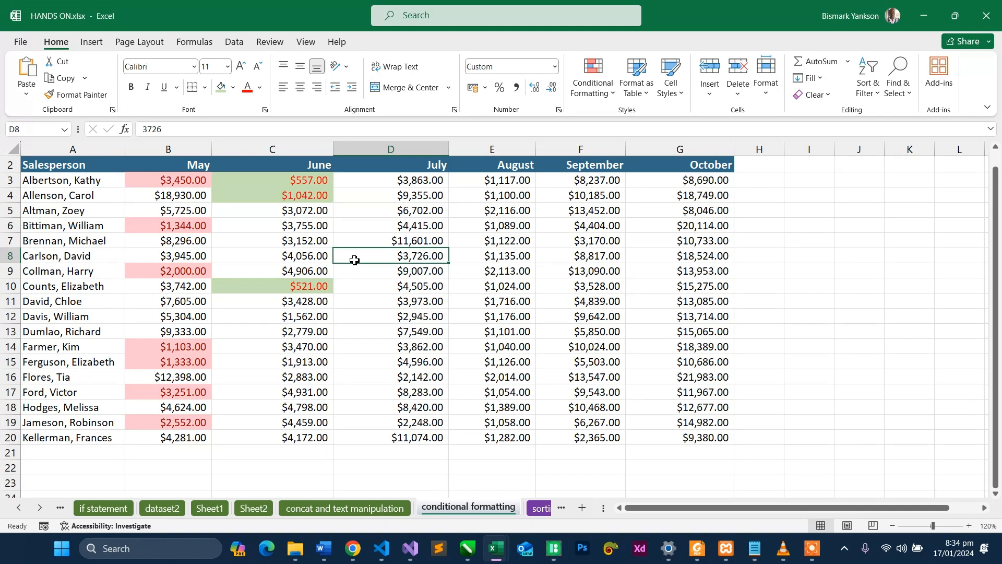
- Undo the manual font and fill colors on the June figures in C3, C4 and C10
key(ctrl+z)
key(ctrl+z)
key(ctrl+z)
key(ctrl+z)
key(ctrl+z)
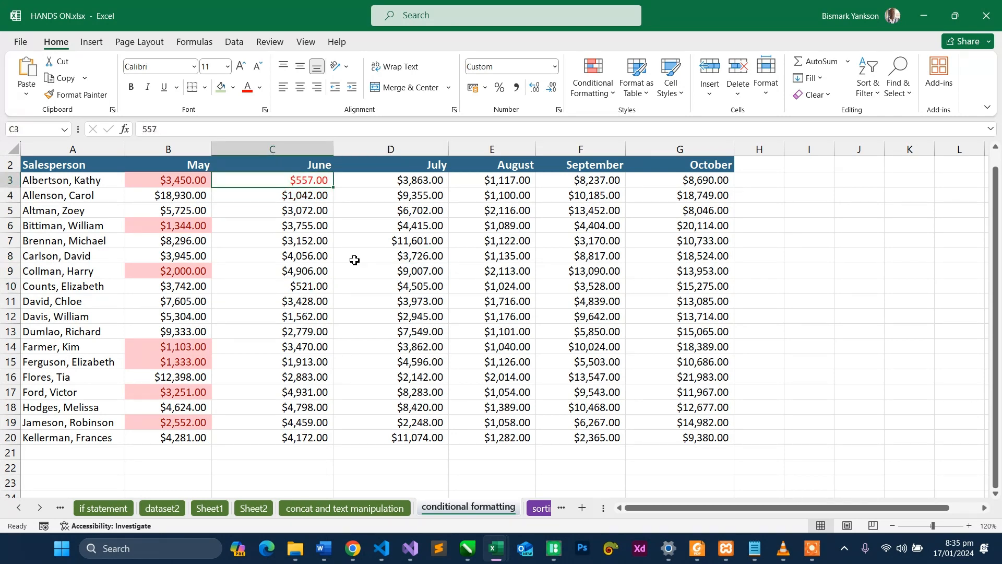
key(ctrl+z)
- Start a new conditional formatting rule for the June sales in C3:C20 and examine the rule types, including the value-based Icon Sets style
drag(313, 181, 315, 438)
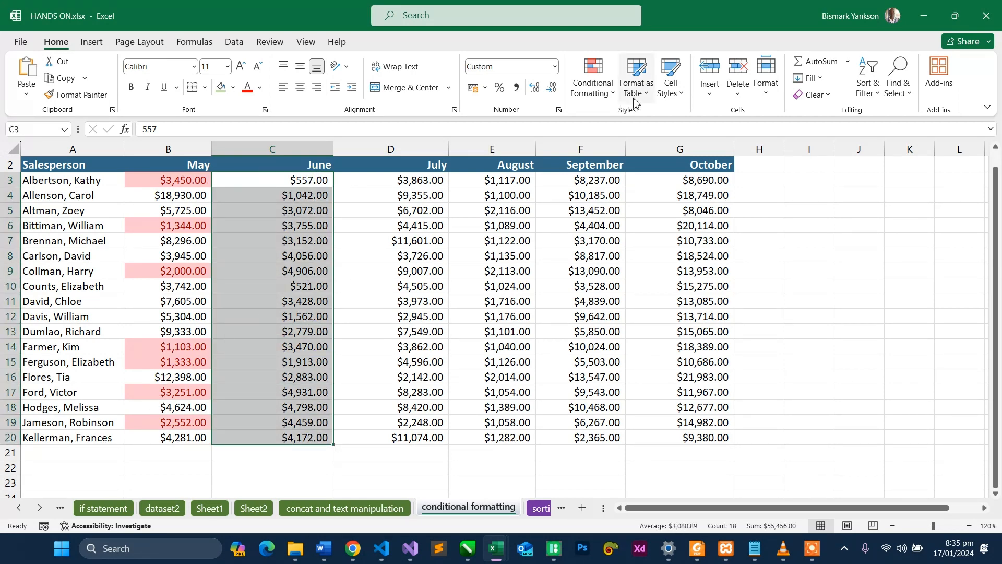
click(594, 84)
mouse_move(682, 125)
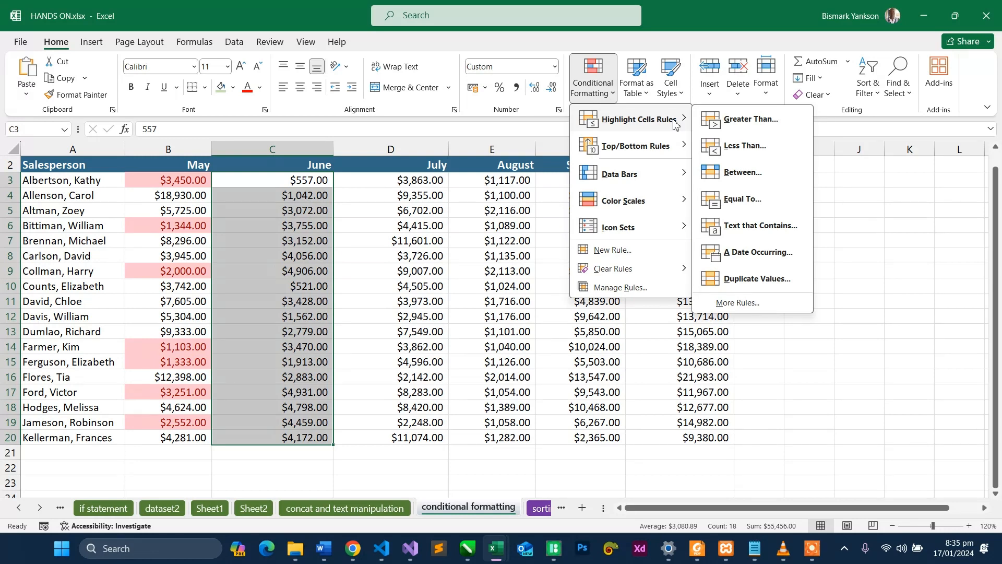
click(612, 255)
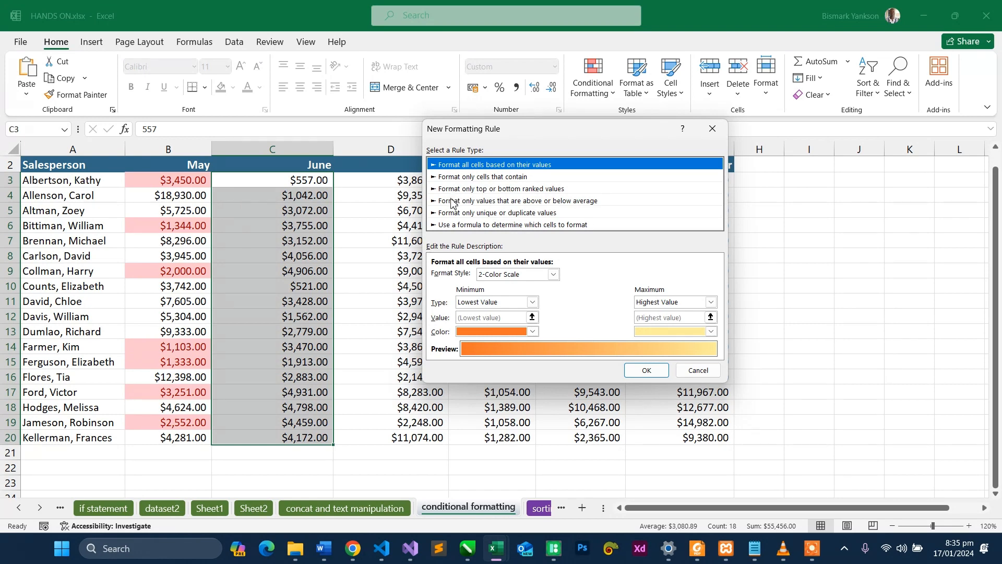
click(467, 202)
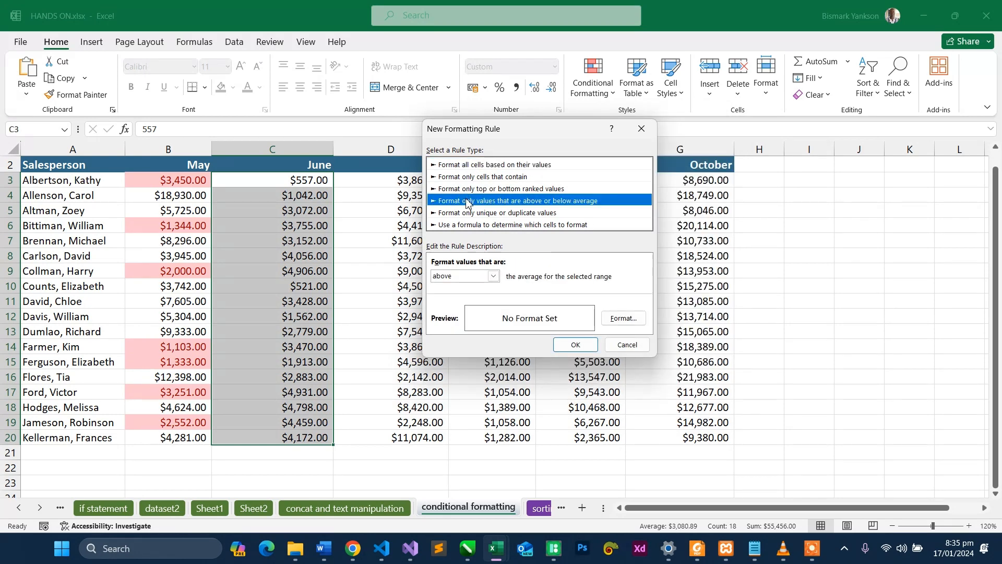
click(481, 167)
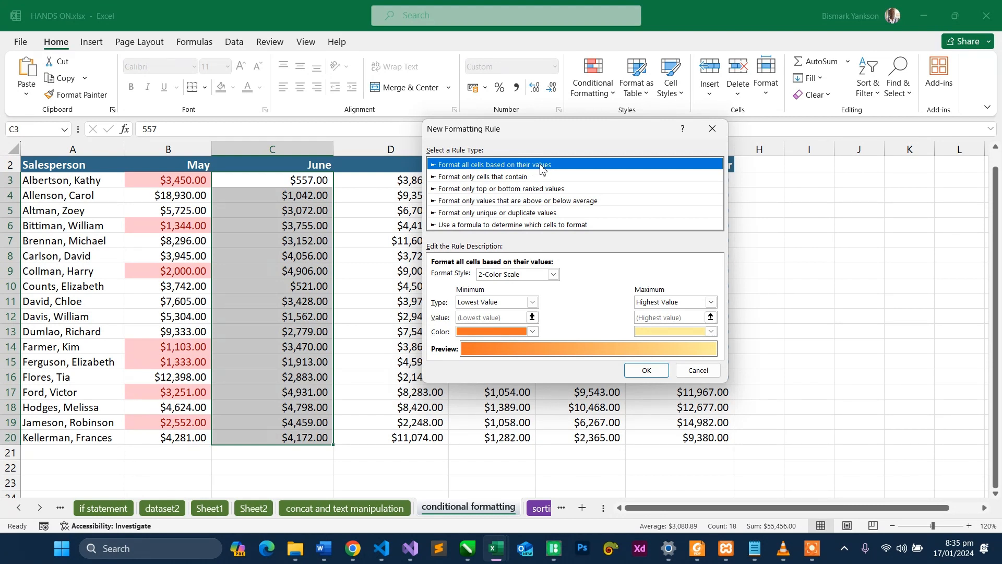
click(554, 275)
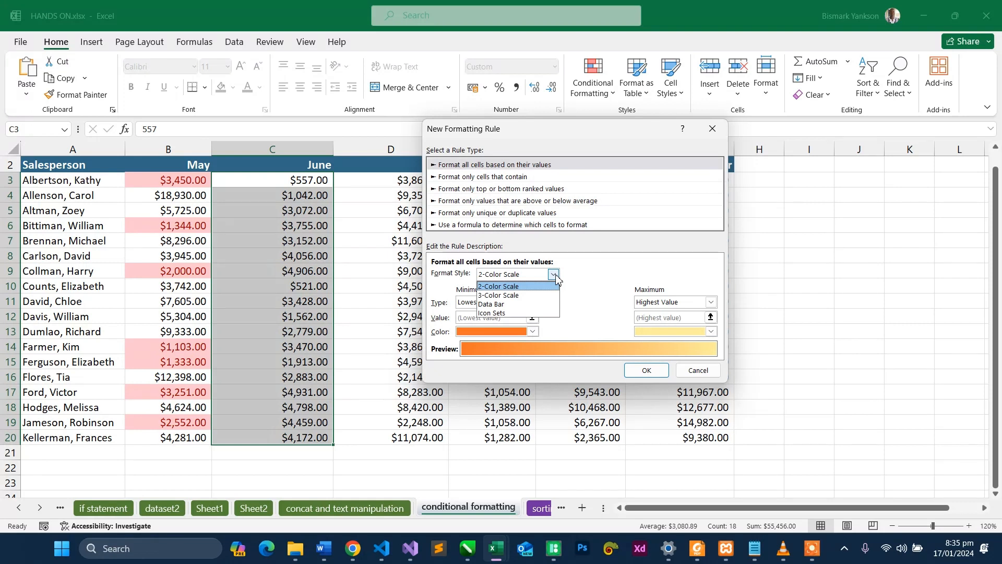
click(520, 313)
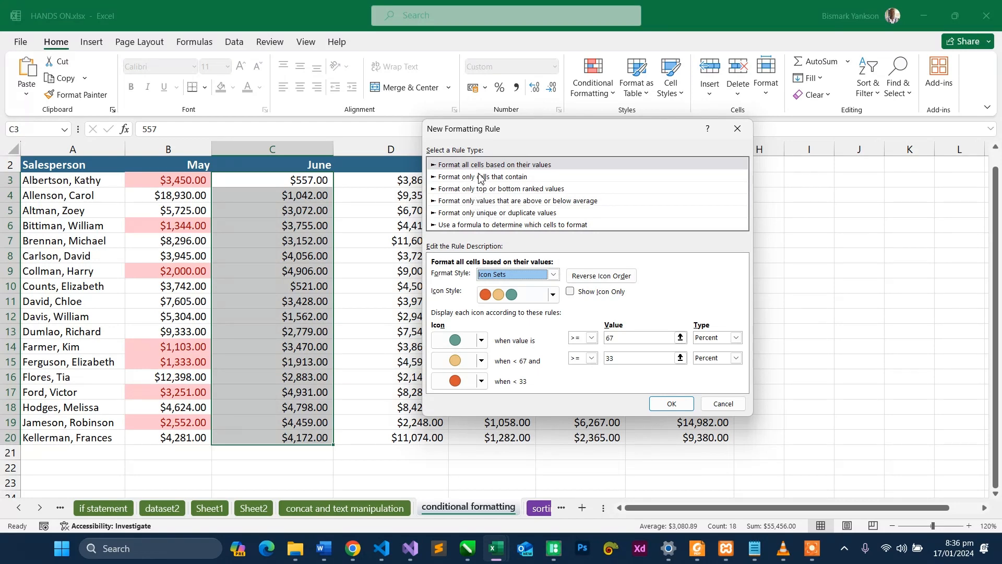
- Set the rule to format only values above the average of the selected range, with a red font color
click(484, 201)
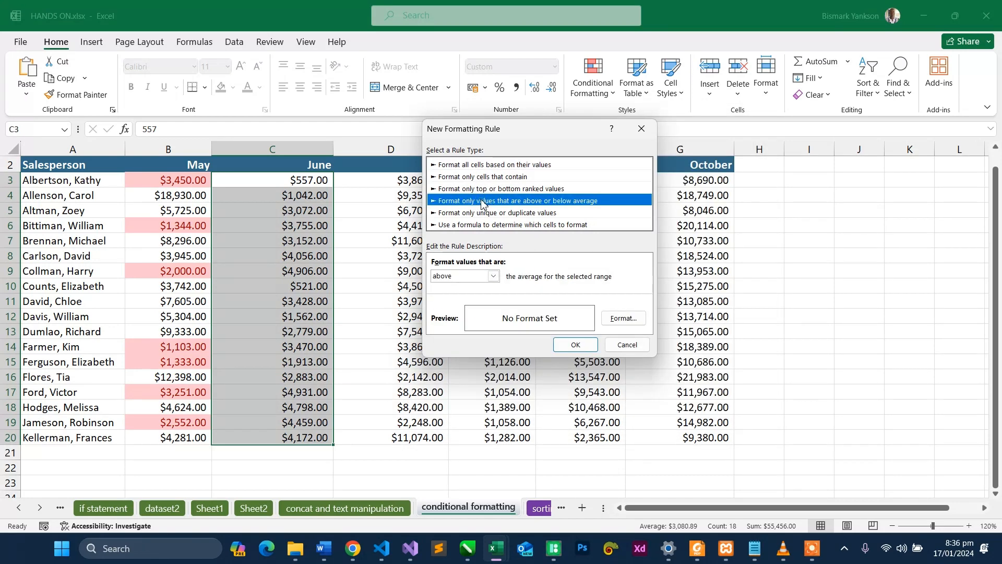
click(496, 279)
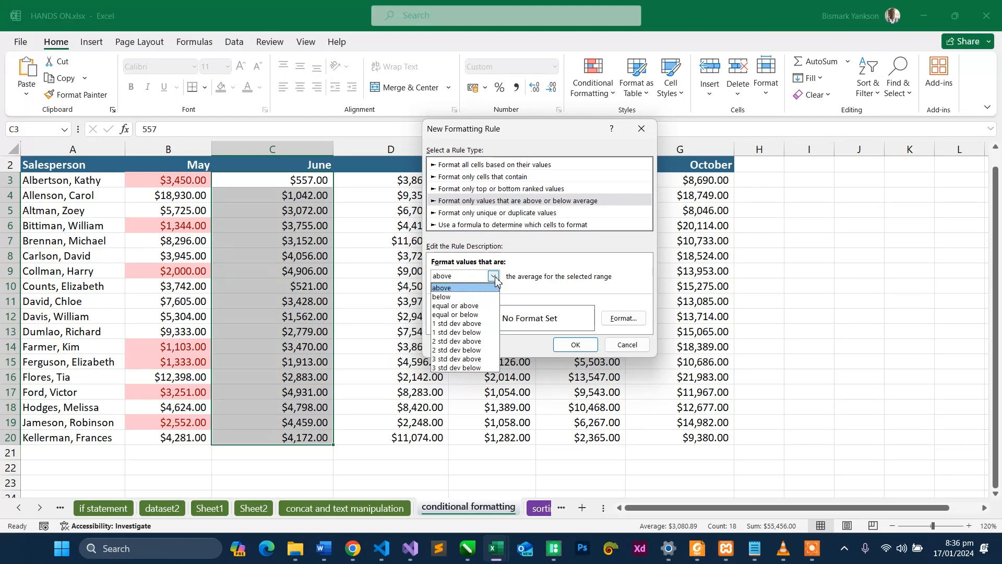
click(474, 290)
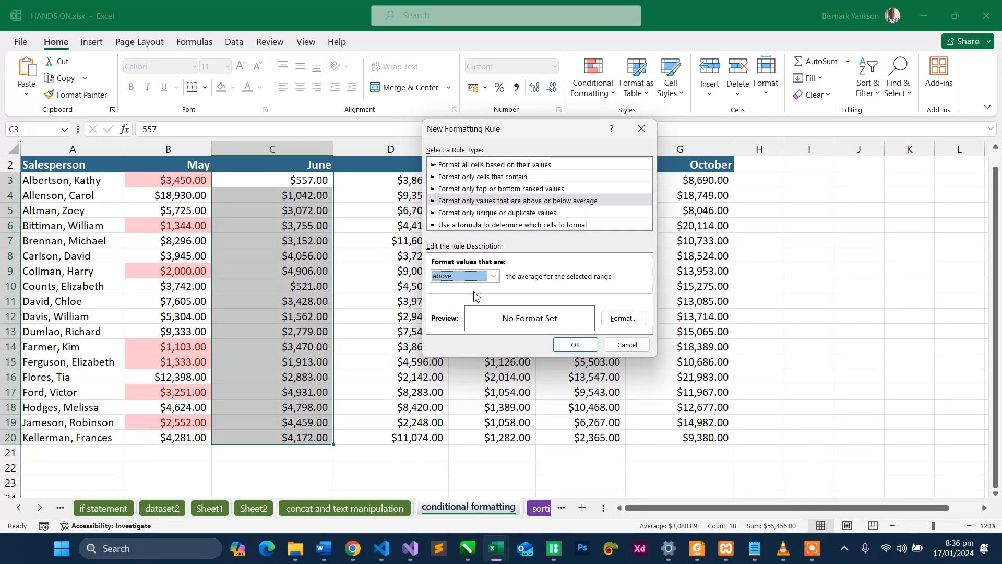
click(619, 321)
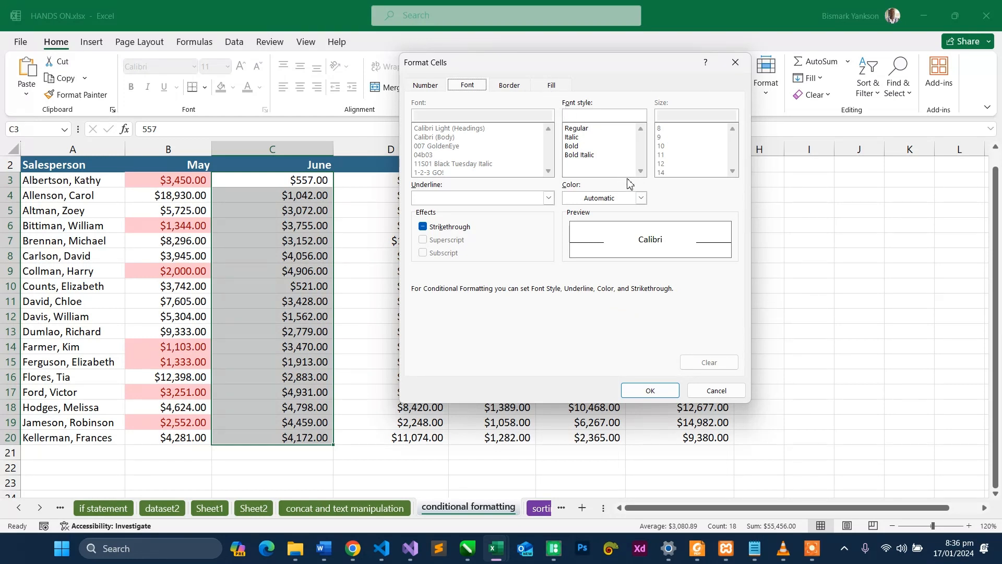
click(641, 198)
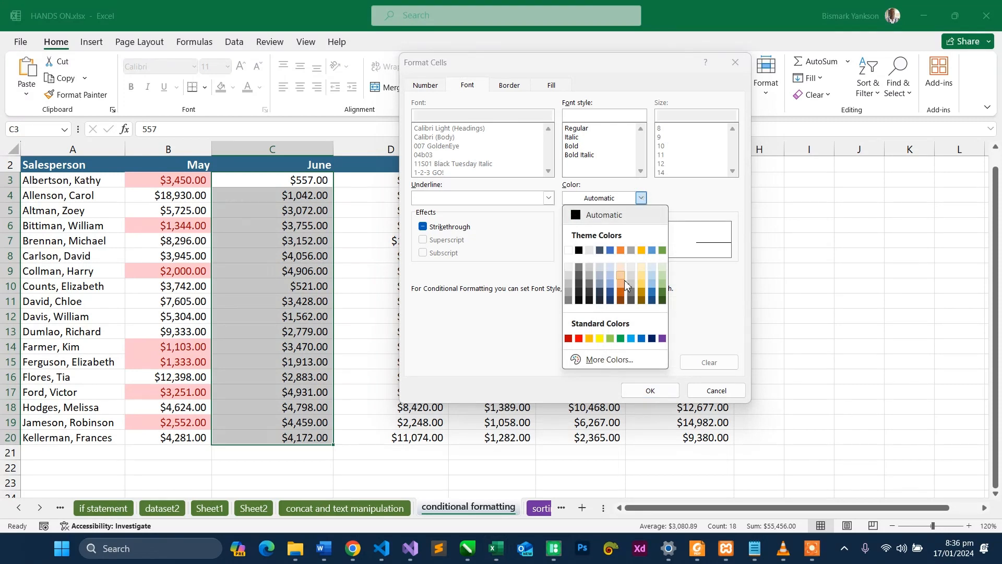
click(579, 338)
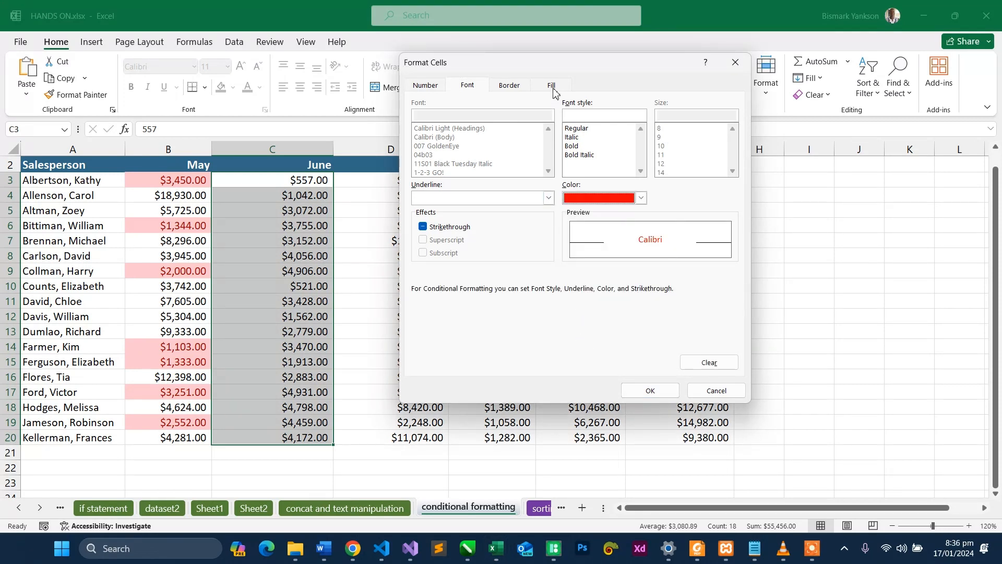
- Examine the number, font, border and fill options available for the above-average rule's cell format
click(425, 86)
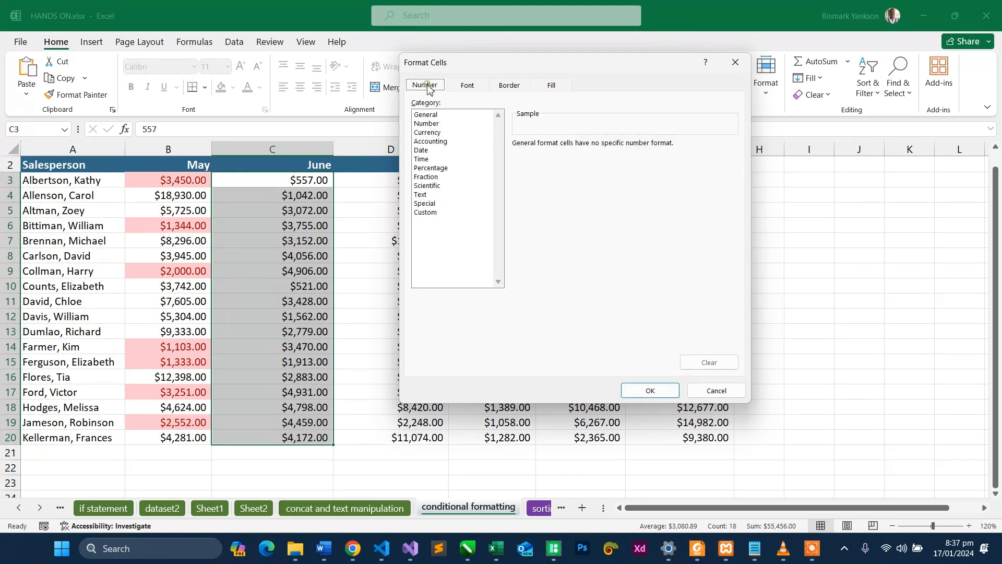
click(464, 89)
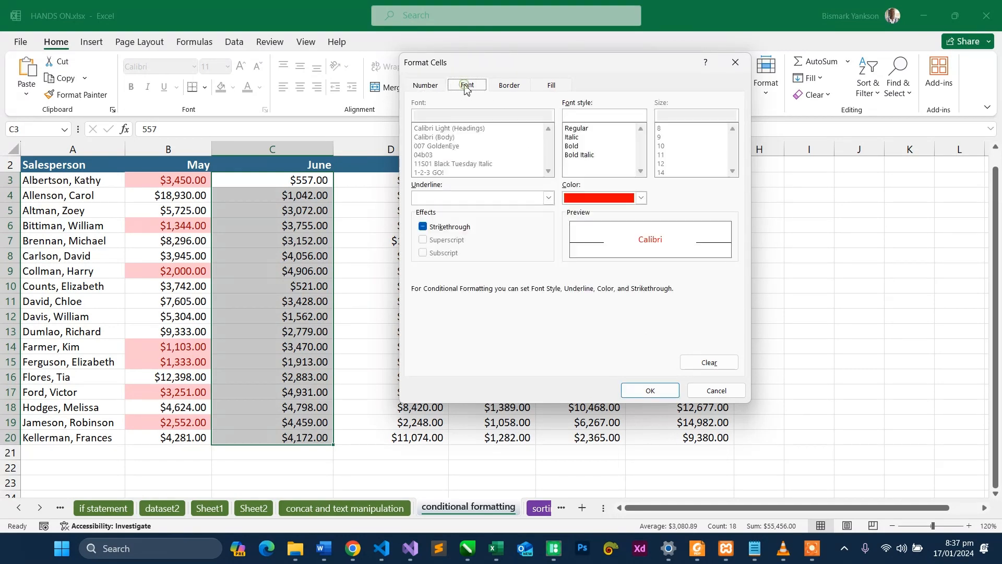
click(503, 89)
click(549, 89)
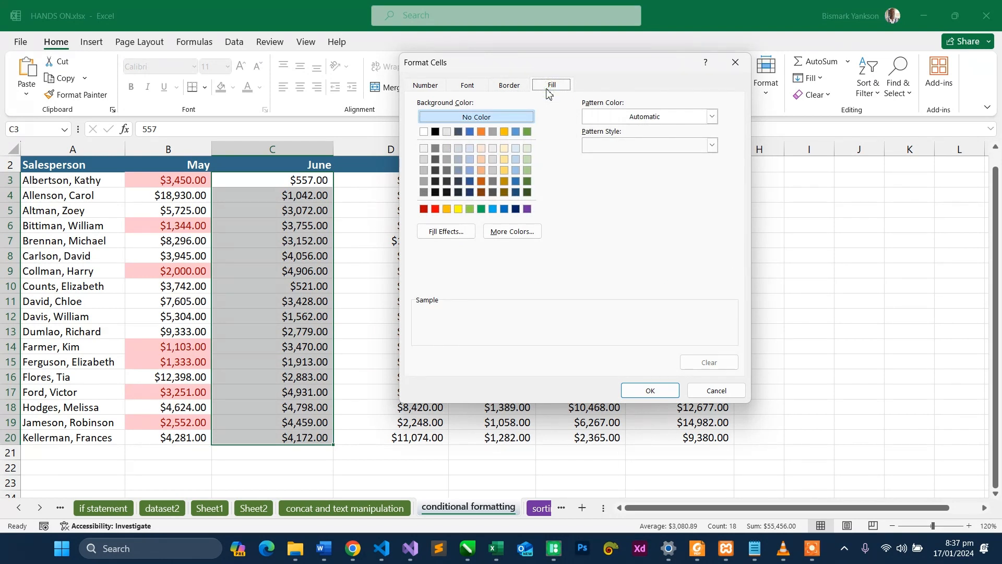
click(511, 86)
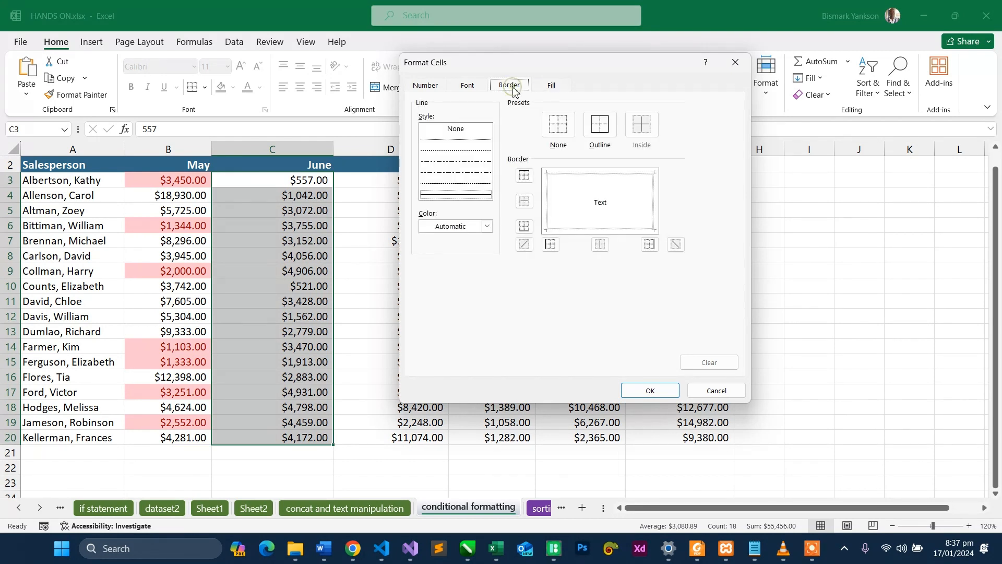
click(466, 87)
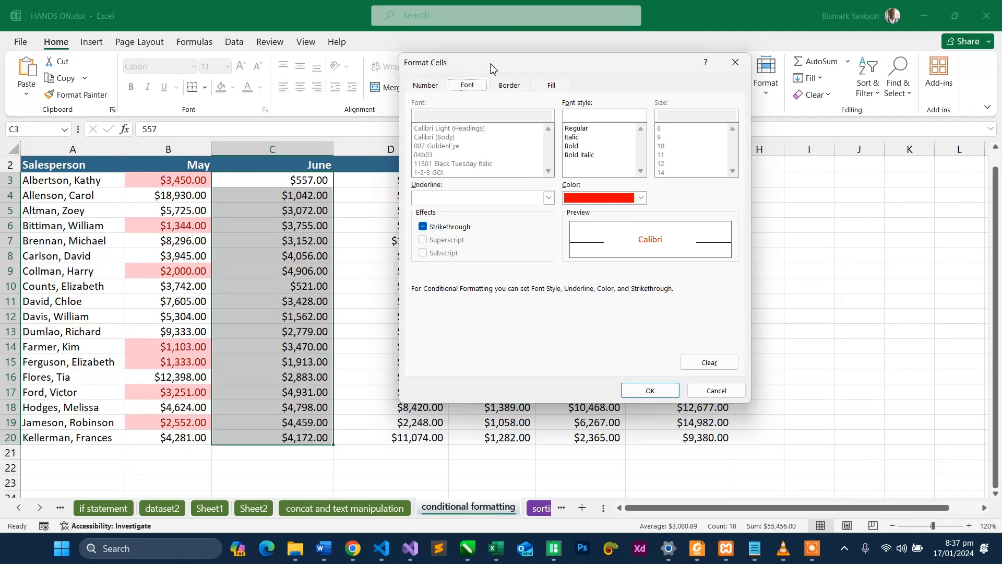
drag(493, 67, 464, 50)
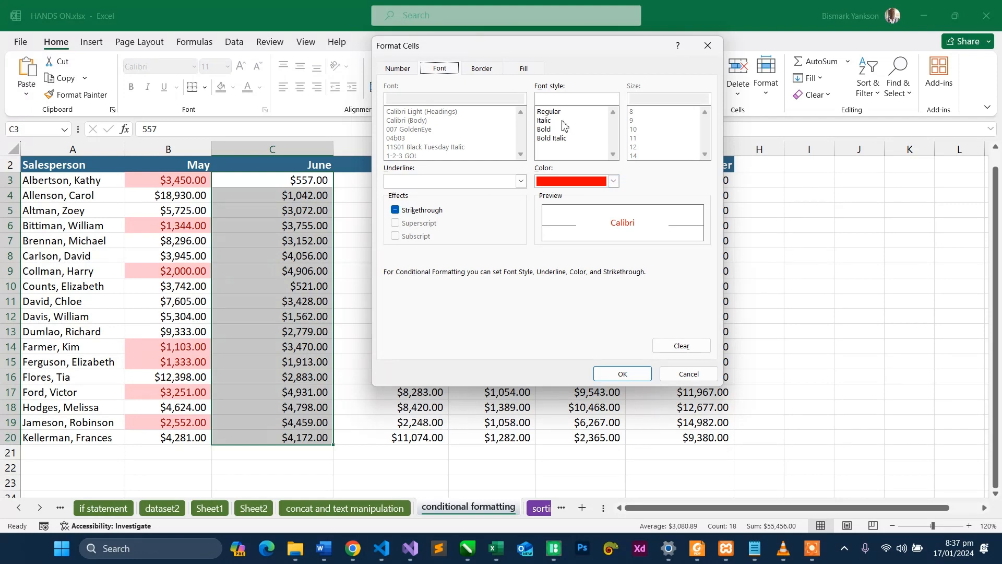
- Set a light green background fill in the above-average rule's format
click(482, 69)
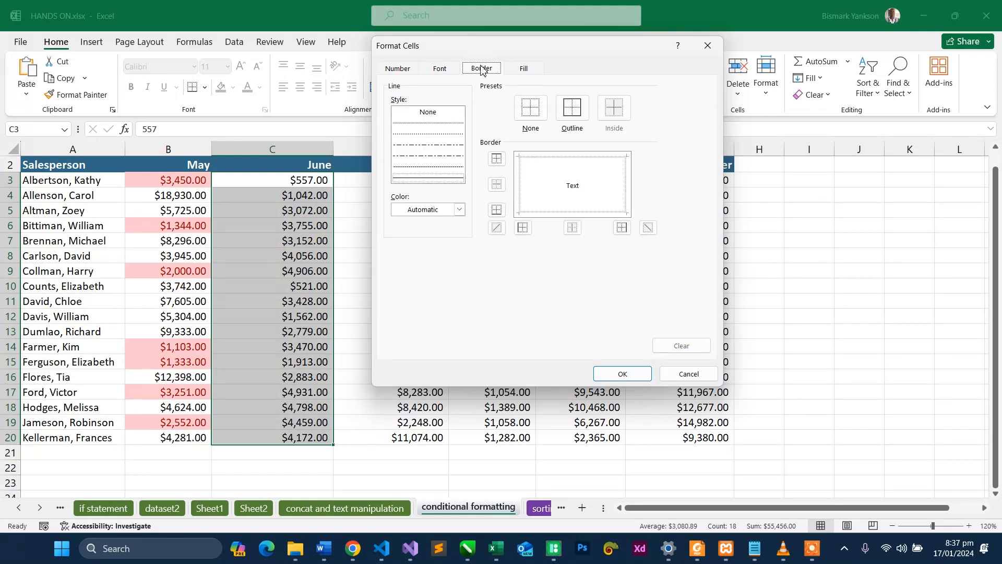
click(516, 71)
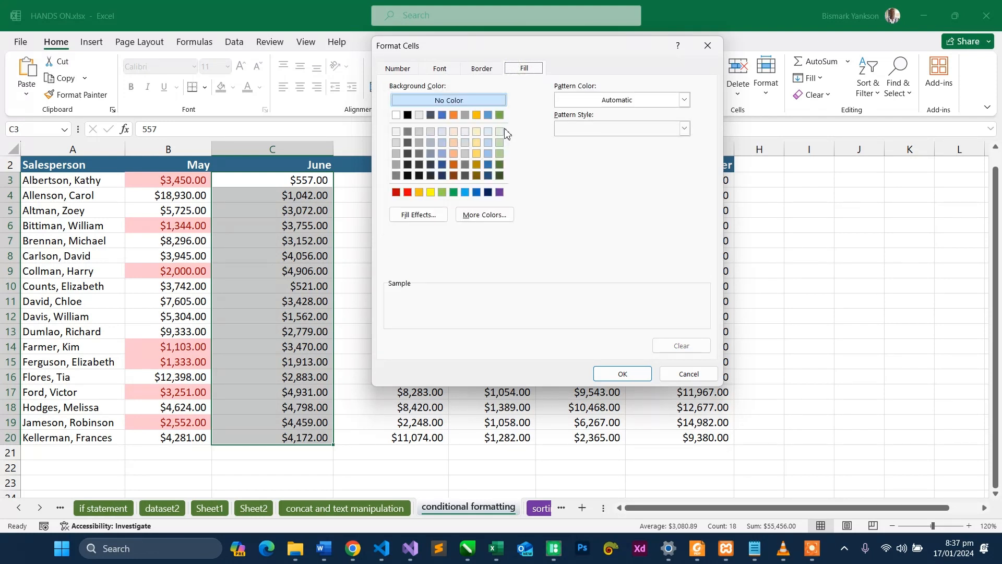
click(499, 143)
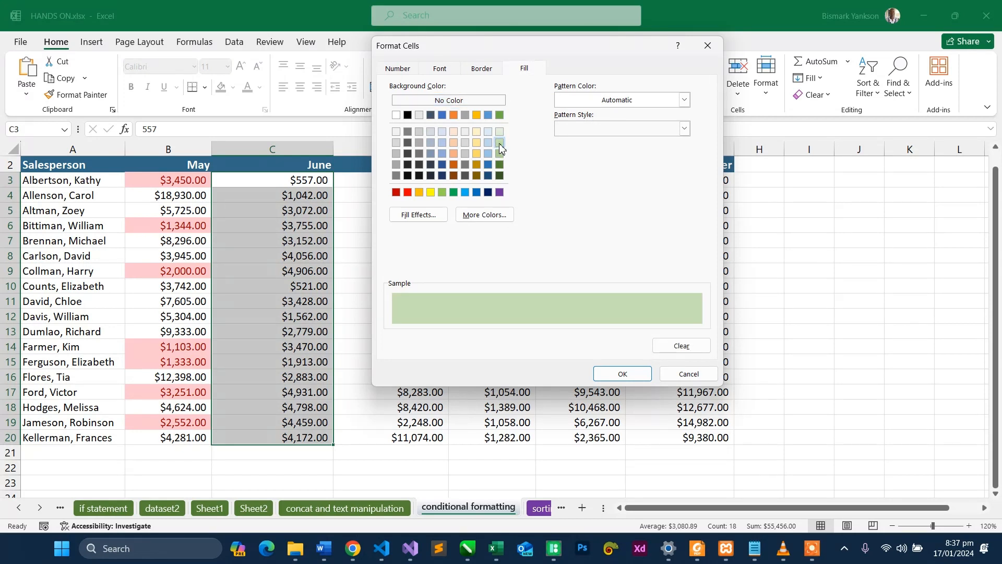
- Add a thin solid outline border to the rule's format and apply the above-average rule to the June sales
click(484, 70)
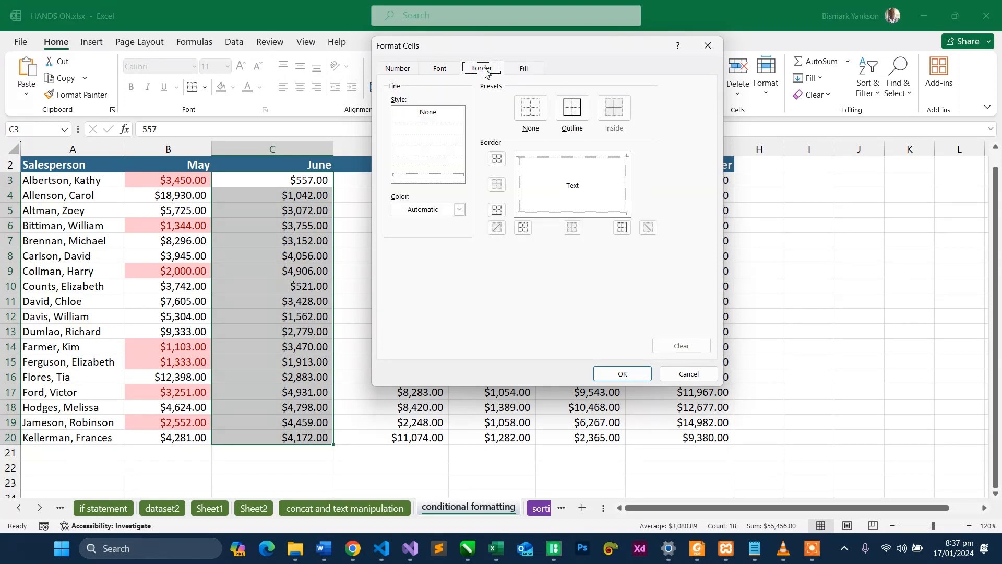
click(446, 178)
click(579, 111)
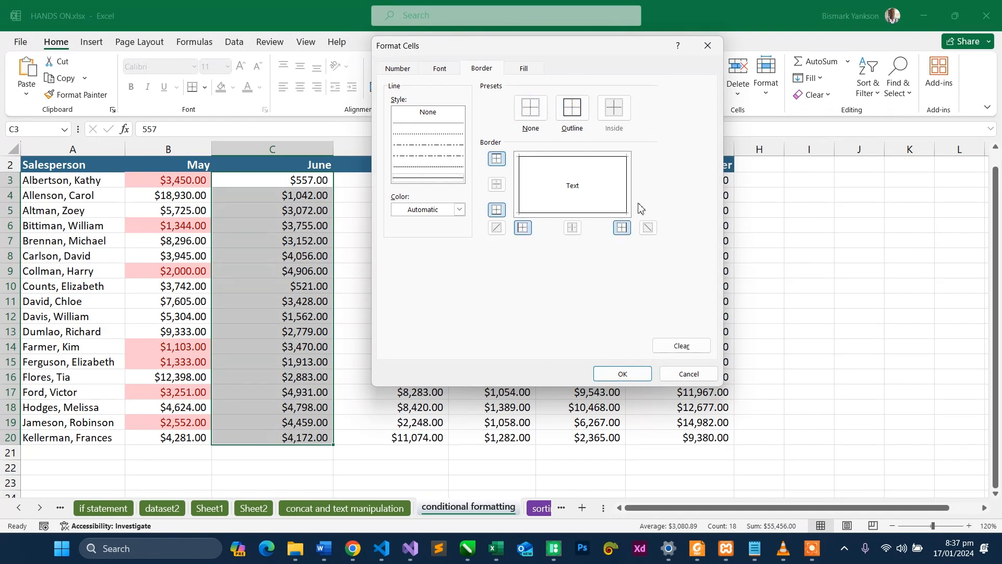
click(408, 179)
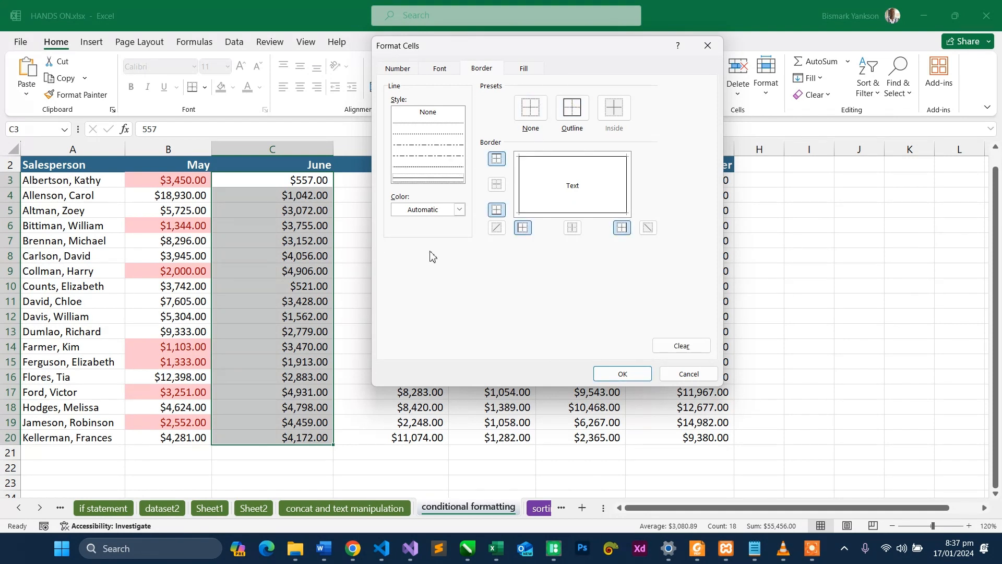
click(621, 372)
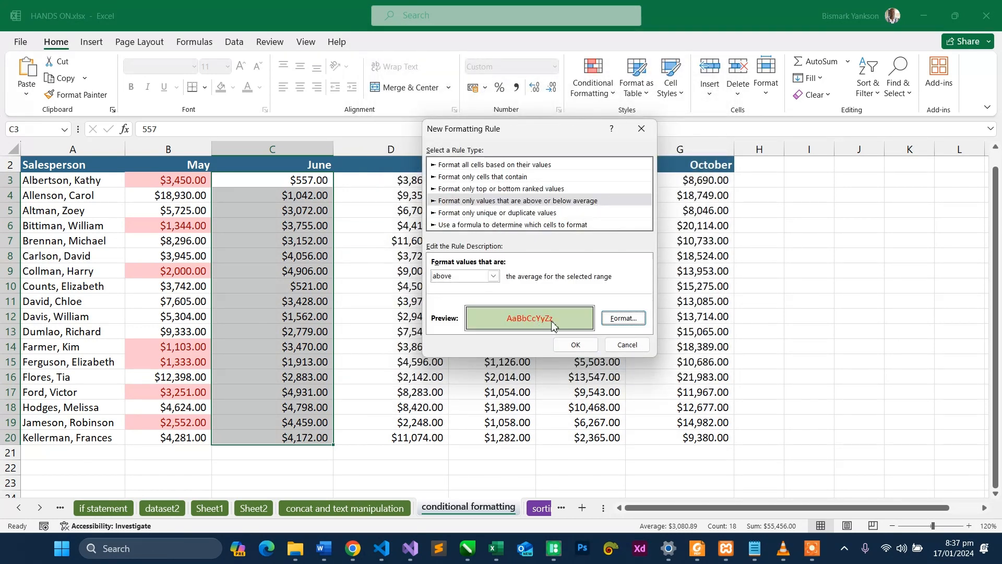
click(574, 345)
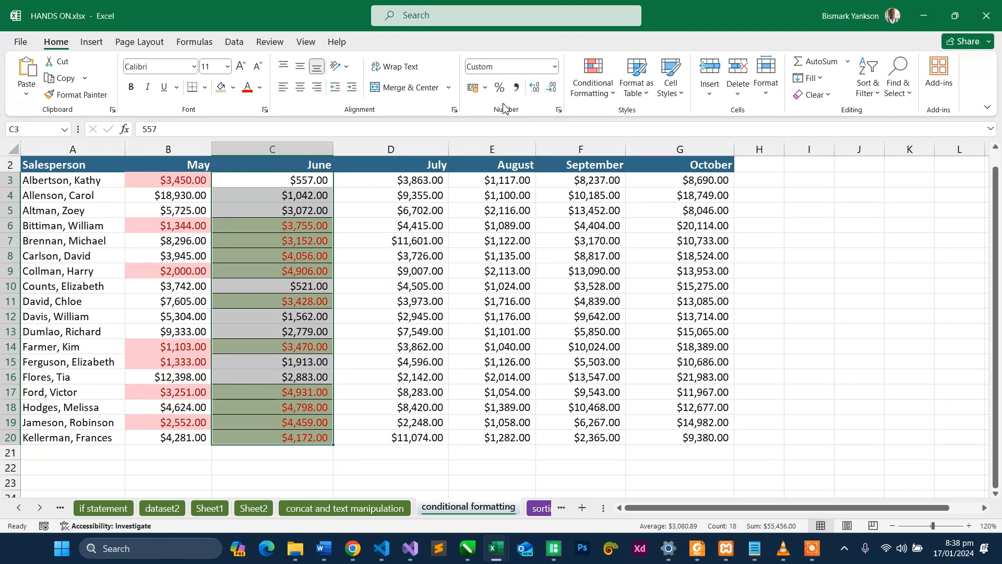
- Start another conditional formatting rule for C3:C20 that formats only values below the average of the selected range
click(594, 103)
mouse_move(609, 124)
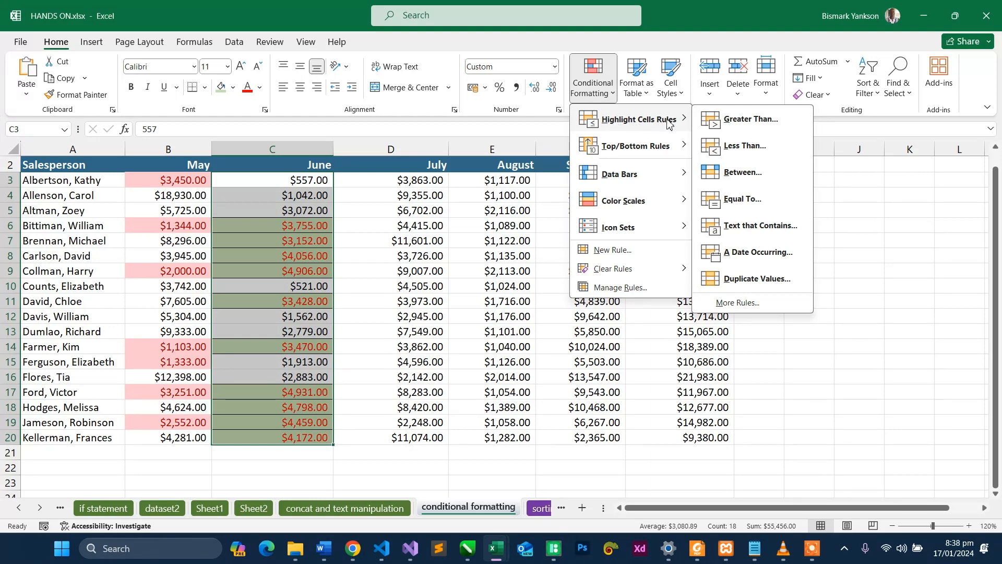
mouse_move(639, 151)
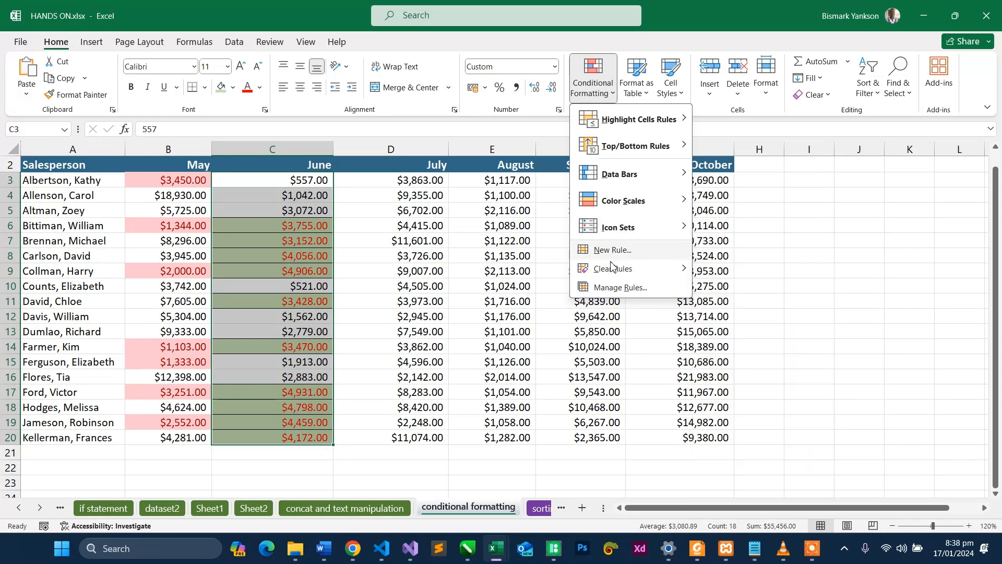
mouse_move(611, 277)
click(614, 251)
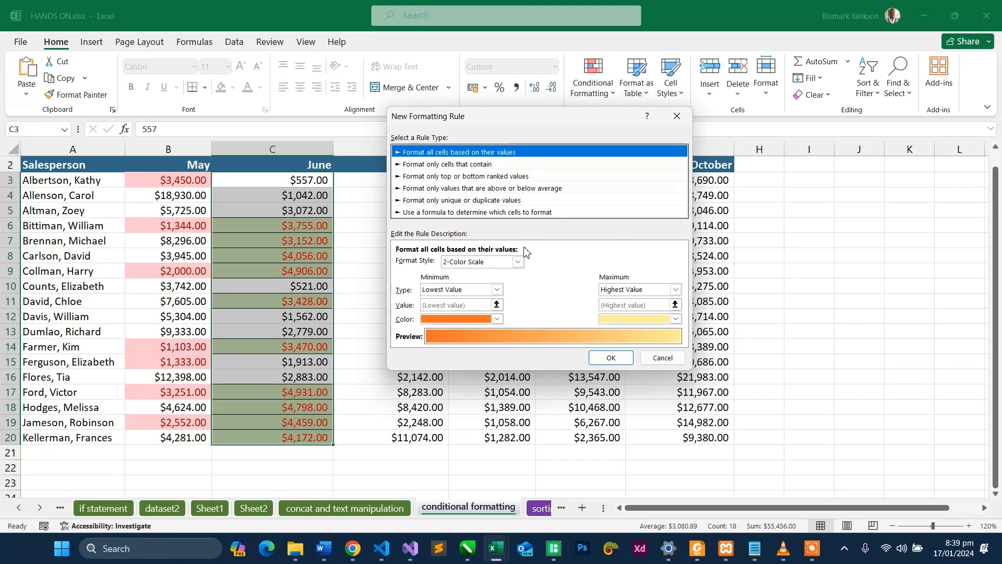
click(479, 189)
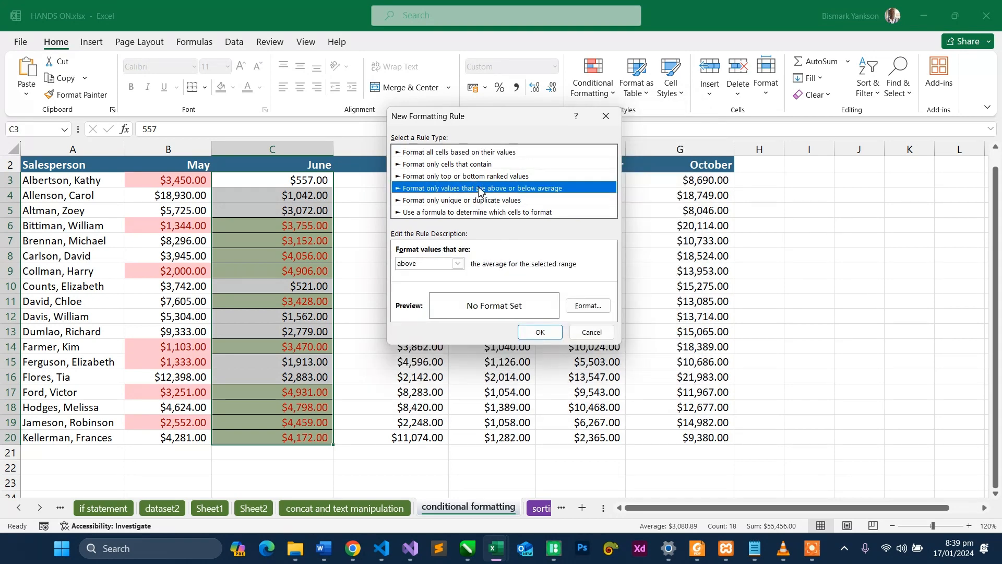
click(457, 263)
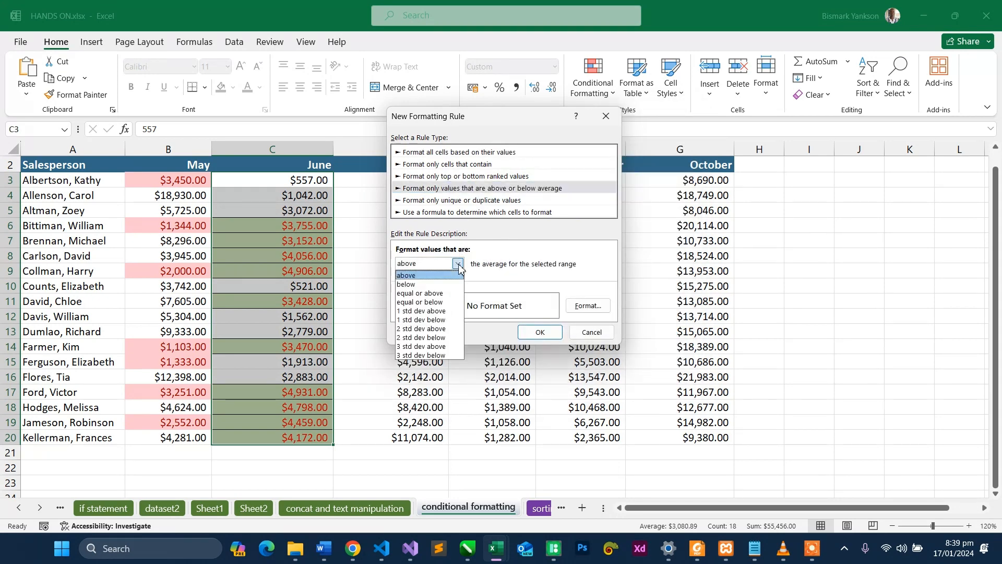
click(436, 285)
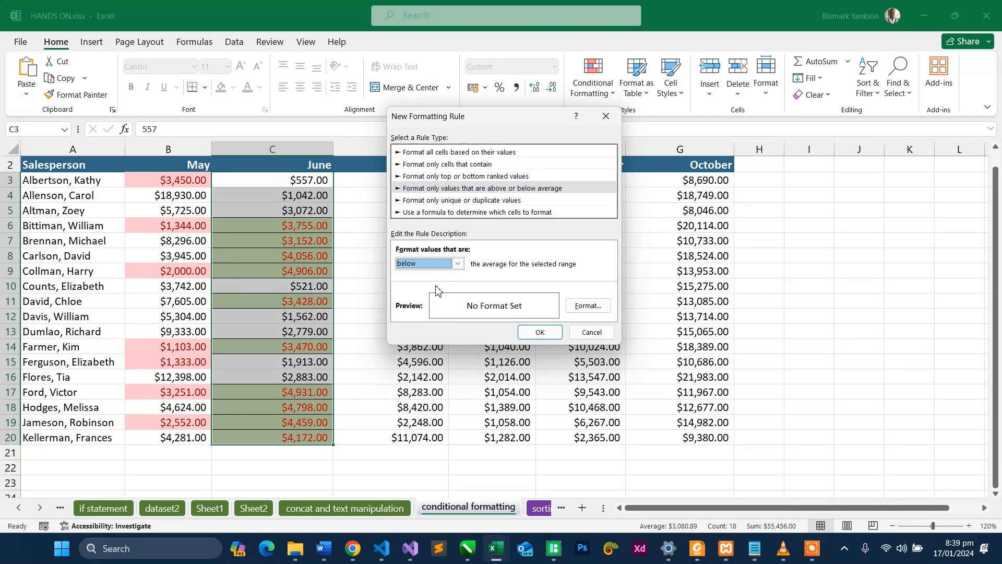
- Give the below-average rule a bold italic, double-underlined blue font and apply it to the June sales
click(578, 307)
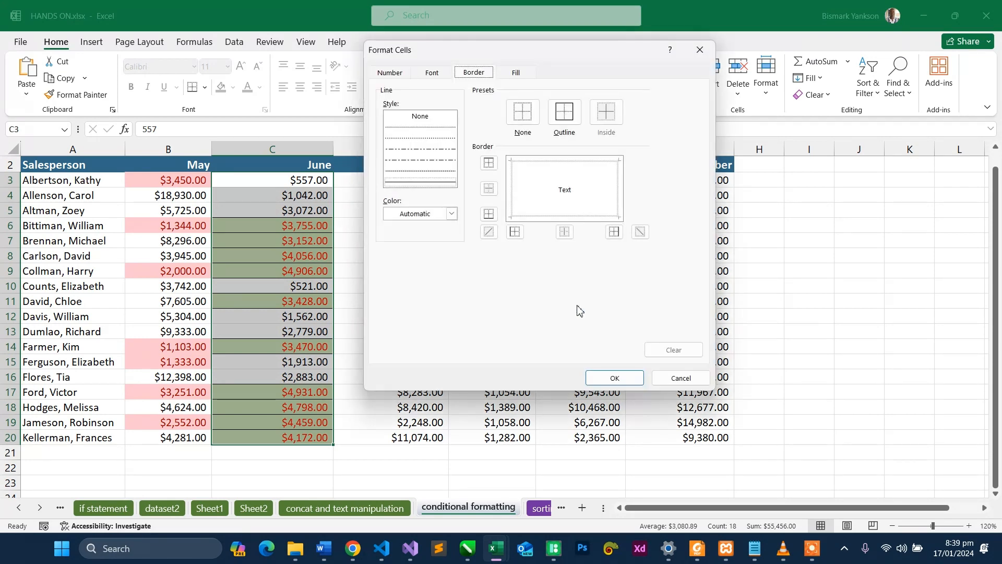
click(431, 73)
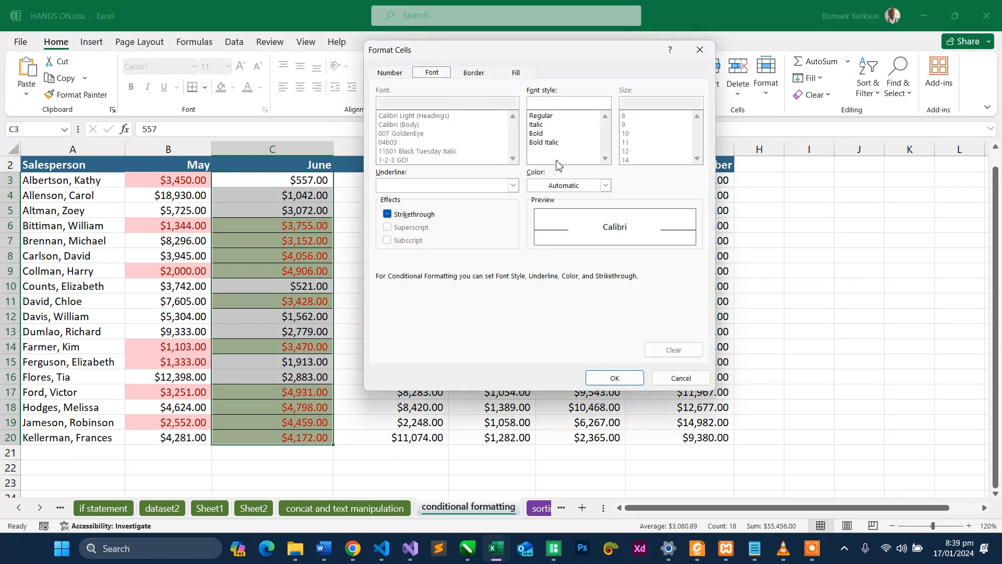
click(540, 137)
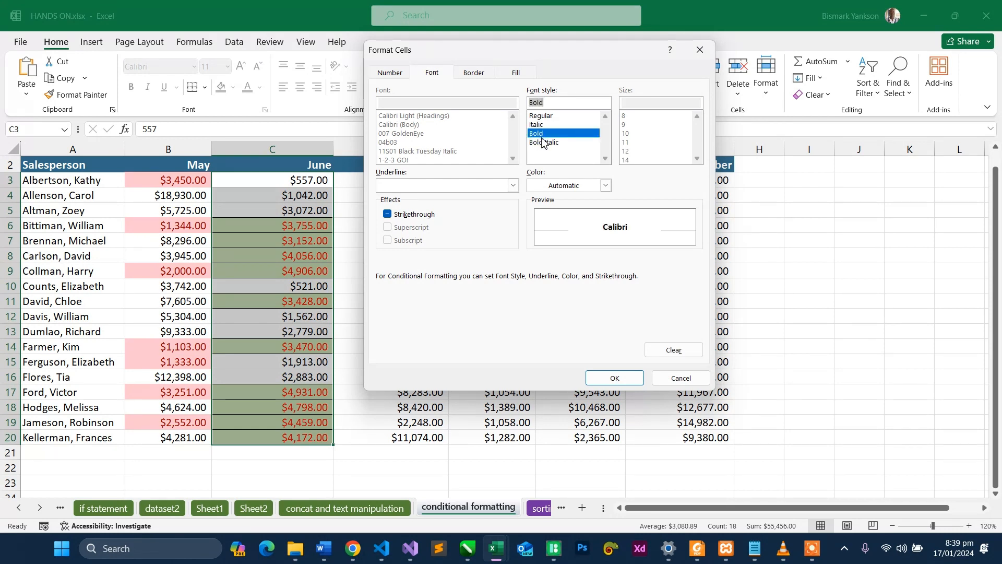
click(545, 145)
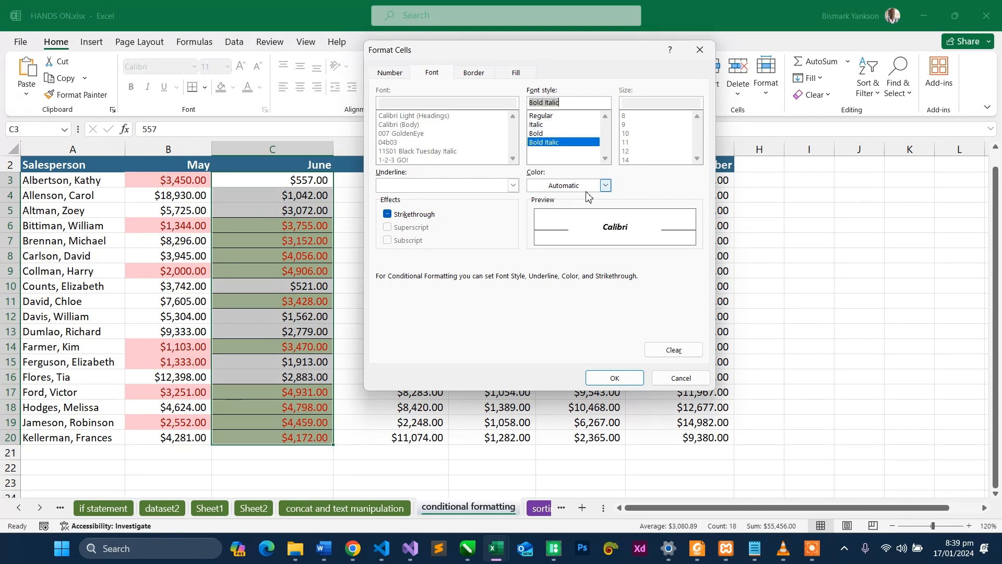
click(512, 186)
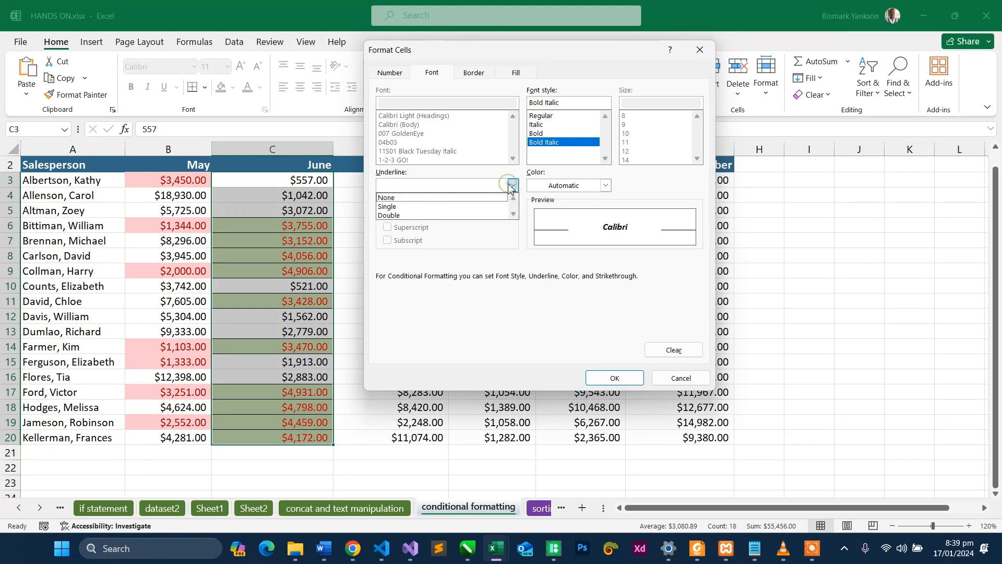
click(452, 215)
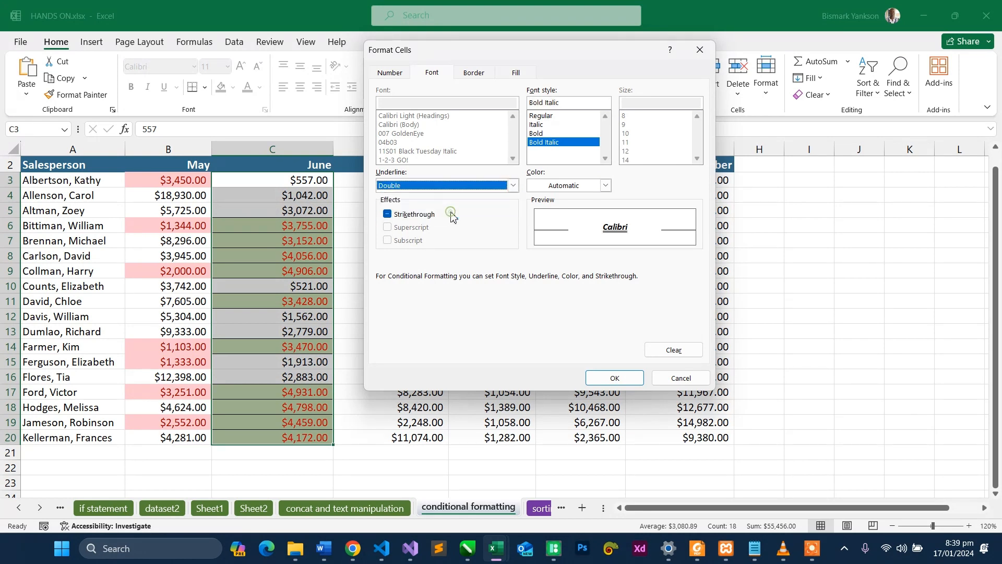
click(605, 186)
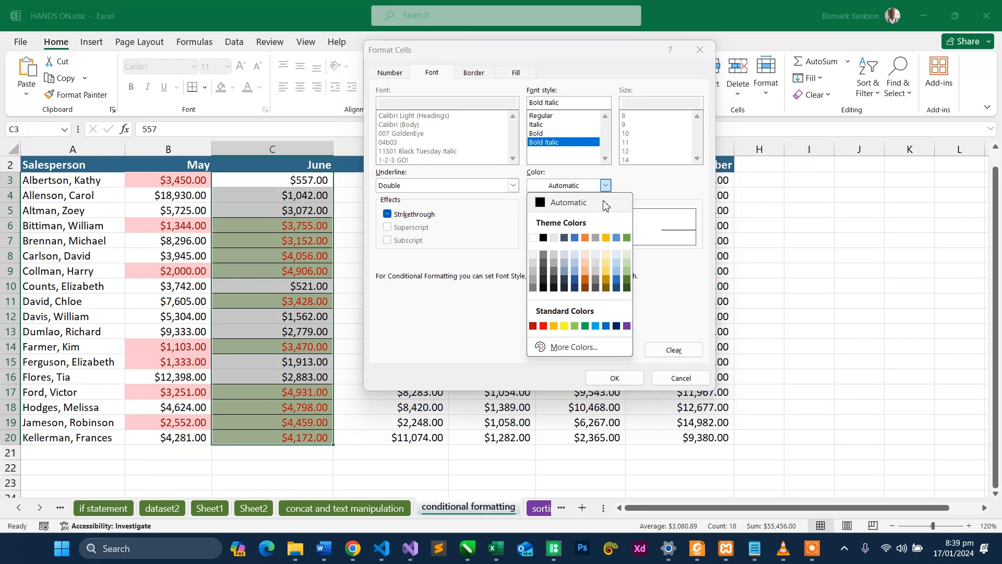
click(606, 328)
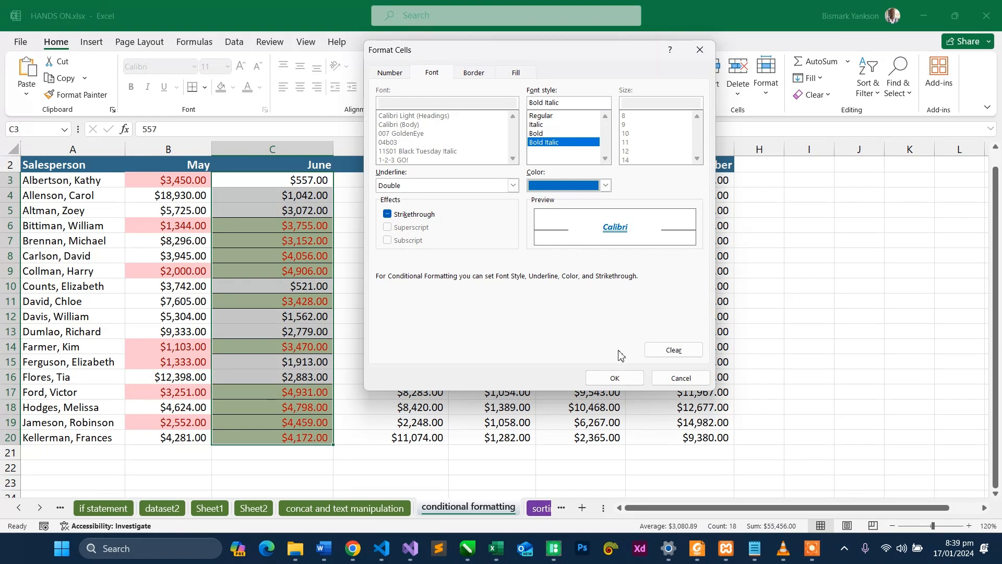
click(615, 377)
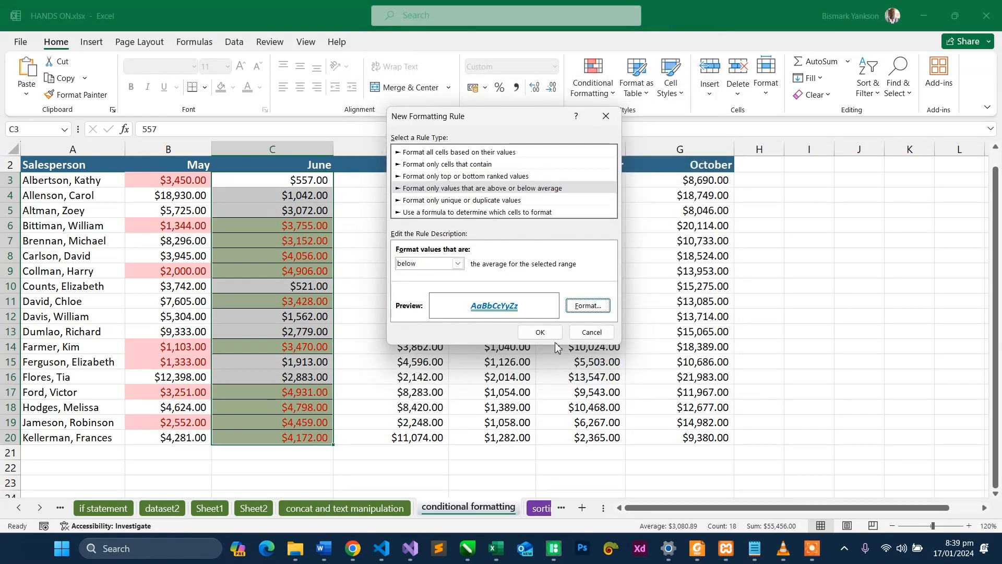
click(541, 333)
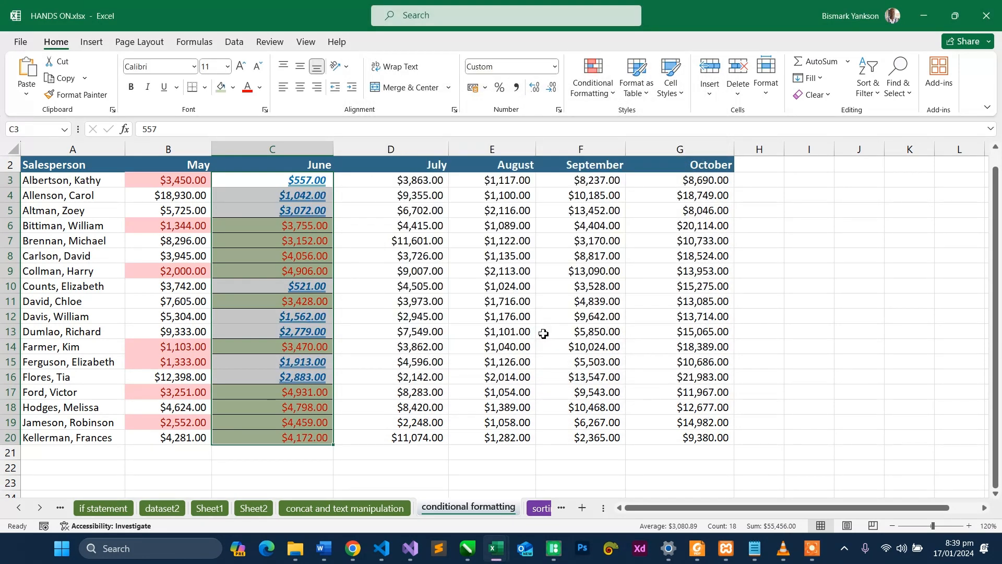
- Change the June sales figure in C7 to 55 to test the above- and below-average rules
click(363, 283)
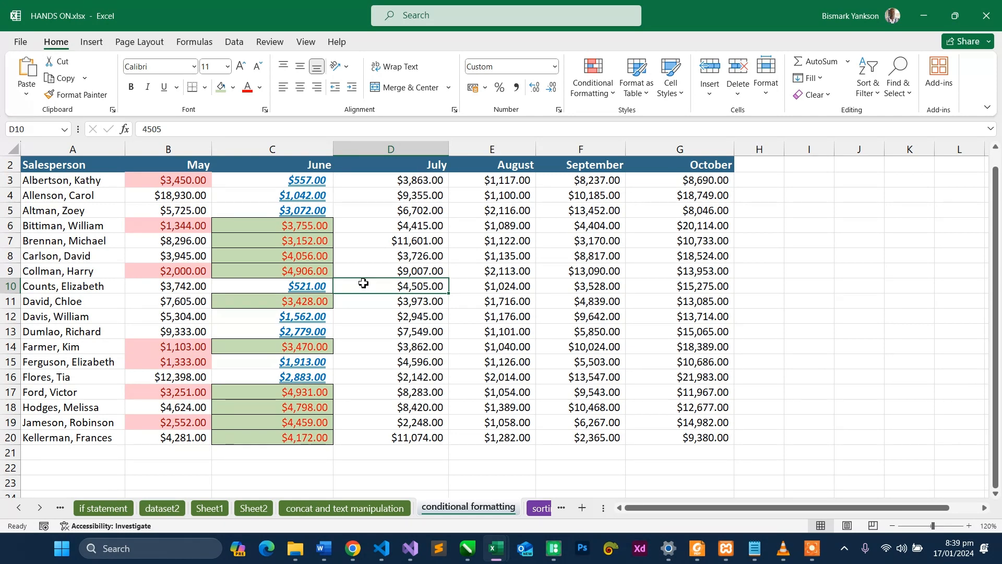
double_click(315, 244)
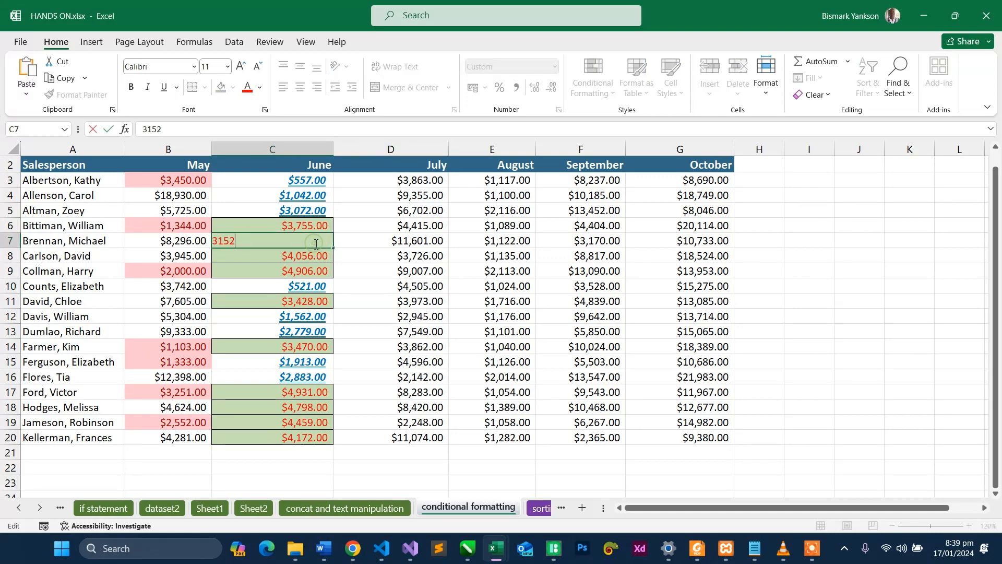
key(BackSpace)
key(BackSpace)
key(BackSpace)
key(BackSpace)
text(55)
key(Return)
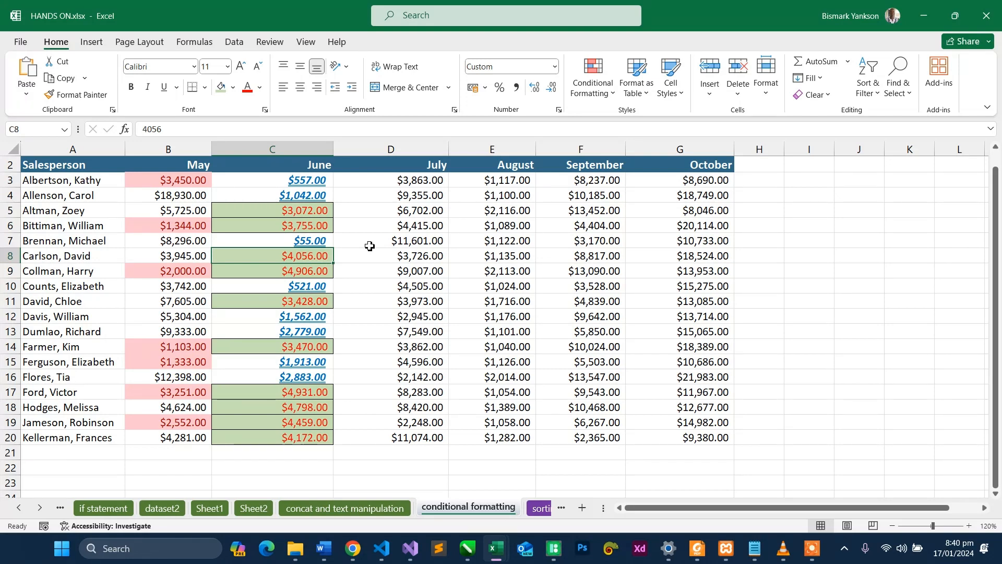
mouse_move(353, 548)
click(63, 179)
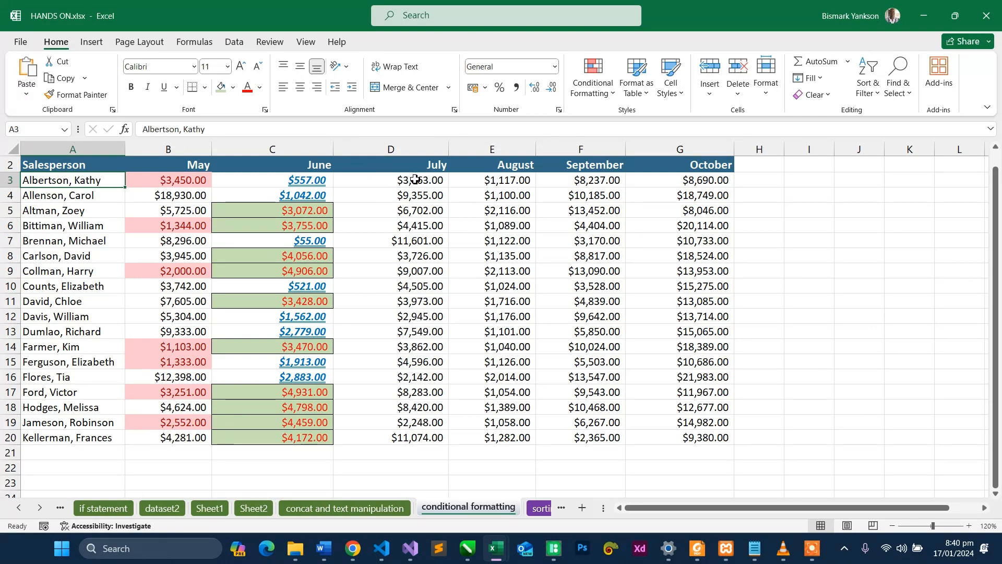
drag(415, 180, 457, 438)
drag(78, 178, 57, 443)
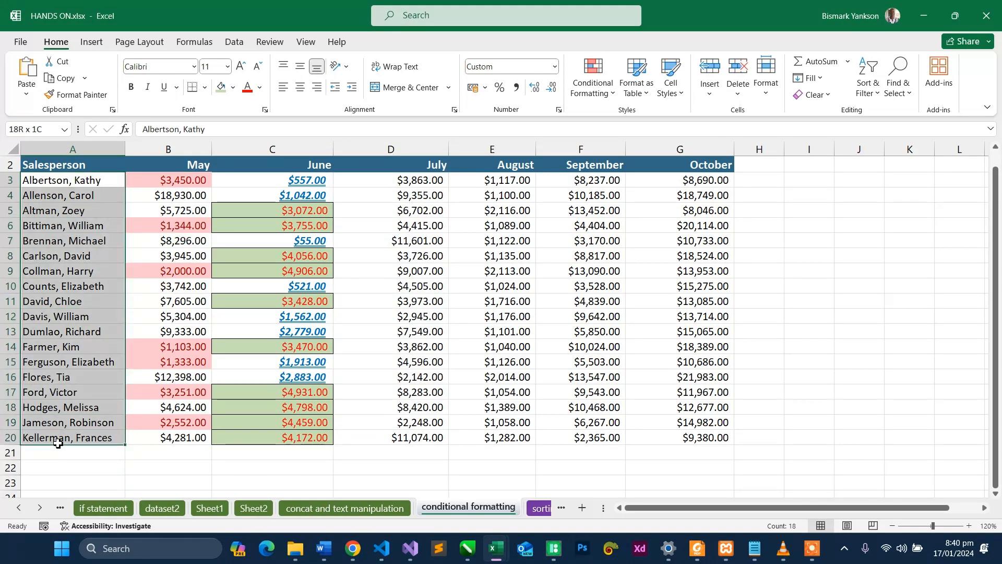
drag(57, 443, 58, 443)
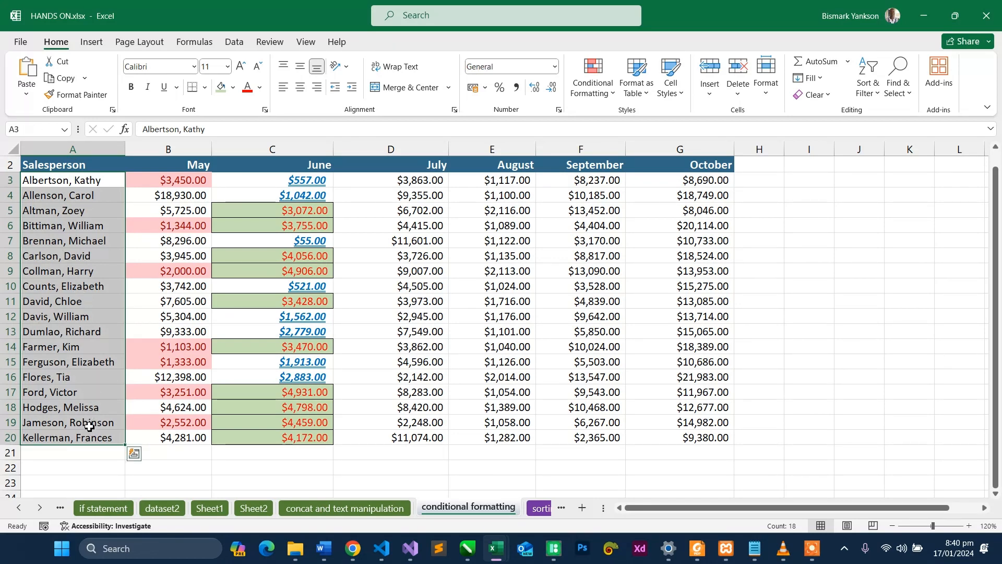
click(67, 180)
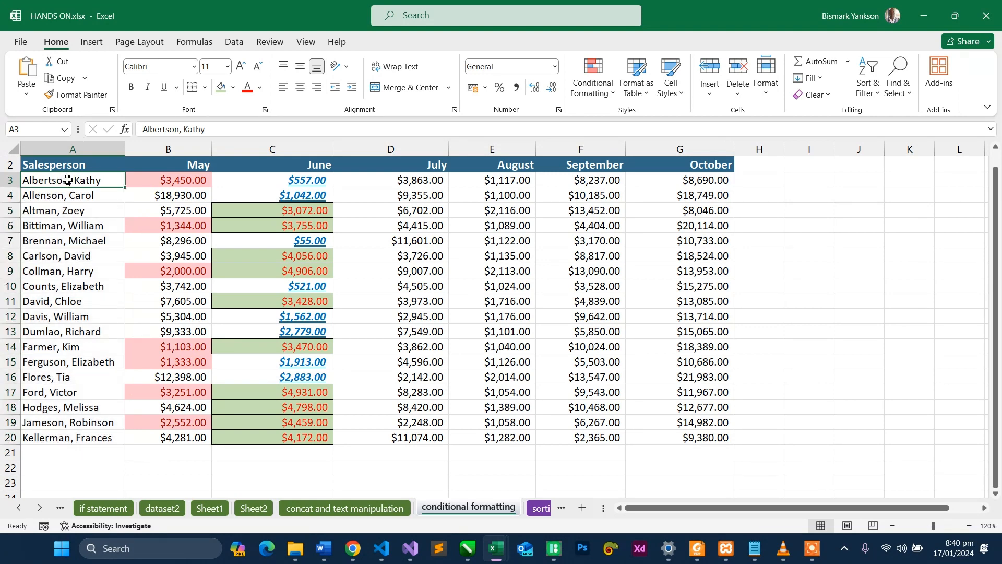
drag(67, 180, 38, 442)
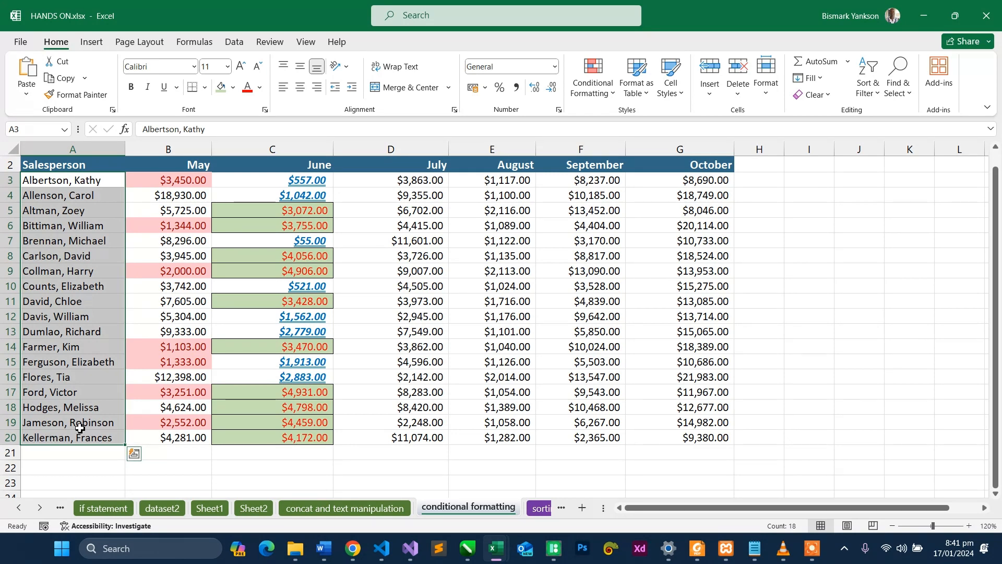
- Replace the surname of the salesperson in A19 with a different name, keeping the rest of the entry
double_click(46, 422)
double_click(46, 422)
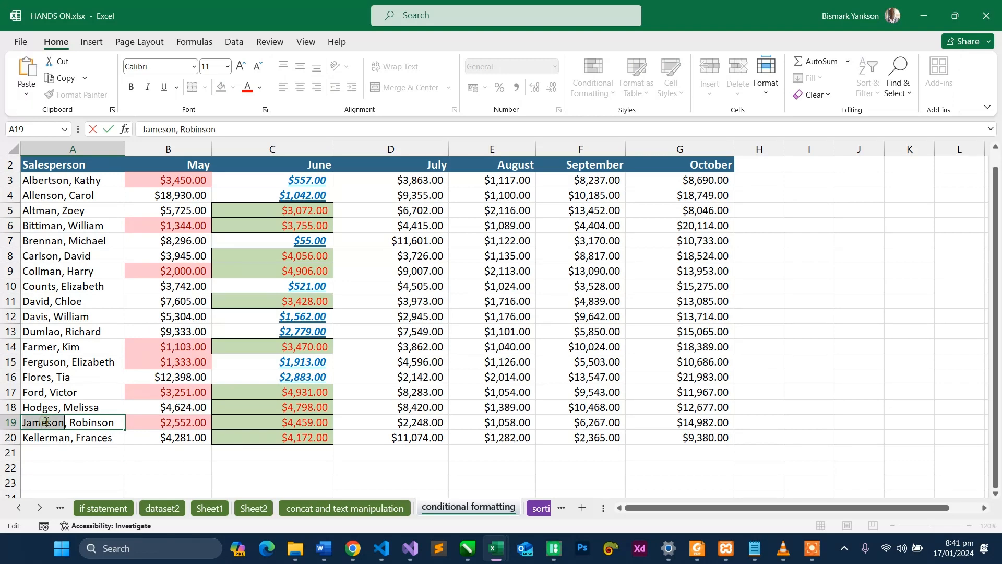
text(Will)
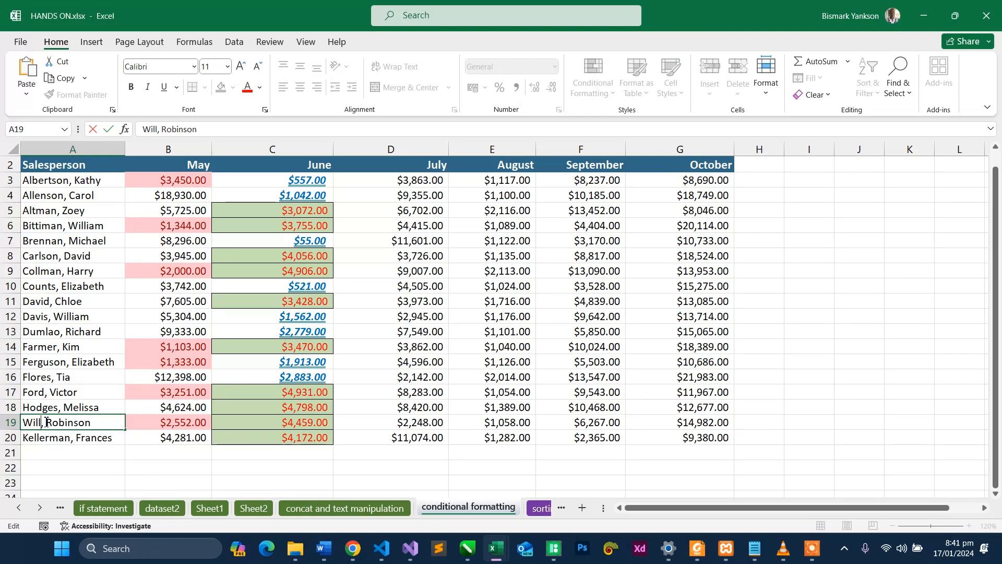
text(iam)
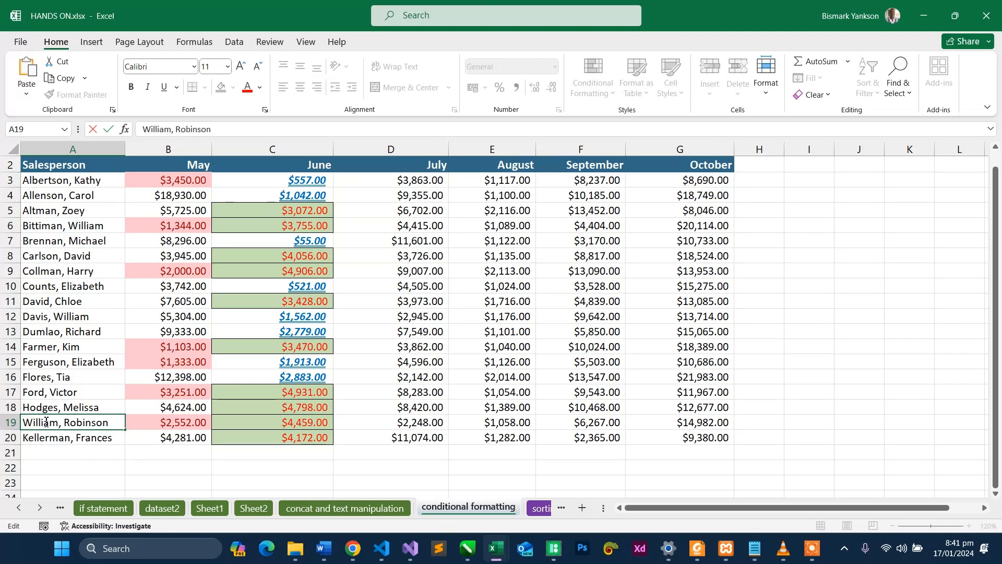
click(97, 391)
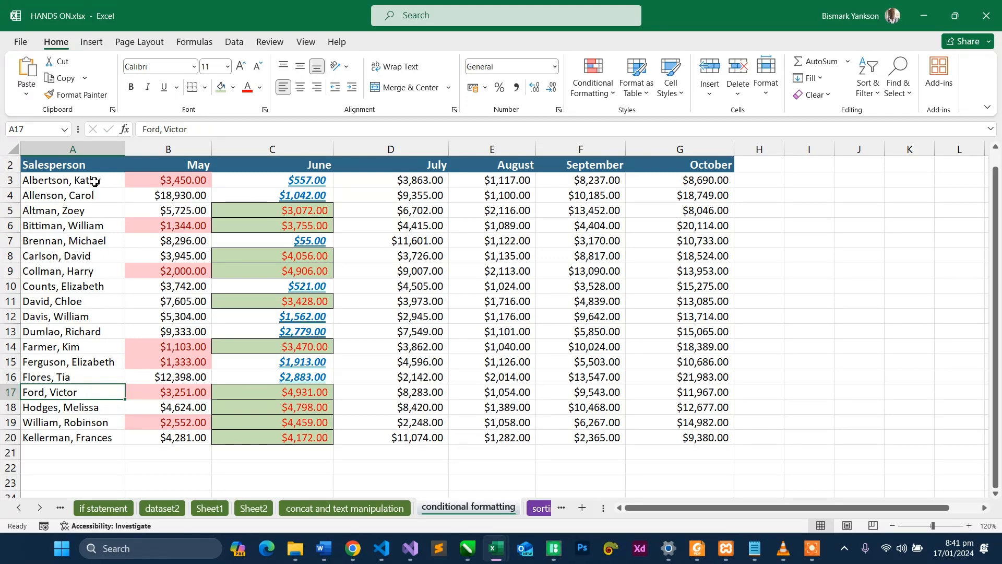
- Start a conditional formatting rule for the salesperson names in A3:A20 that formats only cells that contain a chosen kind of content
drag(94, 180, 90, 435)
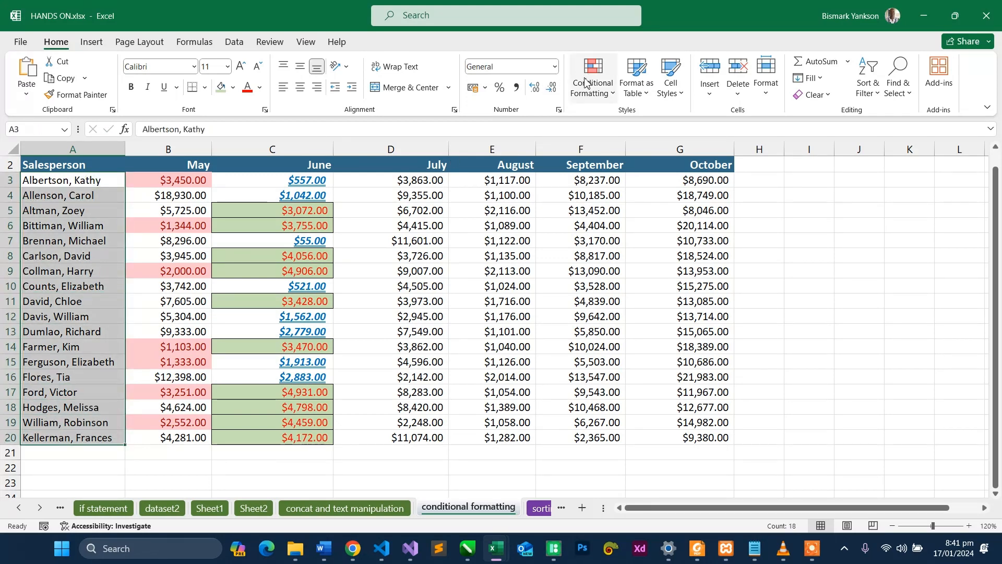
click(588, 92)
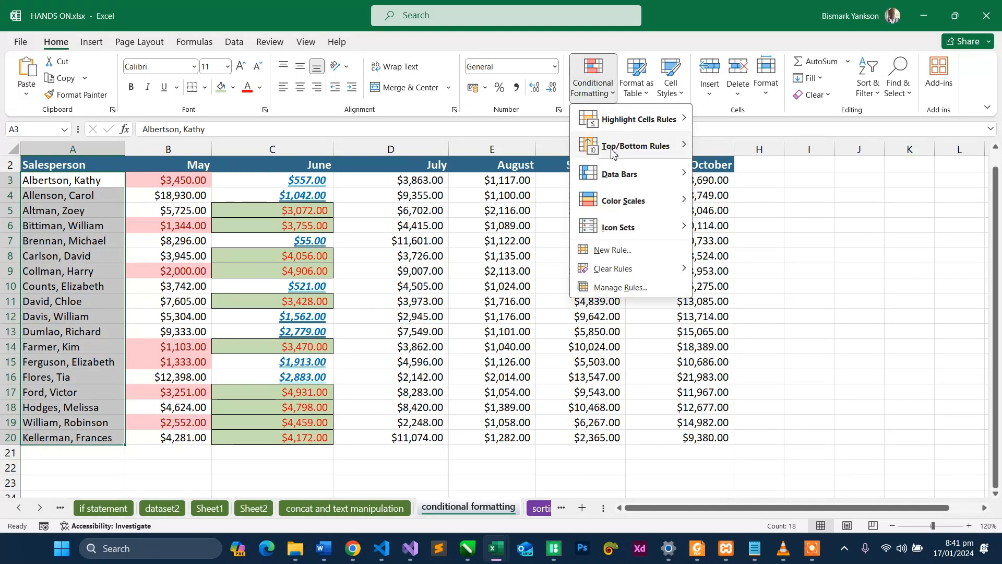
mouse_move(614, 151)
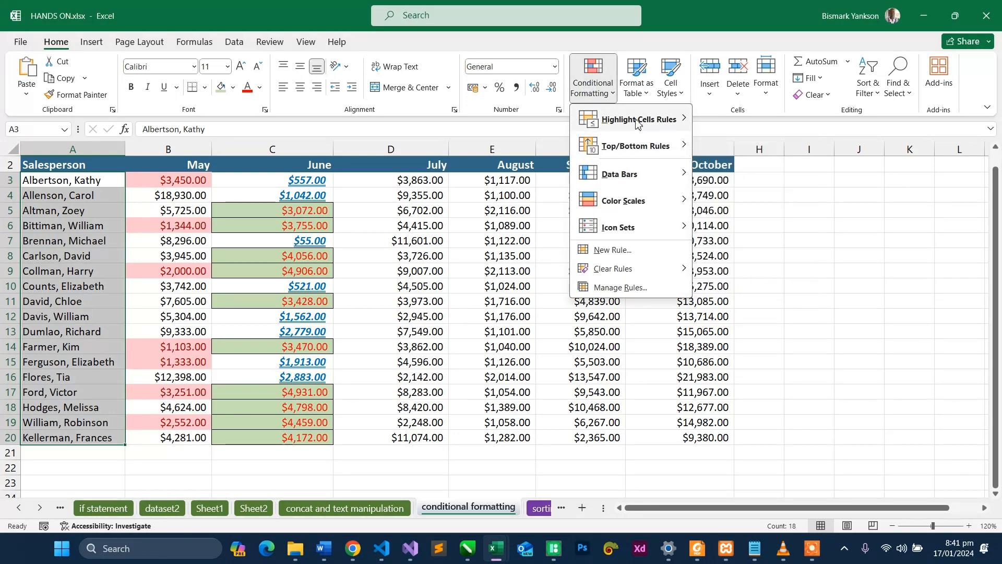
mouse_move(637, 121)
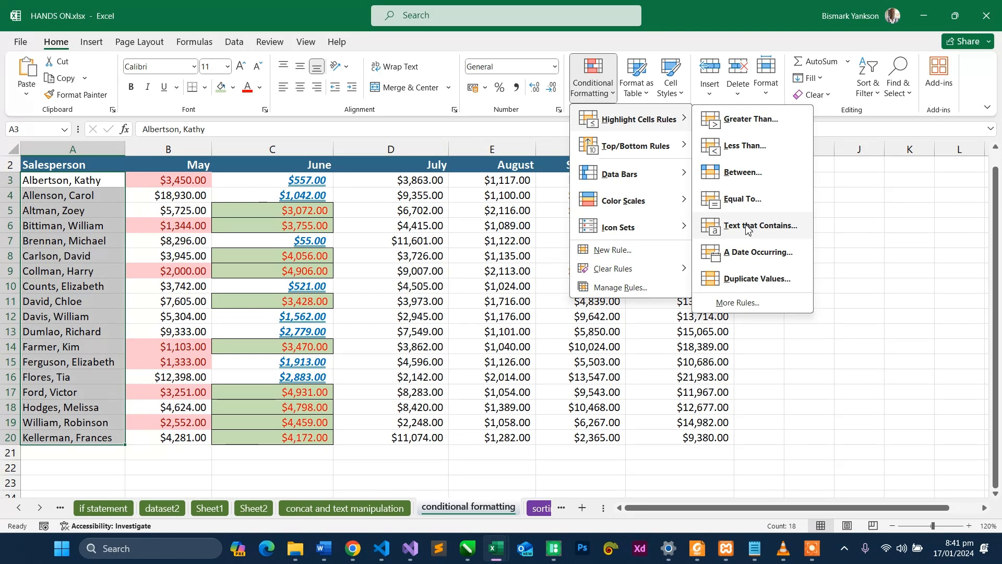
click(641, 250)
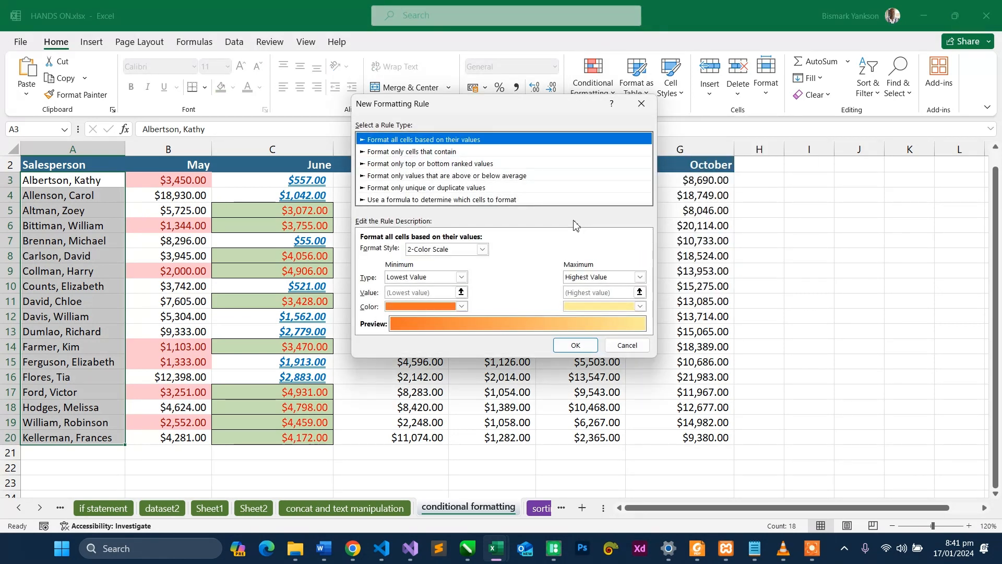
click(399, 153)
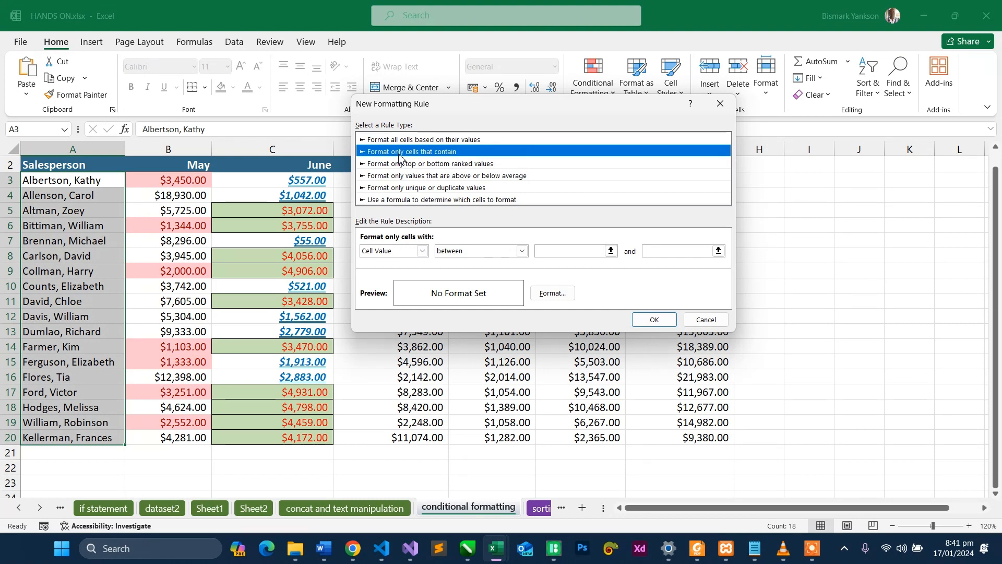
click(421, 251)
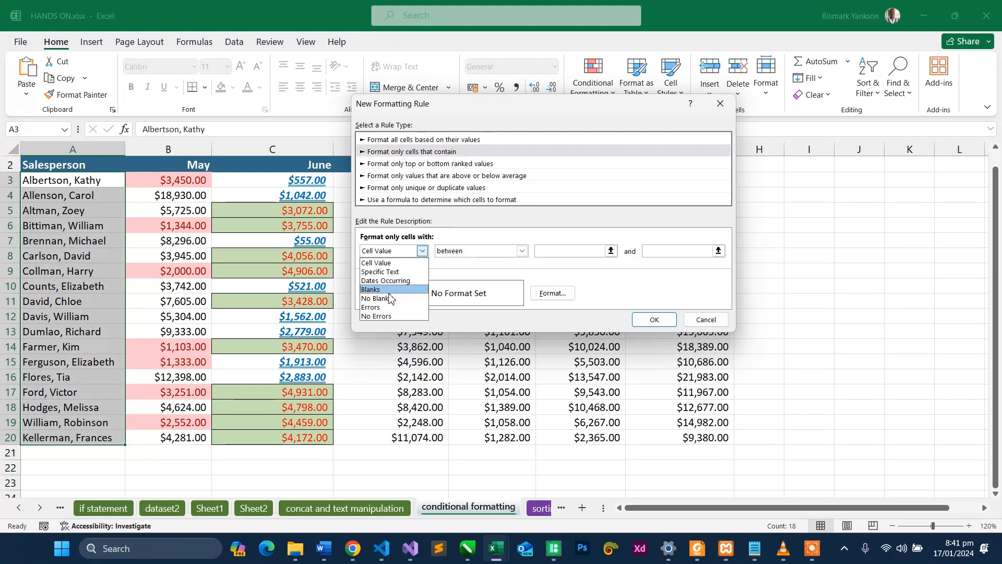
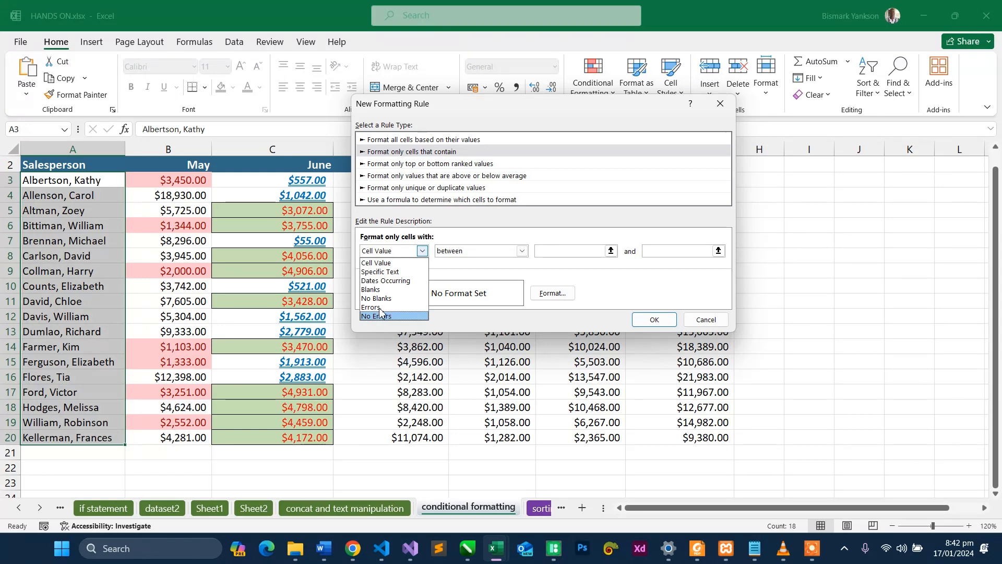
- Set the rule to format cells with specific text containing the first name shared by the salespeople in A6 and A12
click(386, 271)
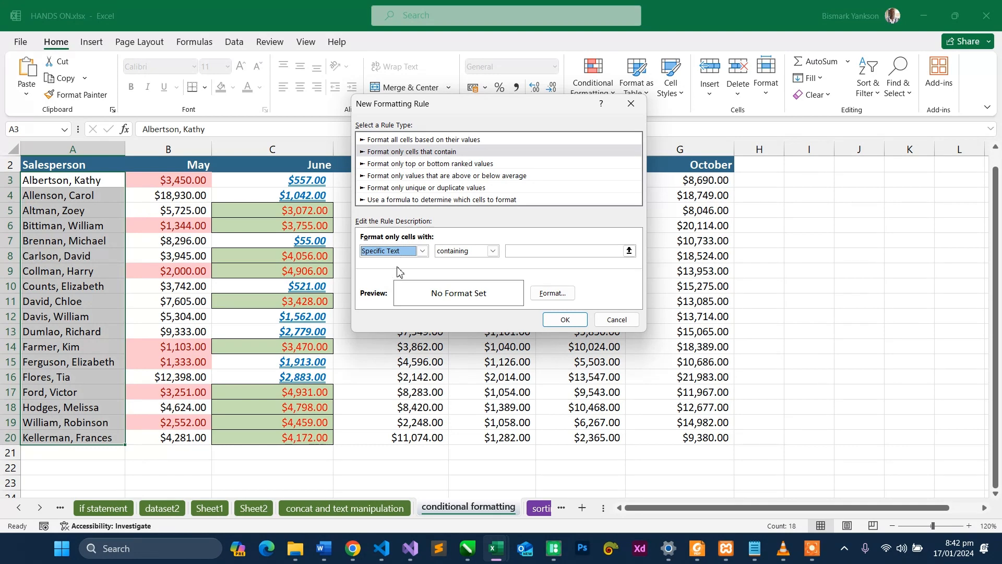
click(532, 253)
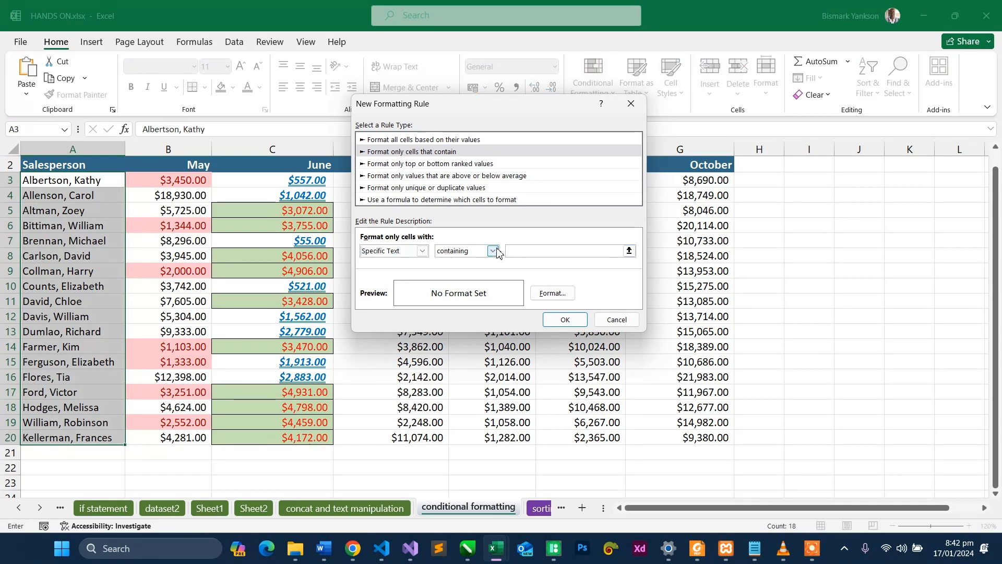
click(423, 251)
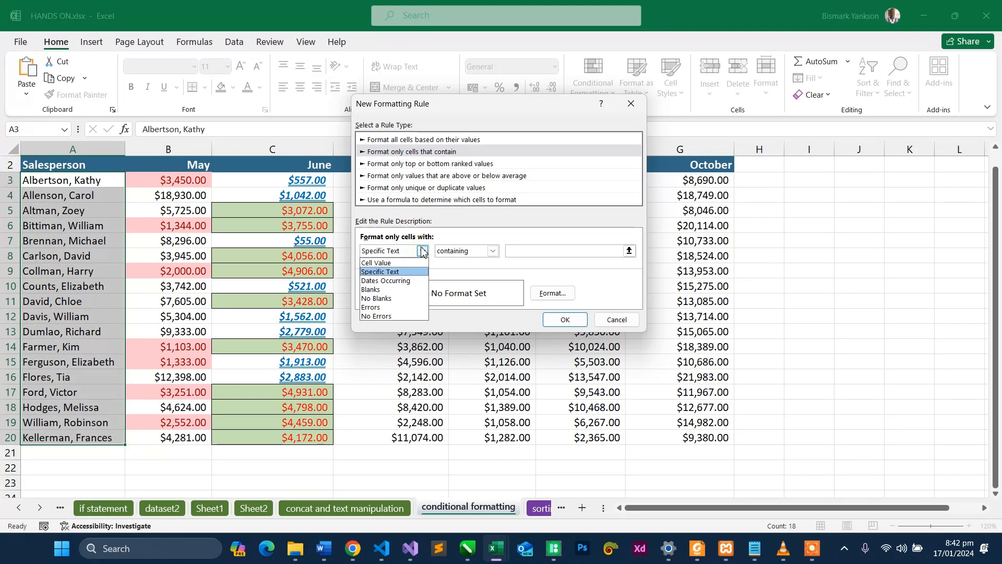
click(464, 257)
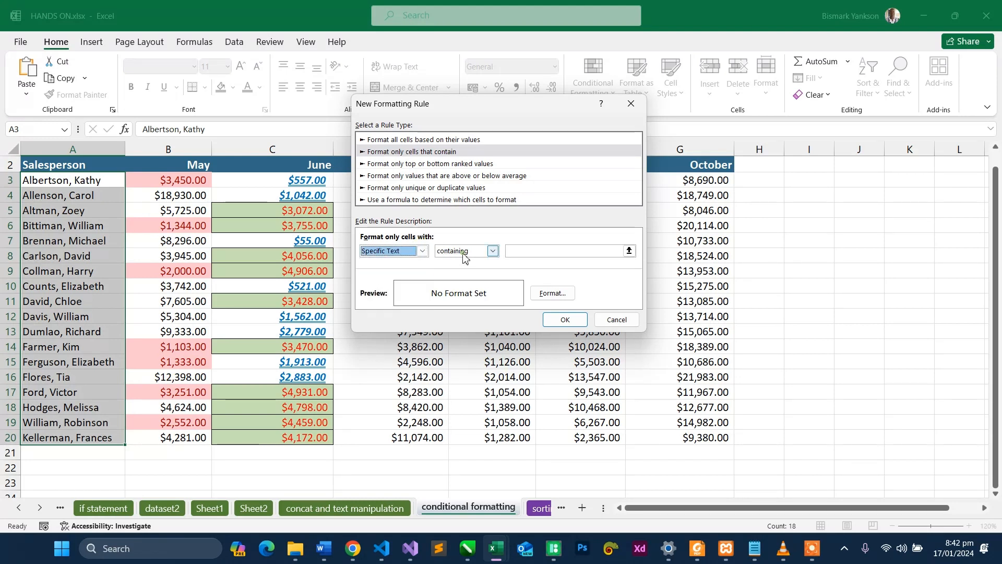
click(493, 251)
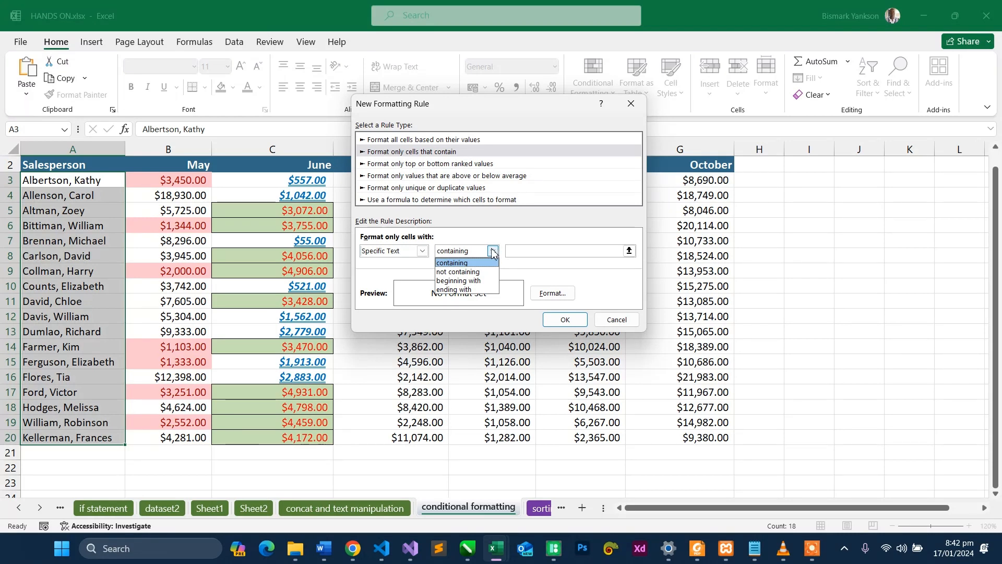
click(493, 252)
click(537, 253)
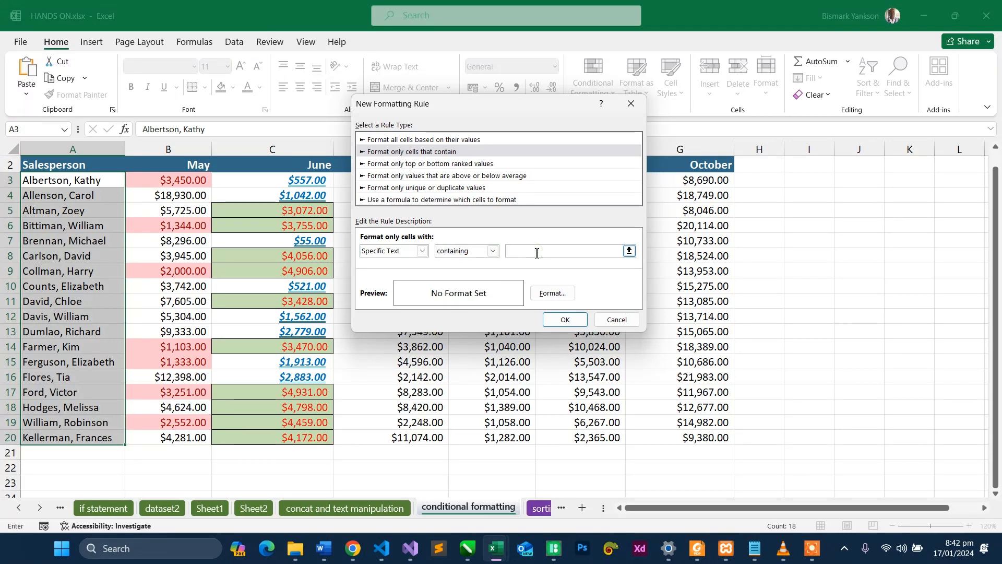
text(William)
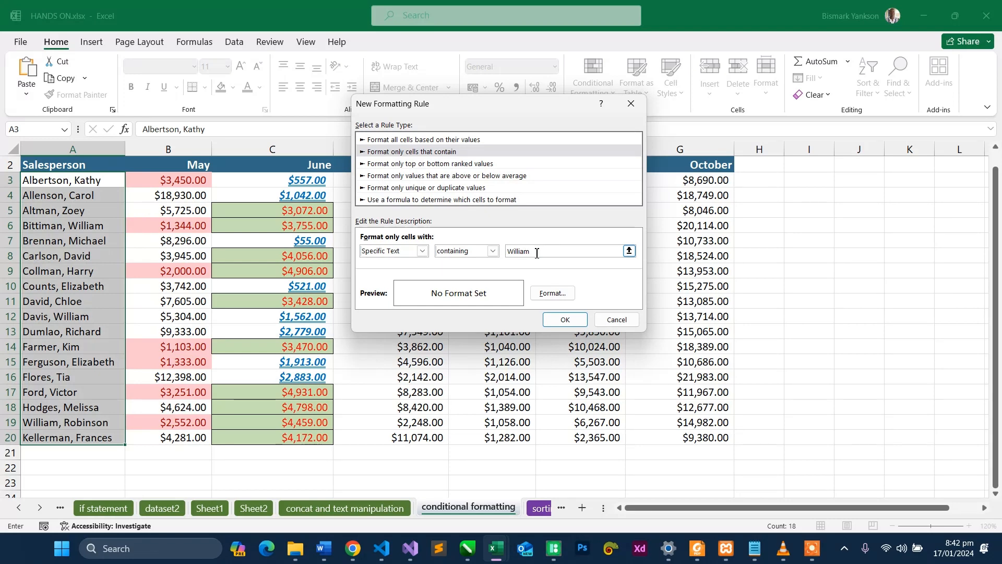
- Make the matching cells' font bold in the rule's format, with strikethrough turned off
click(552, 293)
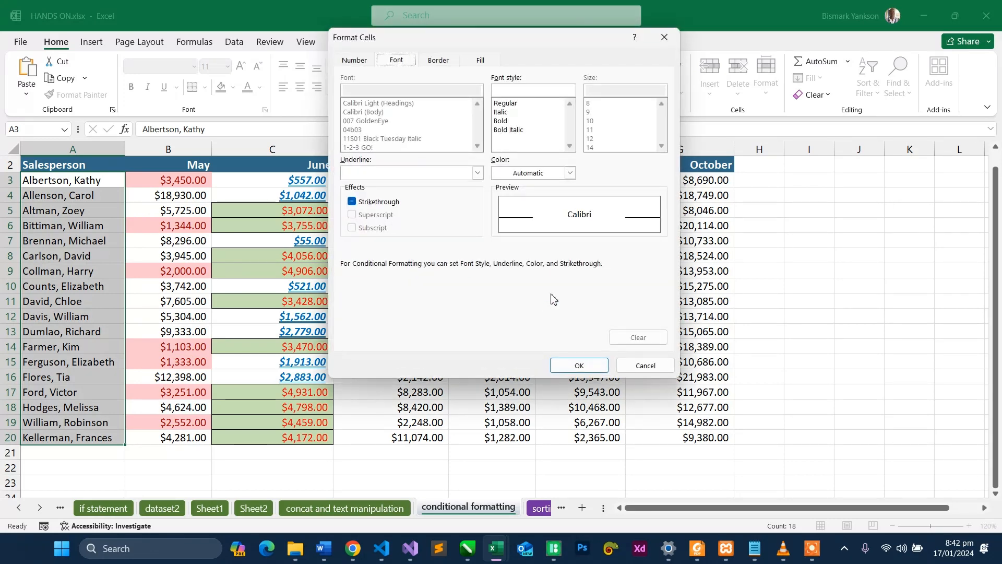
click(501, 121)
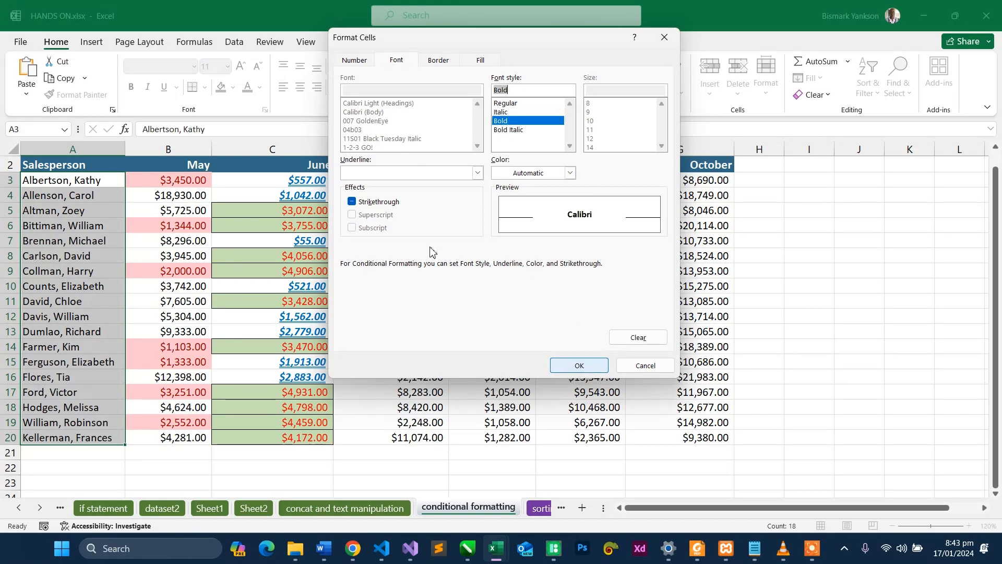
click(375, 204)
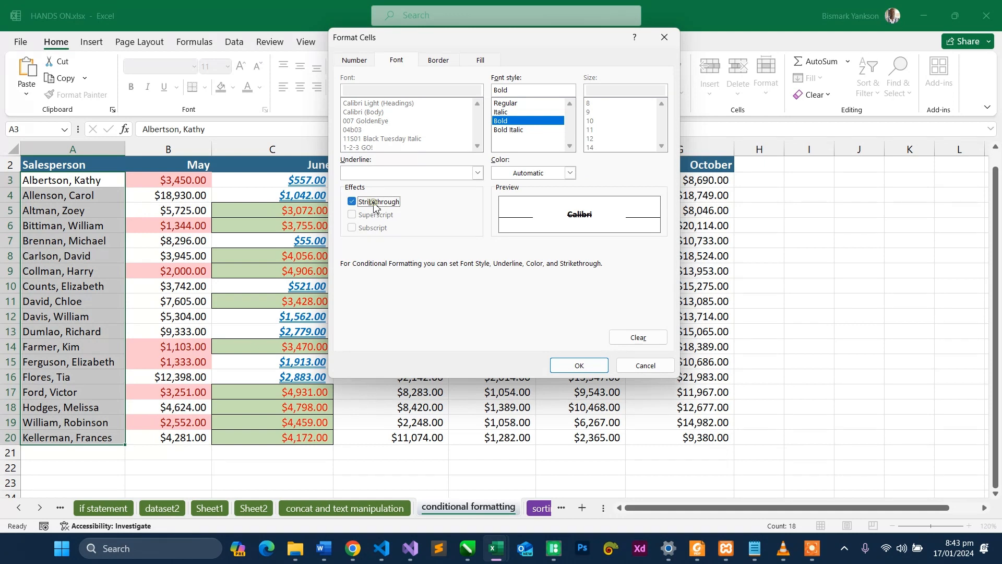
click(375, 207)
click(375, 207)
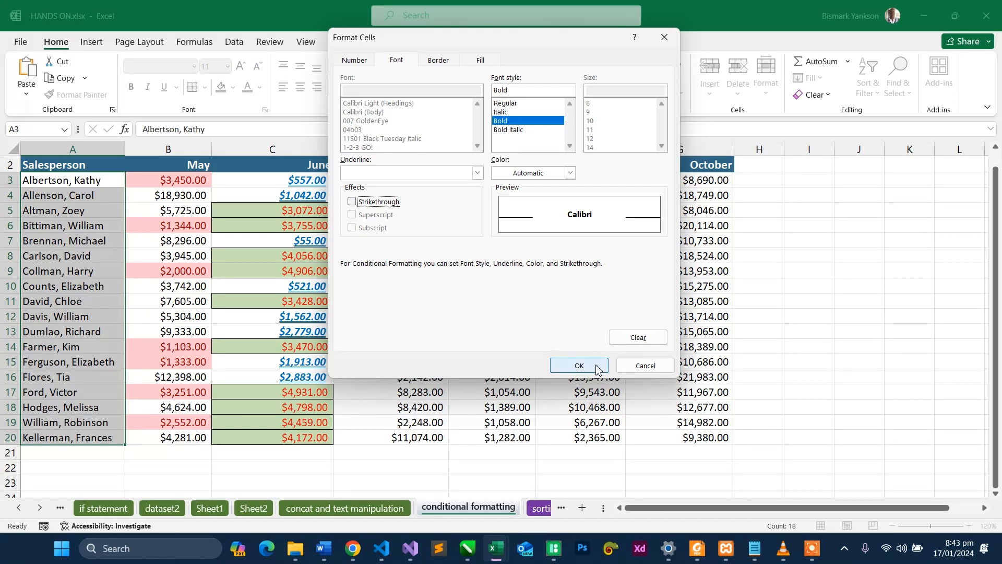
- Give the rule's format a dark brown fill and a white font colour
click(480, 64)
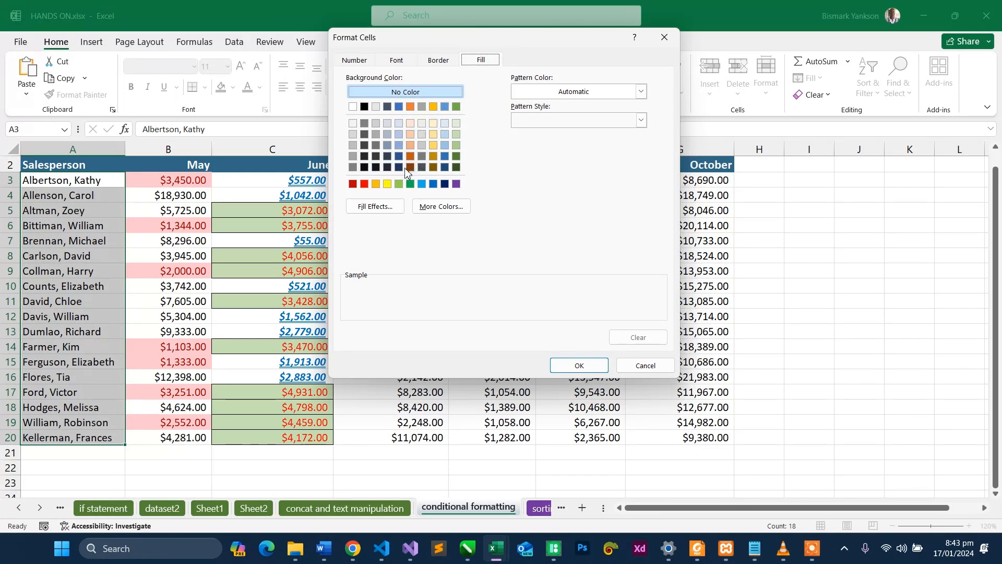
click(409, 168)
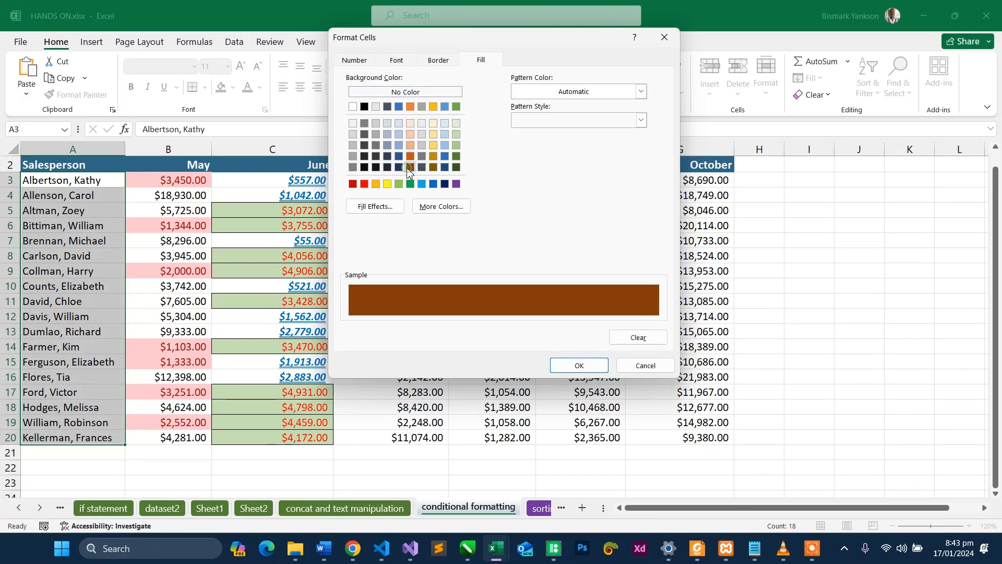
click(444, 60)
click(410, 61)
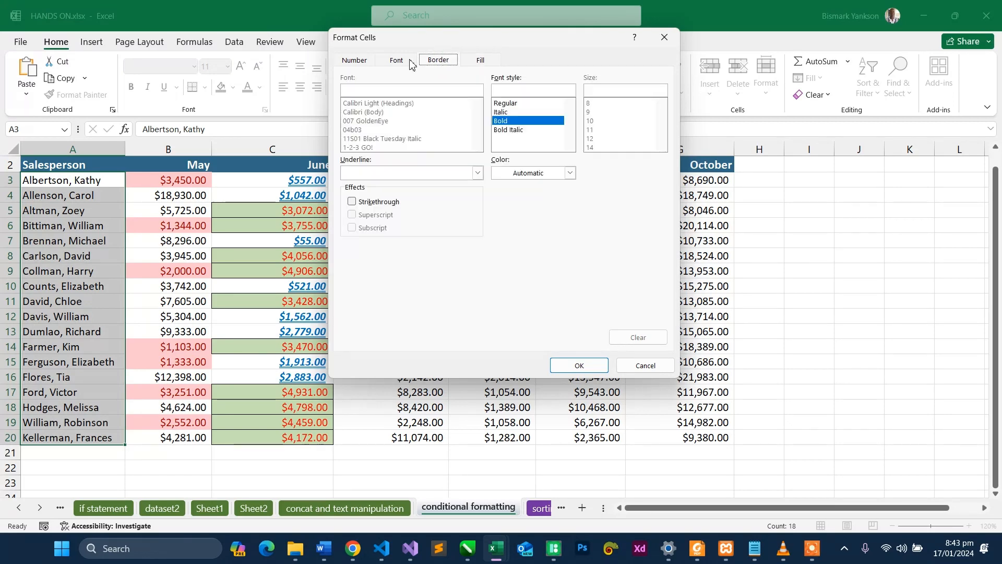
click(569, 172)
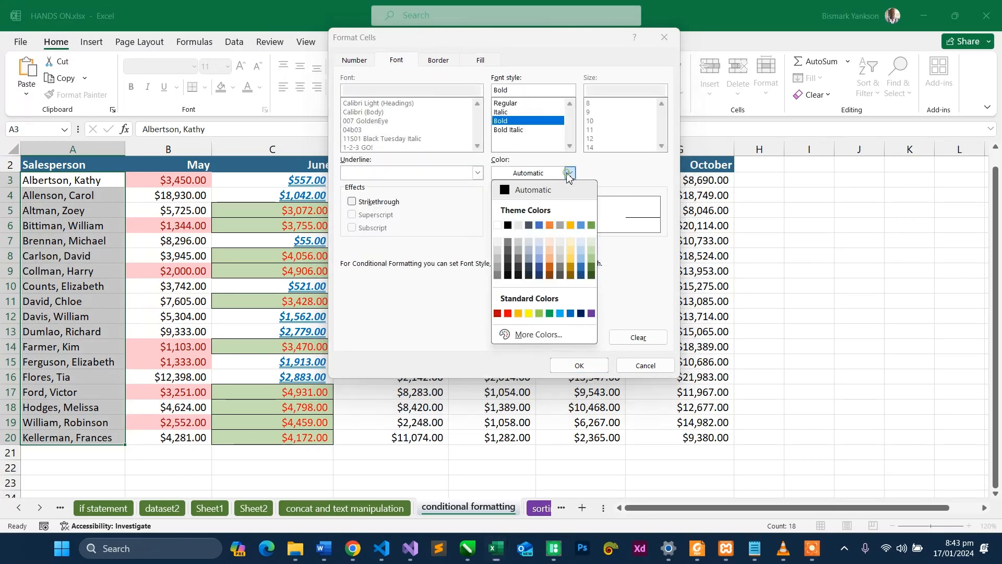
click(498, 226)
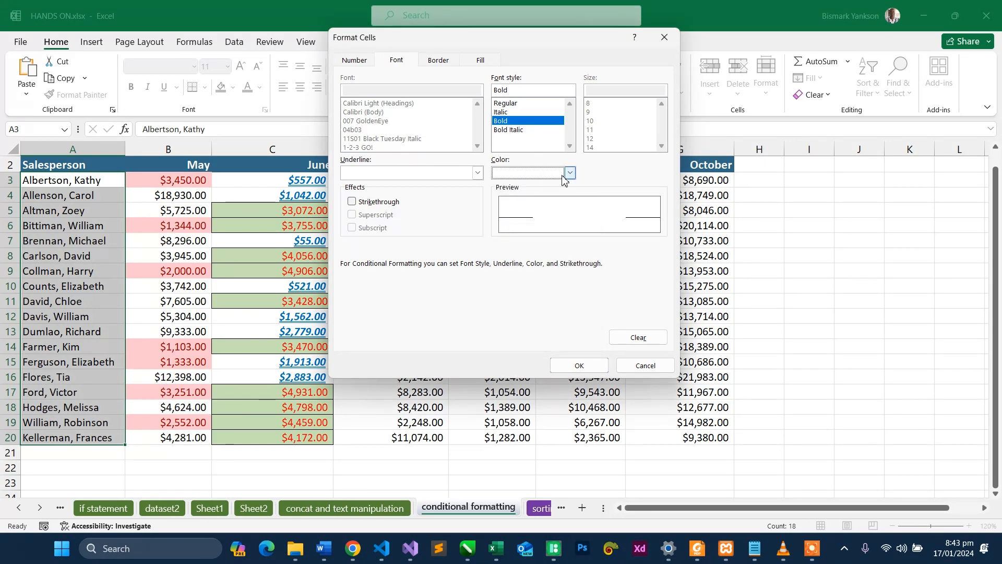
- Change the fill of the rule's format to the standard red, after trying orange
click(481, 61)
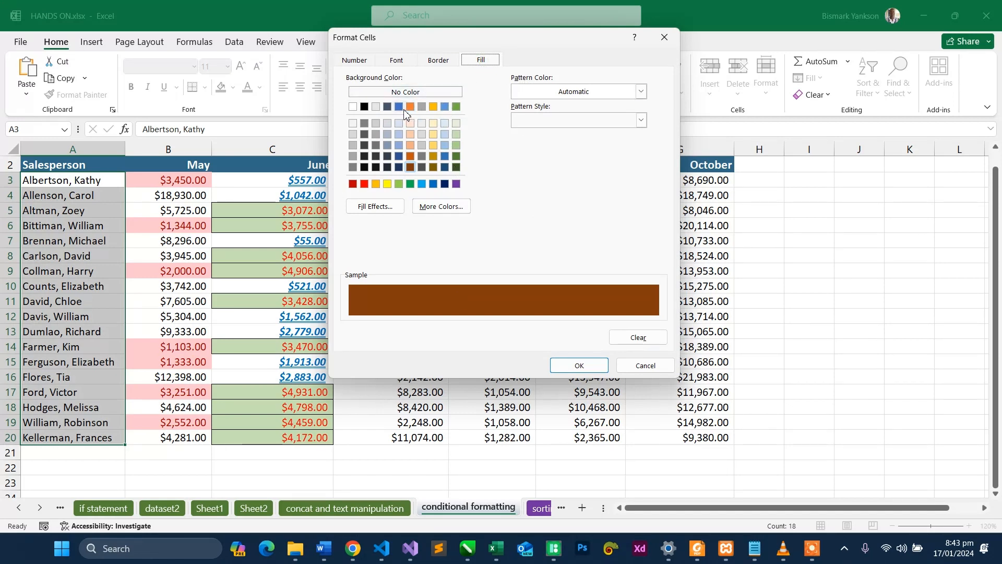
click(410, 107)
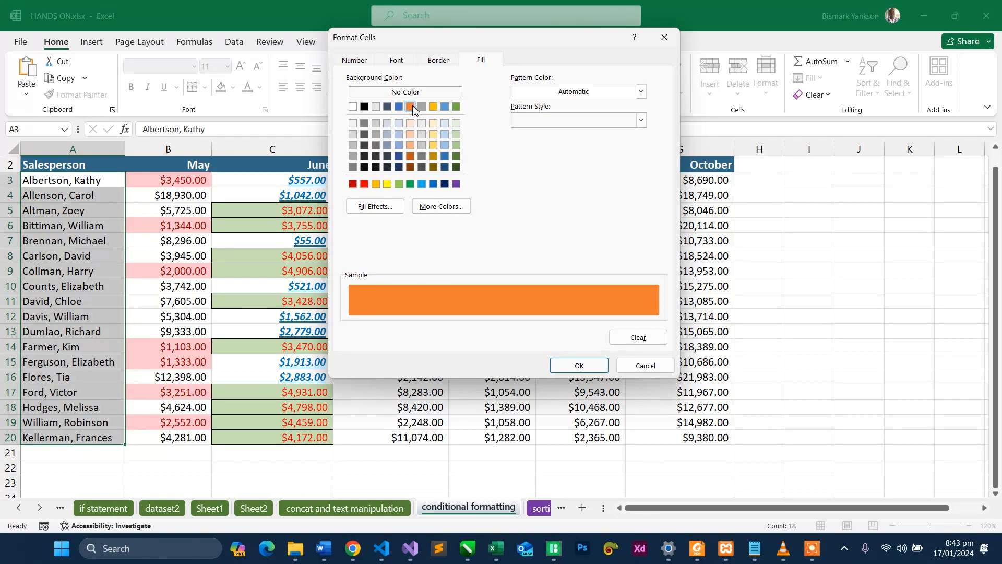
click(365, 184)
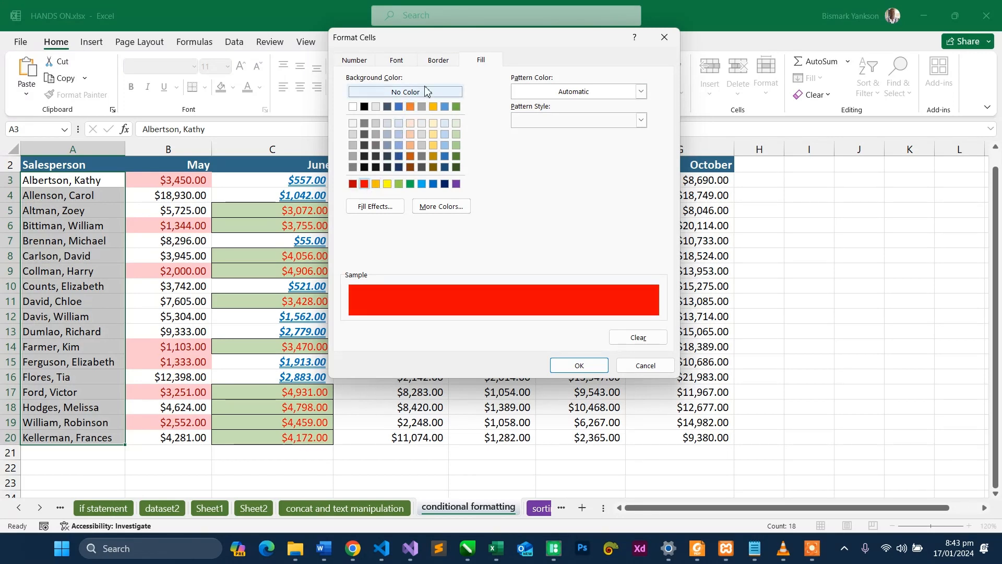
- Try a grey and then a red font colour for the rule and accept the format
click(437, 60)
click(411, 62)
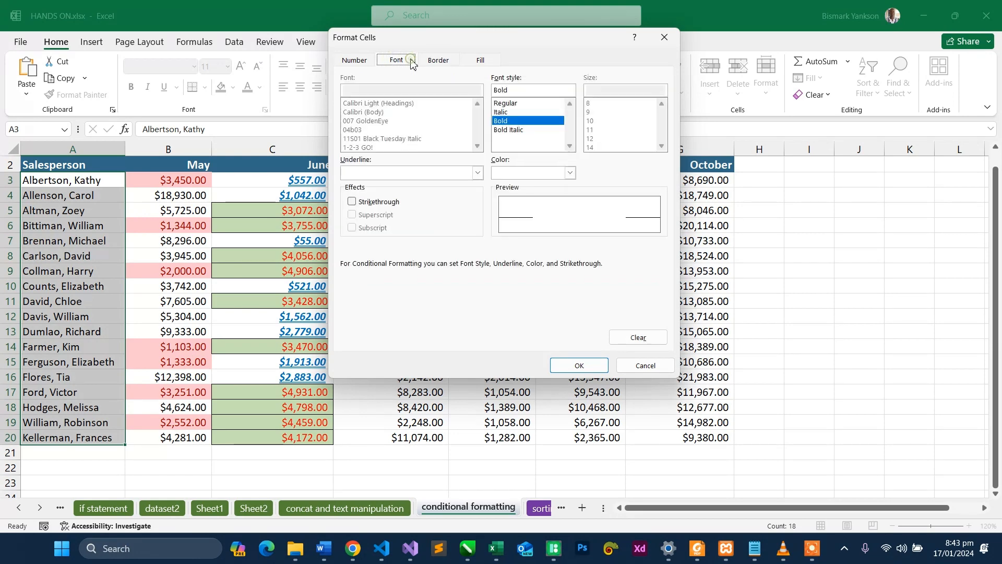
click(570, 172)
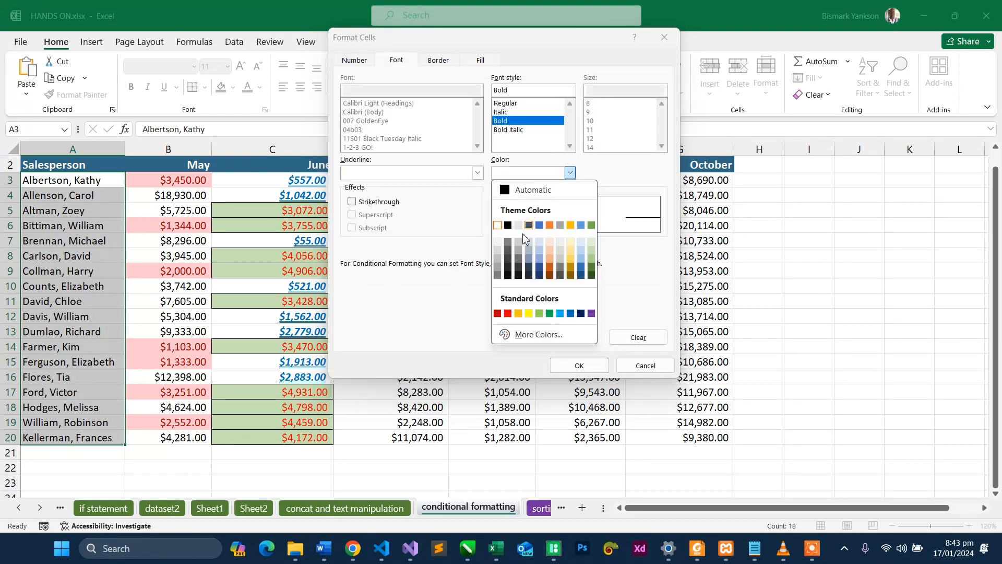
click(498, 259)
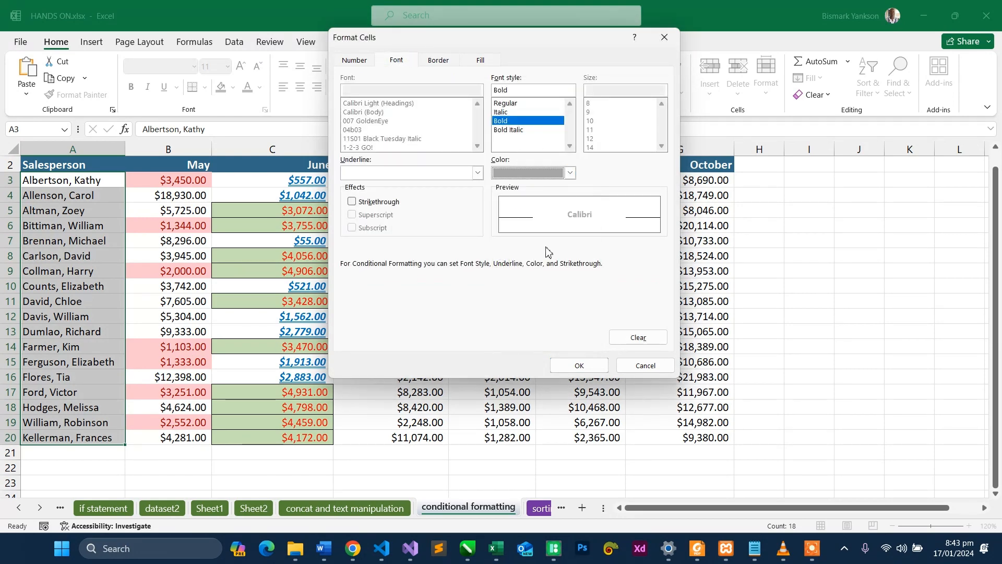
click(570, 172)
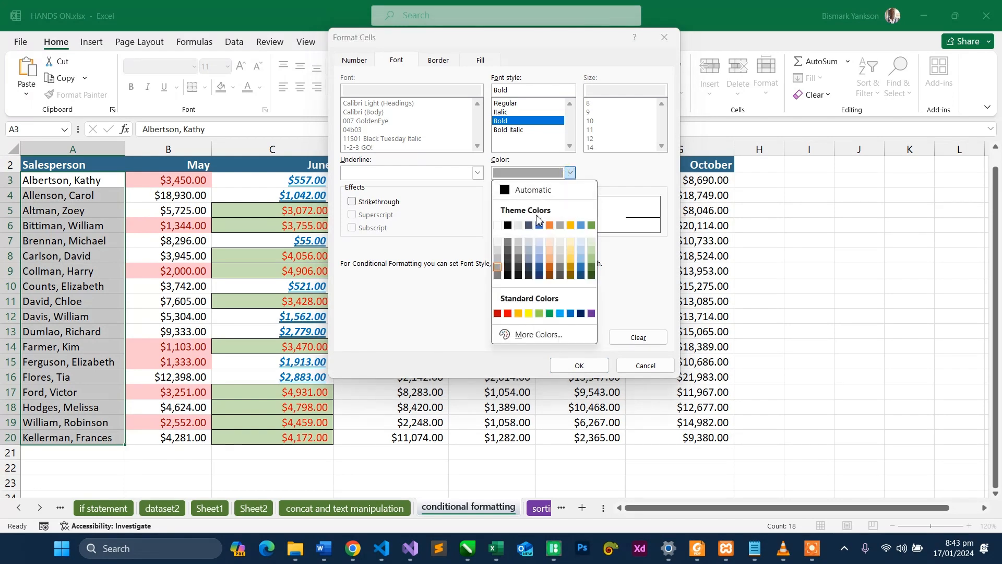
click(509, 314)
click(593, 367)
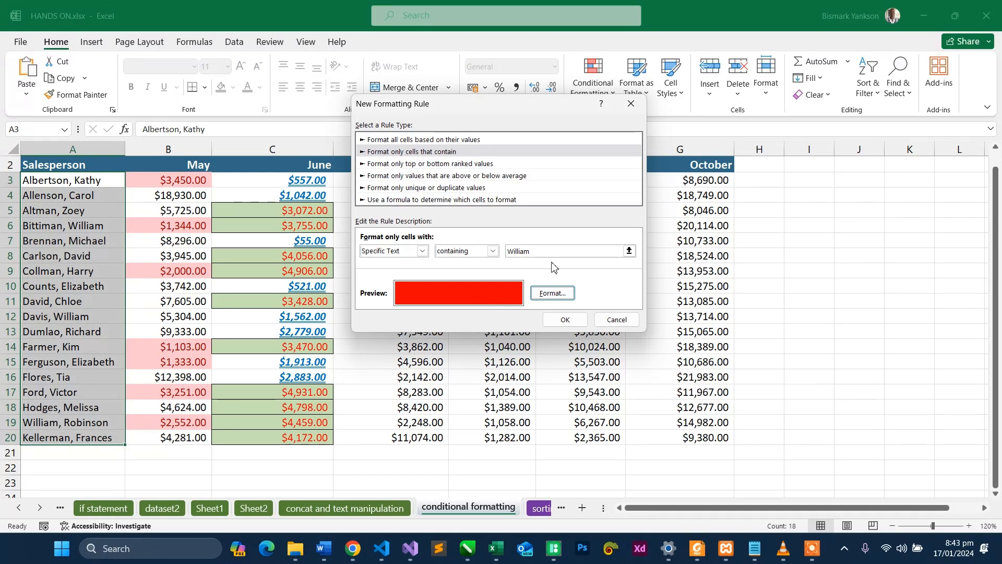
- Set the rule's font colour to white and apply the text rule to the salesperson names
click(559, 294)
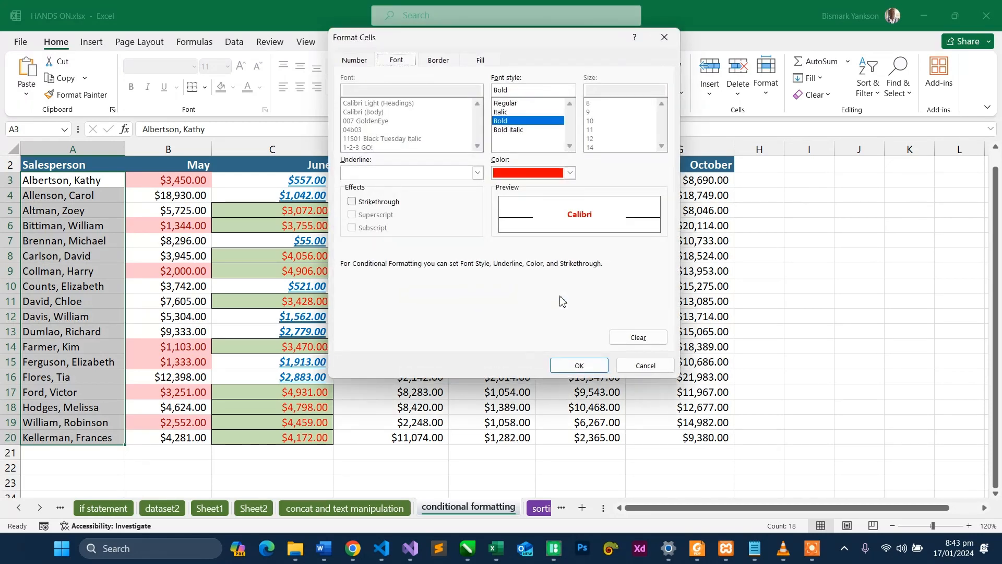
click(491, 61)
click(445, 62)
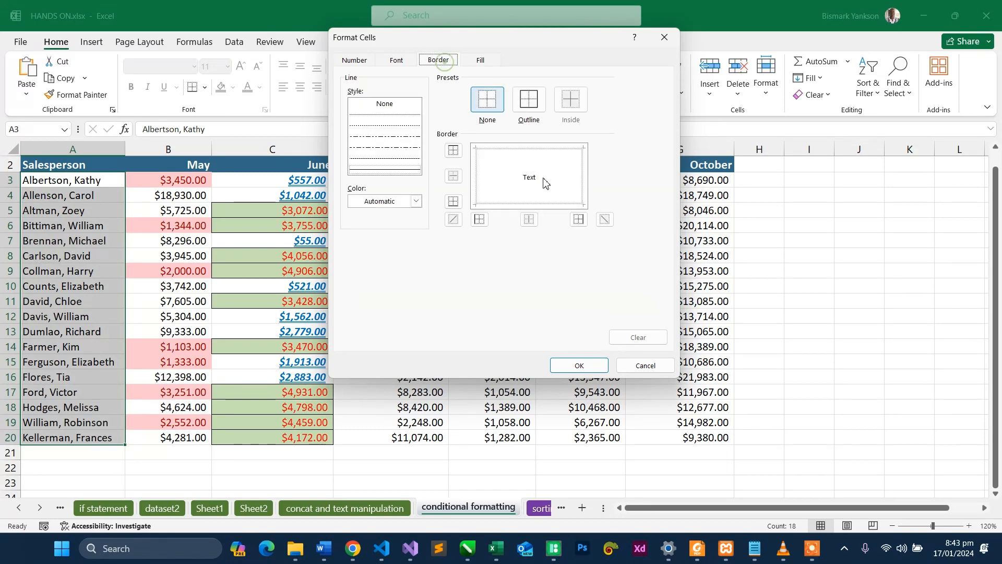
click(399, 61)
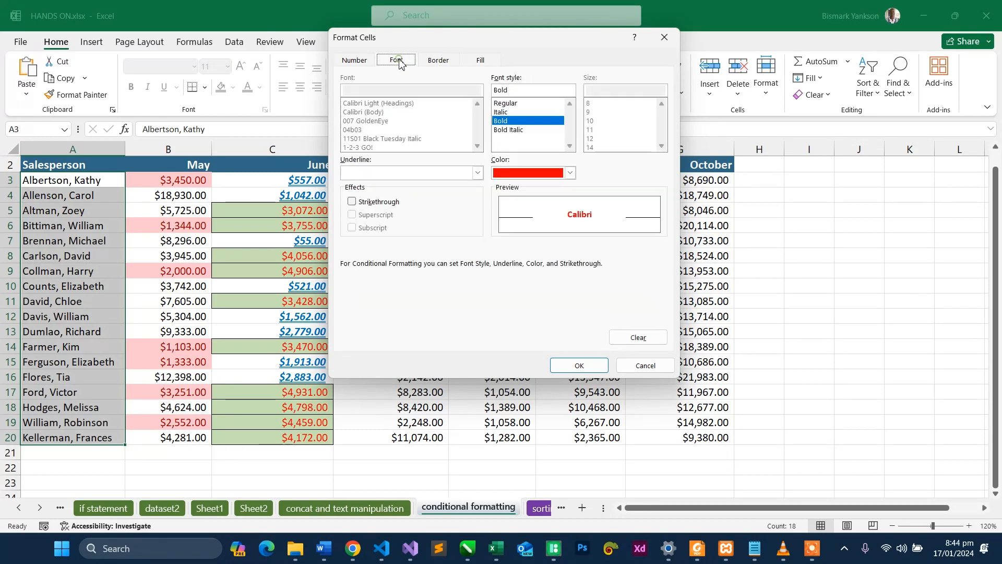
click(571, 173)
click(499, 226)
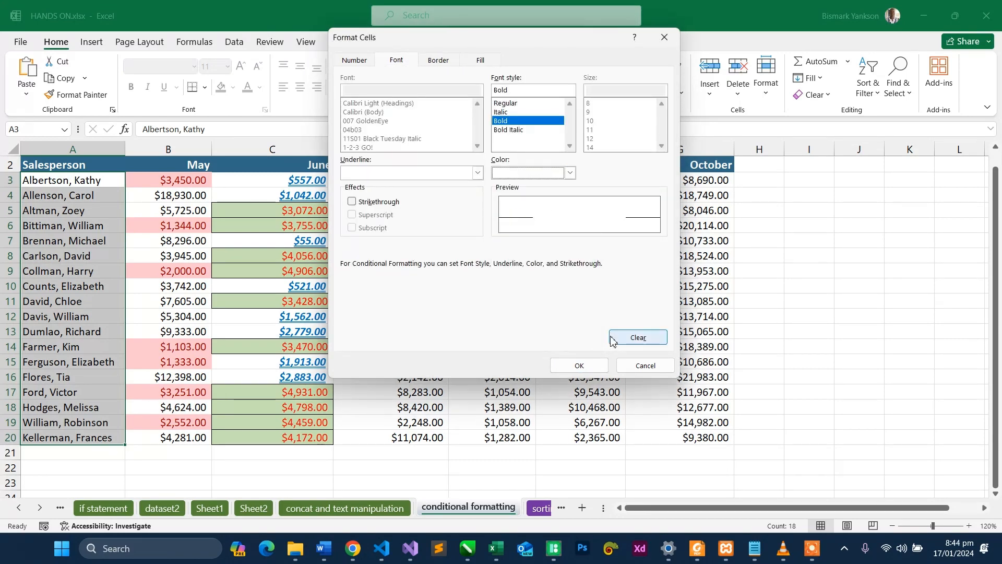
click(578, 365)
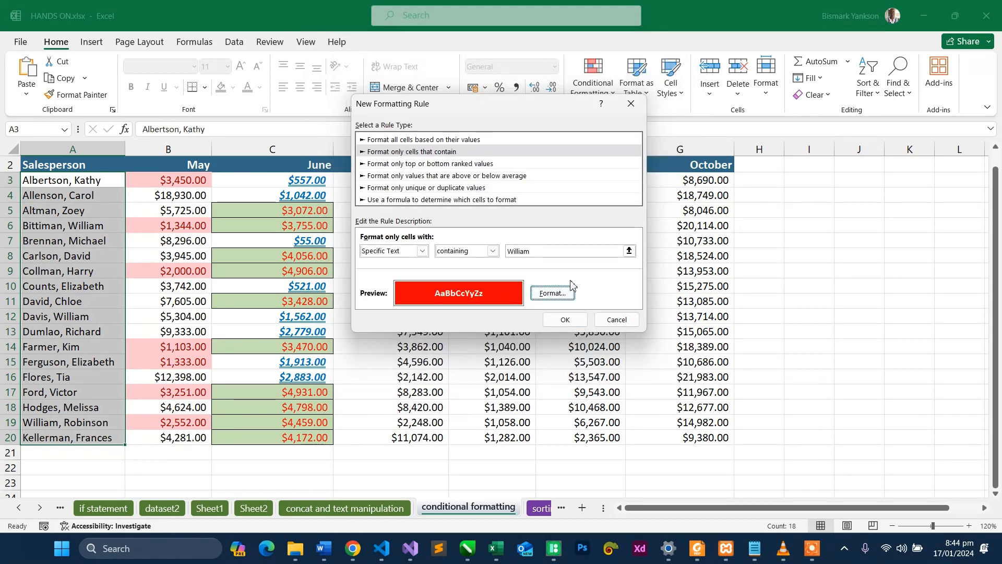
click(568, 319)
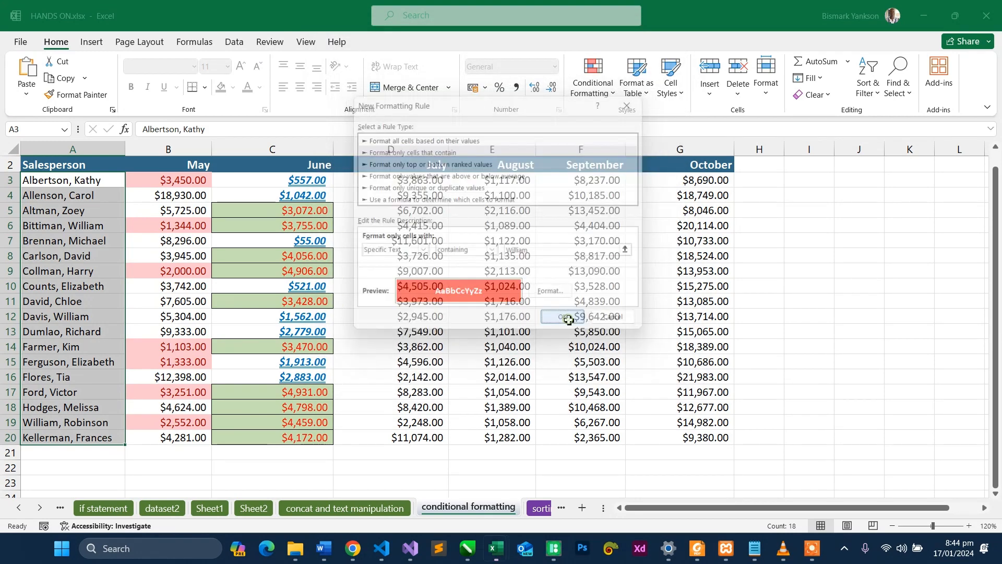
- Delete the letter "a" from the surname in A19 to test the specific-text rule
click(105, 273)
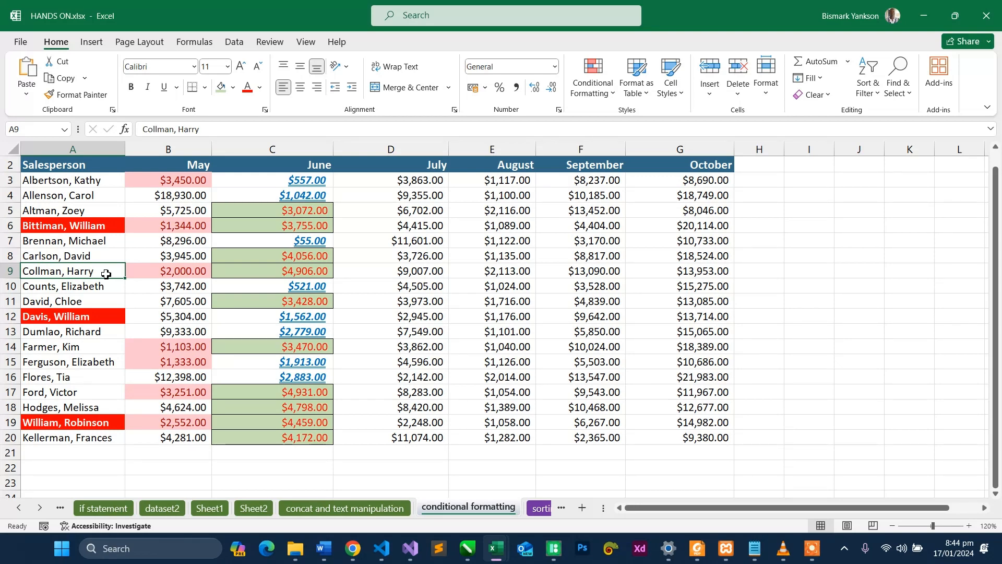
double_click(54, 423)
key(BackSpace)
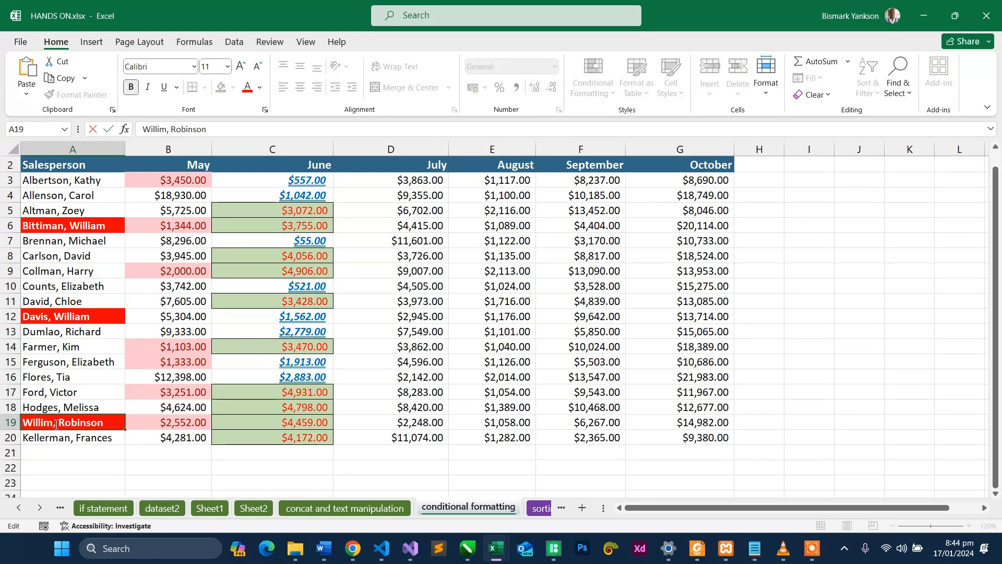
key(Return)
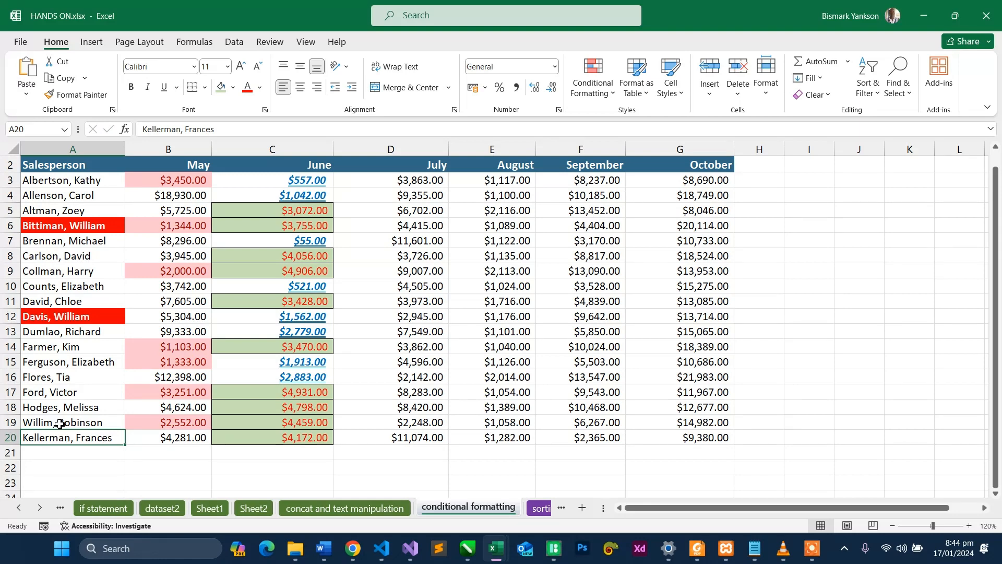
- Replace the first name in A16 with the name the rule looks for, keeping the surname
double_click(84, 377)
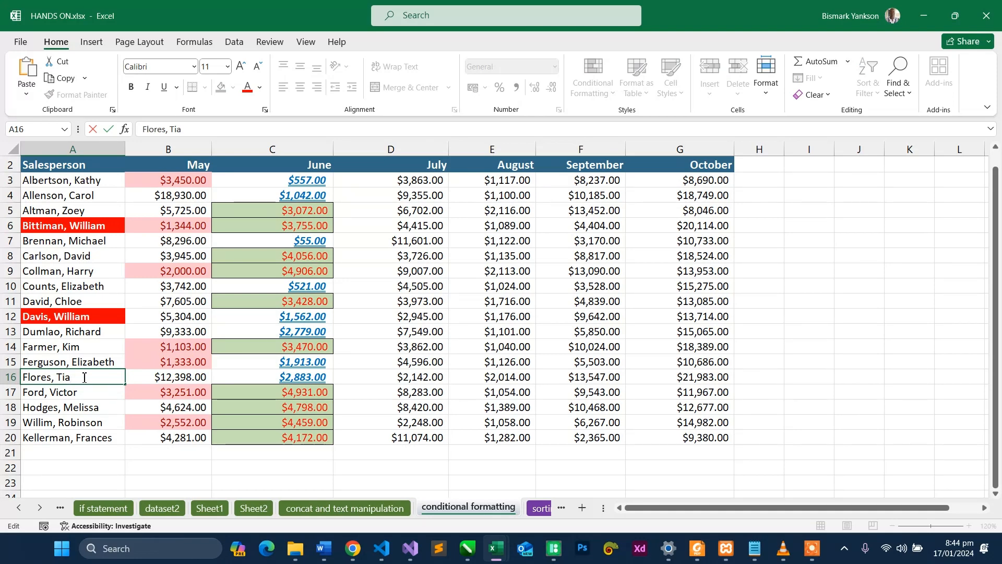
key(BackSpace)
text(William)
key(Return)
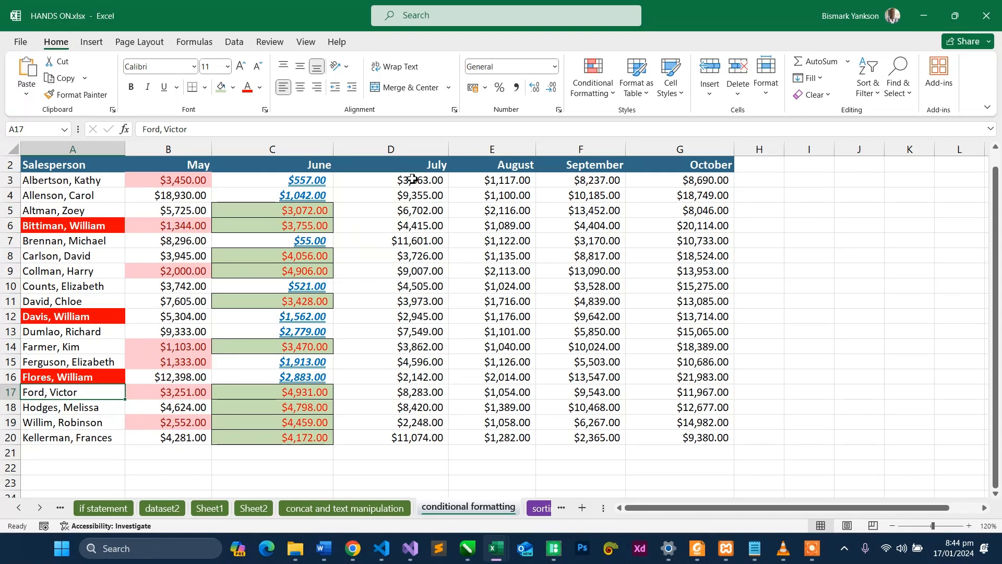
drag(412, 183, 405, 439)
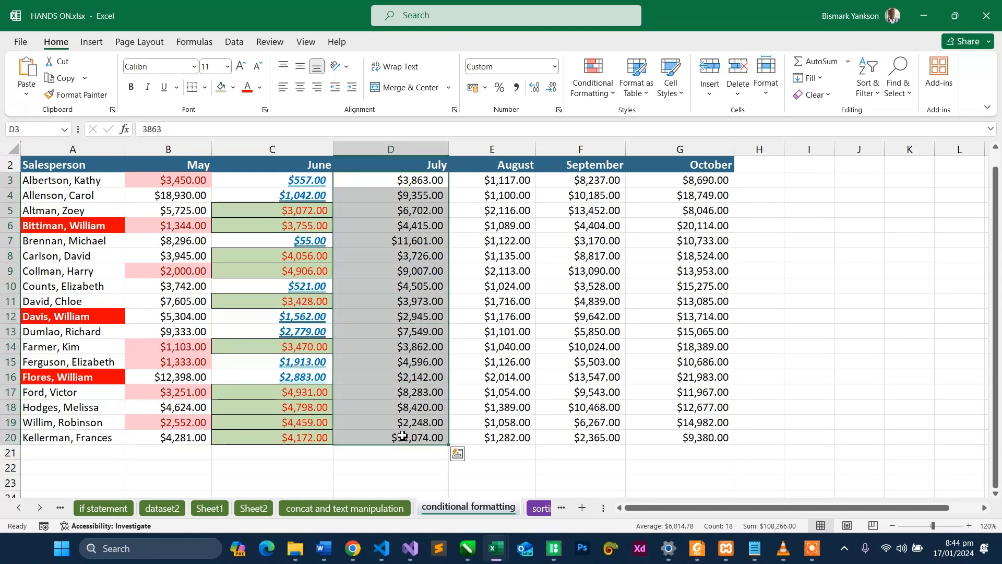
click(426, 181)
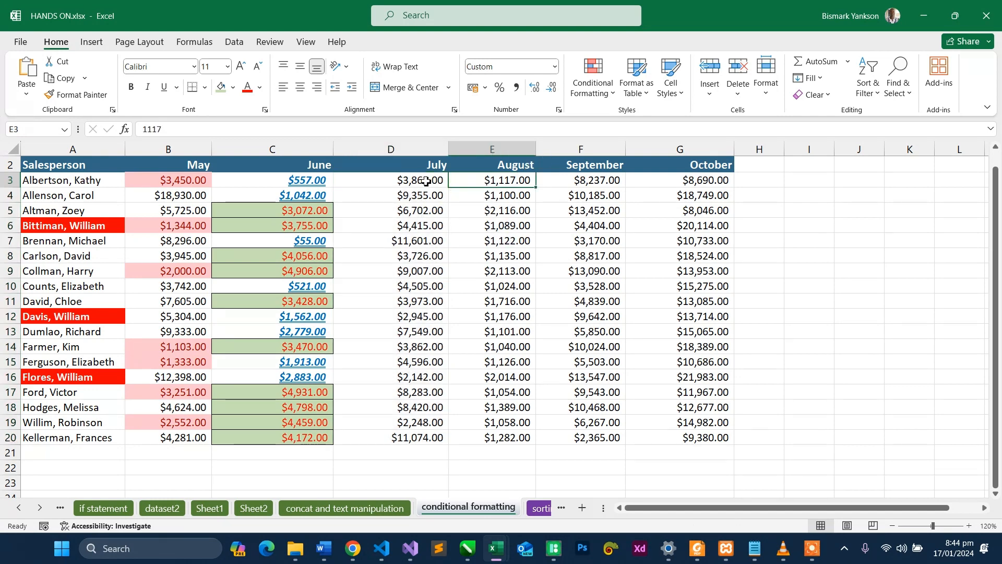
drag(413, 253, 400, 438)
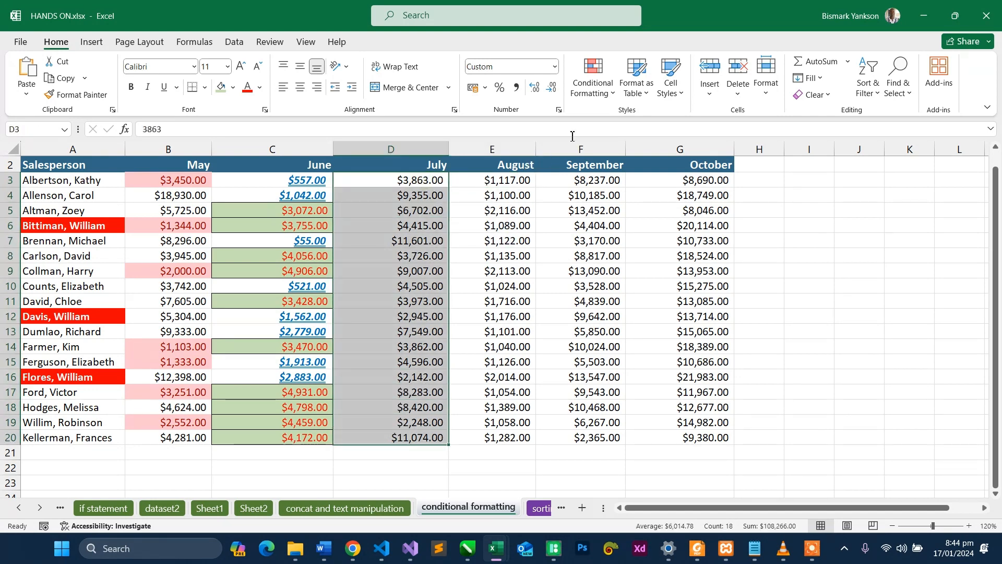
click(605, 99)
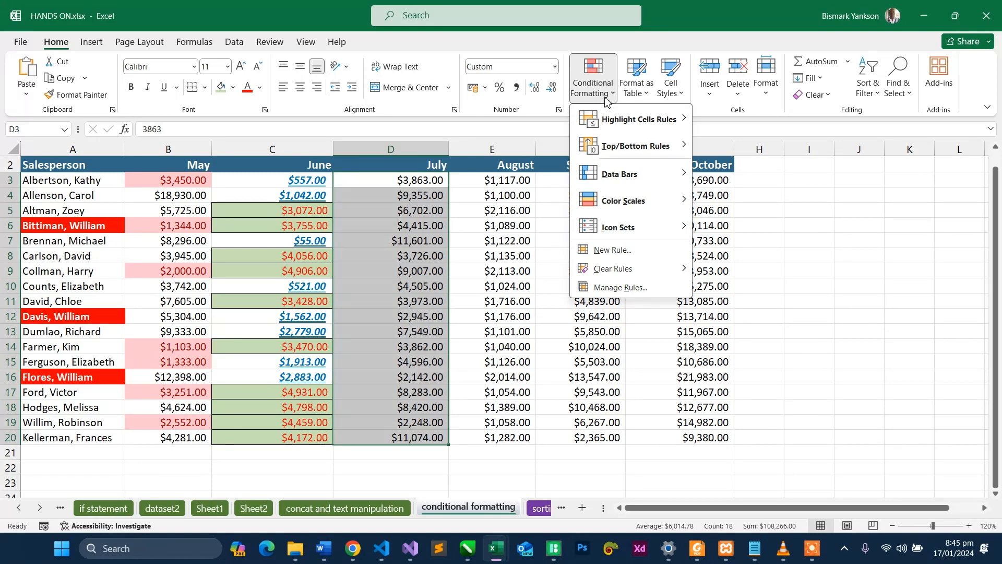
click(741, 256)
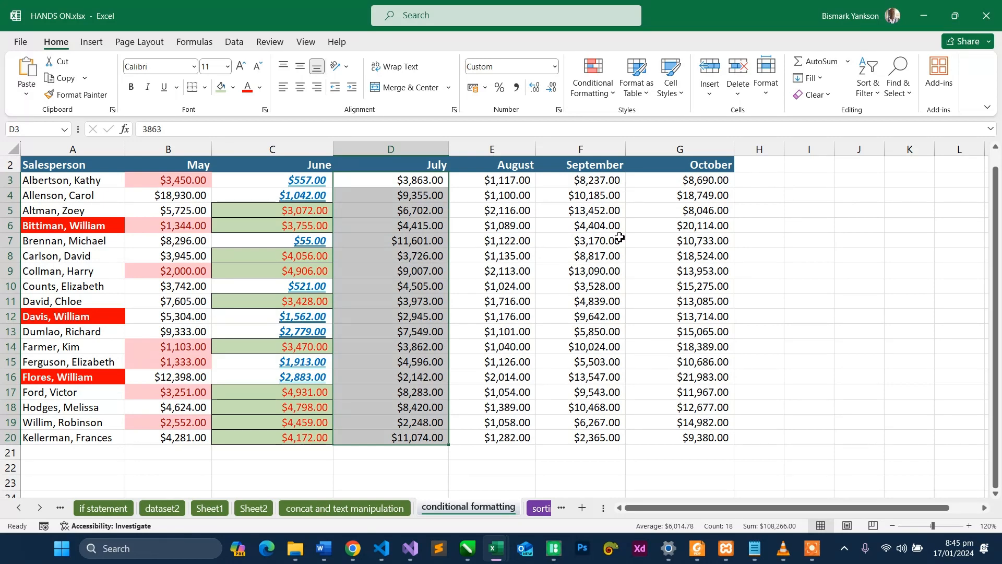
click(595, 94)
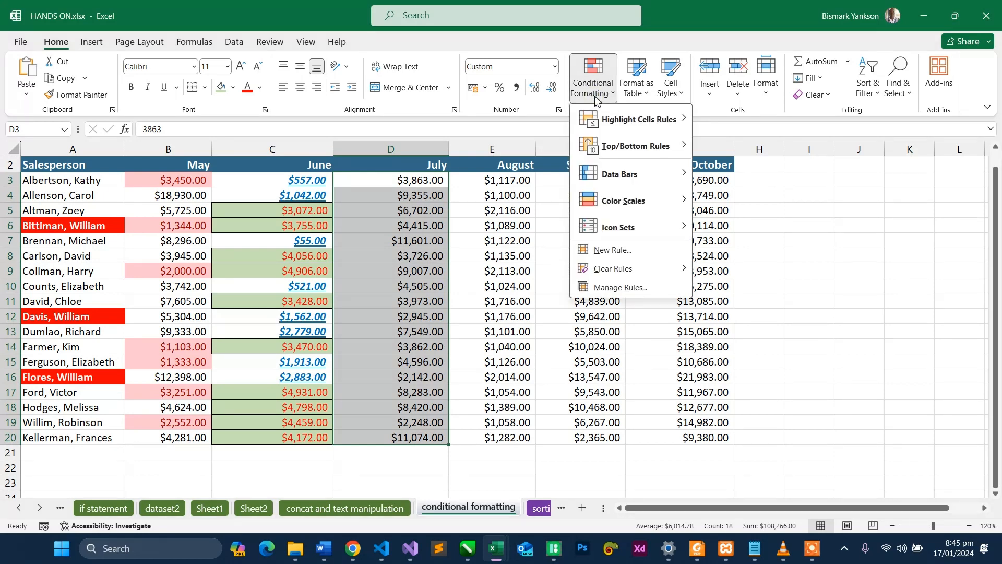
click(622, 288)
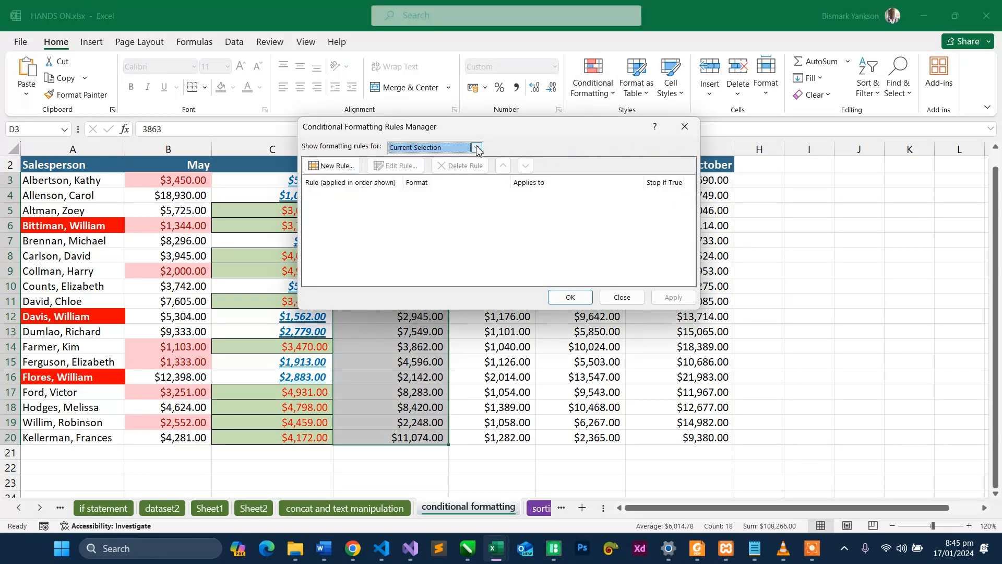
click(477, 148)
click(477, 149)
click(621, 297)
click(549, 362)
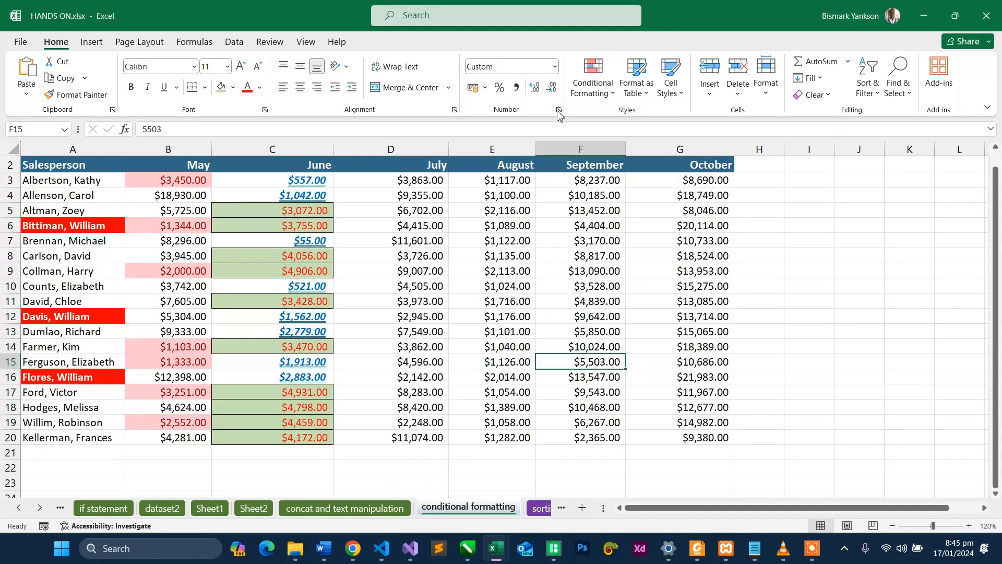
- Open the conditional formatting rules manager and list all rules of this worksheet
click(602, 99)
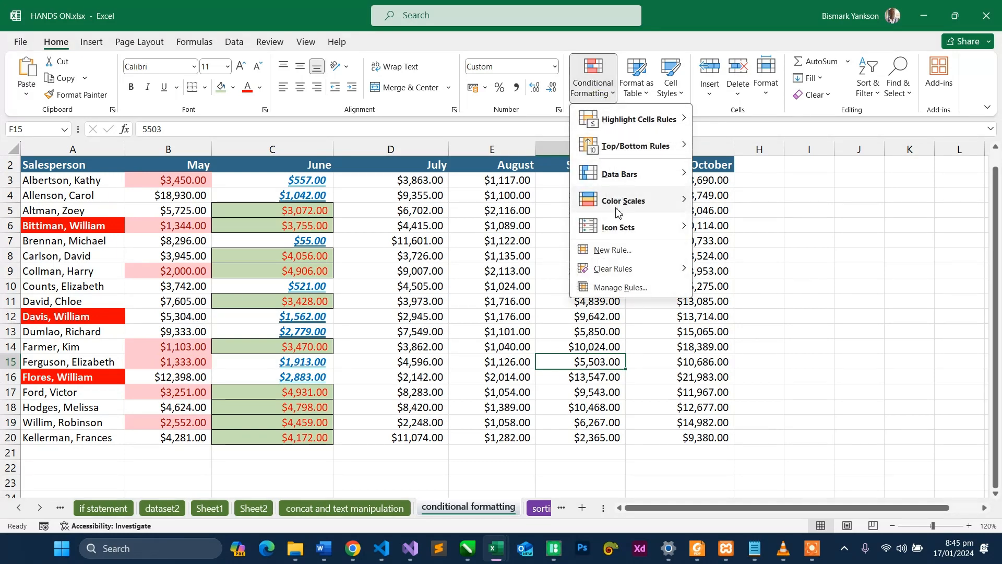
click(612, 288)
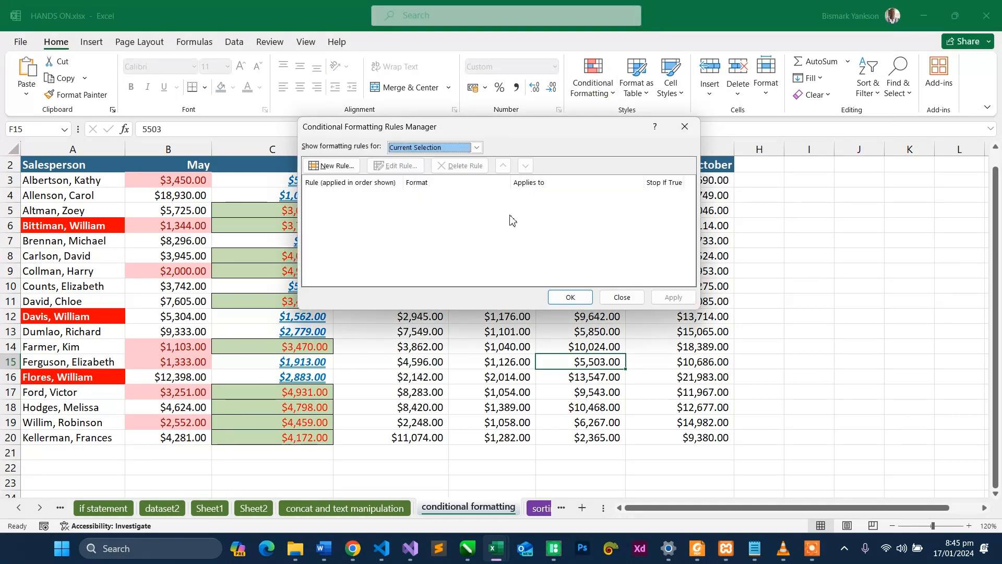
click(469, 151)
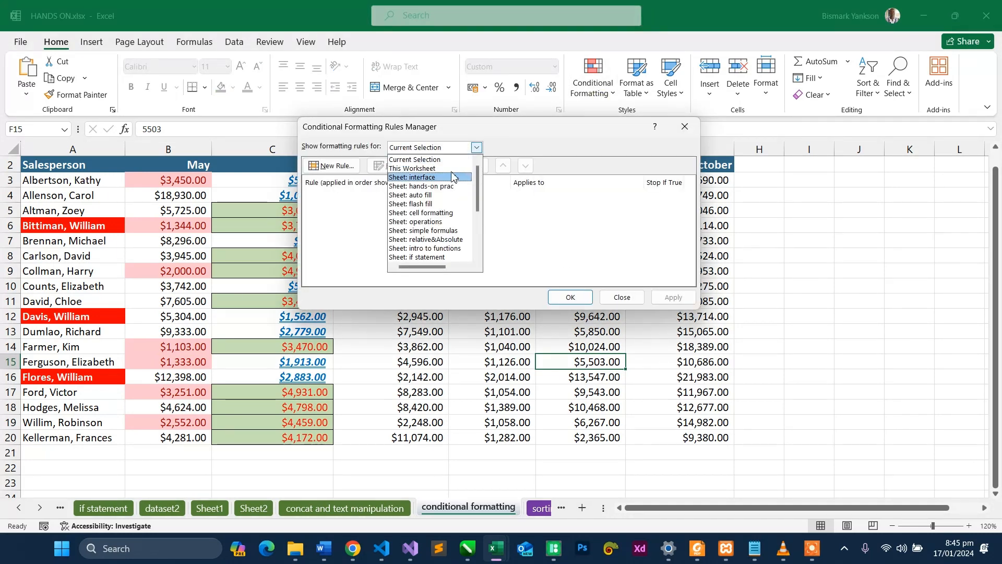
click(444, 172)
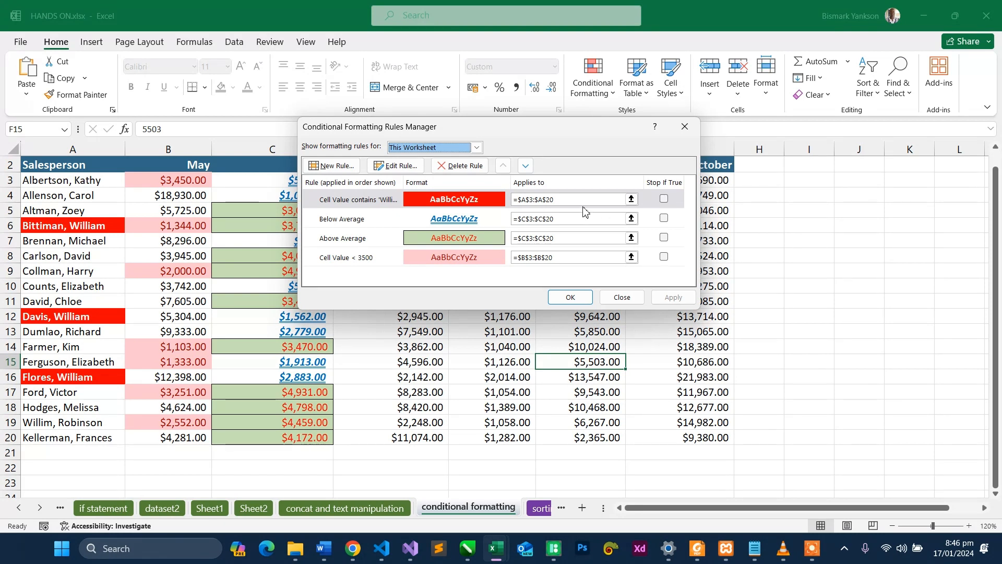
- Edit the specific-text rule on the salesperson names to look for the first name in A3, and apply the change
click(392, 204)
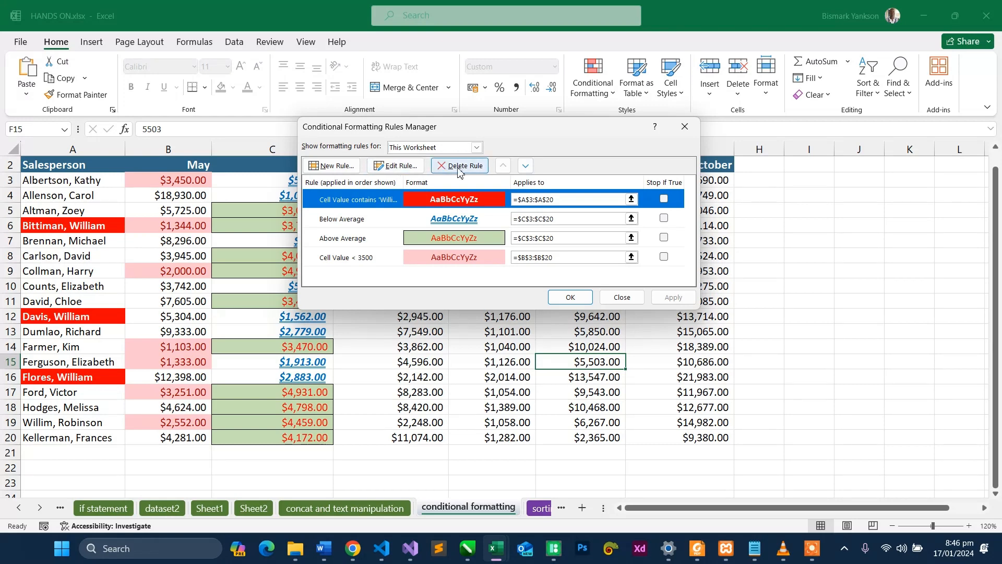
click(395, 166)
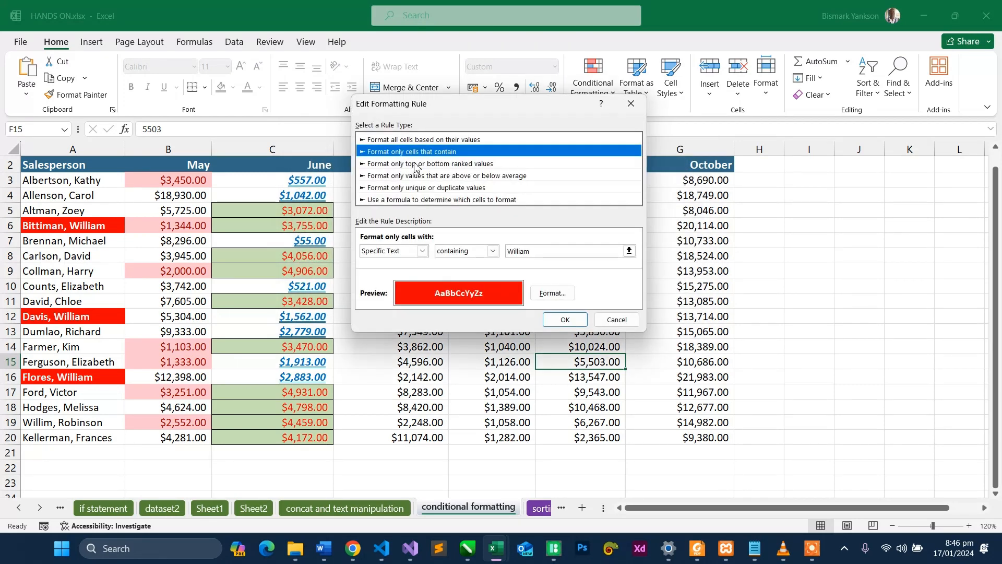
click(544, 255)
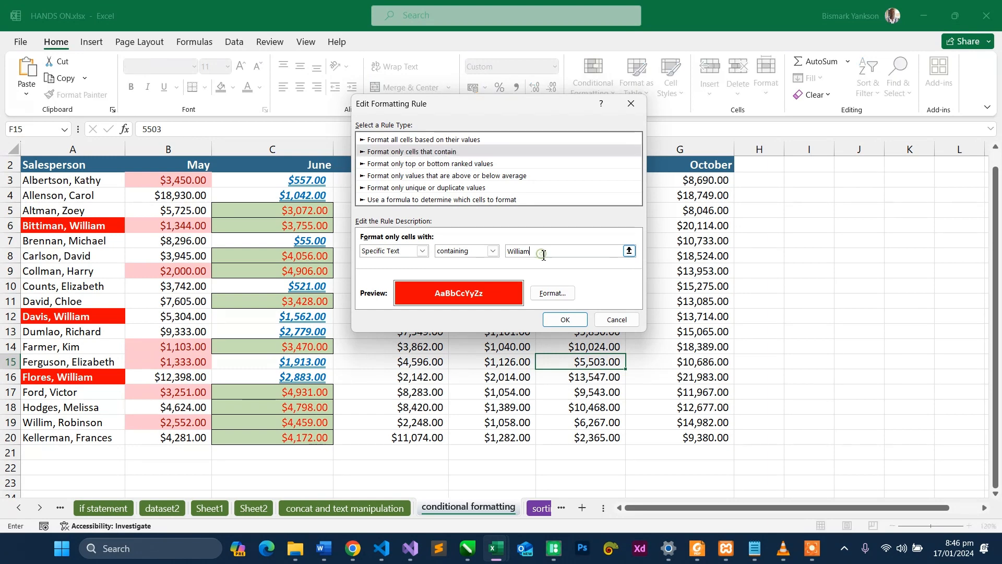
key(BackSpace)
key(BackSpace)
key(BackSpace)
key(BackSpace)
key(BackSpace)
key(BackSpace)
text(Kathy)
click(569, 321)
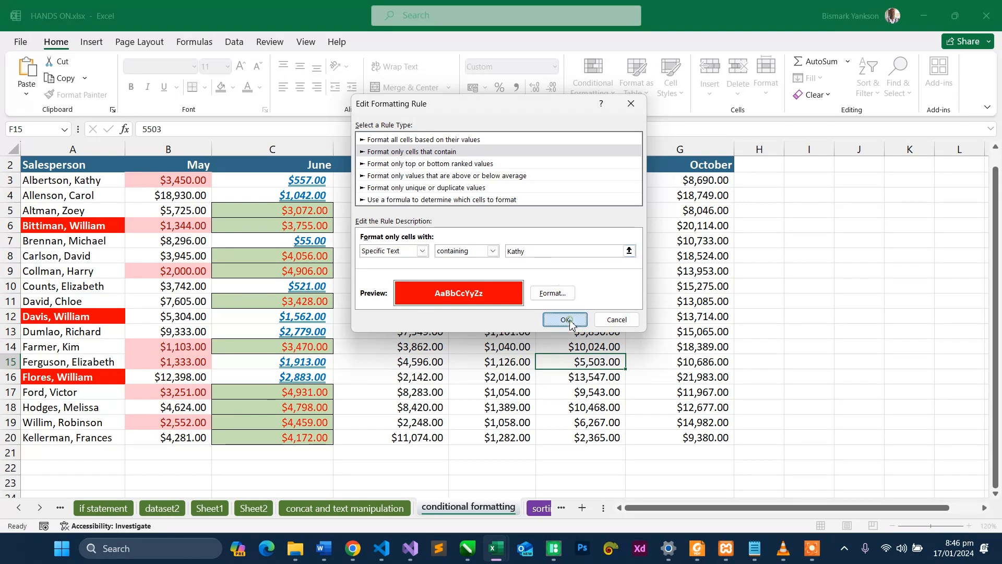
click(658, 300)
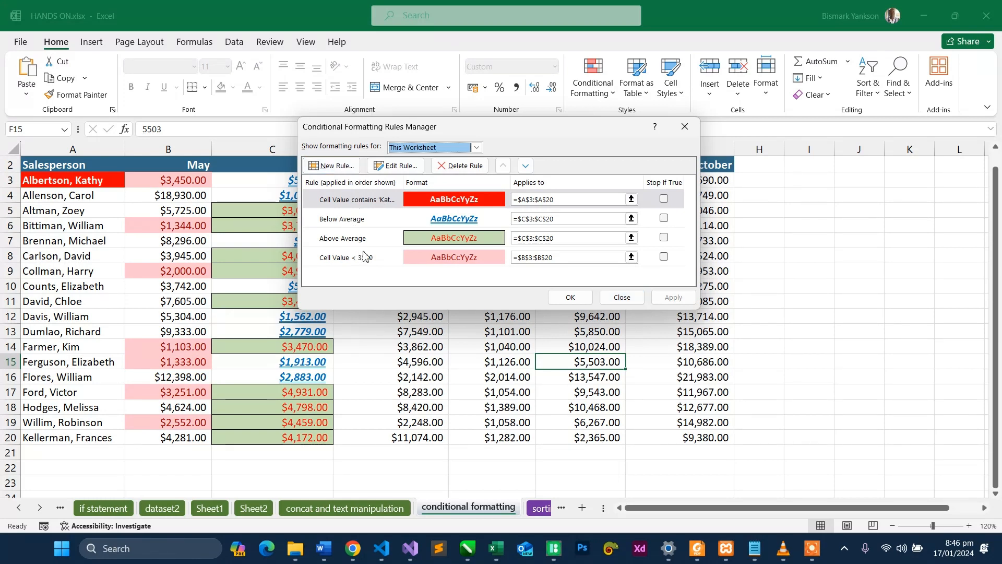
click(685, 127)
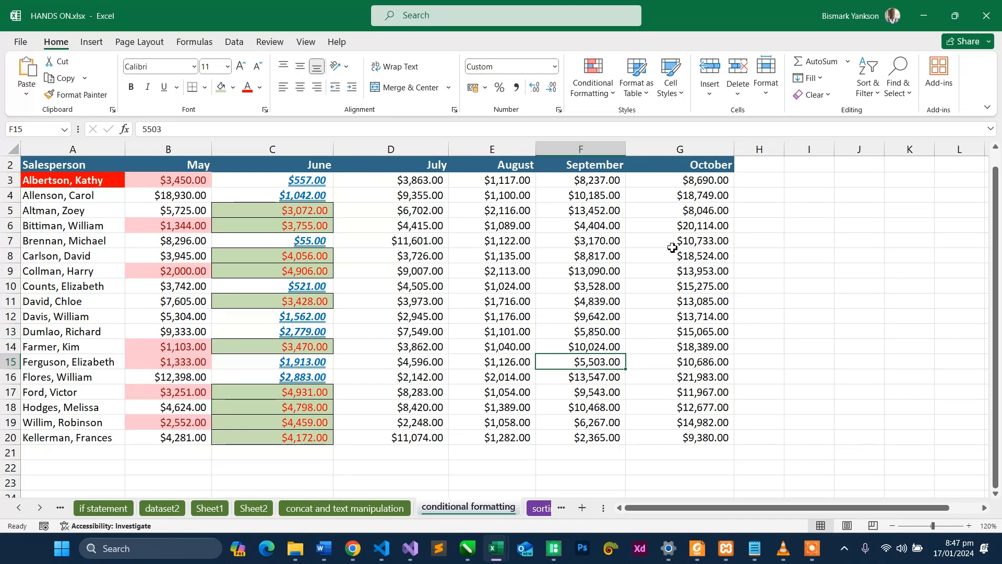
- Highlight duplicate values in the August sales E3:E20 with Light Red Fill with Dark Red Text
click(517, 180)
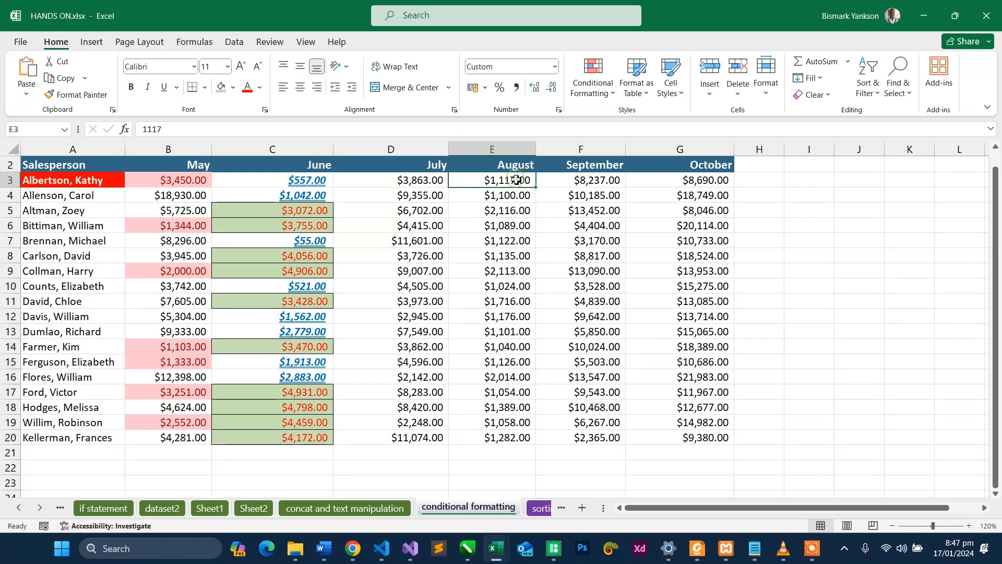
drag(517, 180, 522, 439)
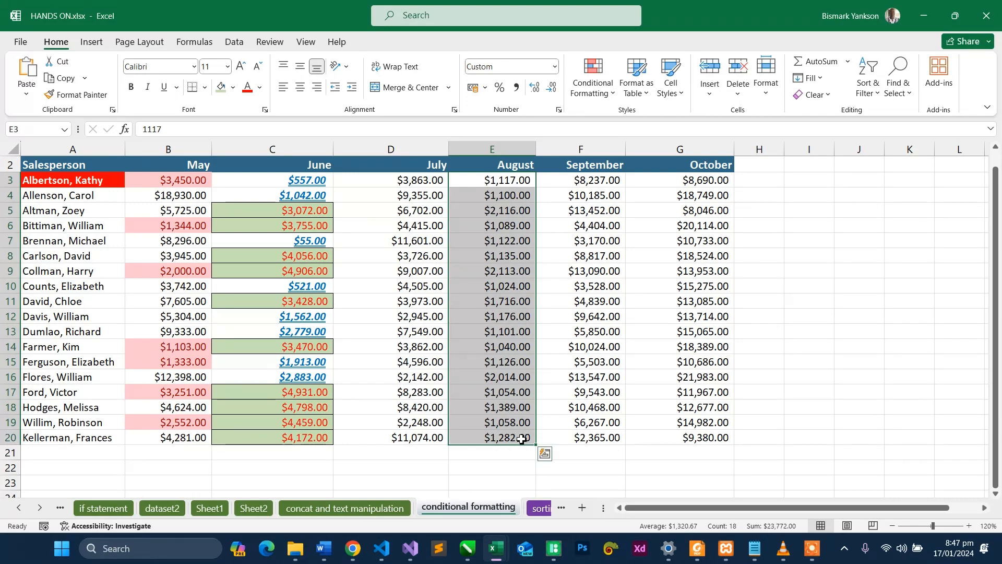
click(594, 86)
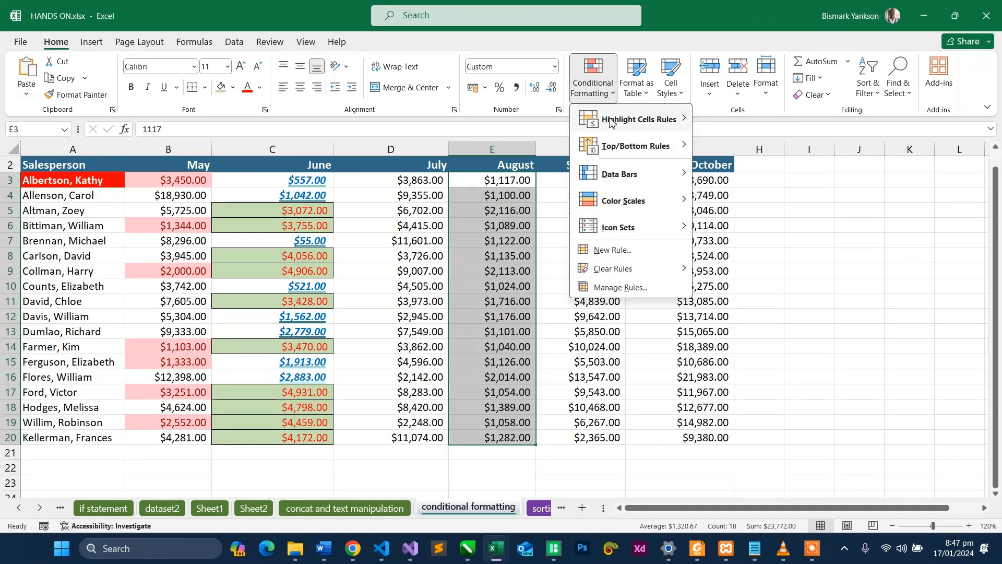
mouse_move(613, 130)
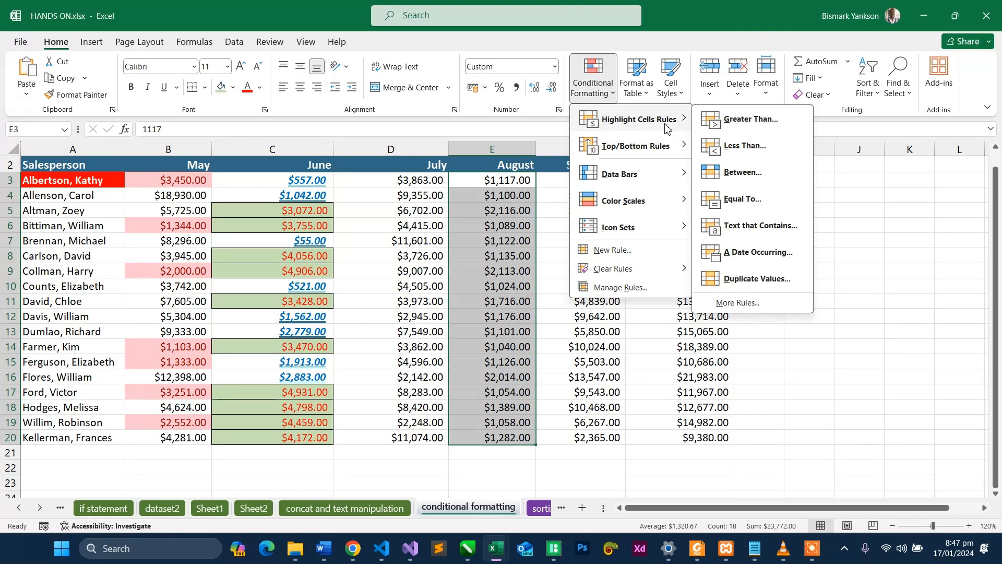
click(768, 278)
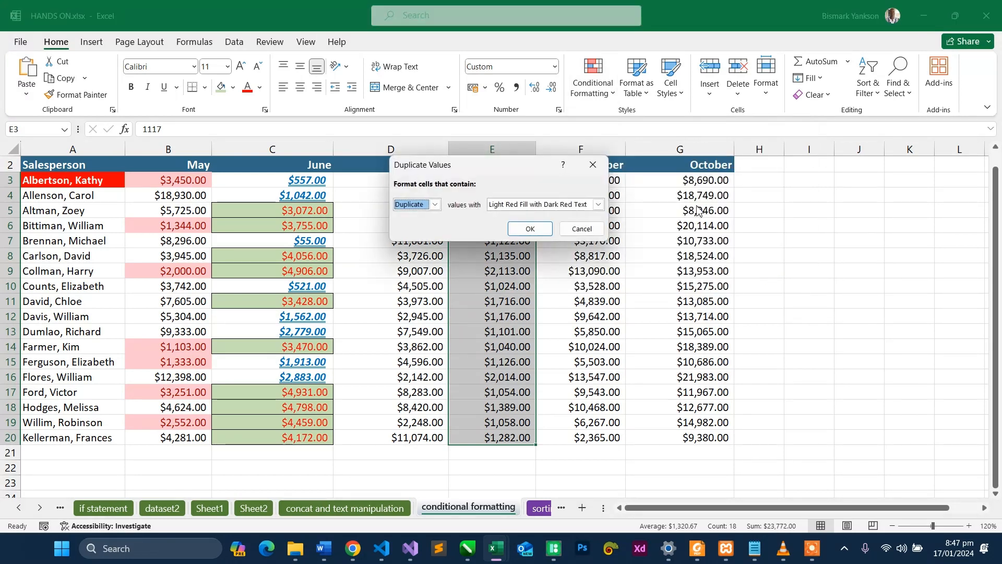
drag(522, 168, 676, 124)
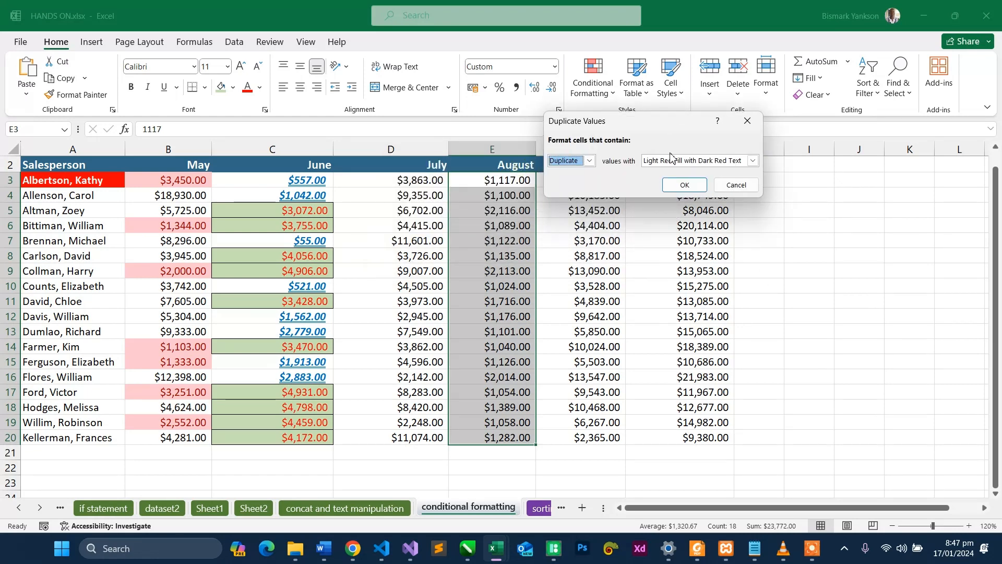
click(687, 185)
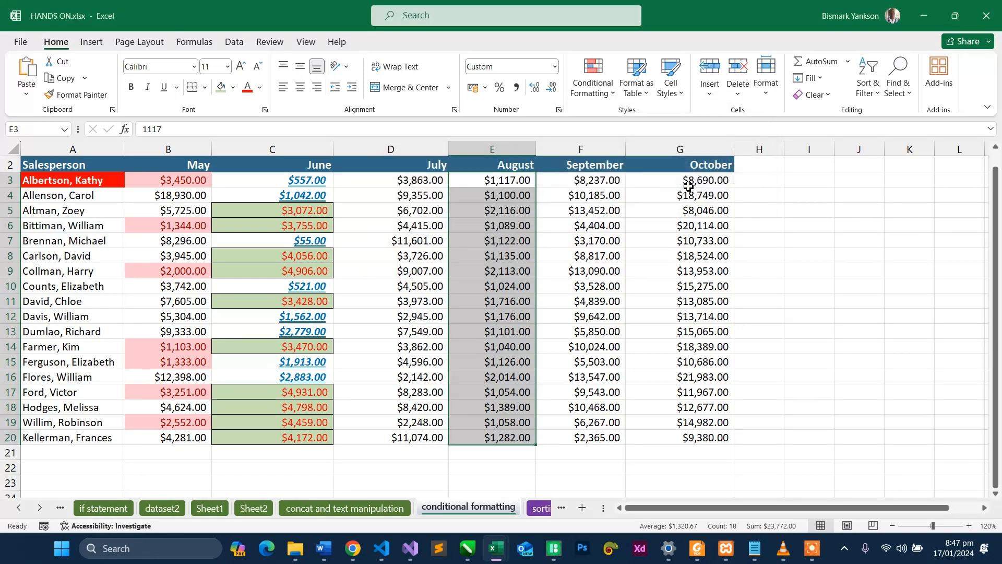
- Set the August sales in E16 to 1,101 to duplicate the amount in E13
click(515, 353)
key(ctrl+Down)
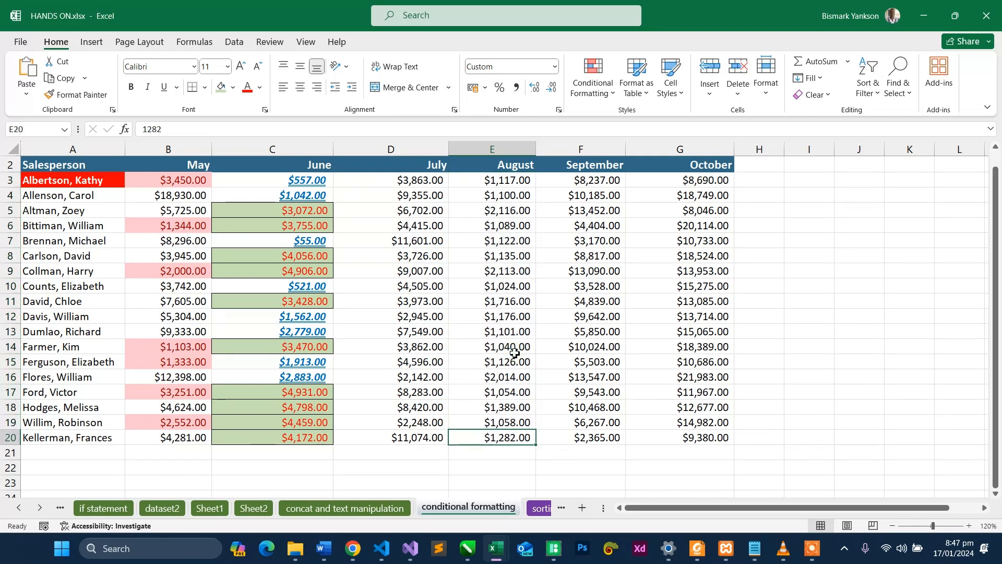
double_click(509, 381)
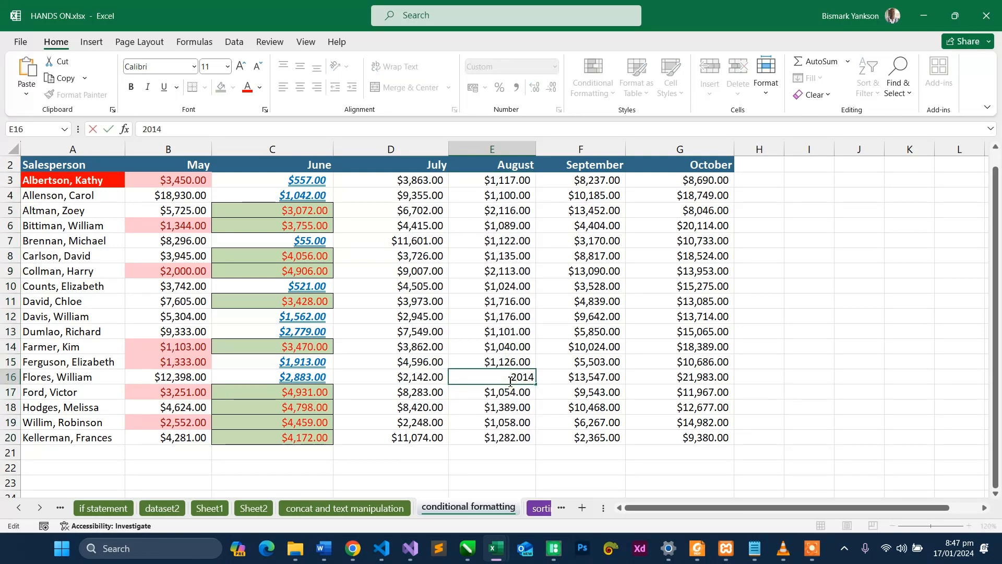
key(Delete)
key(Delete)
key(Delete)
key(Delete)
text(1,101)
key(Return)
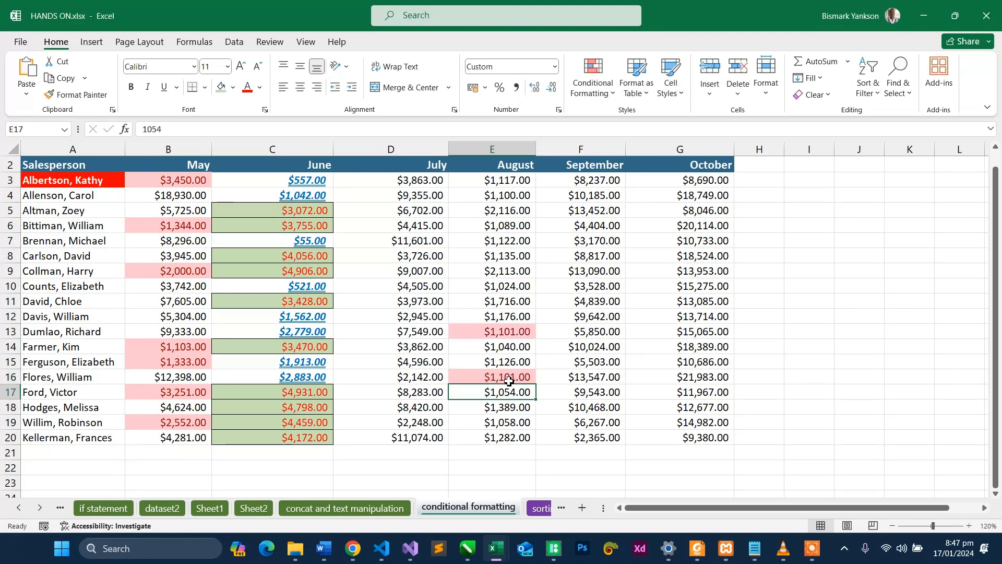
- Set the August sales in E9 to 1122 to duplicate the amount in E7
click(728, 322)
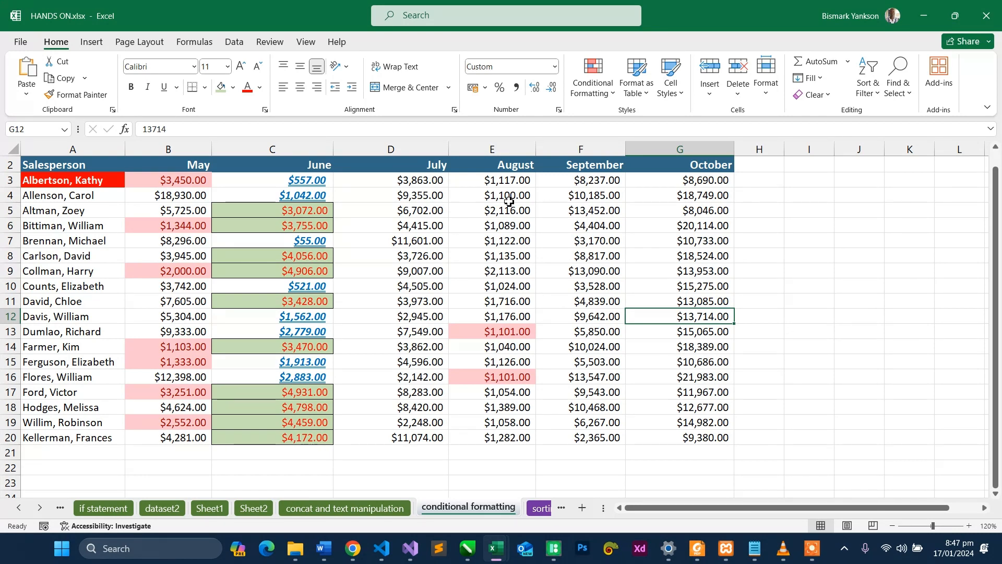
double_click(509, 271)
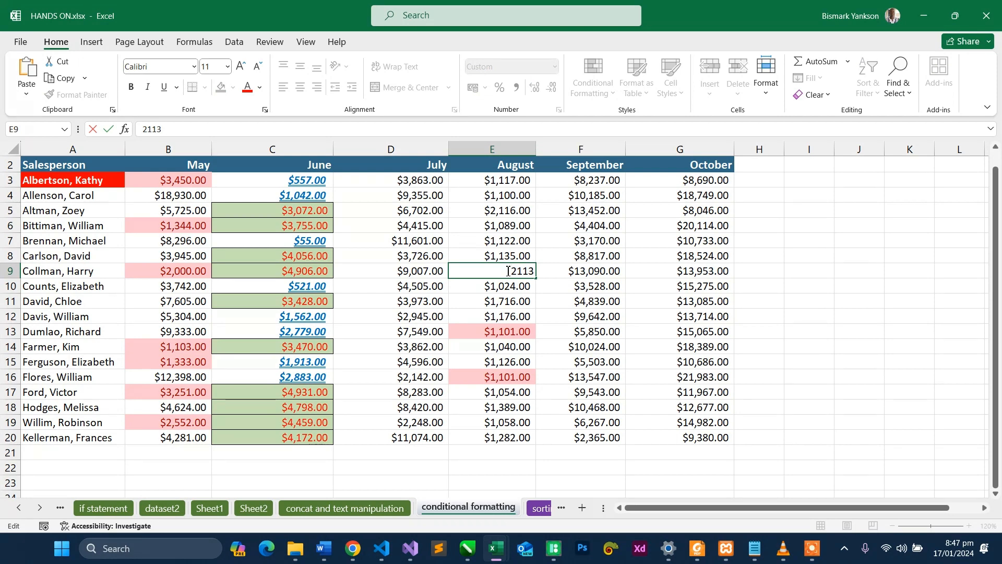
key(Delete)
key(Delete)
key(Delete)
key(Delete)
text(1122)
key(Return)
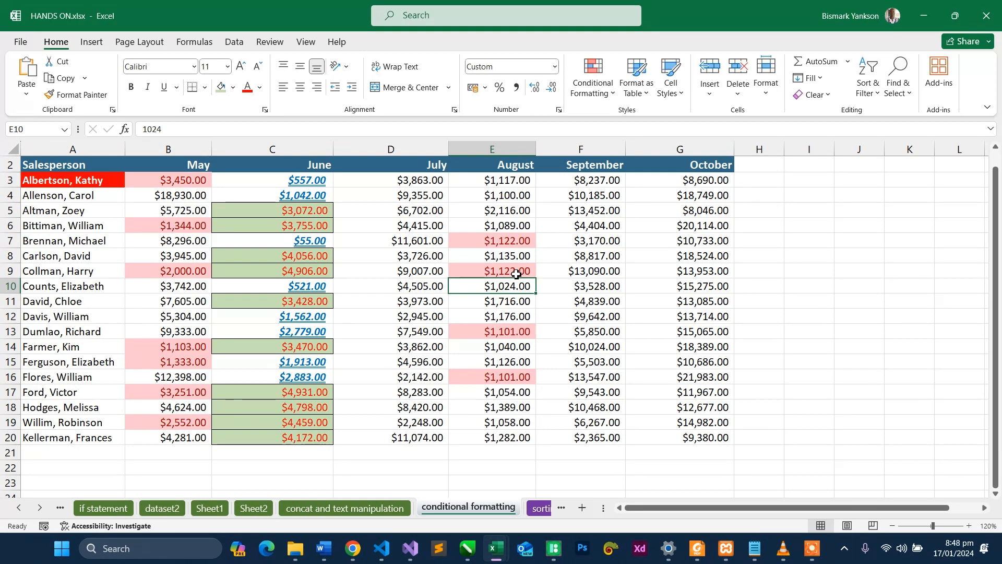
click(513, 241)
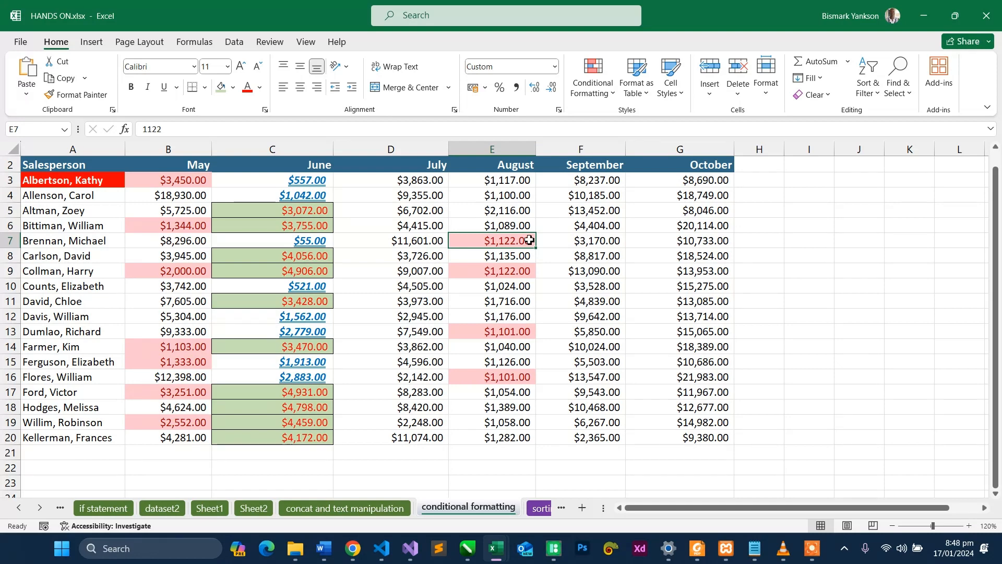
click(502, 335)
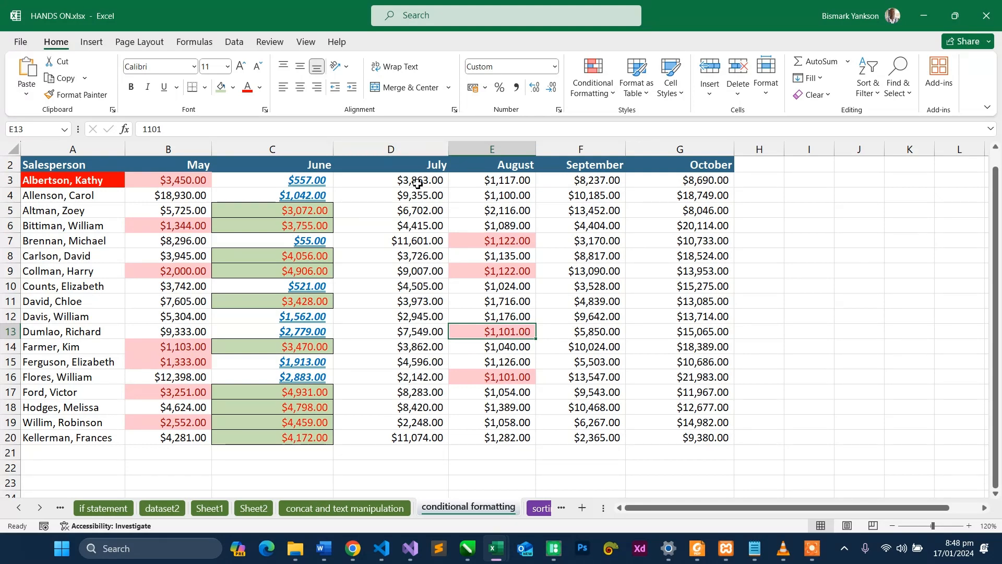
- Apply blue gradient-fill data bars to the July sales in D3:D20 and inspect the bars in D8 and D7
drag(413, 181, 409, 443)
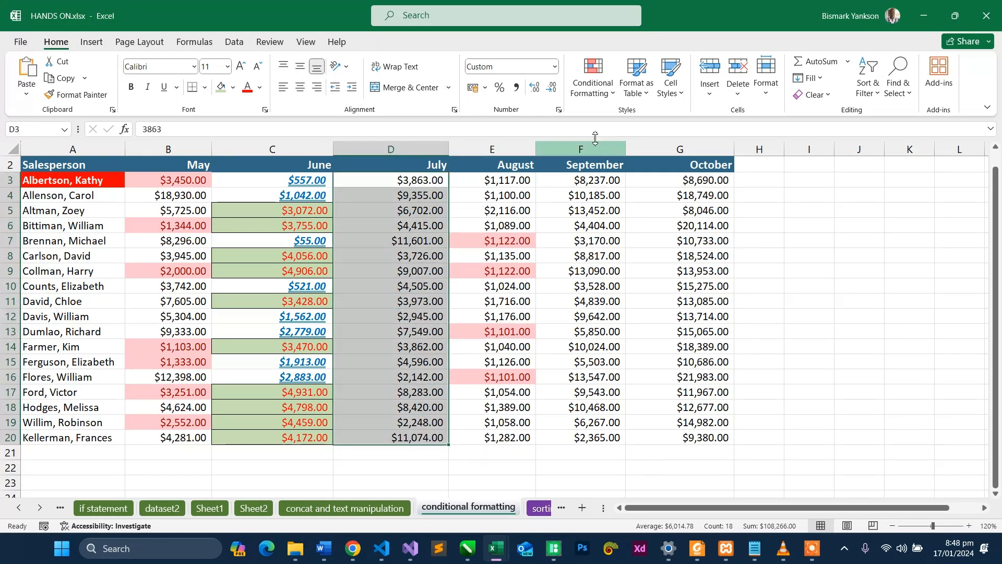
click(593, 97)
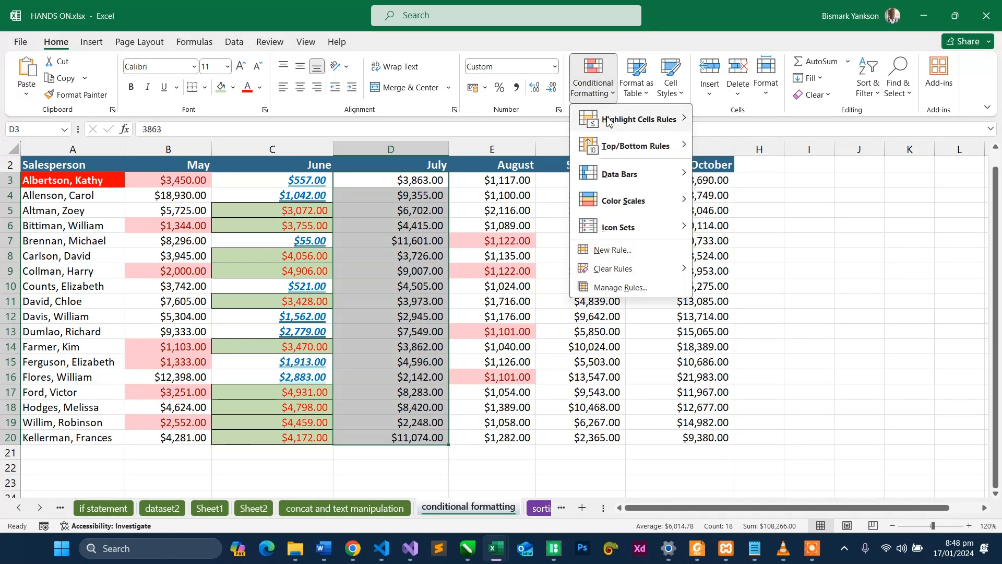
mouse_move(614, 134)
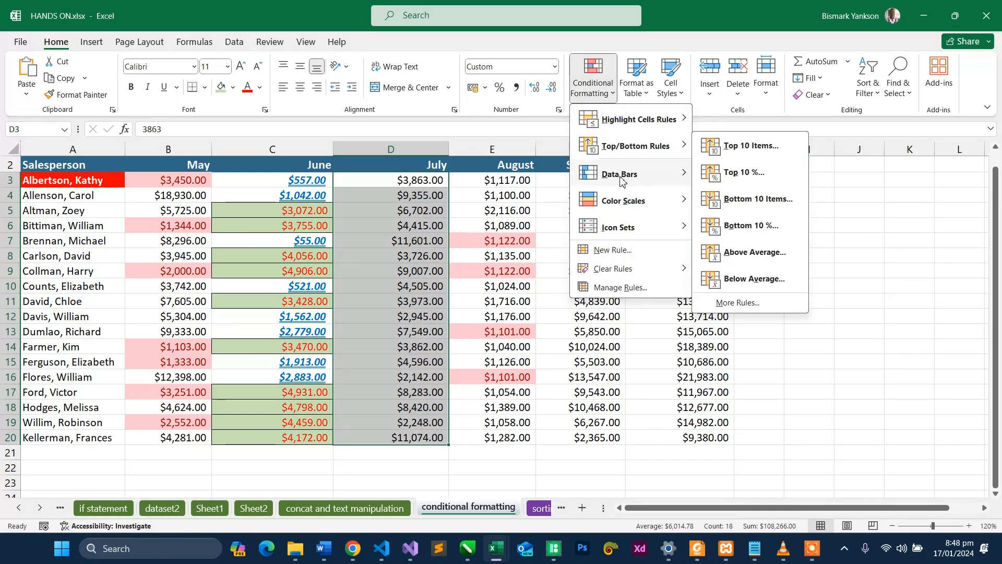
mouse_move(622, 179)
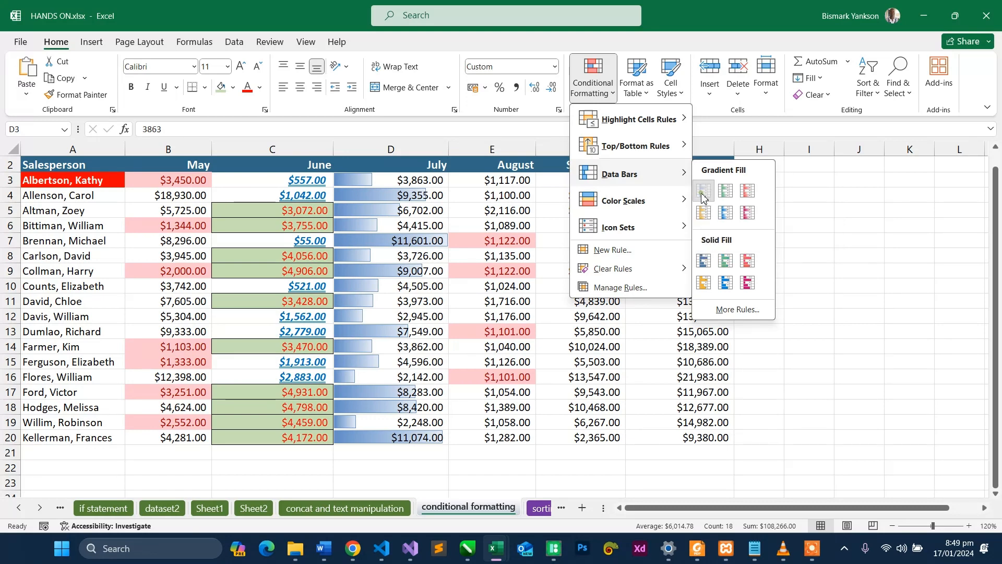
click(702, 192)
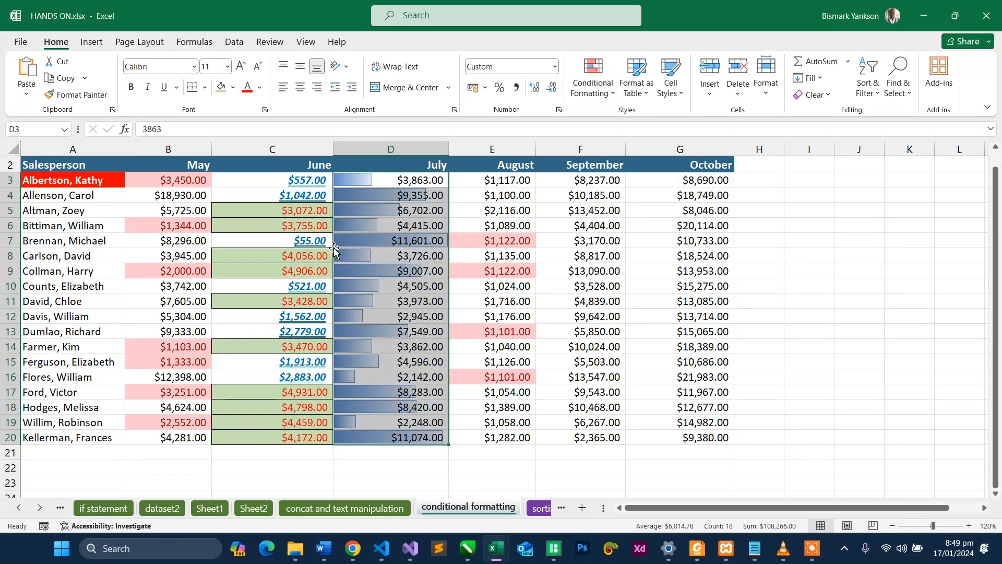
click(414, 255)
click(412, 240)
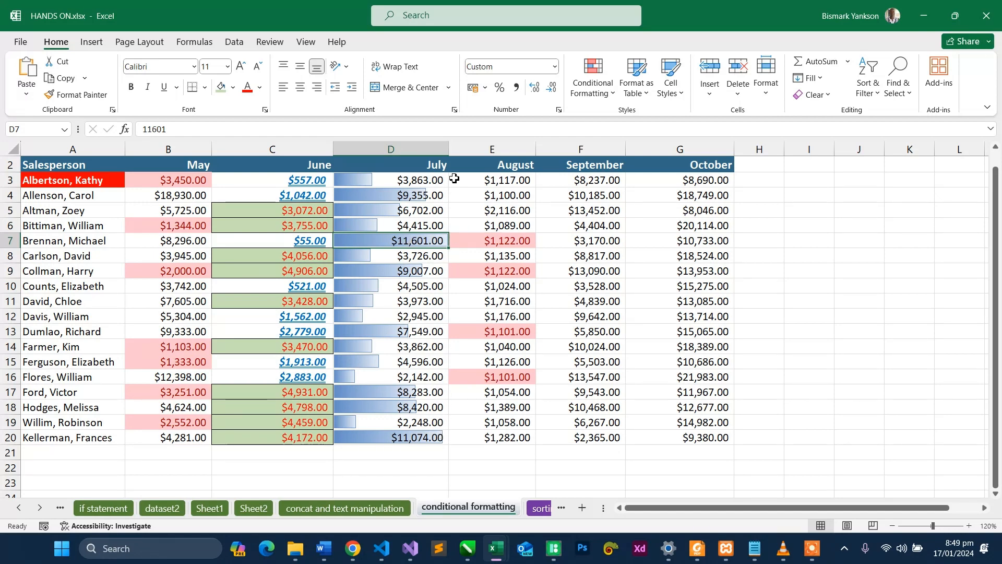
- Widen the July column to compare the data bars, and undo both the width change and the data bars
drag(449, 148, 625, 166)
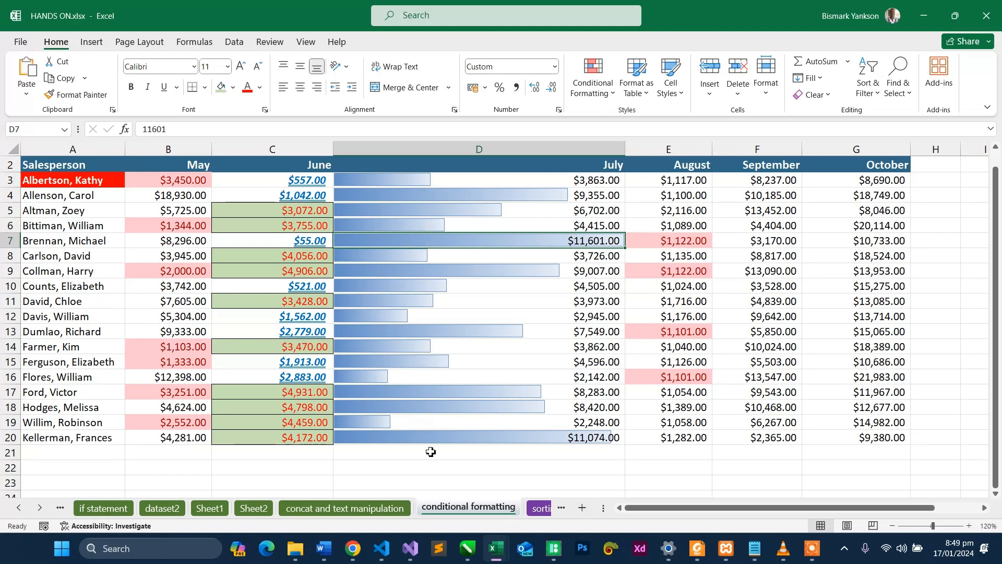
key(ctrl+z)
key(ctrl+z)
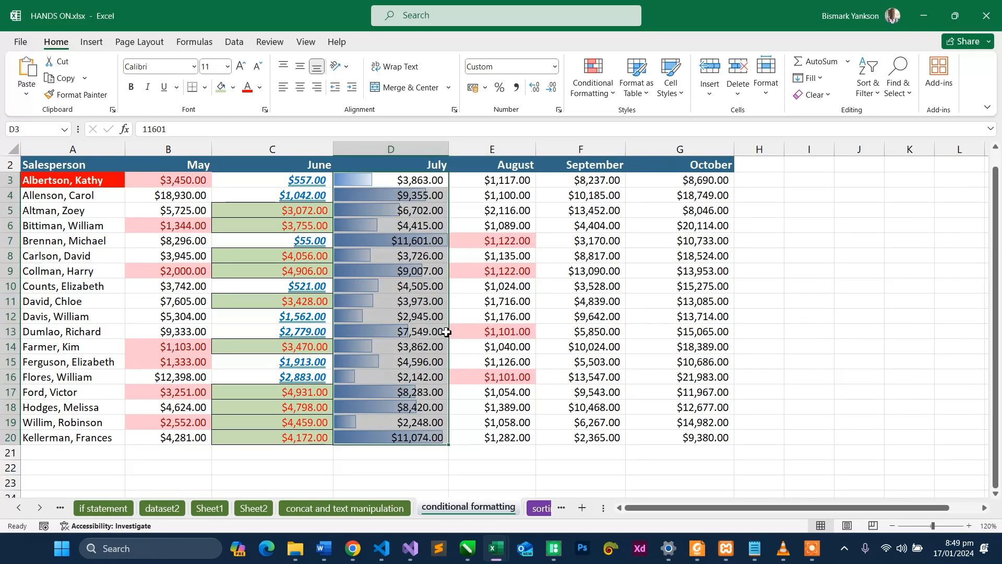
- Try the Green - Yellow - Red Color Scale on the July sales D3:D20, and undo it
click(611, 94)
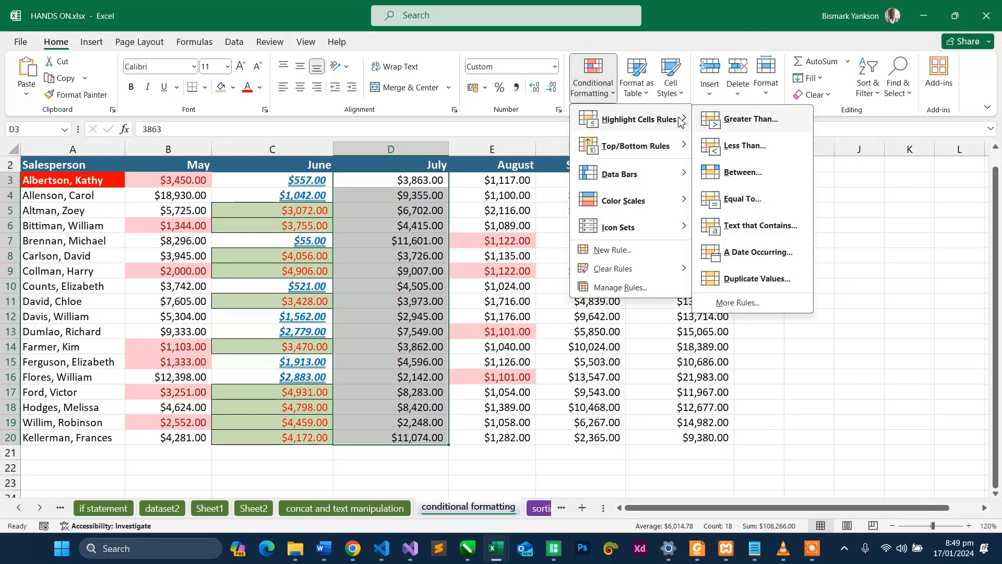
mouse_move(637, 174)
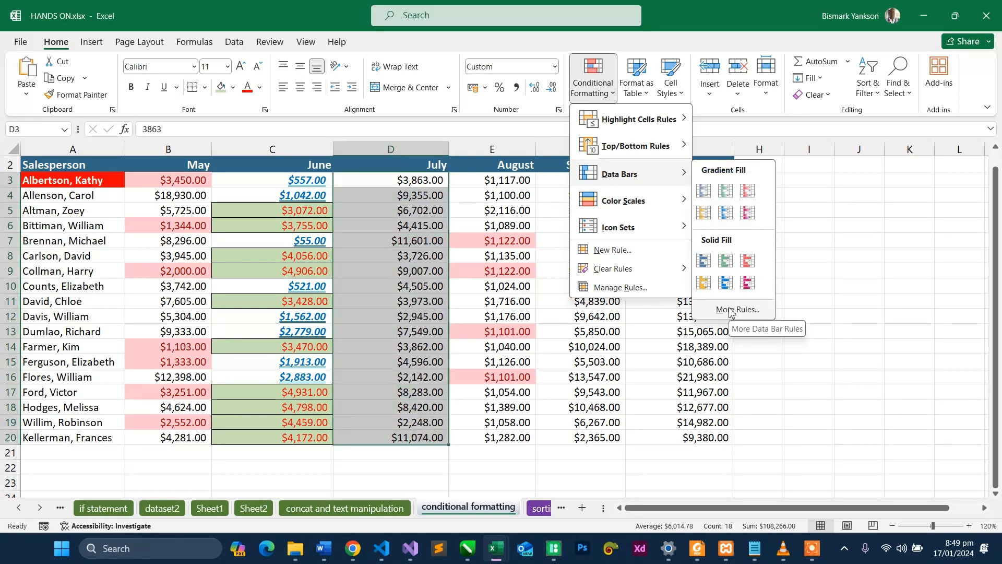
mouse_move(665, 205)
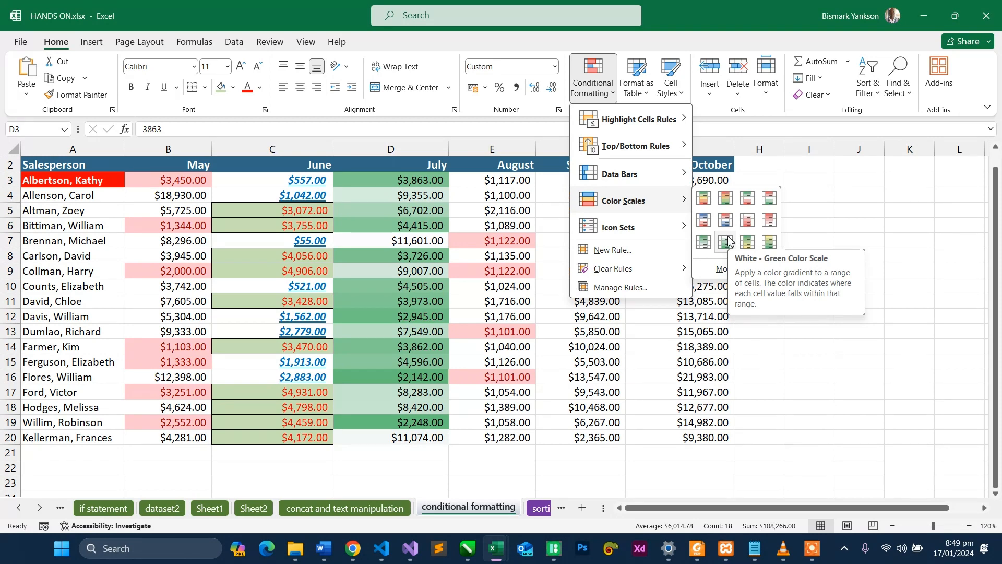
click(705, 201)
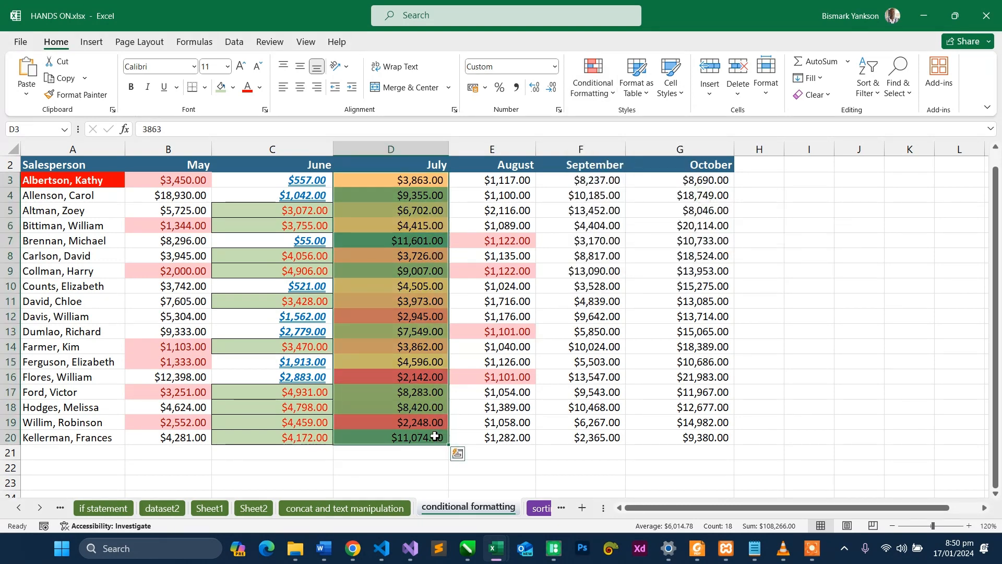
click(436, 437)
click(435, 239)
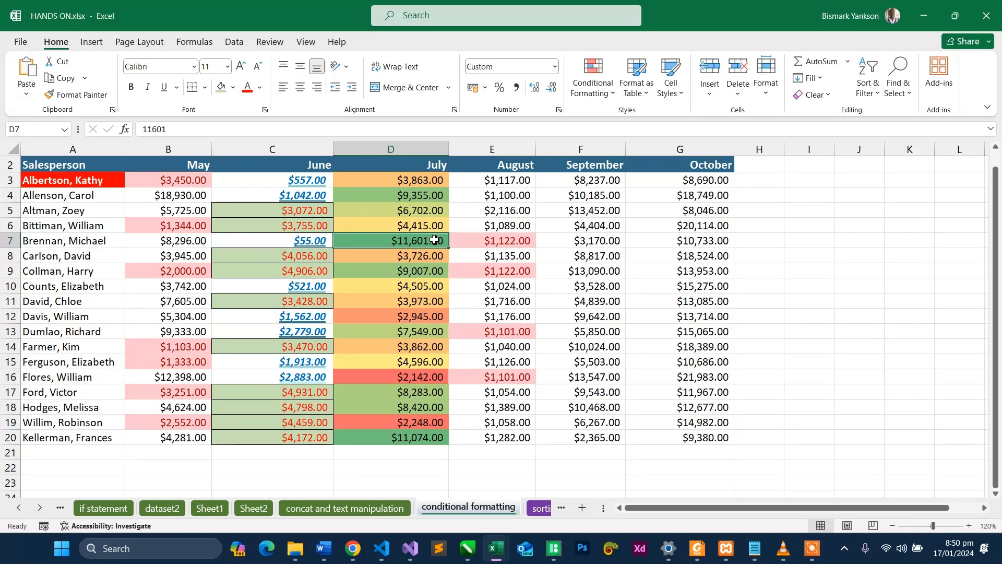
key(ctrl+z)
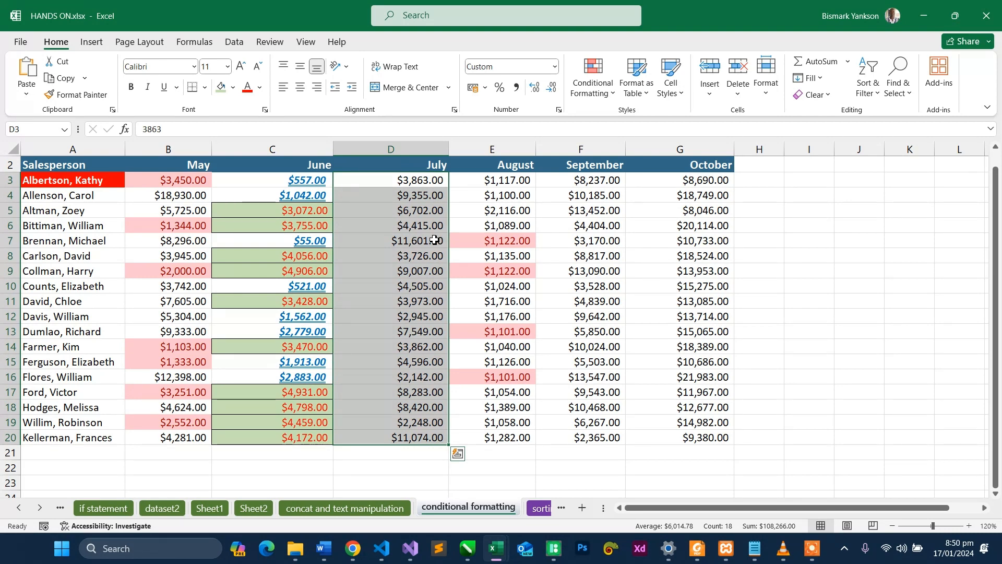
- Apply the 3 Triangles icon set to the July sales in D3:D20
click(592, 90)
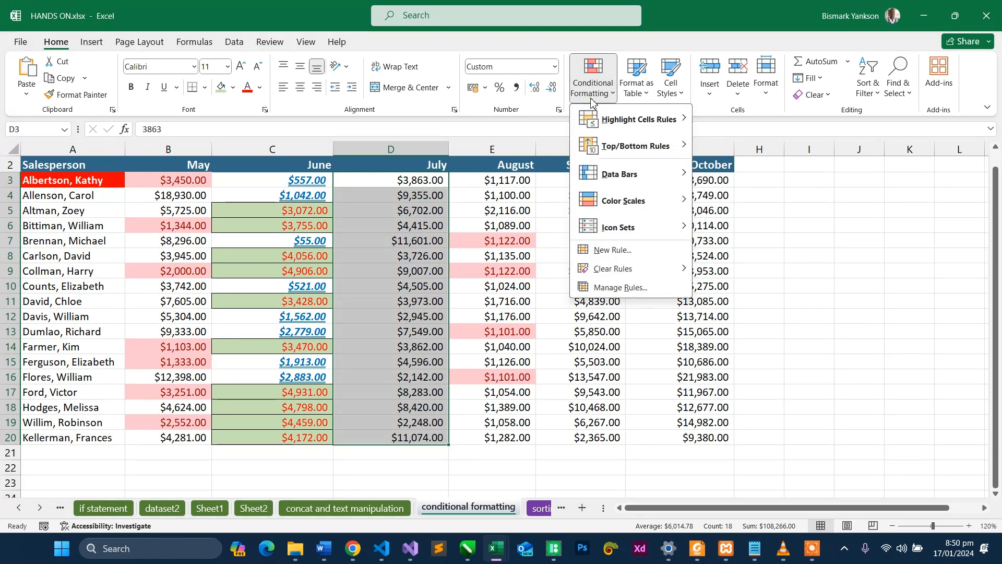
mouse_move(624, 233)
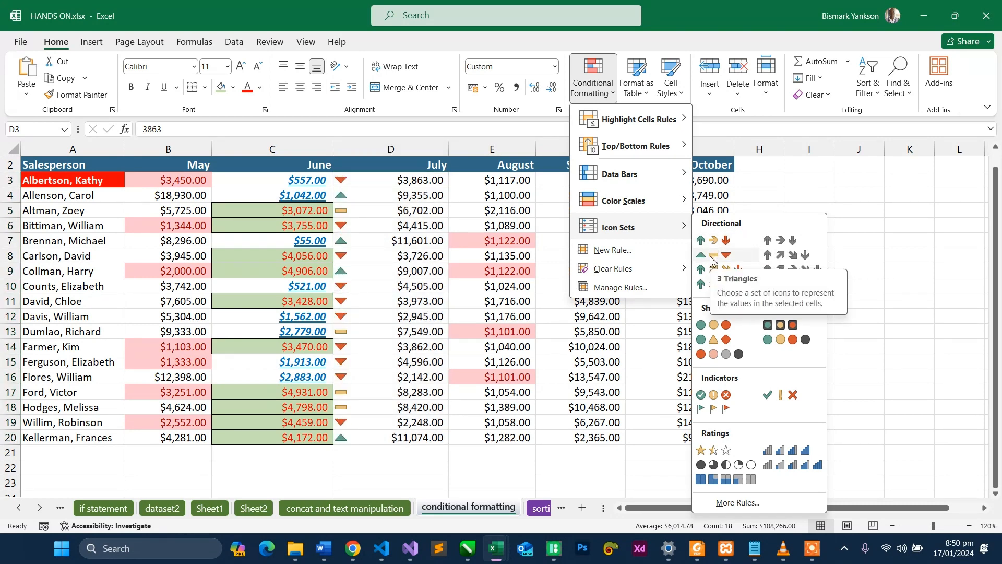
click(712, 256)
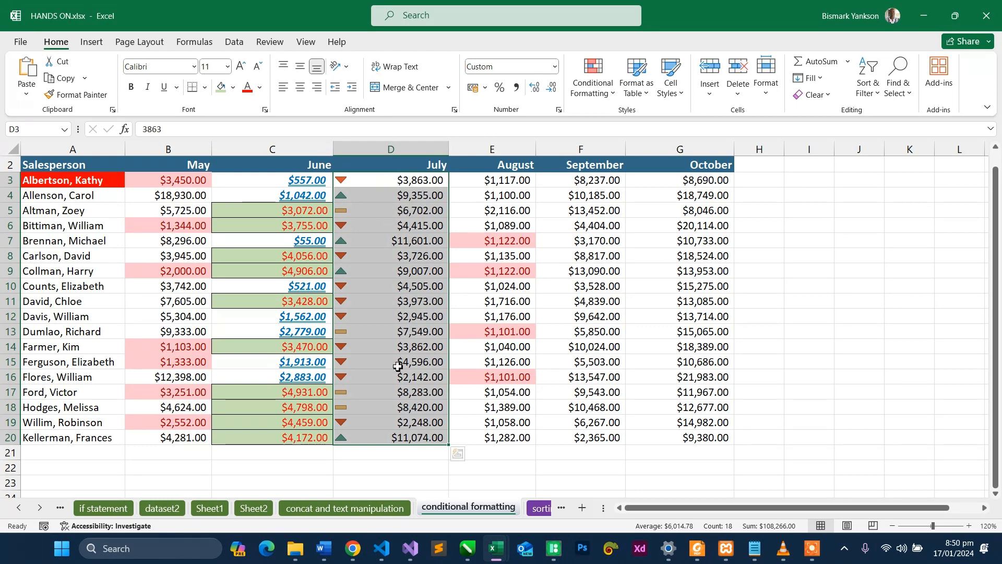
- Examine which July amounts carry the upward triangle and which carry the middle dash icon
click(366, 439)
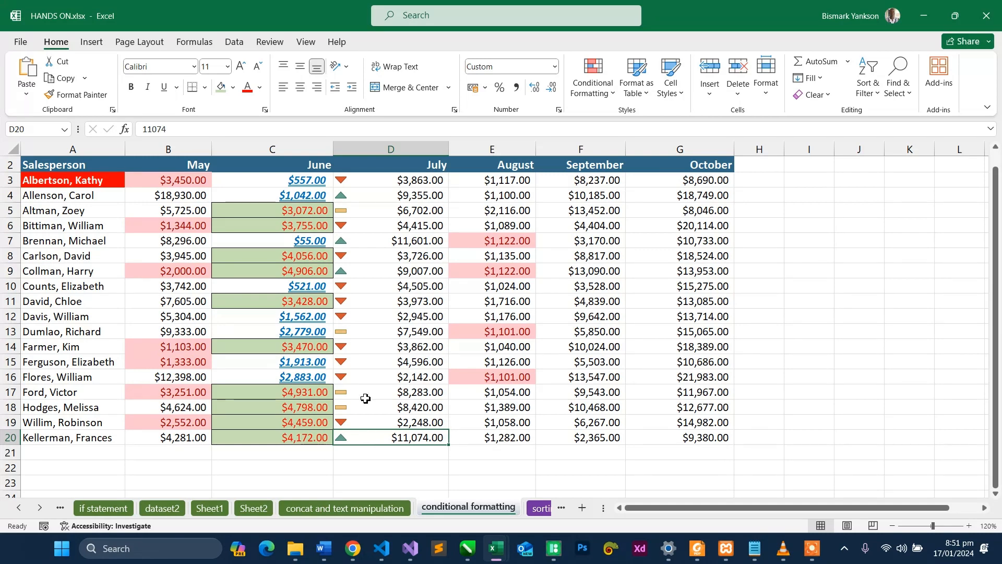
click(353, 275)
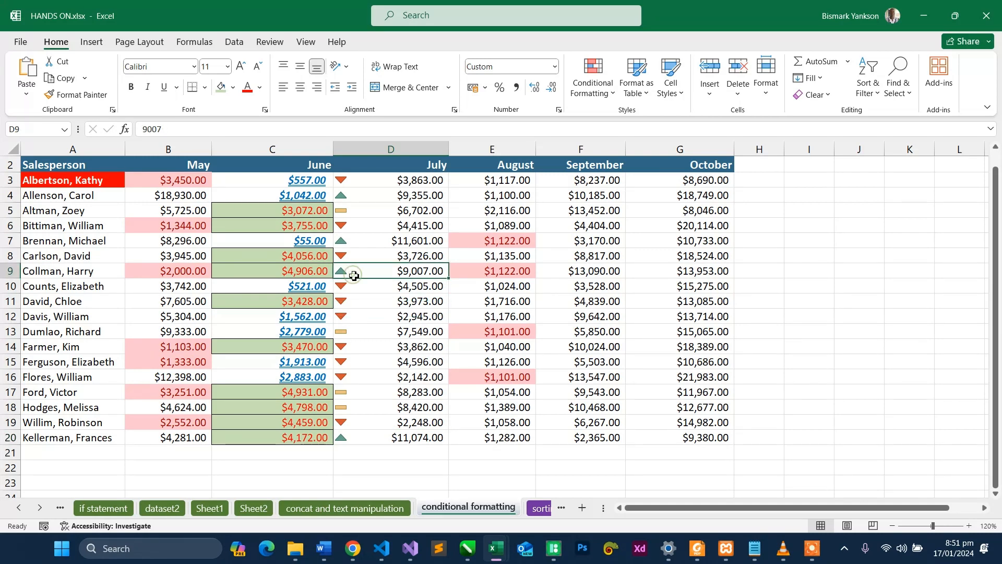
click(355, 243)
click(365, 197)
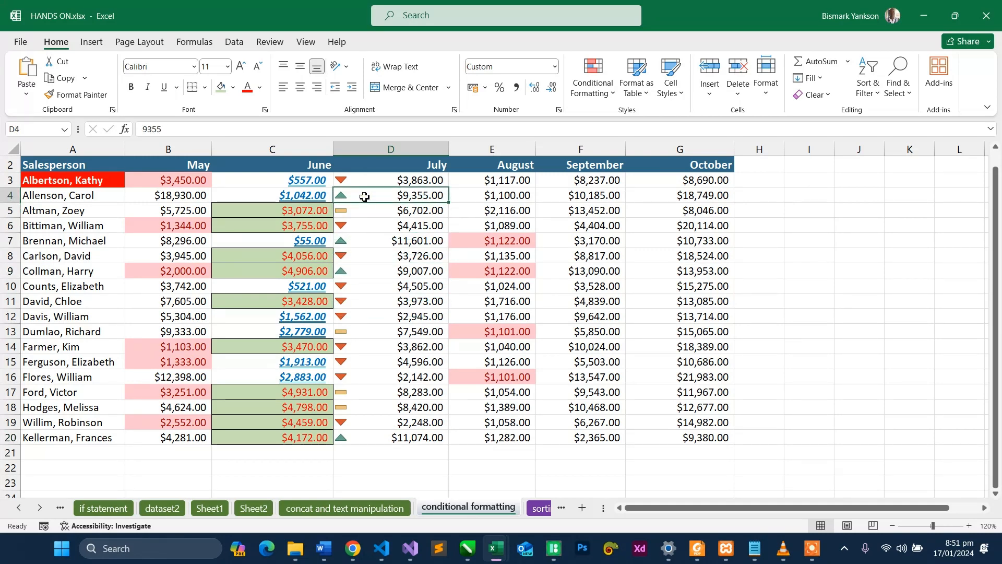
click(365, 209)
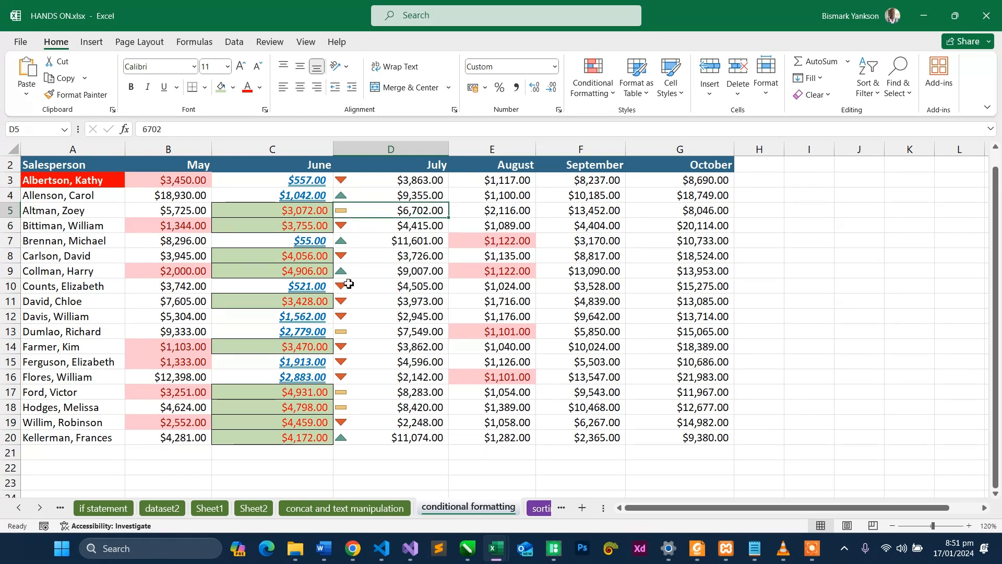
click(348, 335)
click(351, 393)
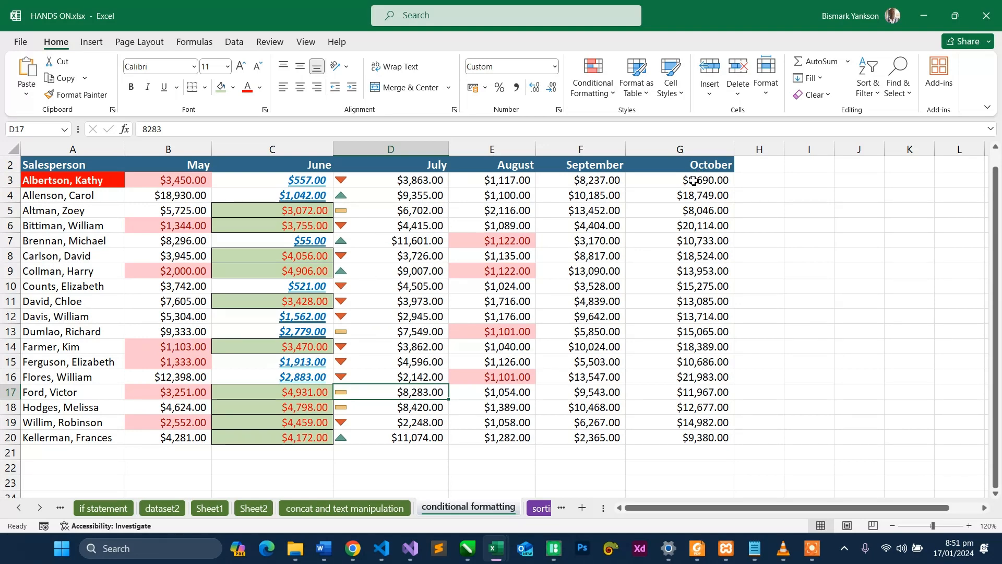
drag(595, 180, 624, 442)
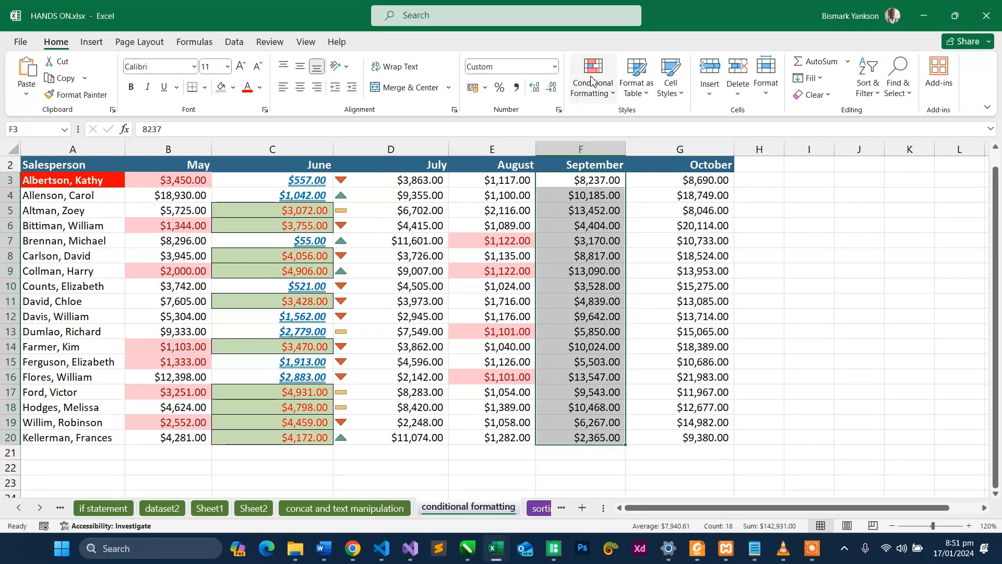
click(612, 97)
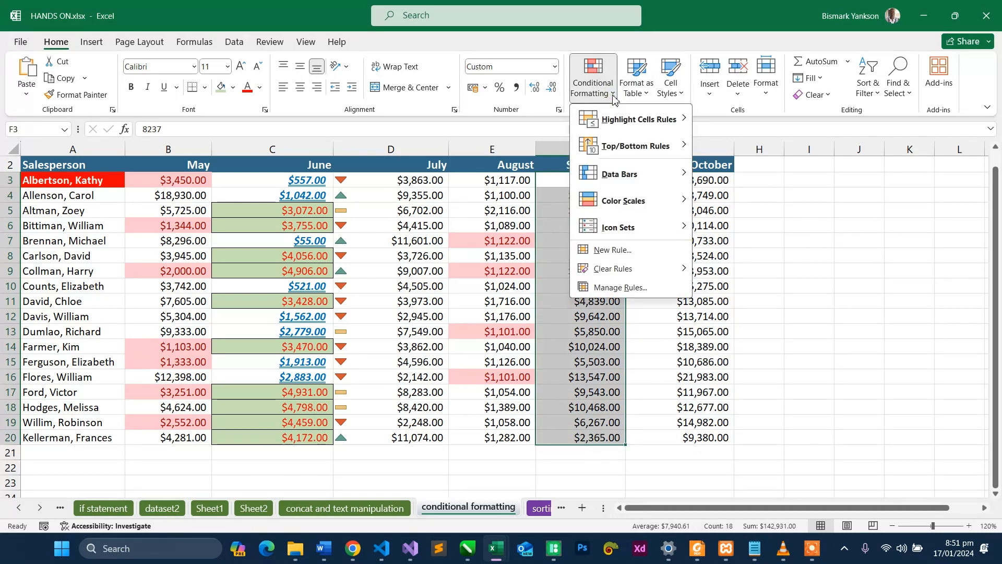
mouse_move(624, 130)
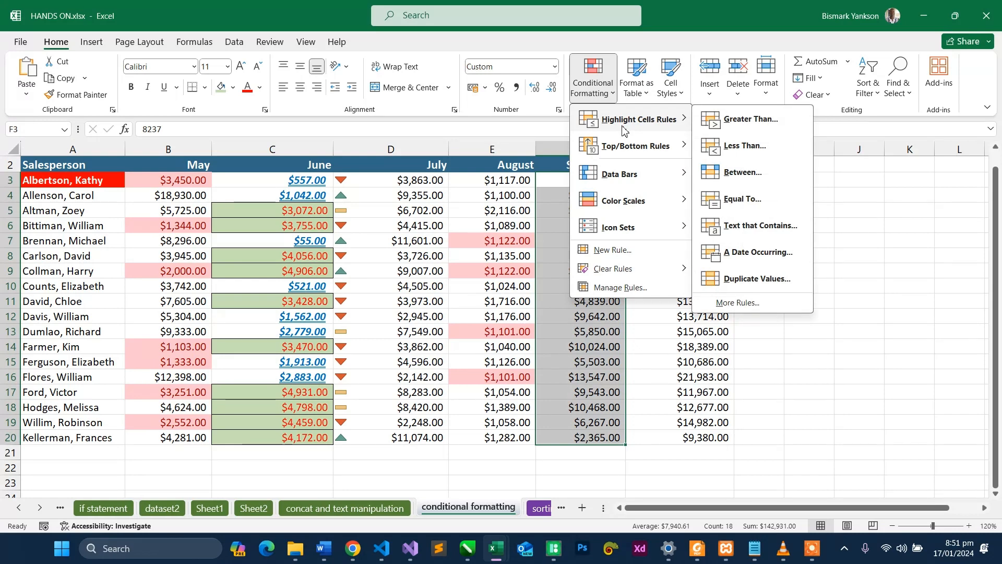
mouse_move(627, 226)
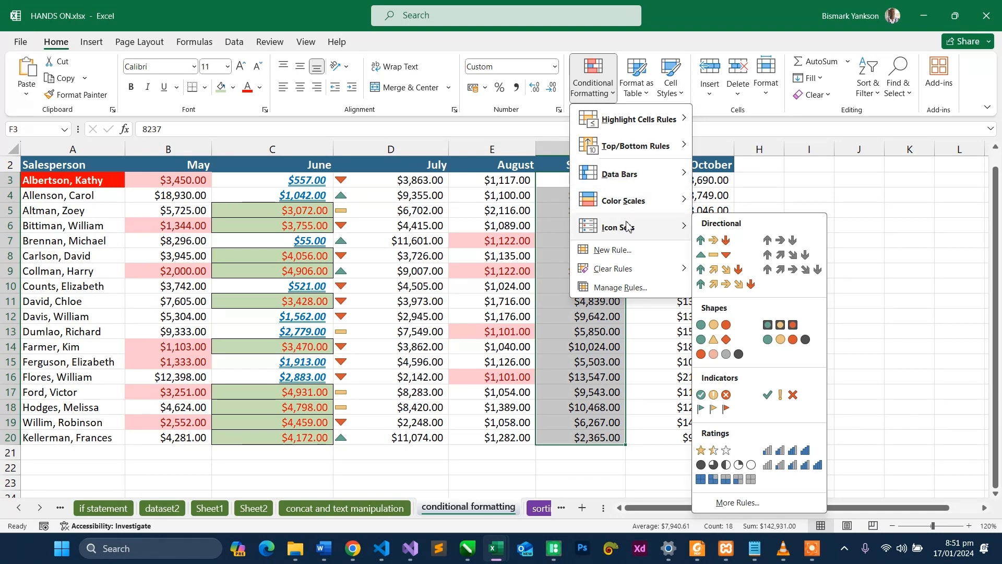
click(913, 230)
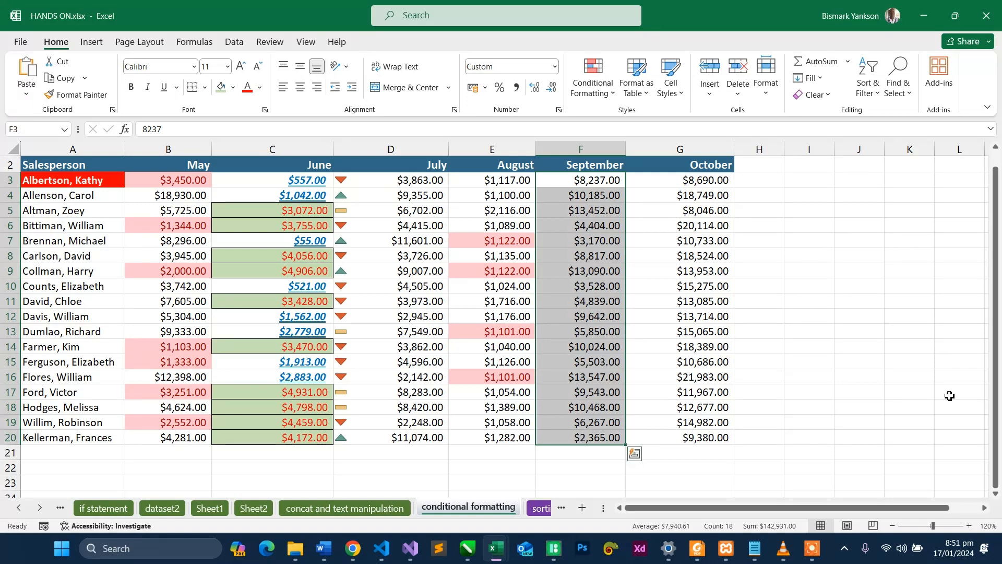
- Enter the column heading Rating in cell I2
click(802, 187)
click(806, 168)
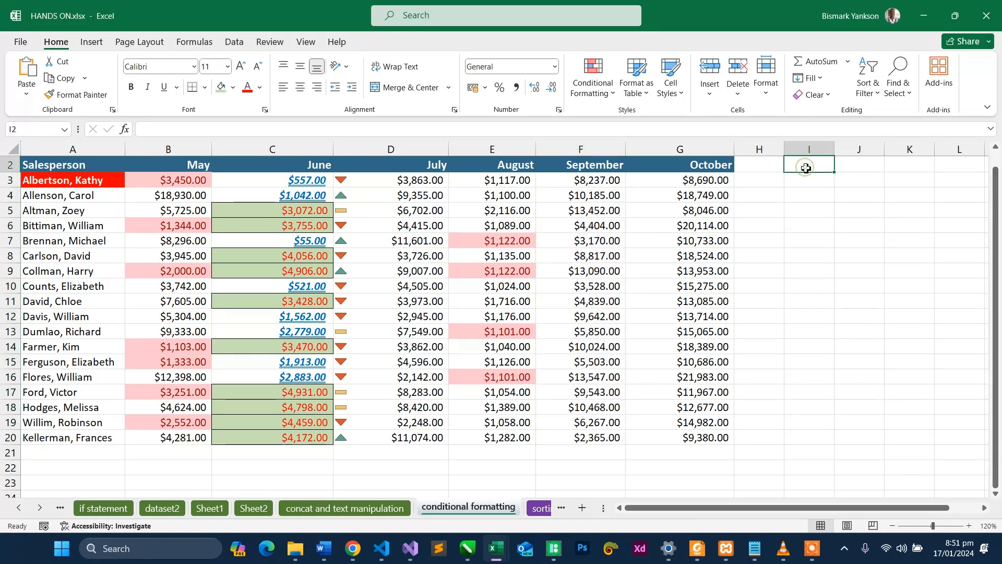
text(Ra)
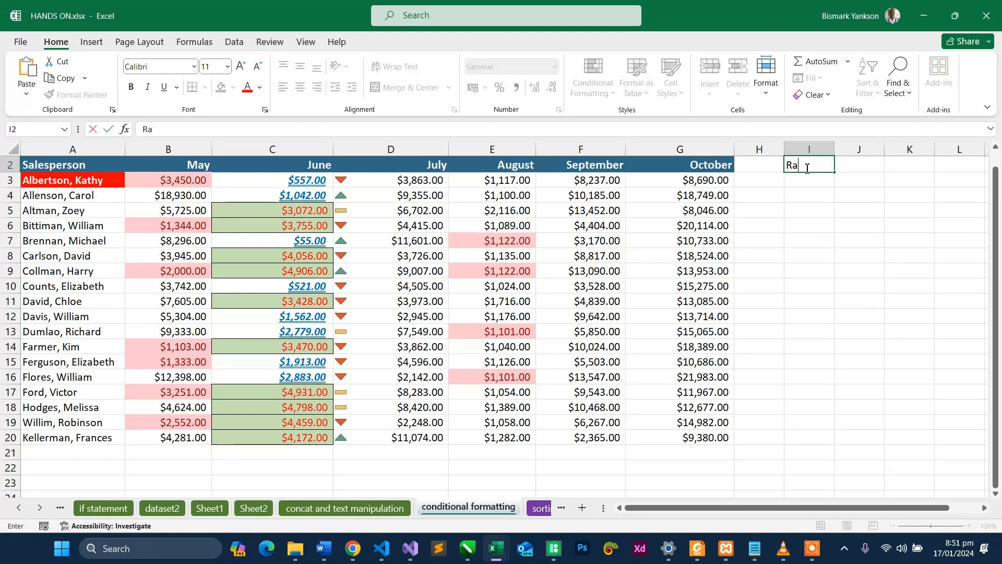
text(ting)
key(Return)
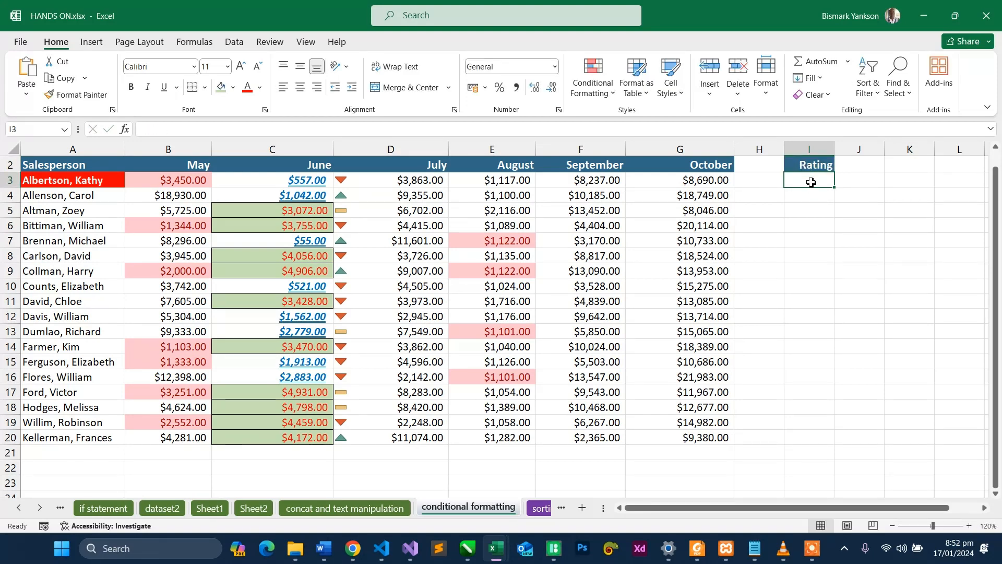
- Fill I3:I11 under the Rating heading with the values 1, 5, 4, 2, 4, 3, 5, 5 and 3
text(1)
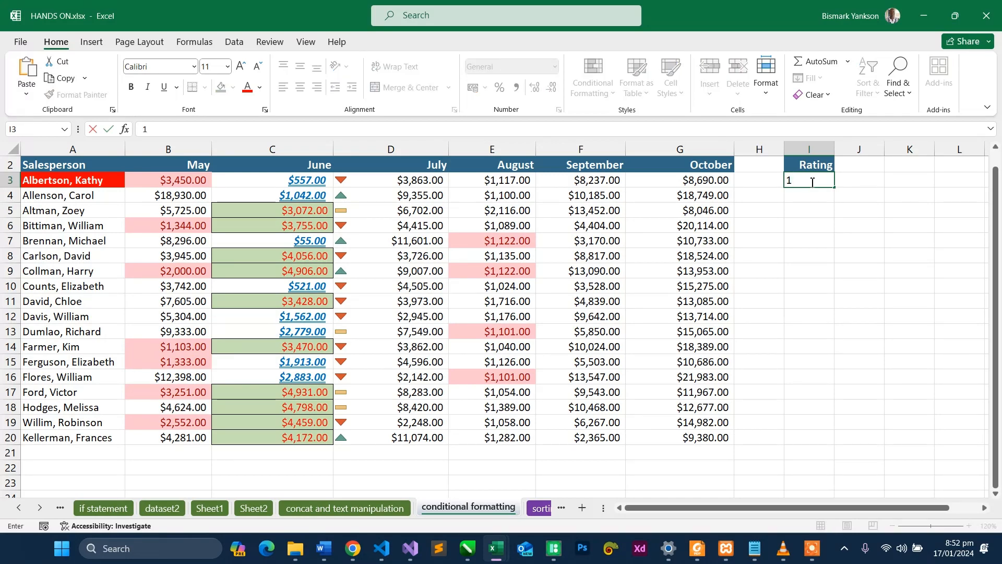
key(Return)
text(5)
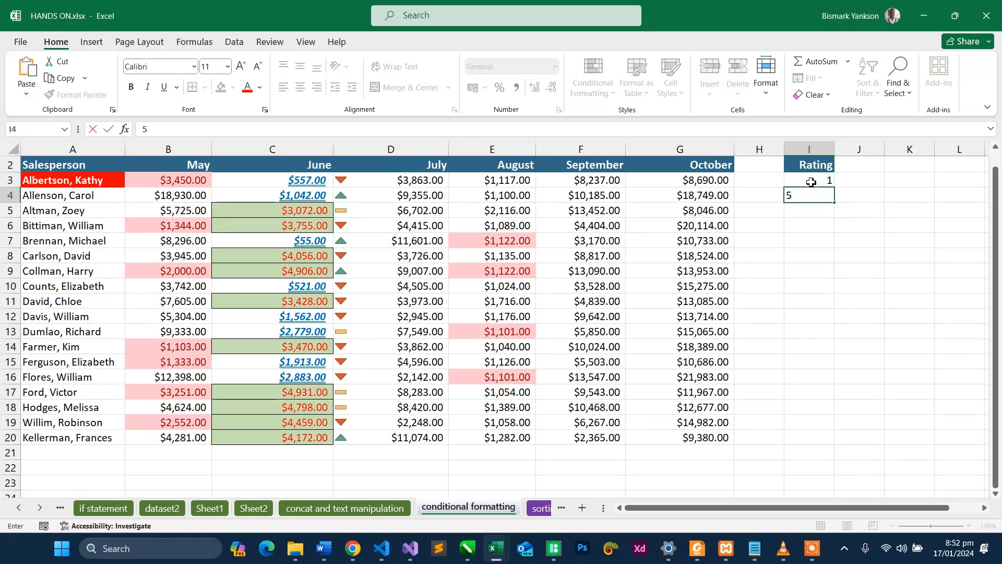
key(Return)
text(4)
key(Return)
text(2)
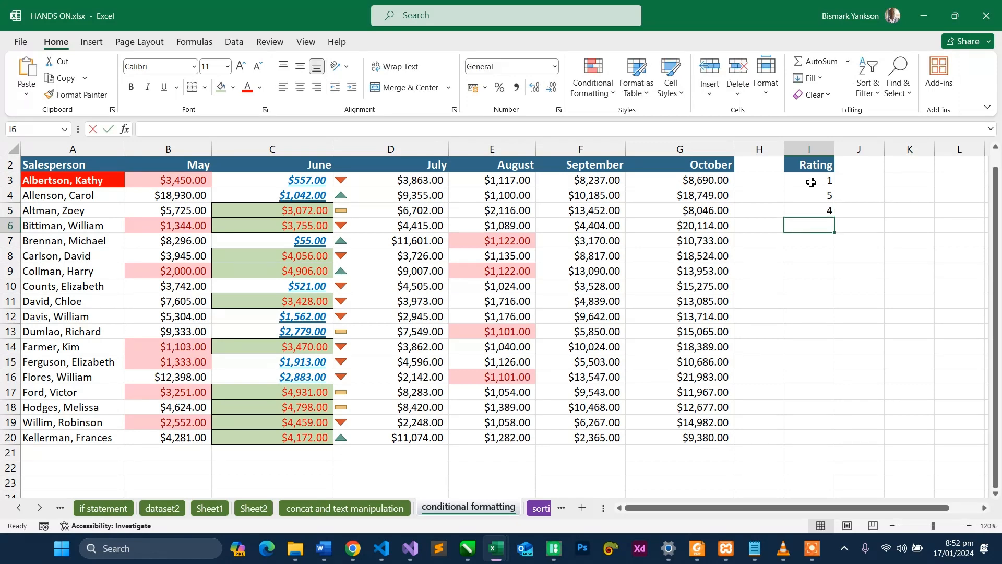
key(Return)
text(4)
key(Return)
text(3)
key(Return)
text(5)
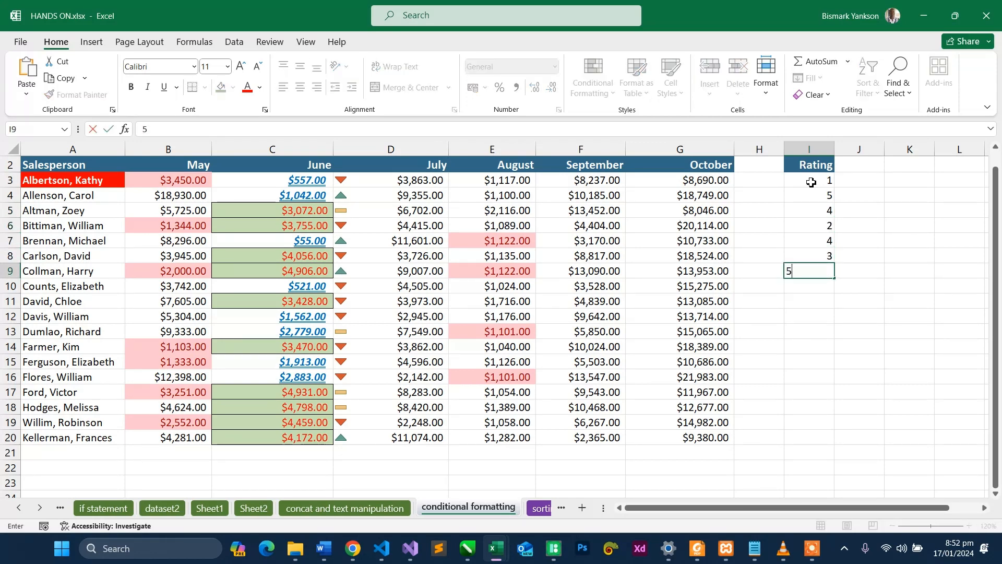
key(Return)
text(5)
key(Return)
text(3)
key(Return)
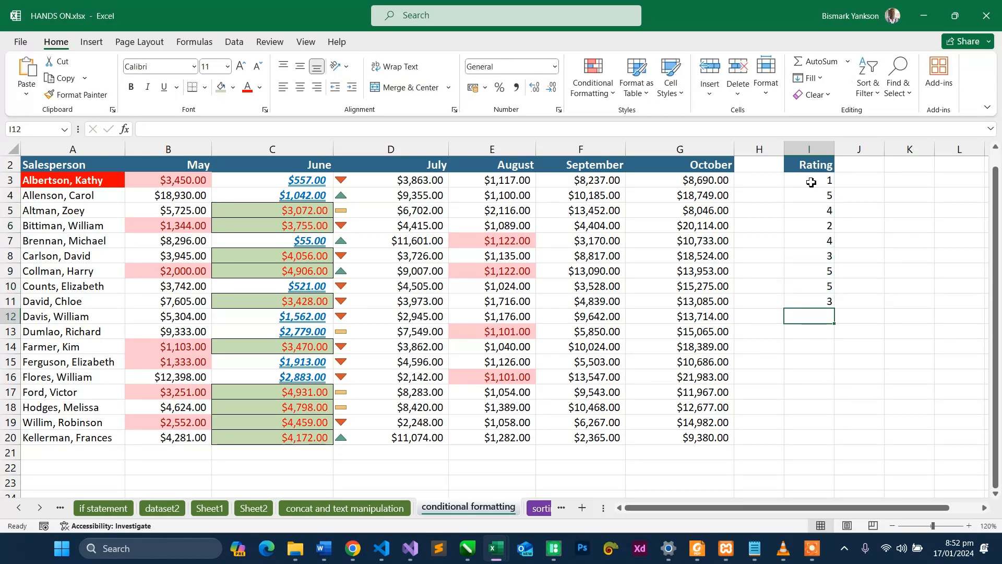
- Fill I12:I20 in the Rating column with the values 1, 2, 5, 2, 4, 1, 5, 3 and 3
text(1)
key(Return)
text(2)
key(Return)
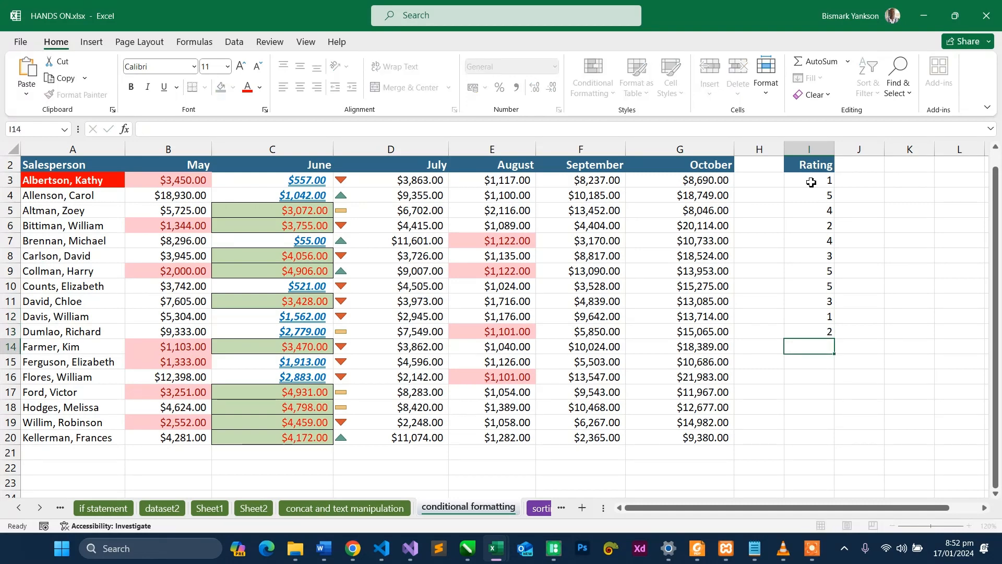
text(5)
key(Return)
text(2)
key(Return)
text(4)
key(Return)
text(1)
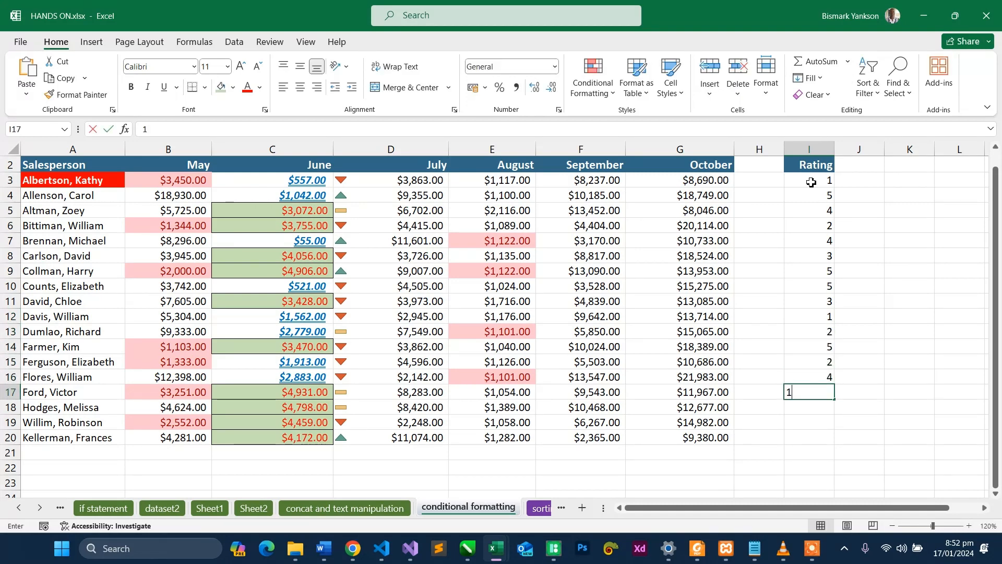
key(Return)
text(5)
key(Return)
text(3)
key(Return)
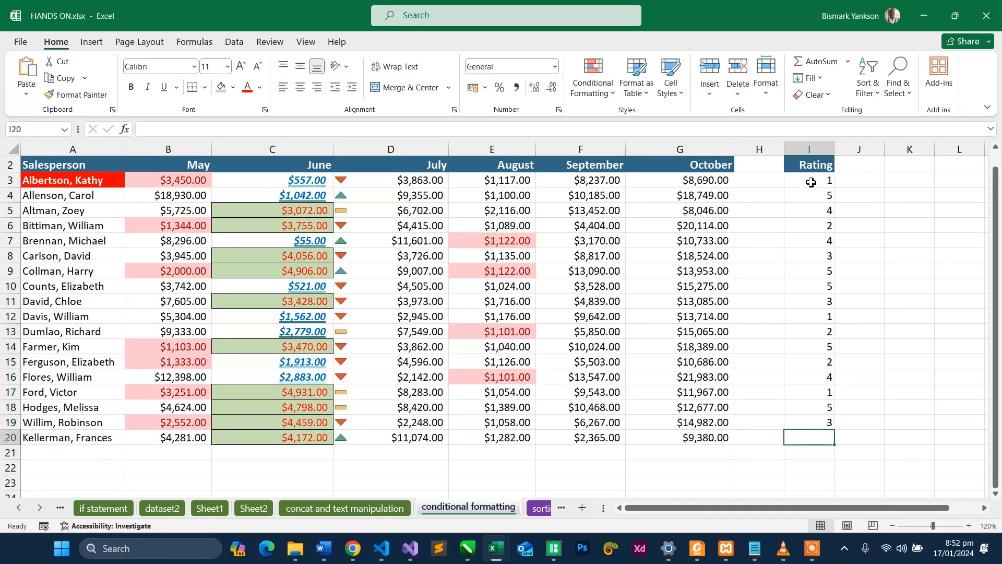
text(3)
key(Return)
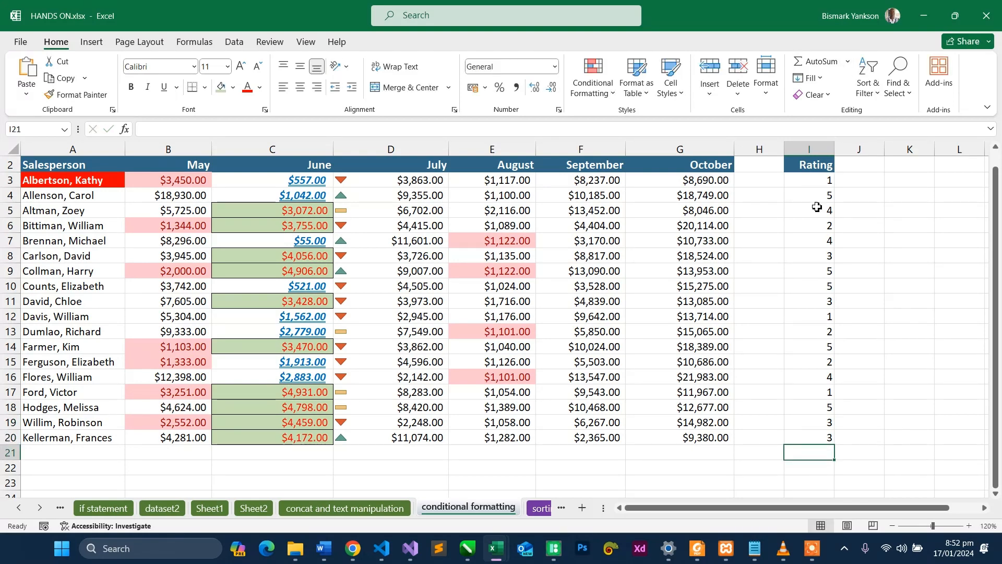
- Apply the 3 Stars icon set to the ratings in I3:I20 and remove it again
click(818, 182)
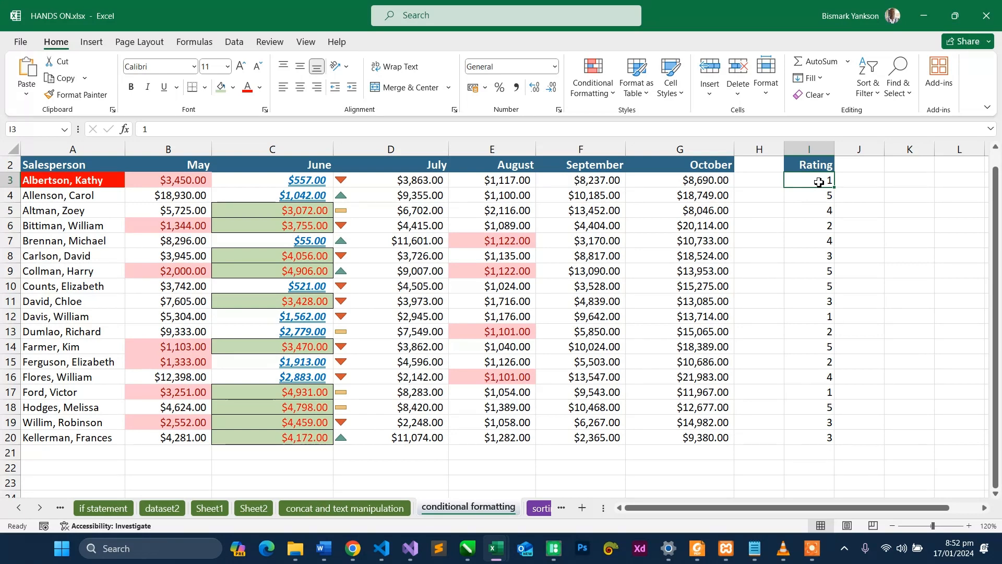
drag(818, 182, 817, 440)
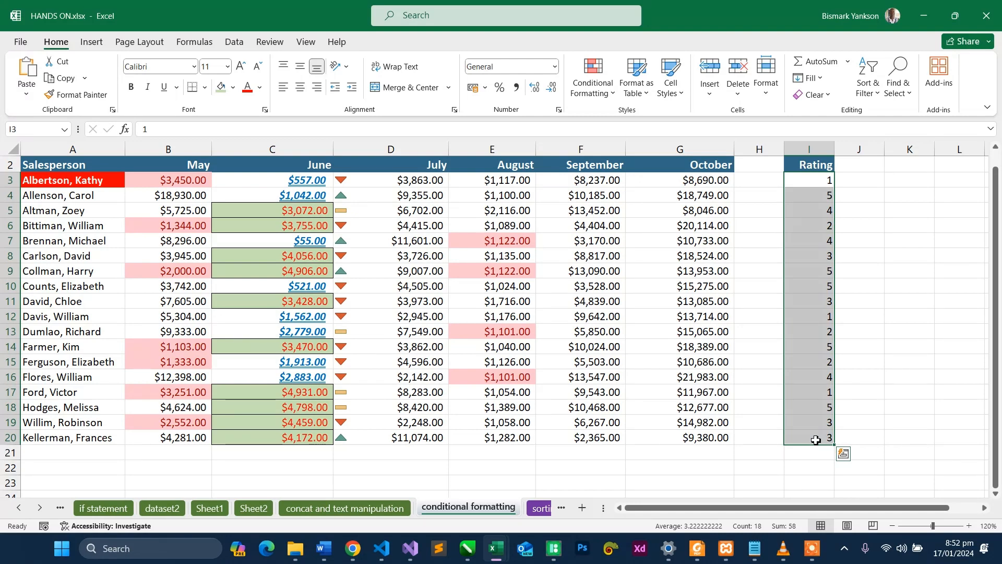
click(595, 86)
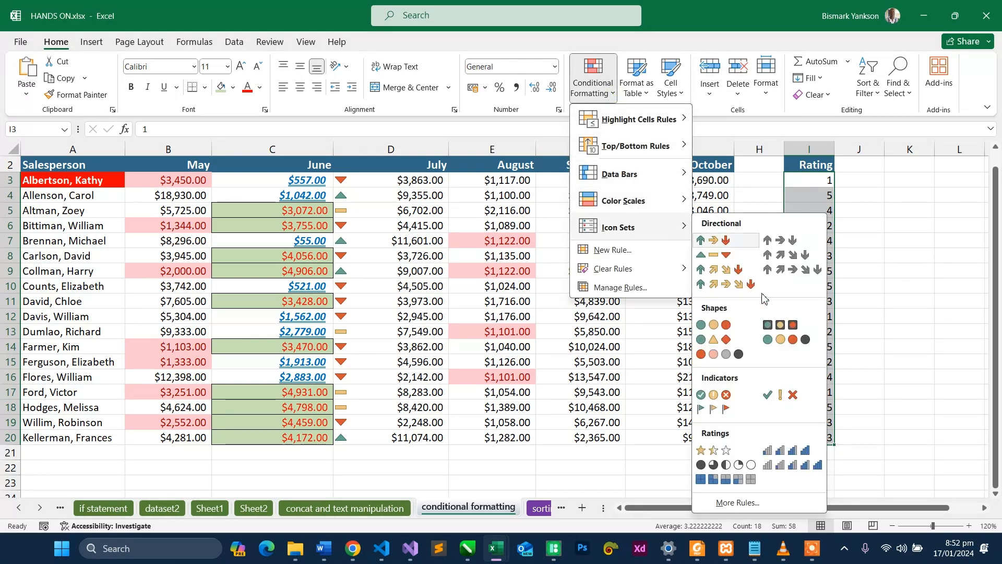
click(720, 450)
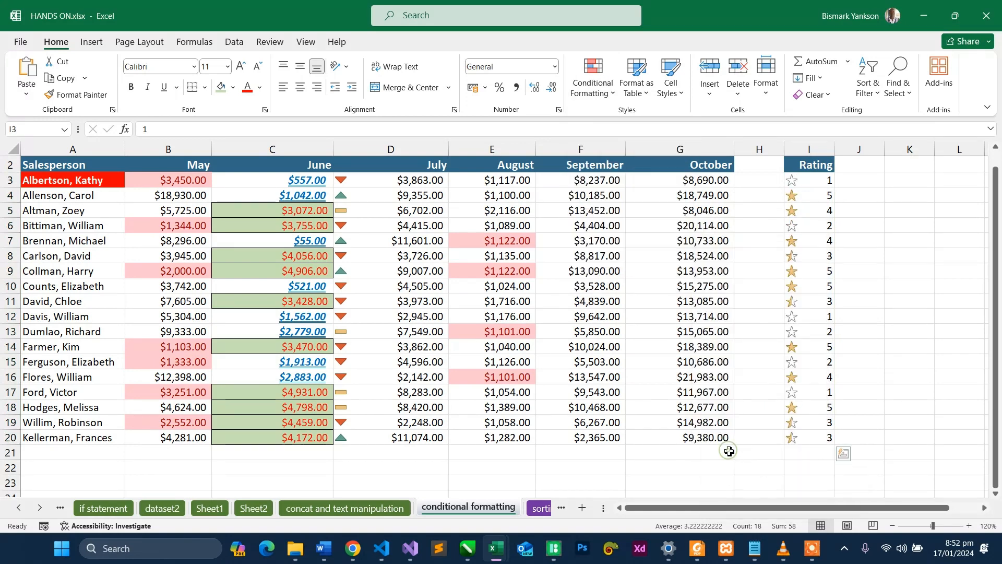
click(861, 381)
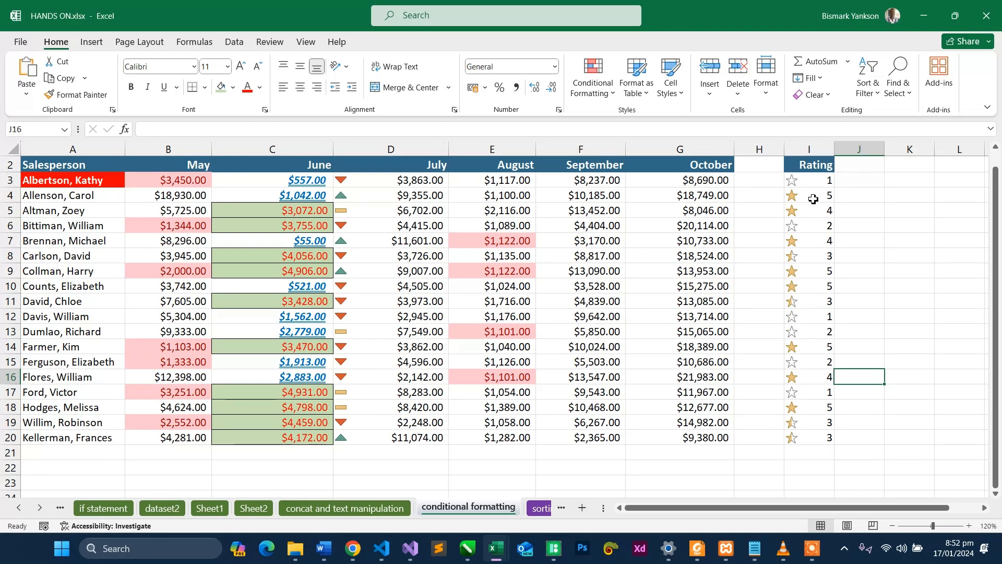
drag(817, 180, 819, 443)
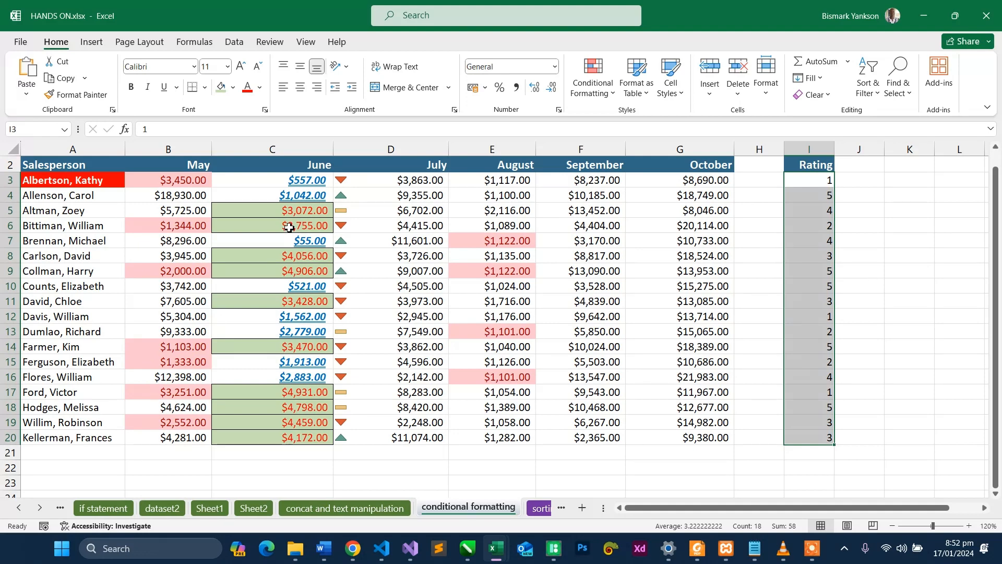
- Open a custom icon set rule for the June sales in C3:C20
drag(289, 180, 291, 443)
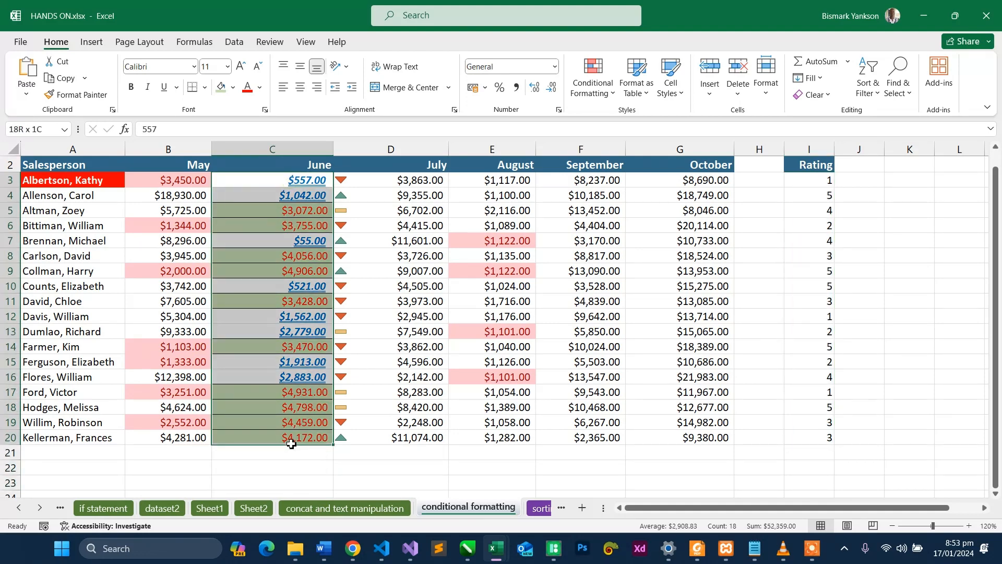
drag(292, 443, 293, 447)
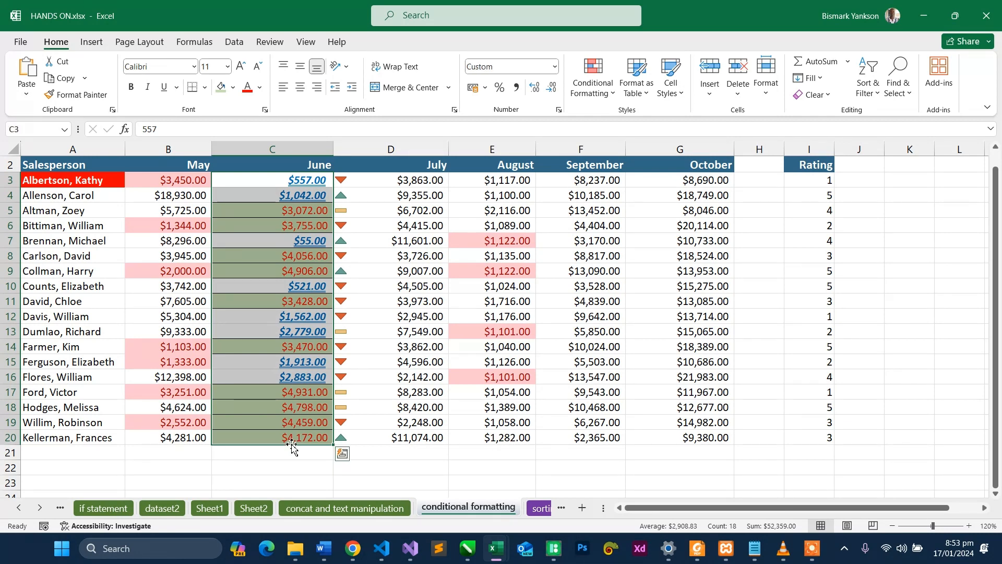
click(593, 97)
mouse_move(615, 281)
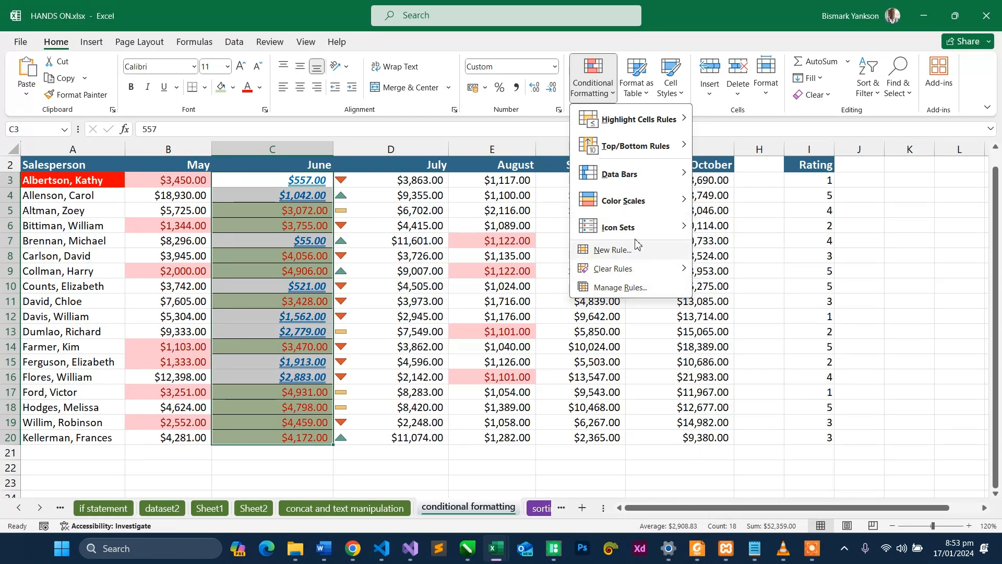
mouse_move(639, 232)
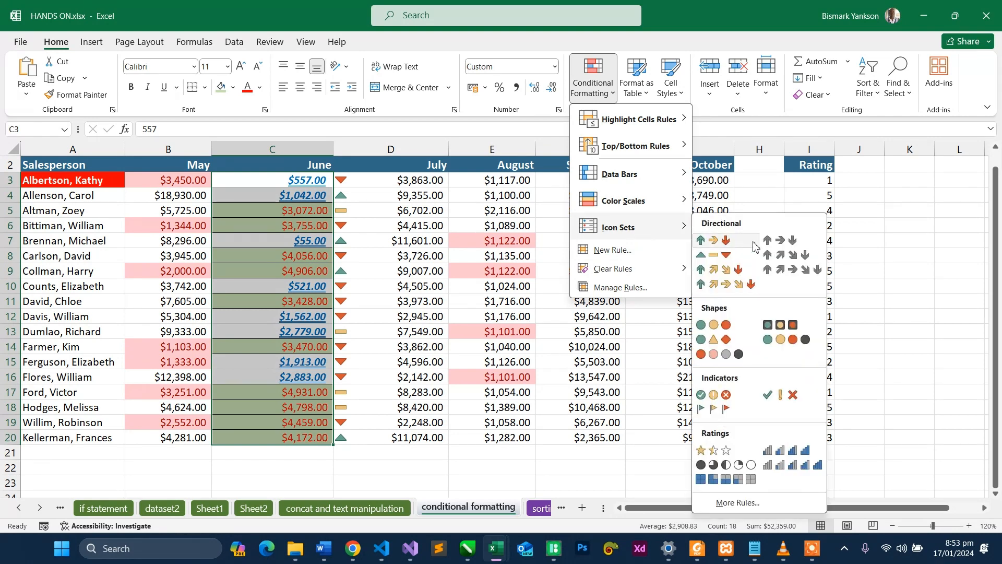
click(748, 502)
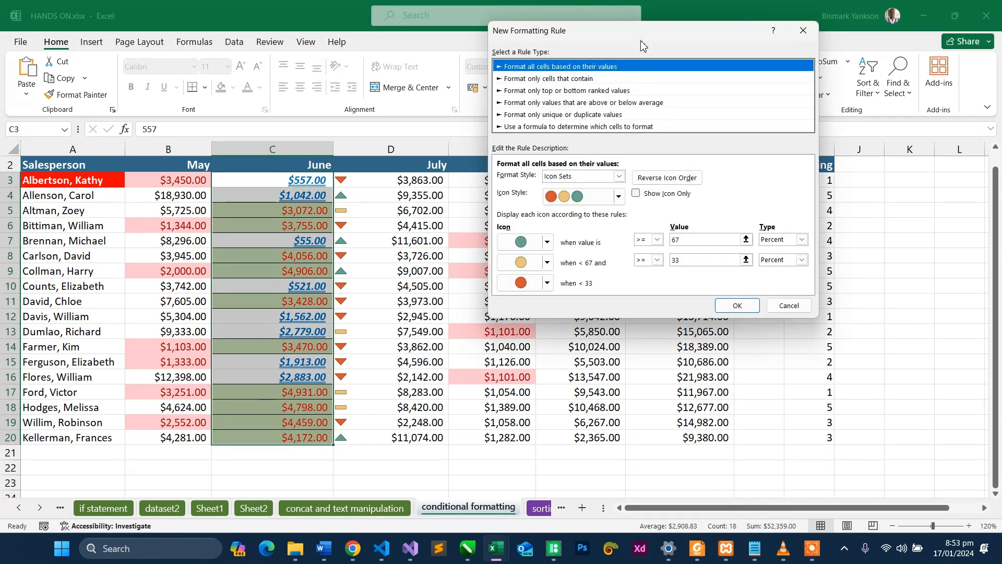
drag(641, 43, 326, 62)
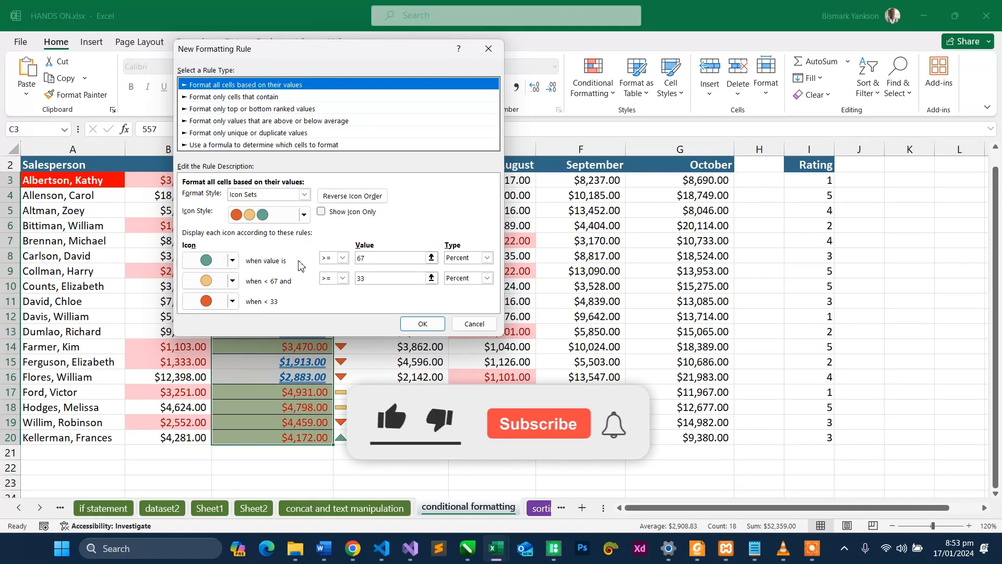
- Review the rule's comparison, value and type options, apply the three-circle icons with 67 and 33 percent thresholds to June, and undo it
click(342, 258)
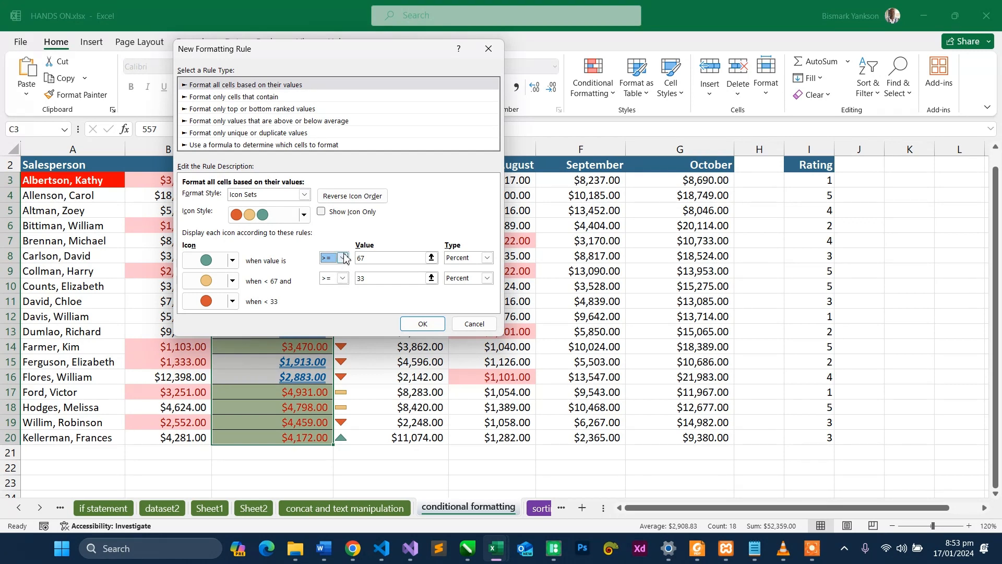
click(386, 259)
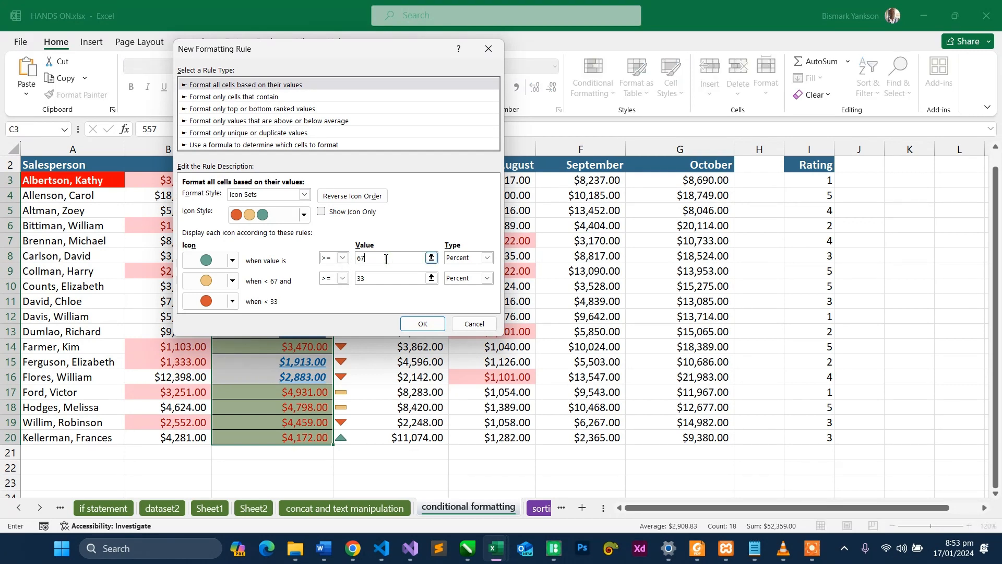
click(486, 258)
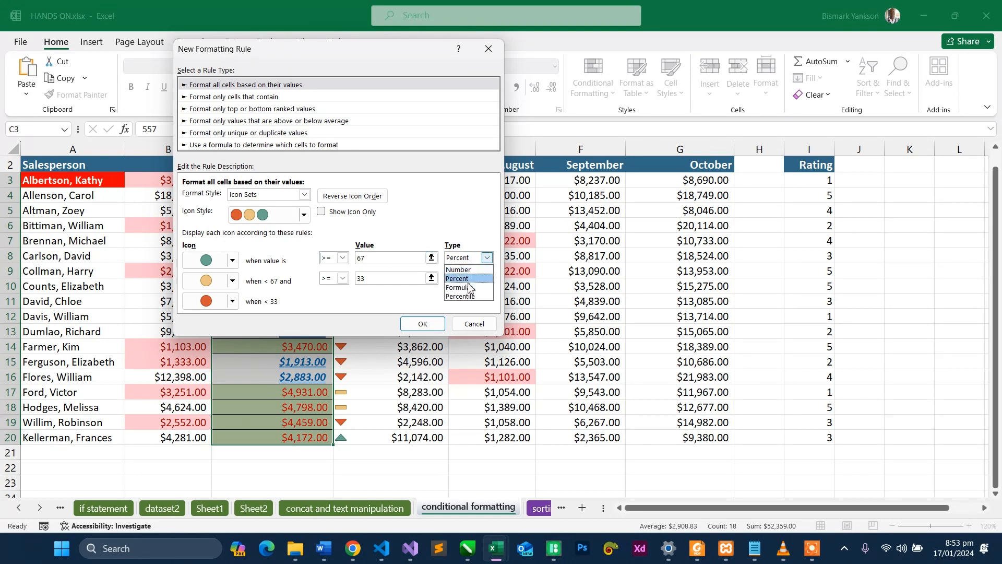
click(419, 259)
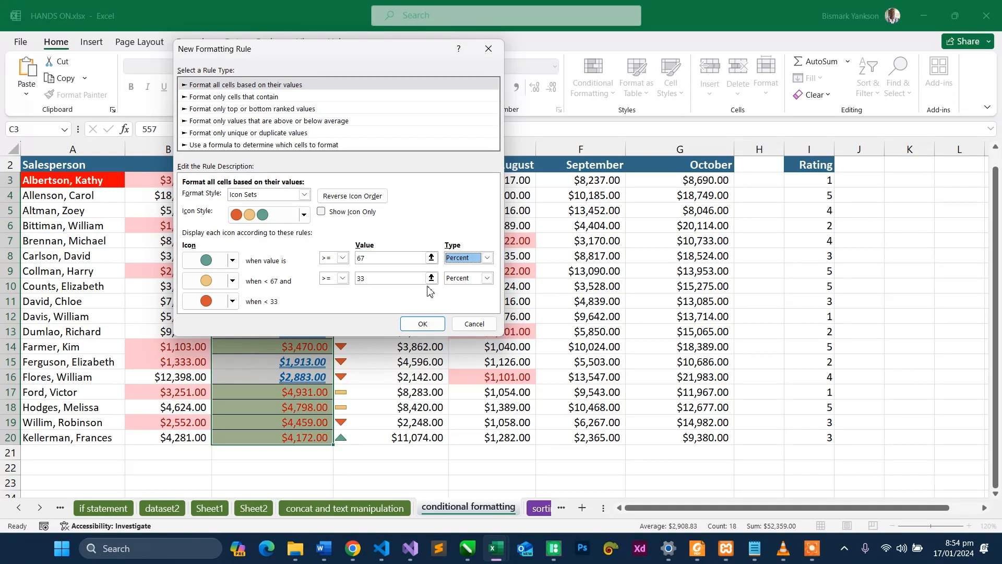
drag(372, 261, 353, 267)
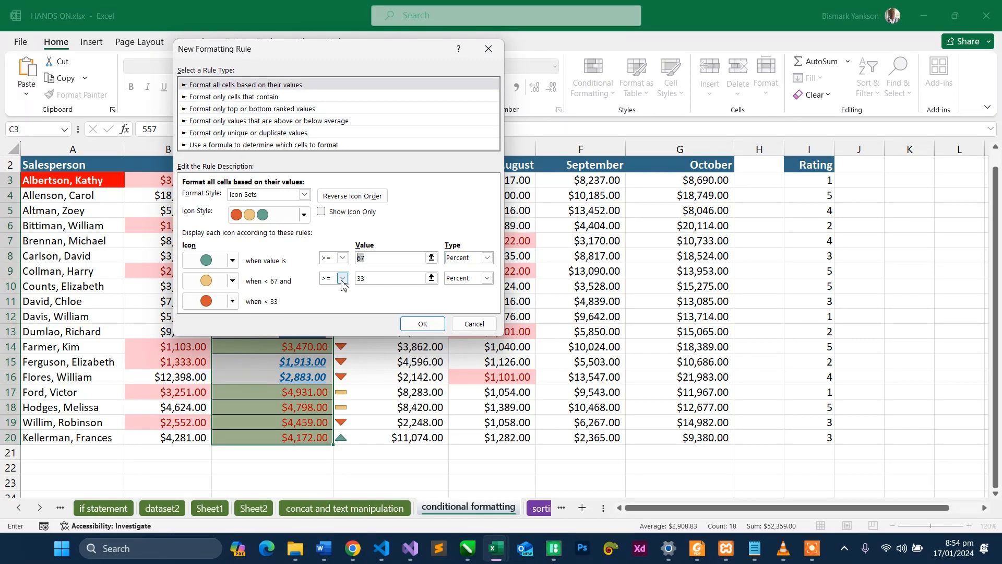
drag(372, 278, 358, 279)
key(Return)
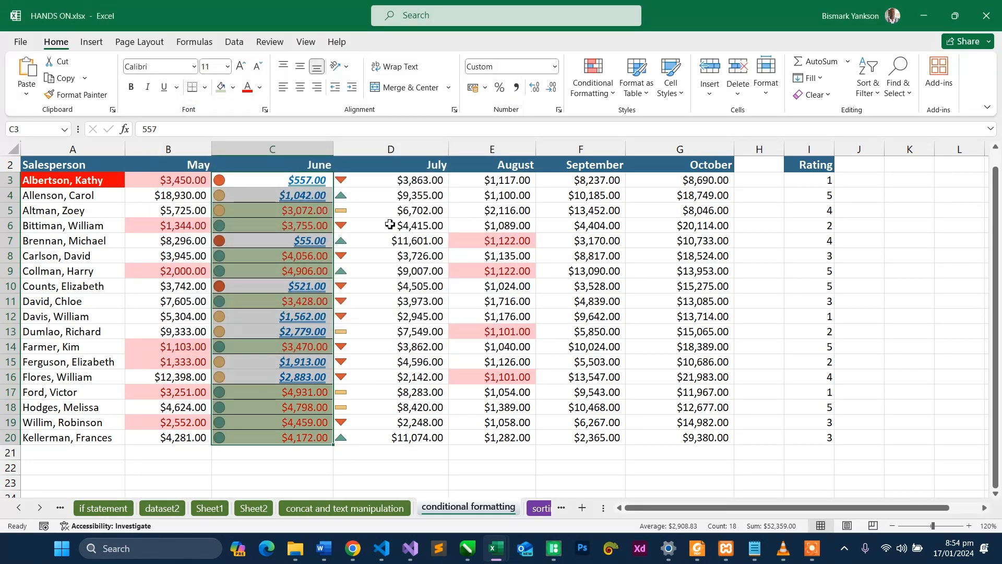
key(ctrl+z)
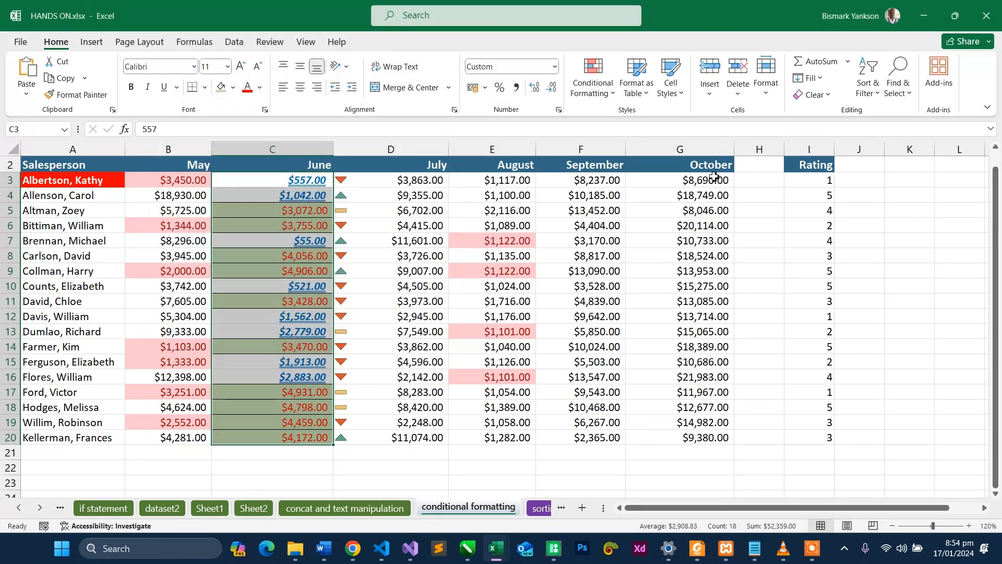
- Start a new rule in the rules manager for the September sales in F3:F20 with the Data Bar format style
drag(618, 180, 618, 444)
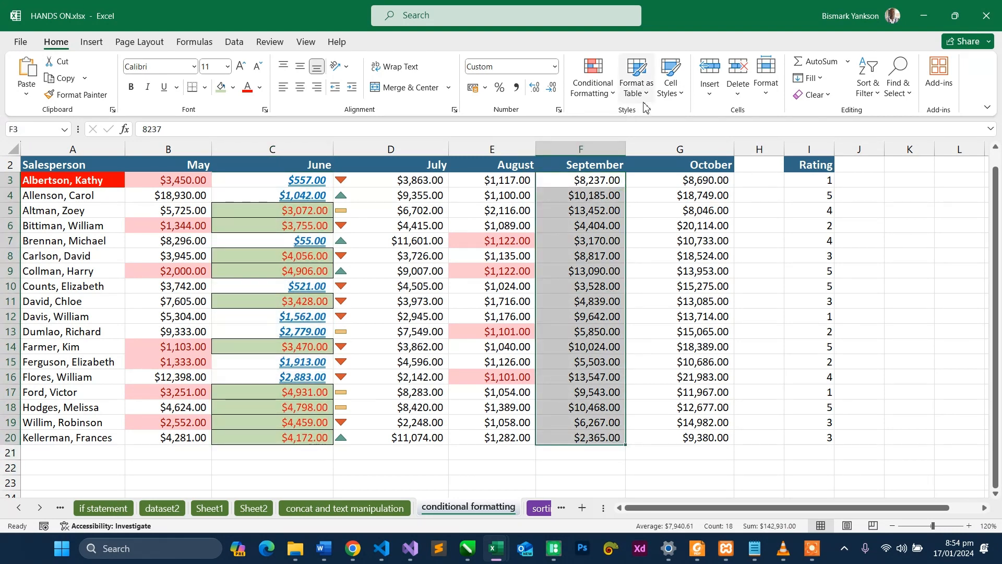
click(595, 91)
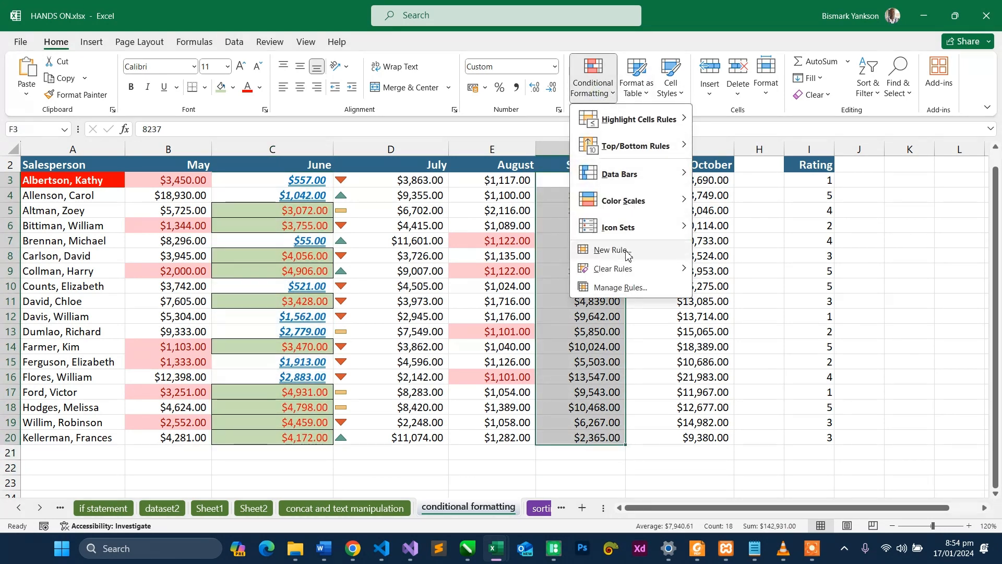
click(621, 288)
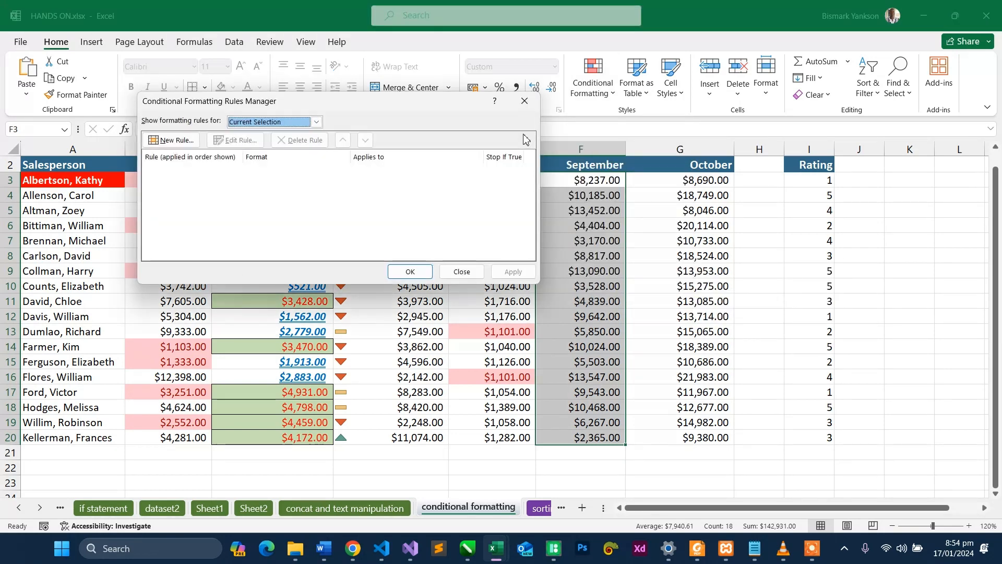
click(183, 140)
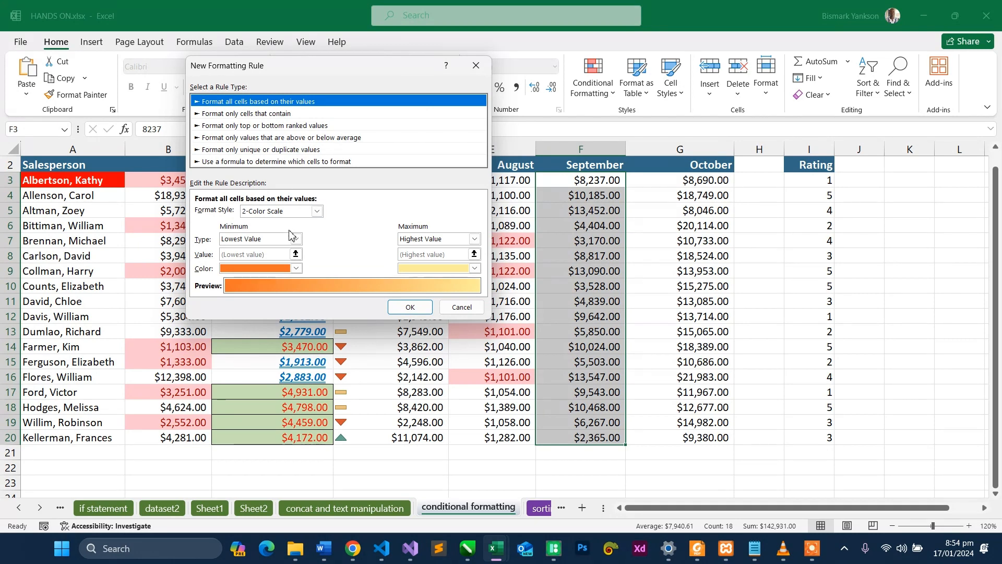
click(314, 212)
click(315, 212)
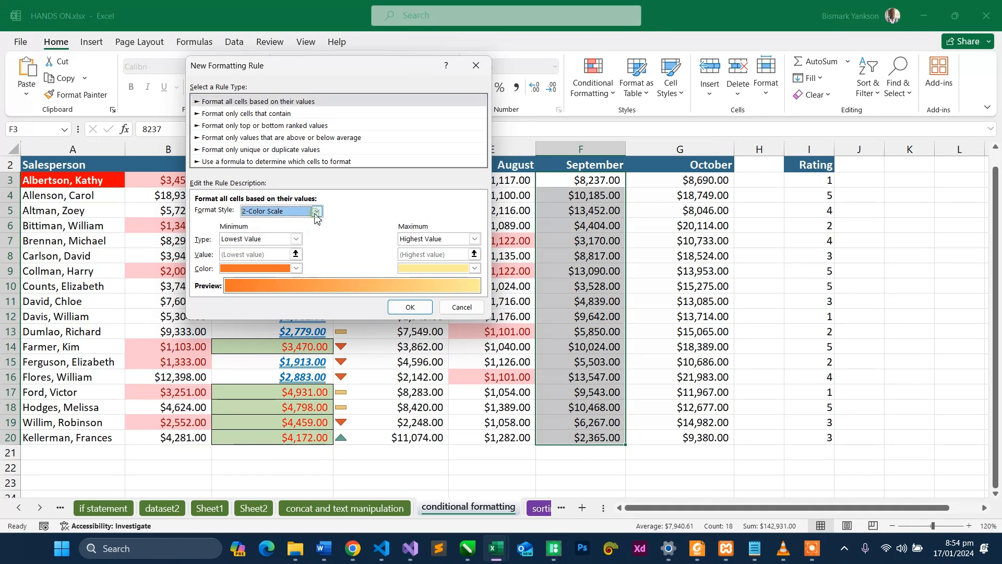
click(315, 212)
click(270, 250)
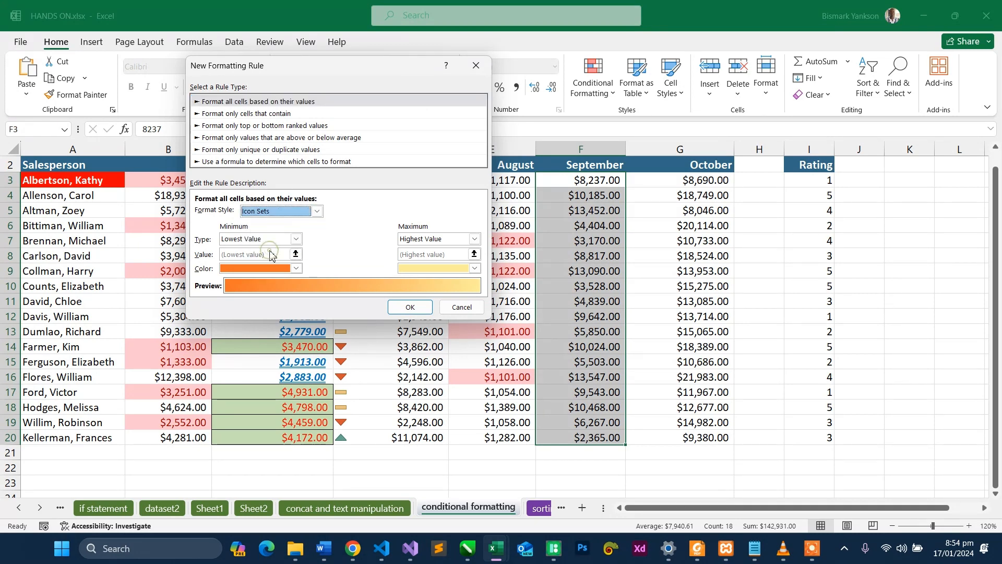
click(315, 214)
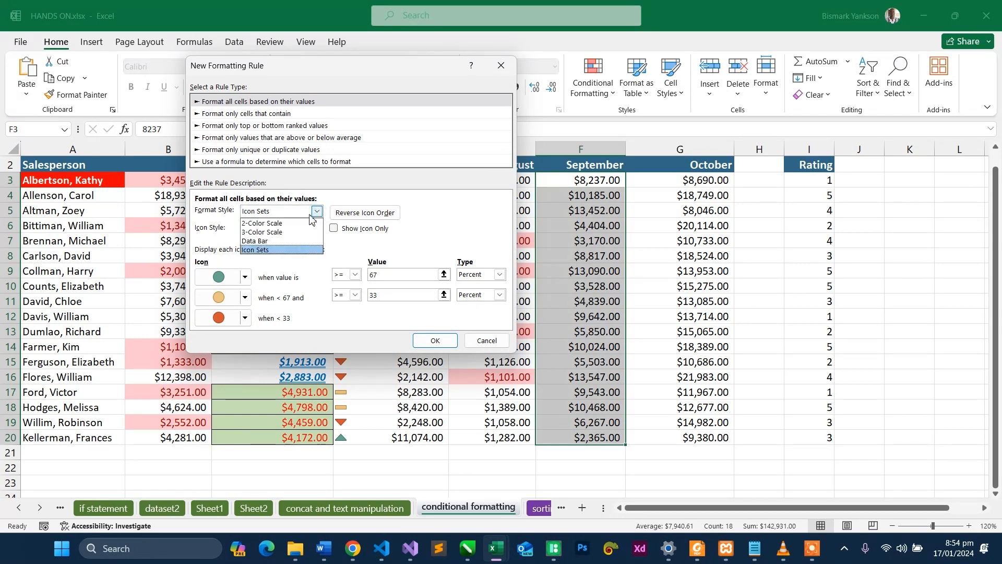
click(274, 242)
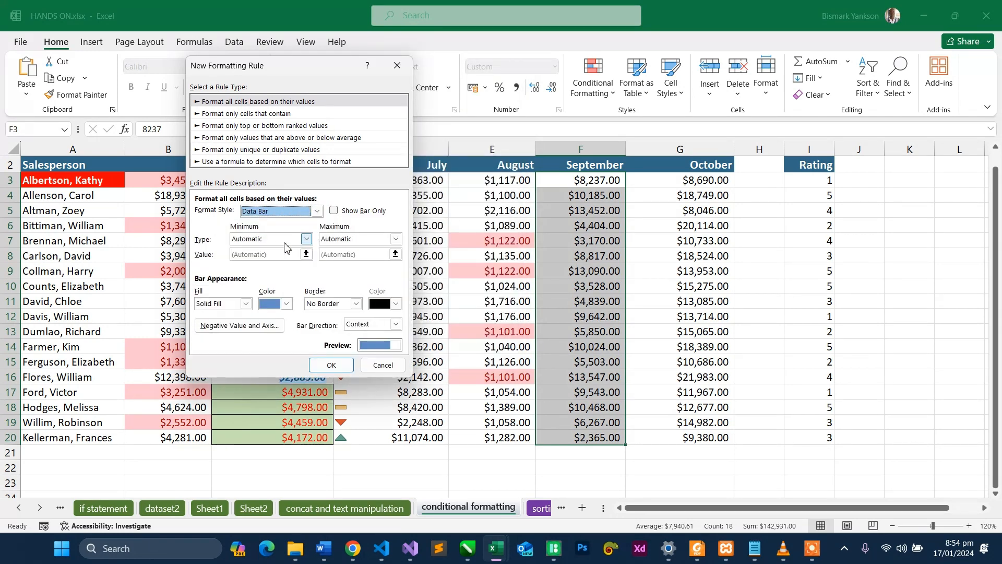
- Keep Solid Fill for the September data bar rule and enable Show Bar Only
click(246, 304)
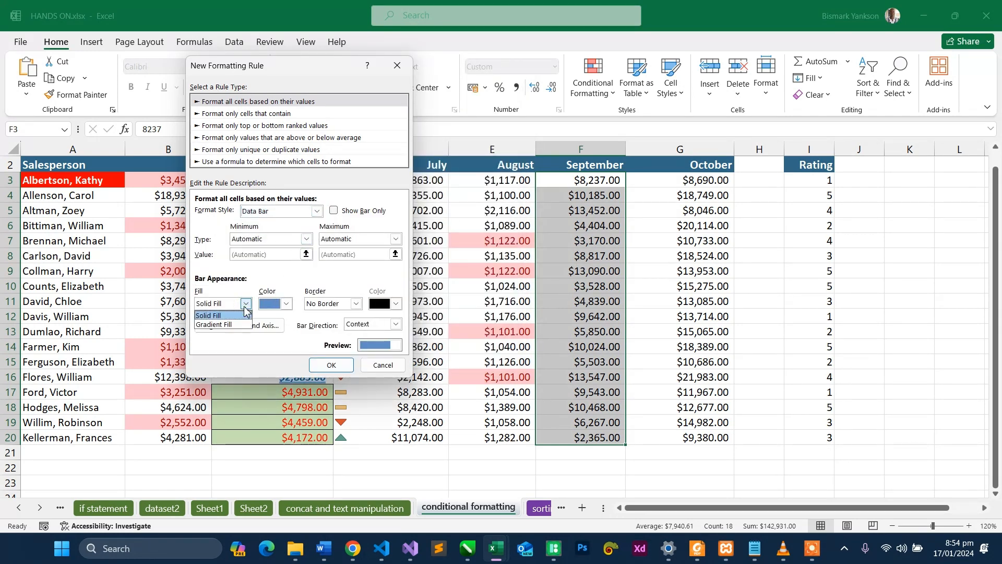
click(245, 313)
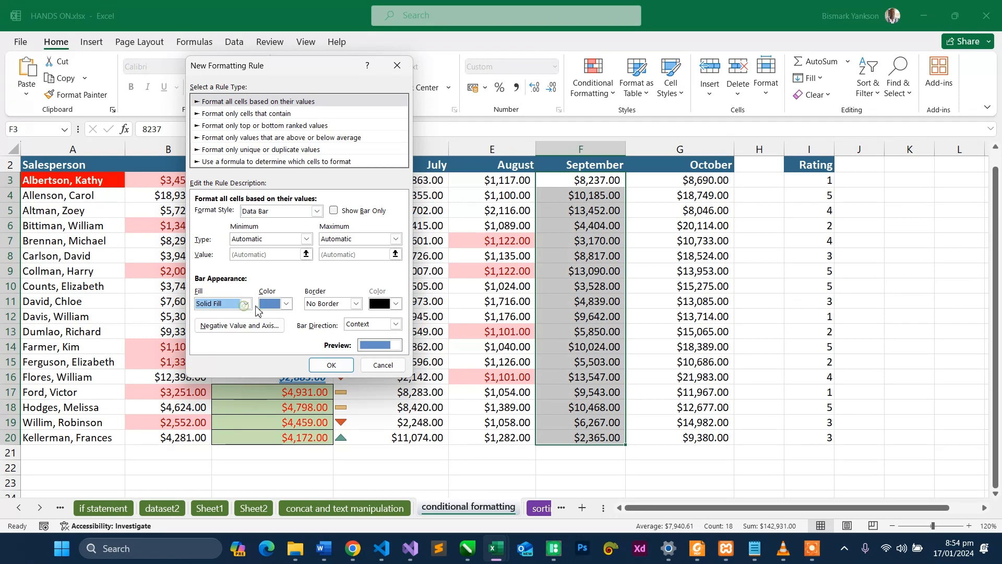
click(332, 211)
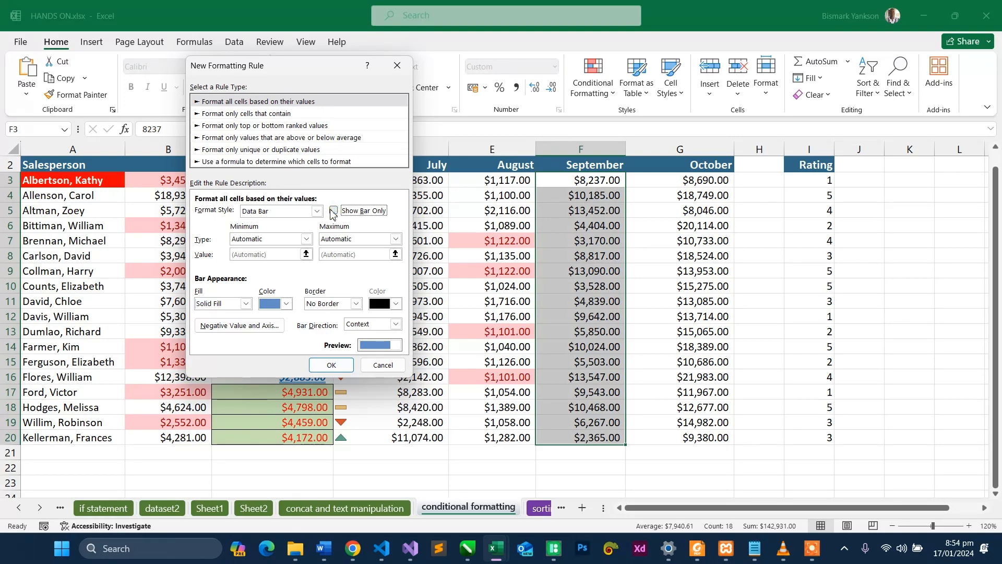
click(333, 211)
- Set the data bar's minimum type to Lowest Value and maximum to Highest Value, and apply the rule to the September sales
click(307, 240)
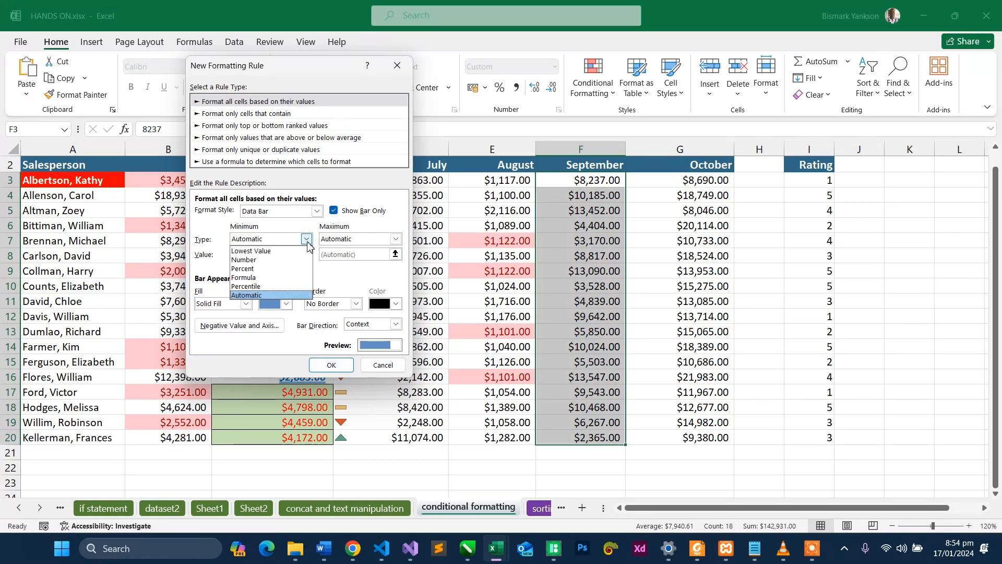
click(275, 253)
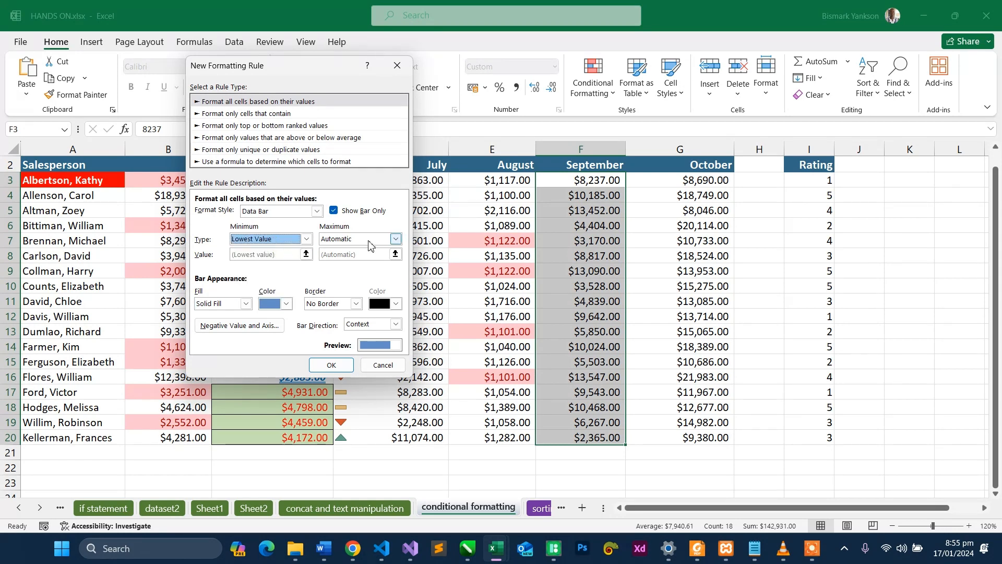
click(395, 240)
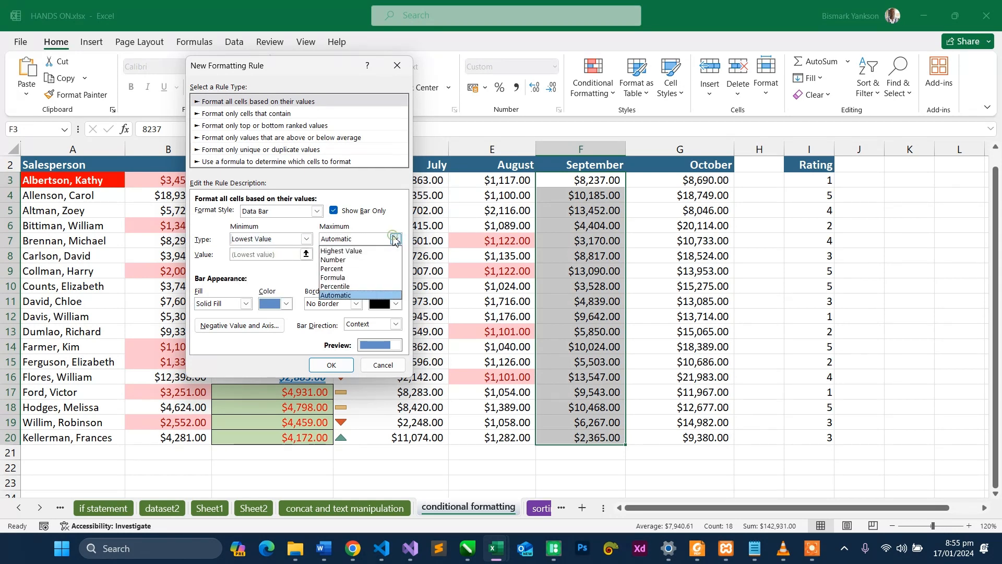
click(363, 252)
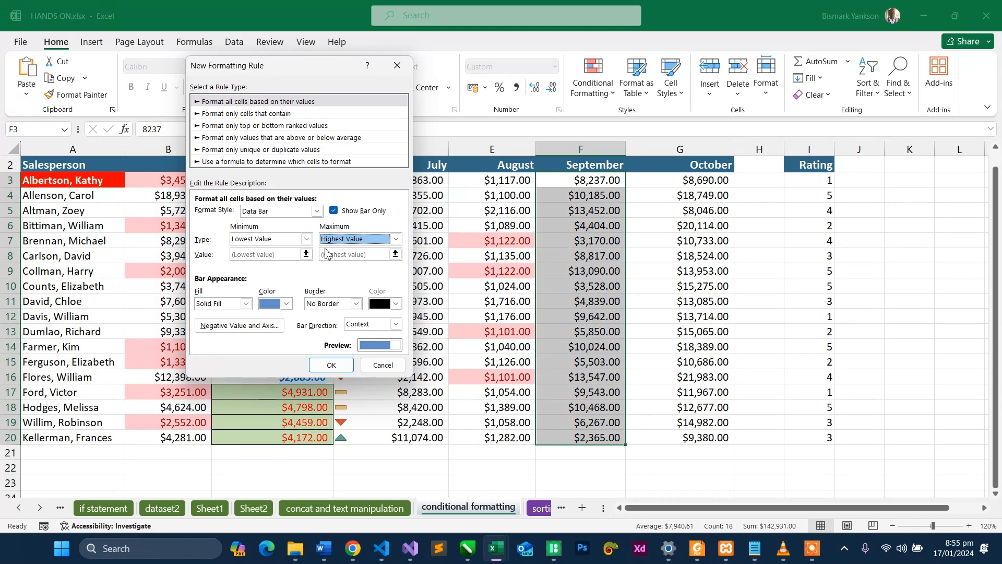
click(329, 364)
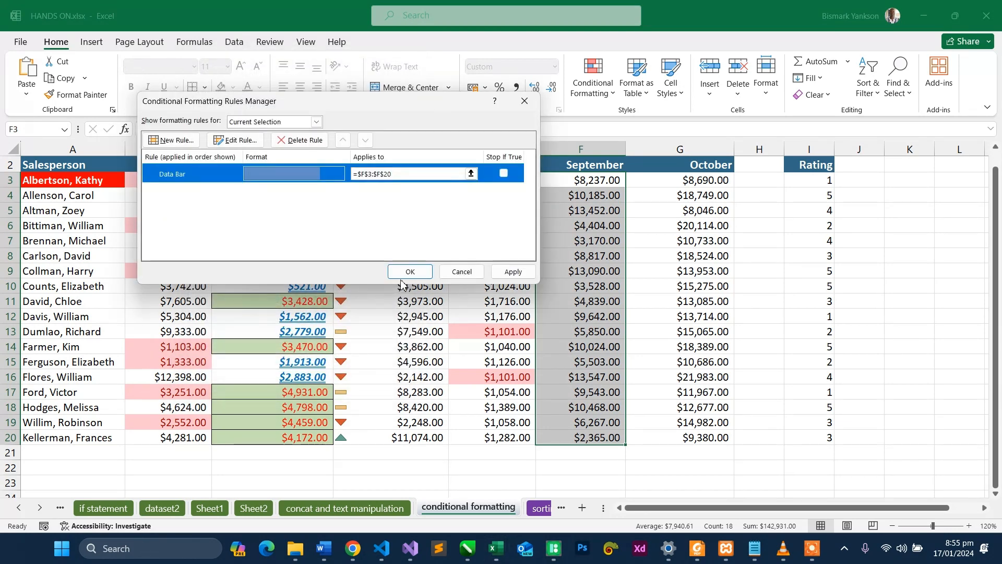
click(509, 272)
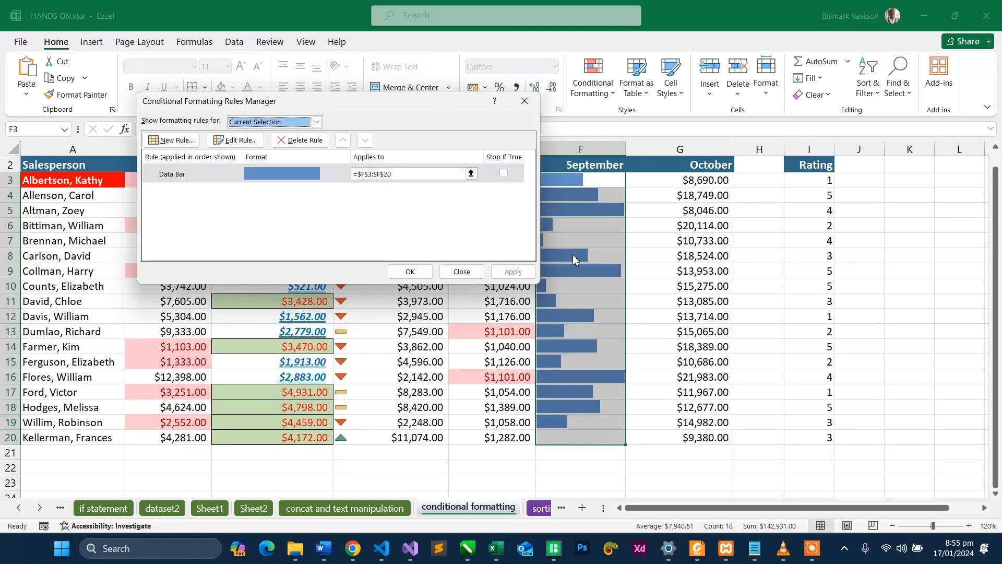
drag(437, 101, 945, 66)
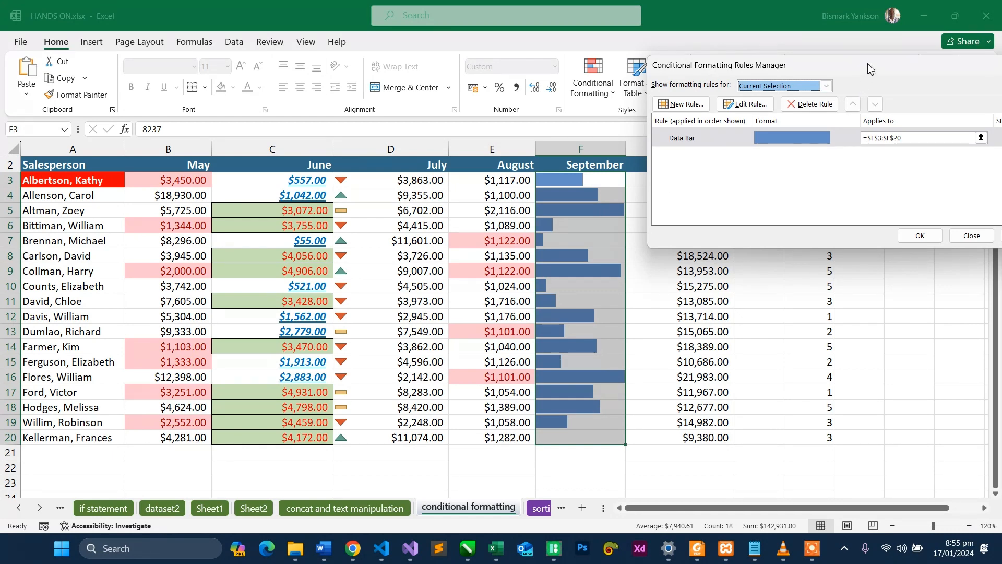
drag(869, 68, 781, 79)
click(830, 246)
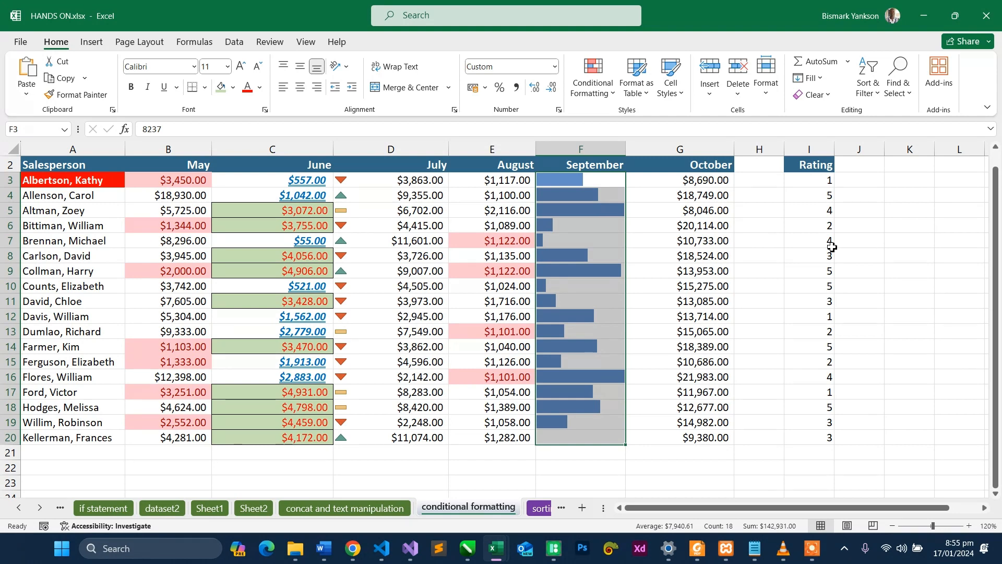
click(695, 179)
drag(695, 179, 707, 439)
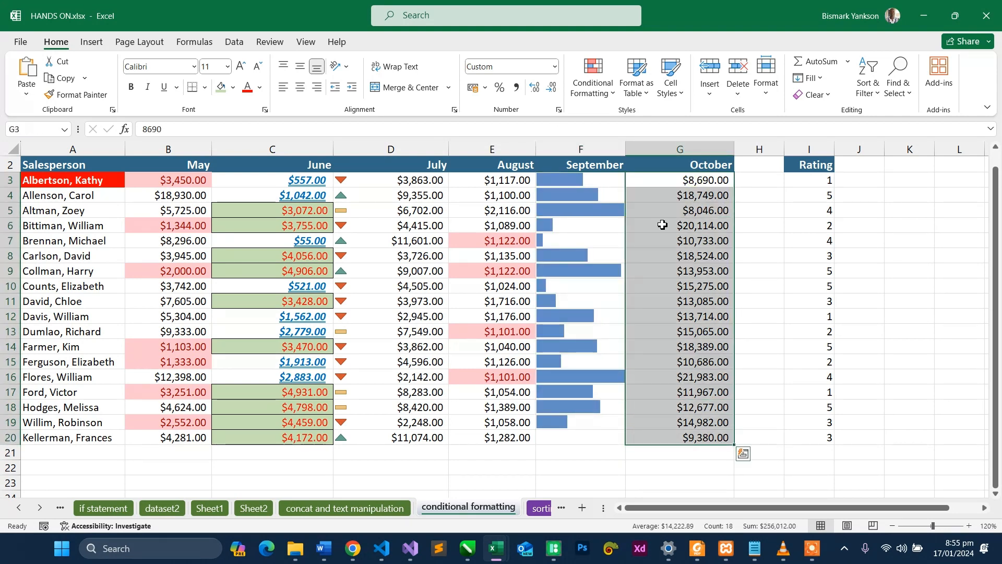
click(610, 95)
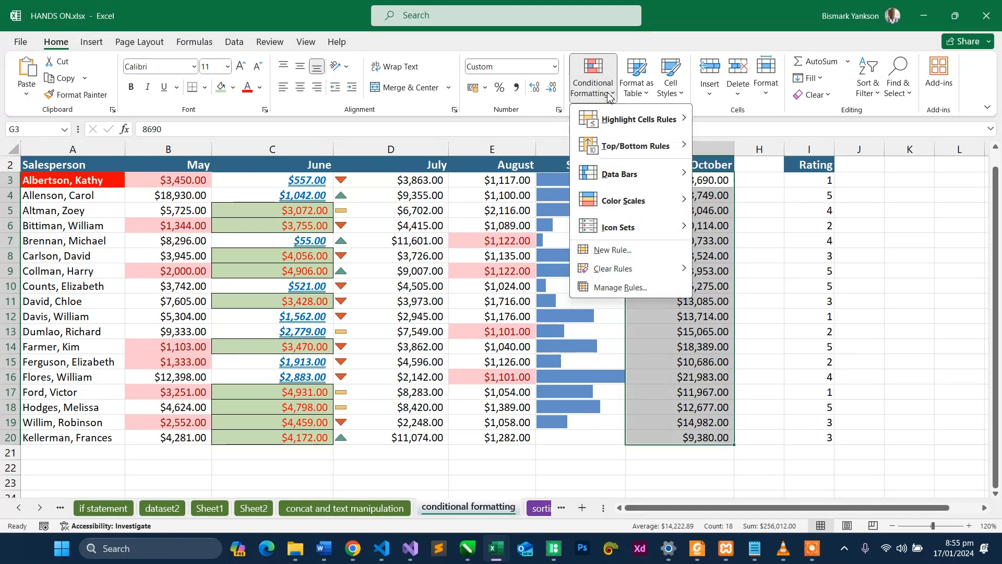
click(613, 251)
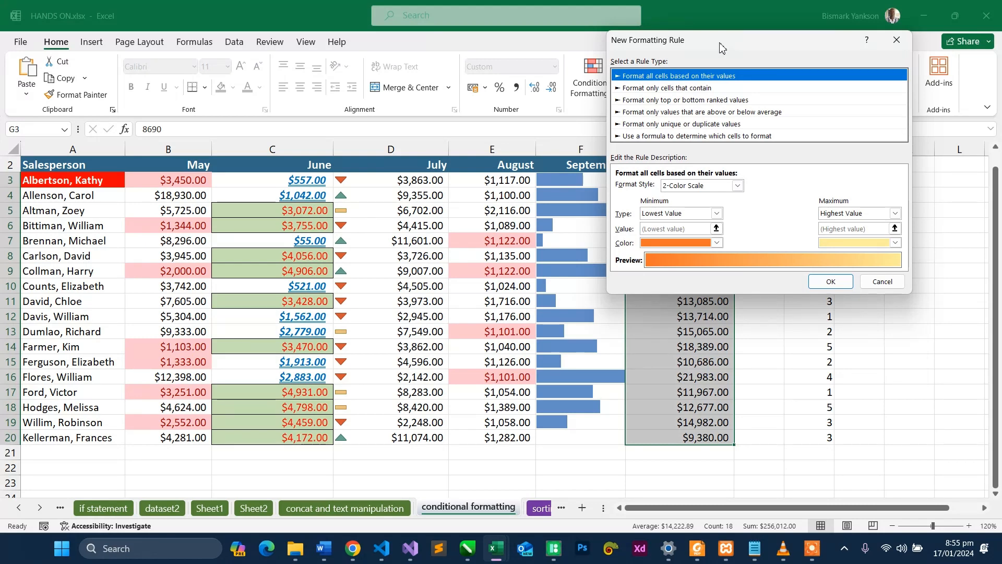
click(888, 287)
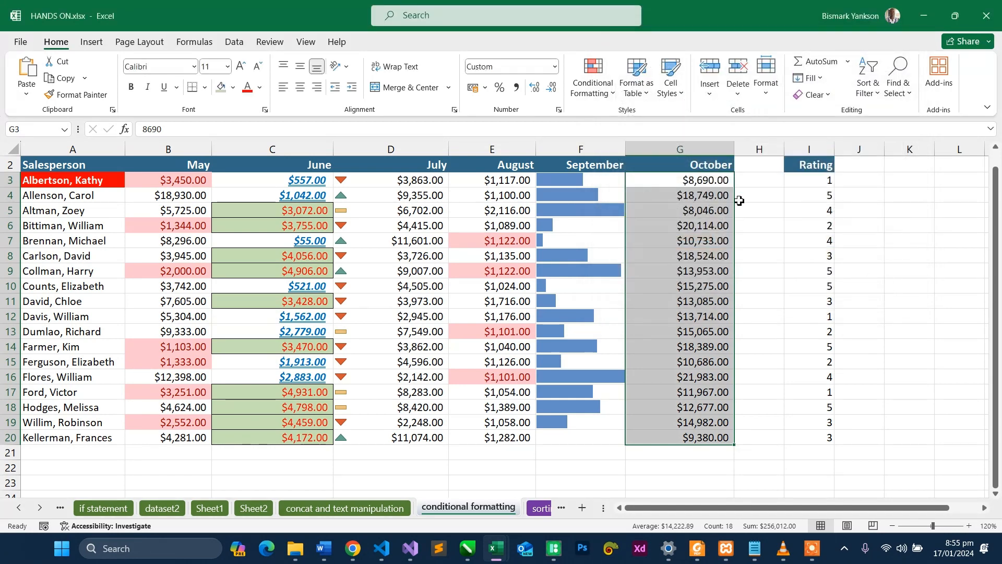
click(753, 199)
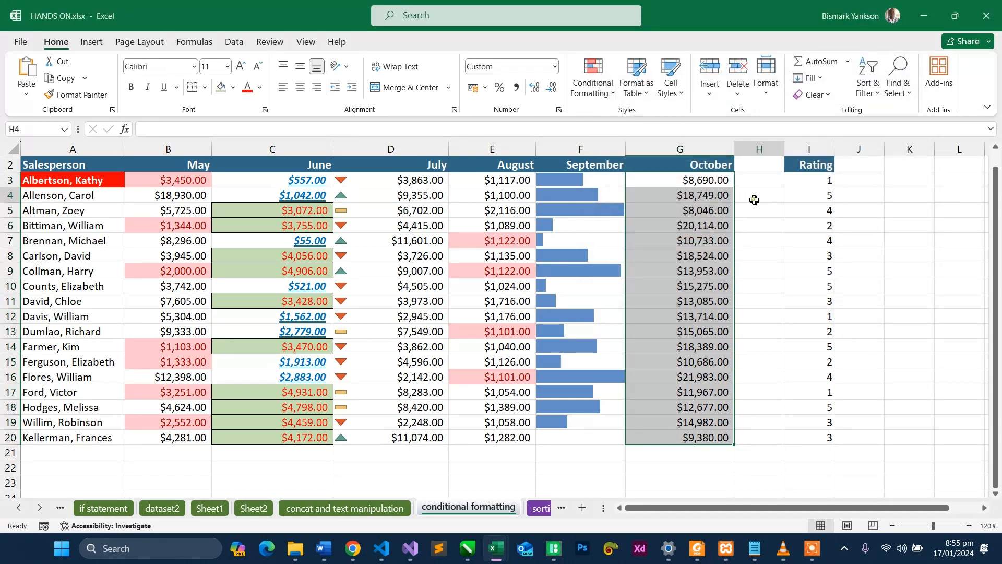
- Clear the conditional formatting rules from the salesperson names in A3:A20
click(99, 183)
drag(65, 320, 63, 437)
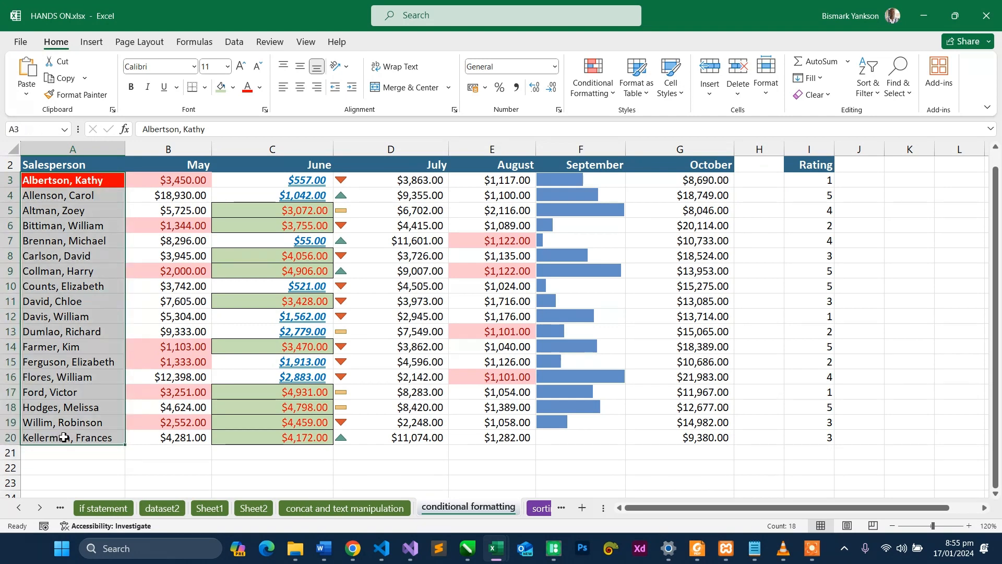
click(590, 100)
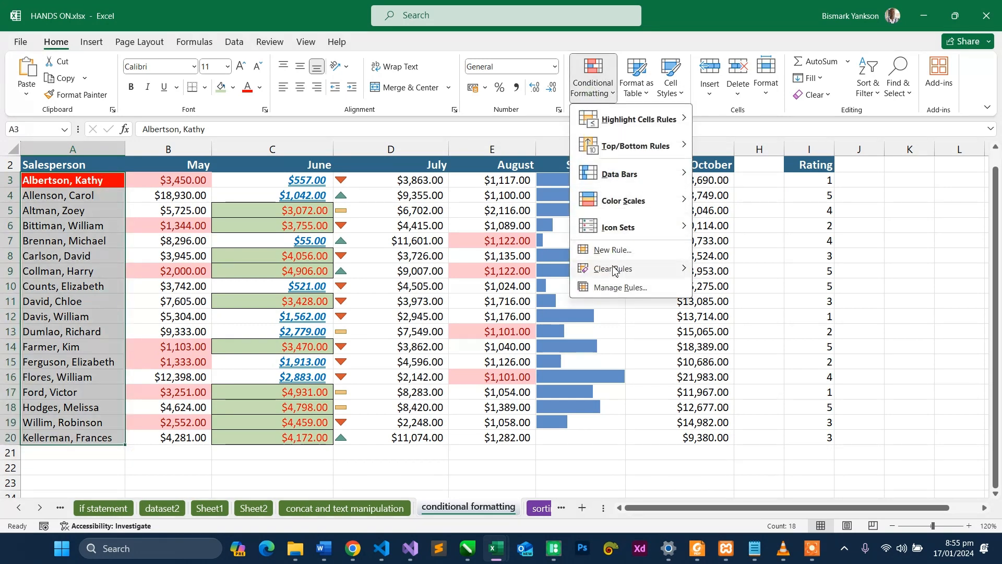
mouse_move(615, 267)
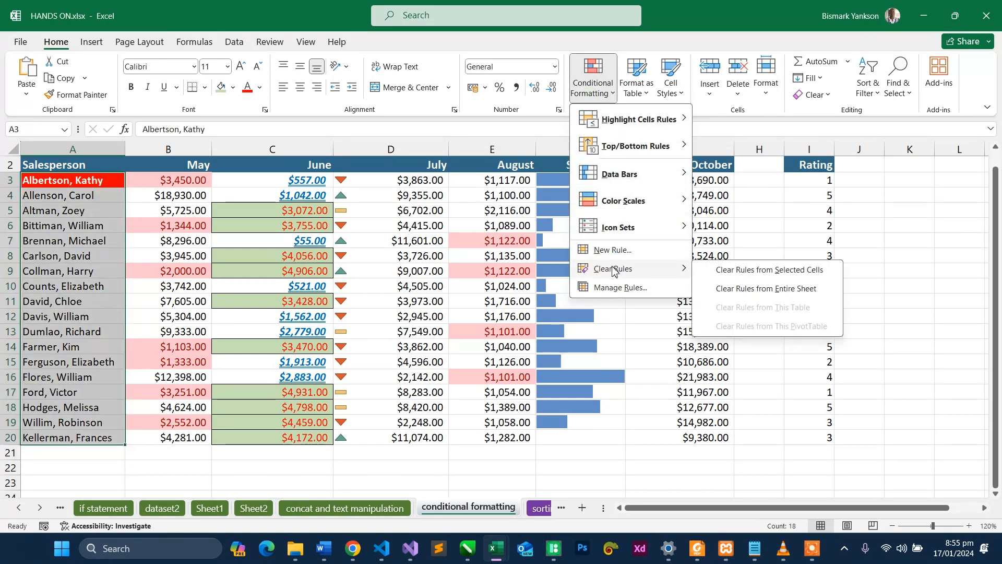
click(784, 272)
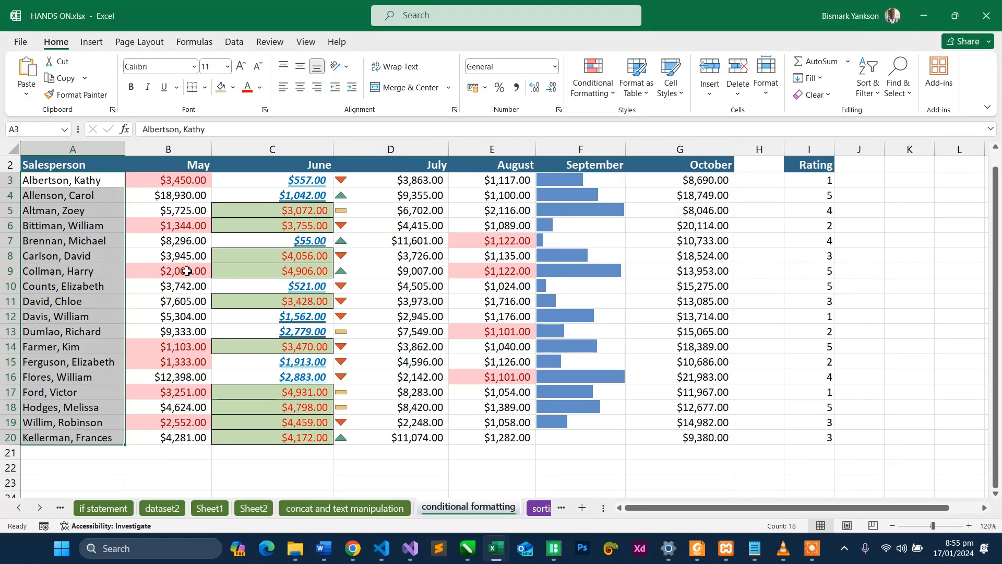
click(43, 255)
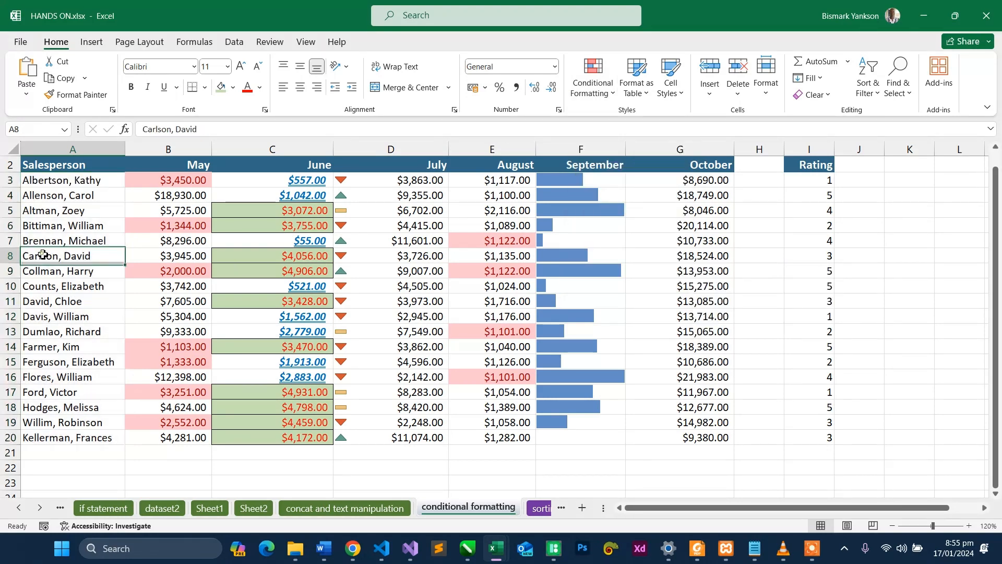
click(62, 183)
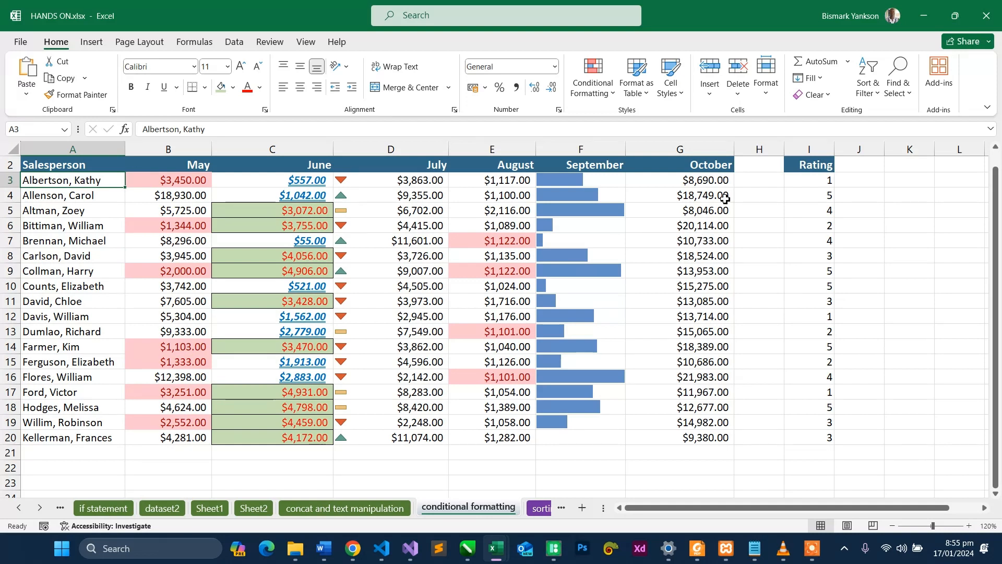
click(721, 182)
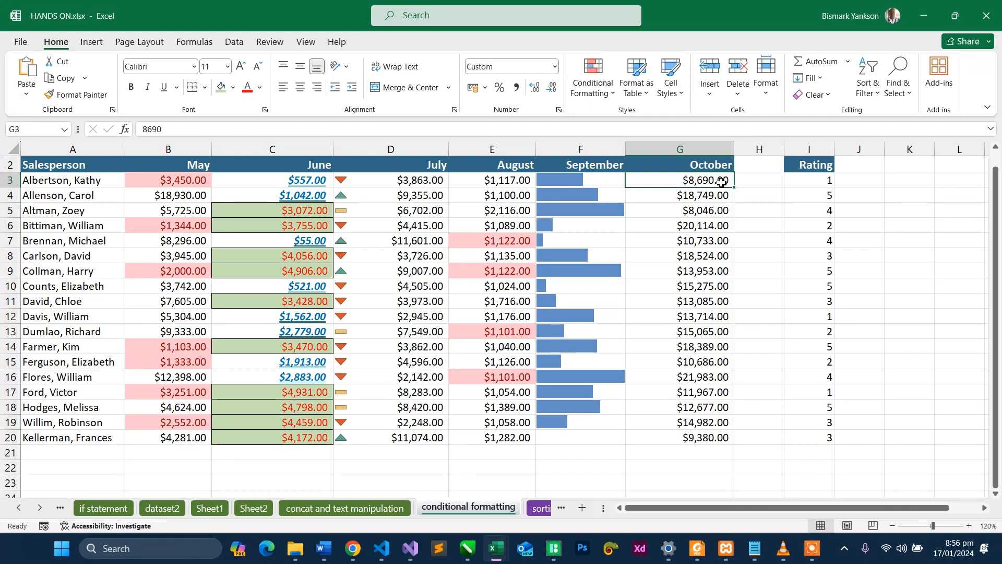
click(99, 180)
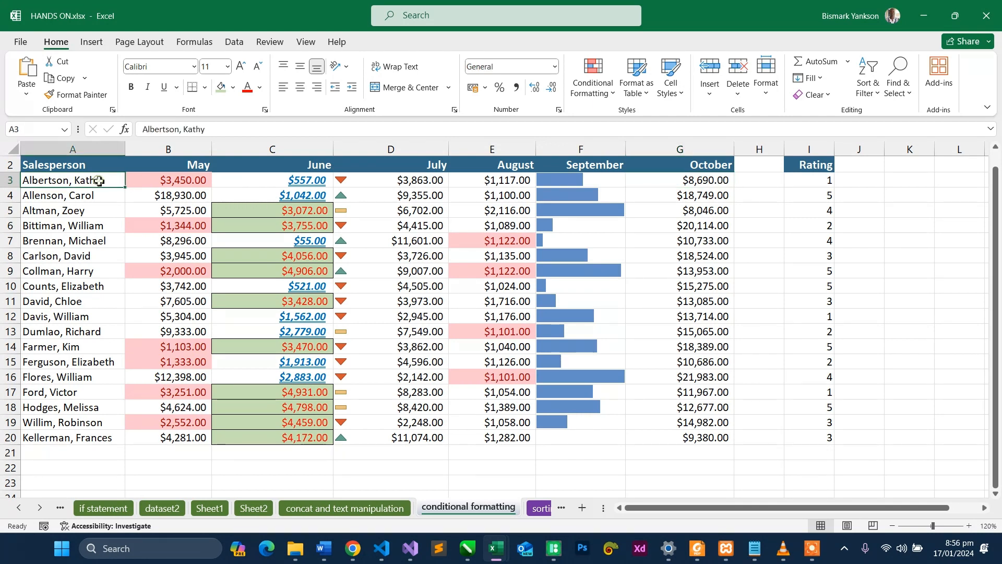
click(693, 181)
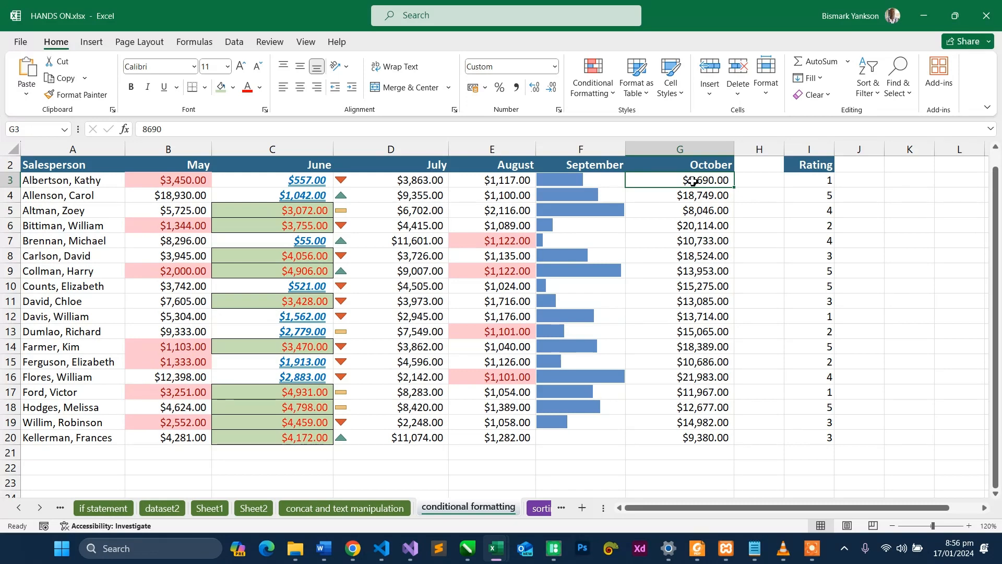
click(71, 180)
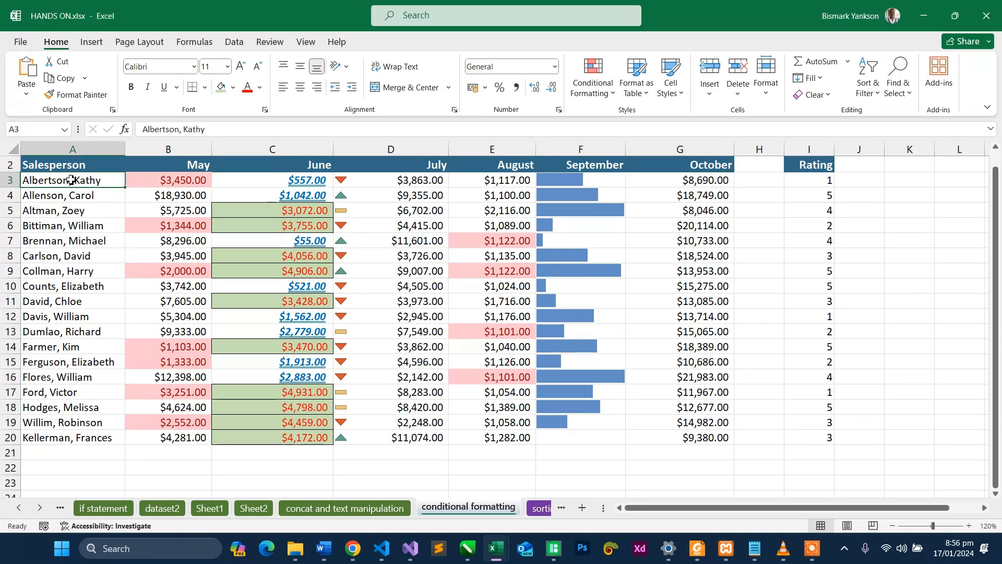
- Start a new formatting rule for the salesperson names in A3:A20 that uses a formula to determine which cells to format
drag(71, 180, 74, 437)
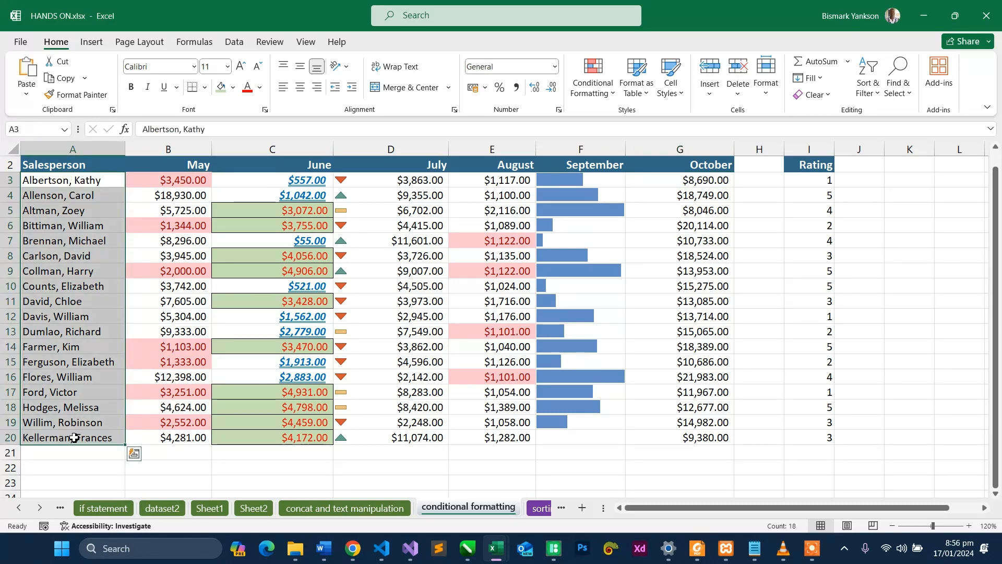
click(593, 84)
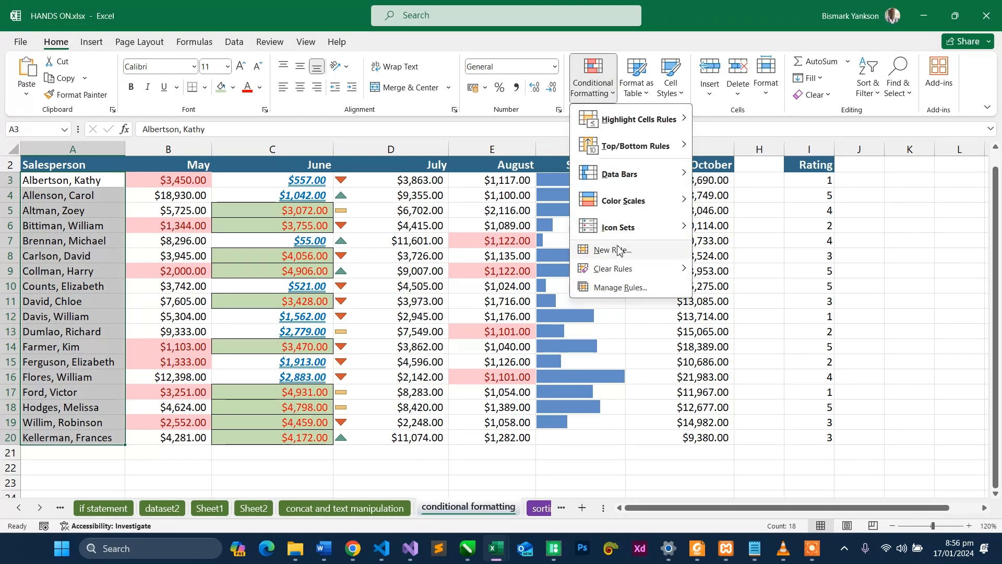
click(617, 250)
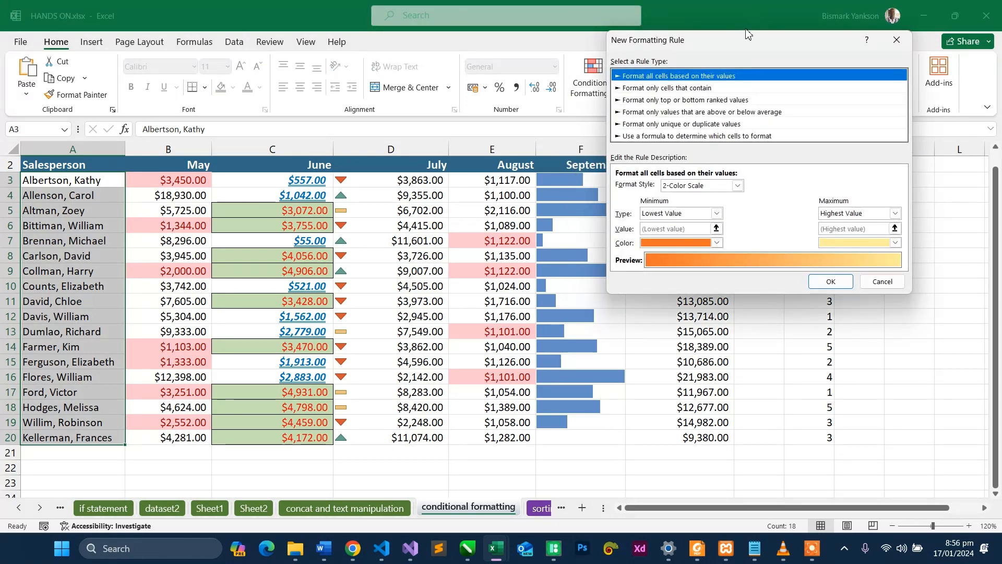
drag(744, 42, 631, 75)
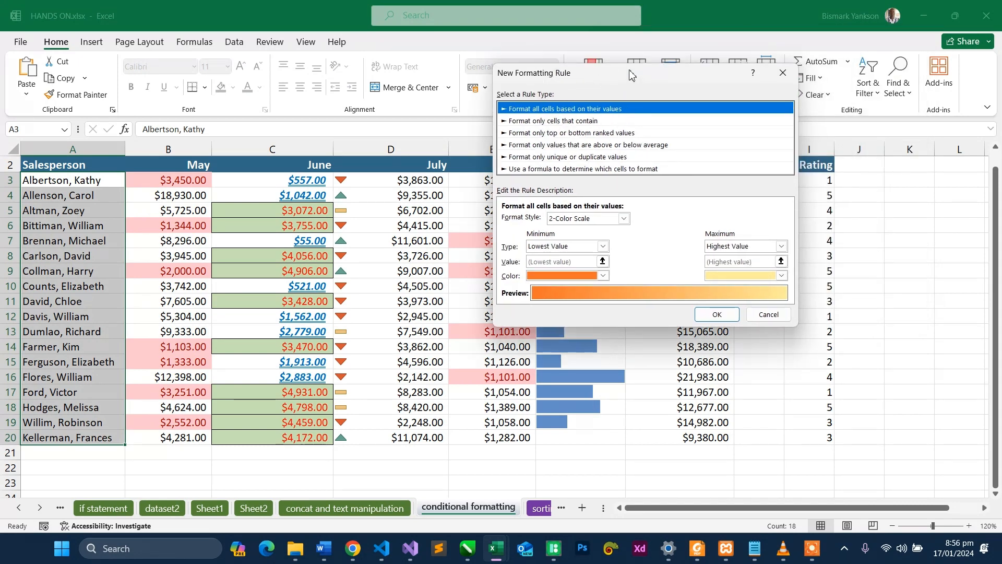
click(578, 169)
click(613, 220)
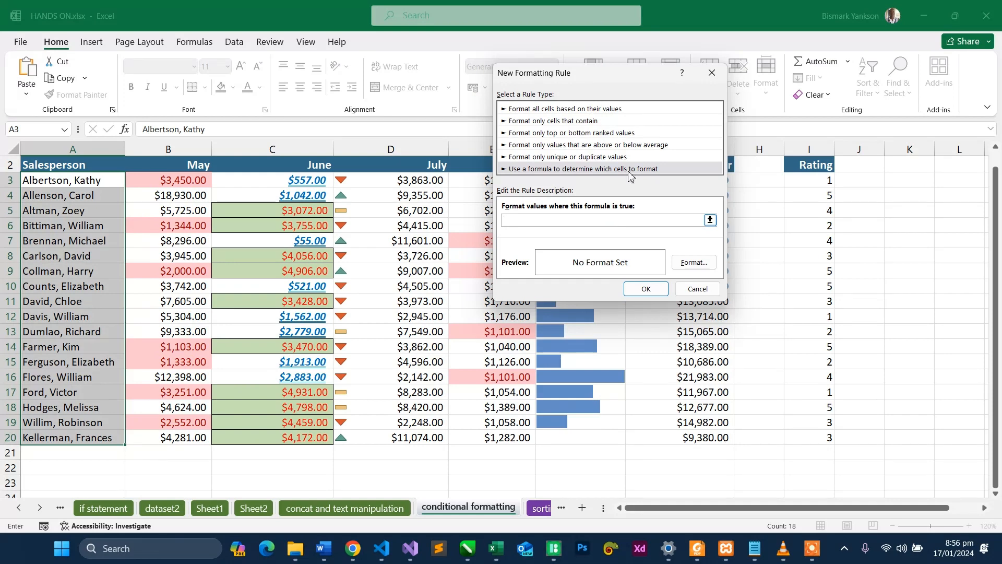
drag(609, 72, 378, 89)
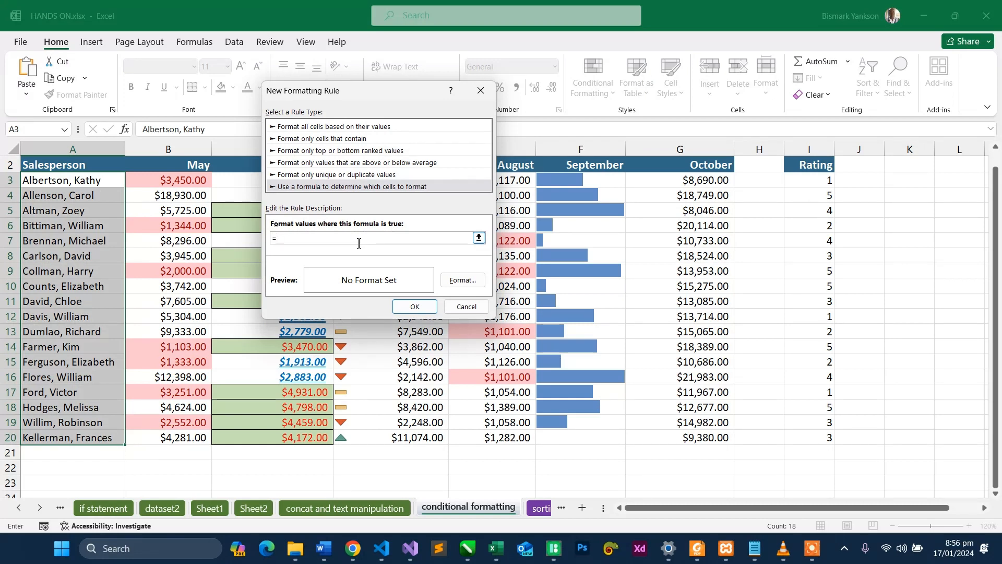
- Enter the rule formula =IF($G3>15000,TRUE,FALSE), testing October sales with the row reference left relative
text(IF()
click(716, 178)
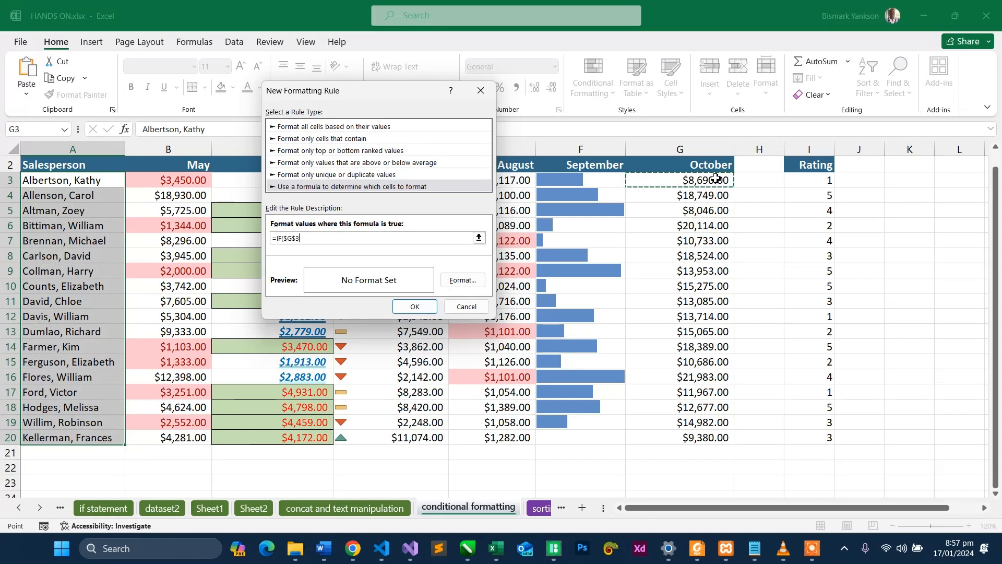
text(>)
text(15000,)
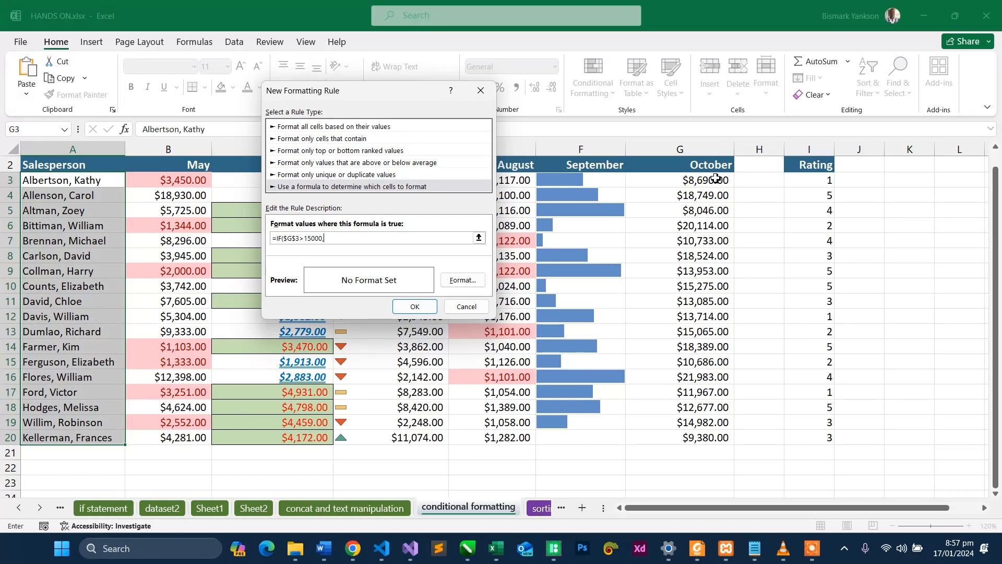
text(TRUE,FALSE)
click(297, 240)
key(BackSpace)
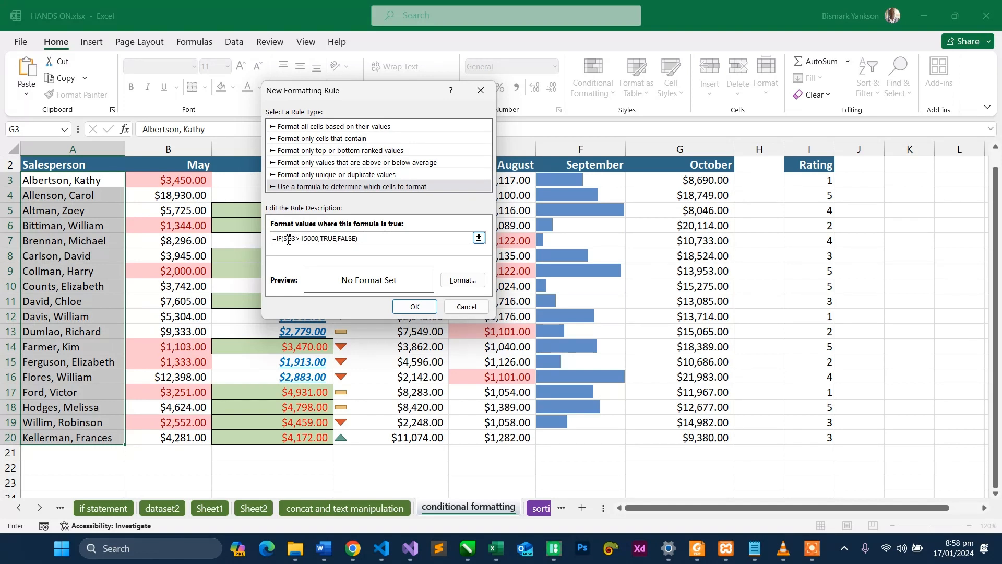
- Make the column reference relative so the formula reads =IF(G3>15000,TRUE,FALSE), set a bold red font, and apply the rule to the salesperson names
click(288, 240)
key(BackSpace)
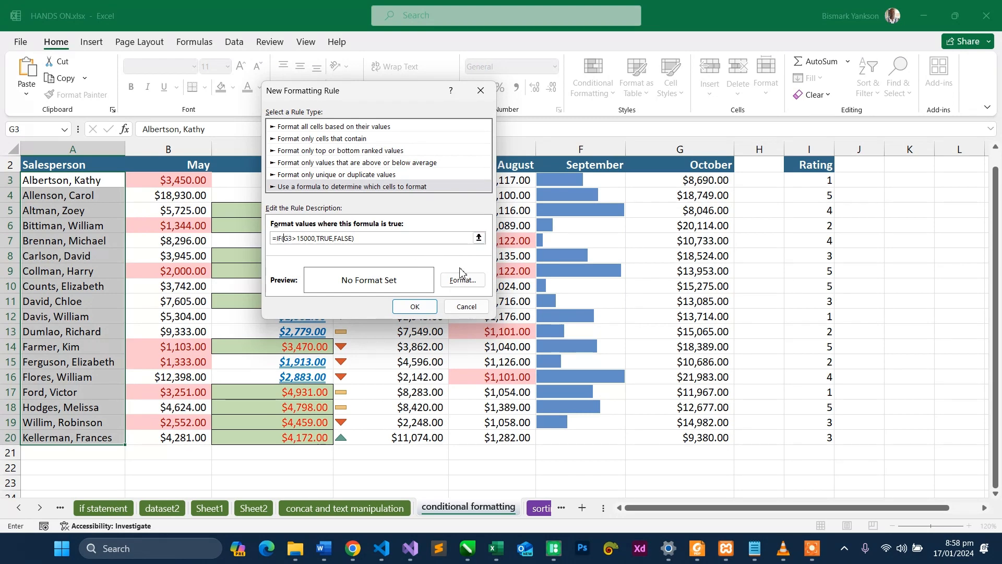
click(466, 282)
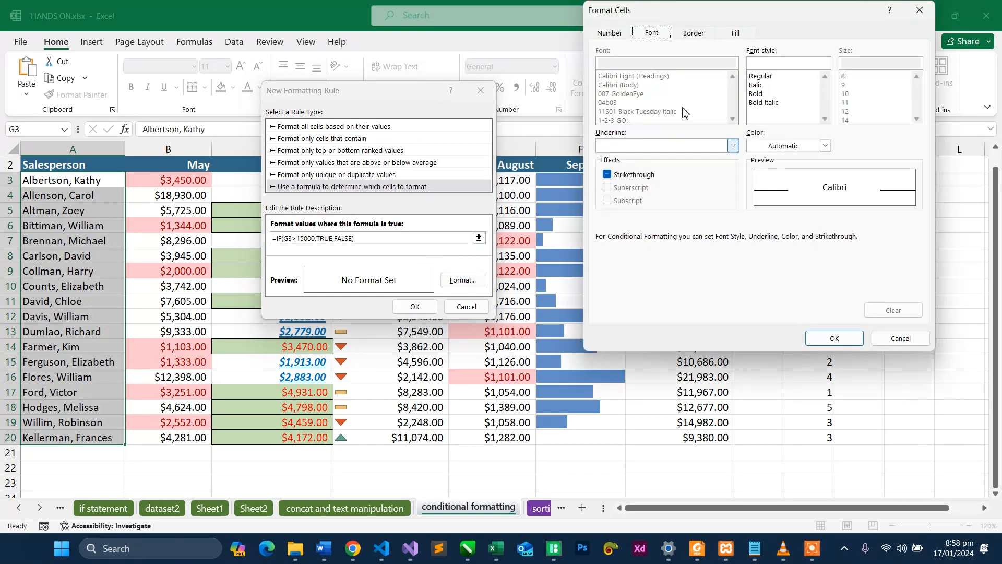
click(790, 146)
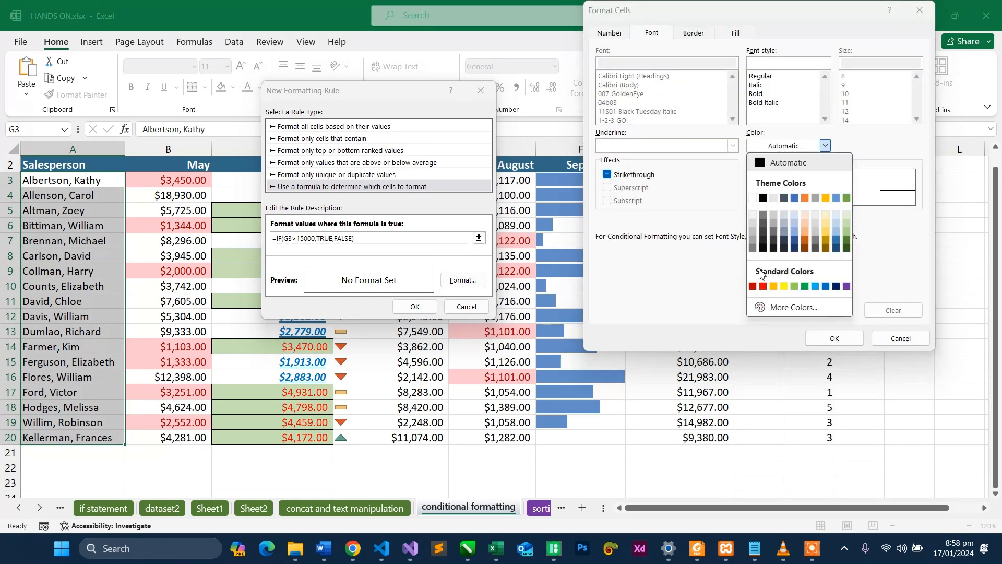
click(763, 287)
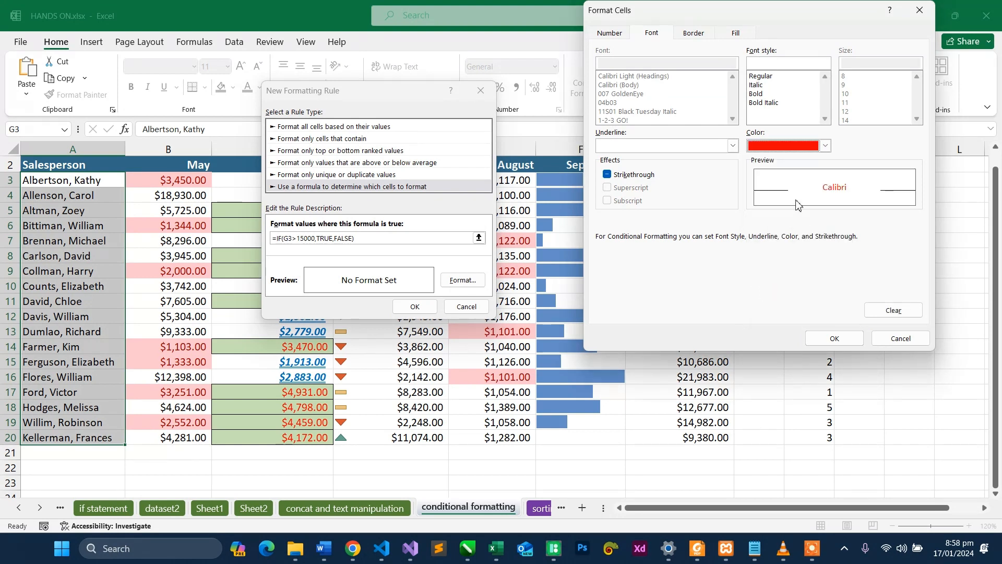
click(757, 95)
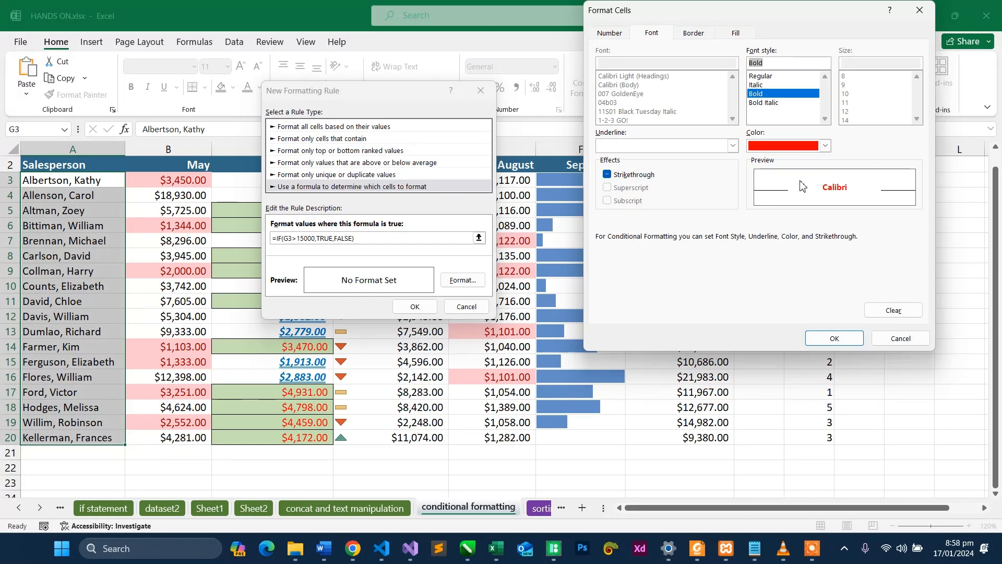
click(826, 340)
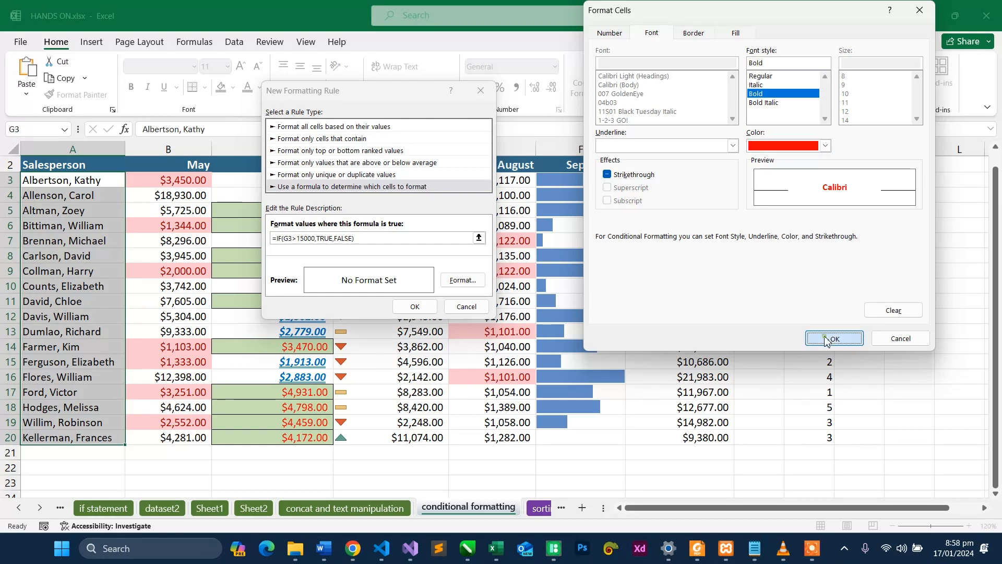
click(431, 313)
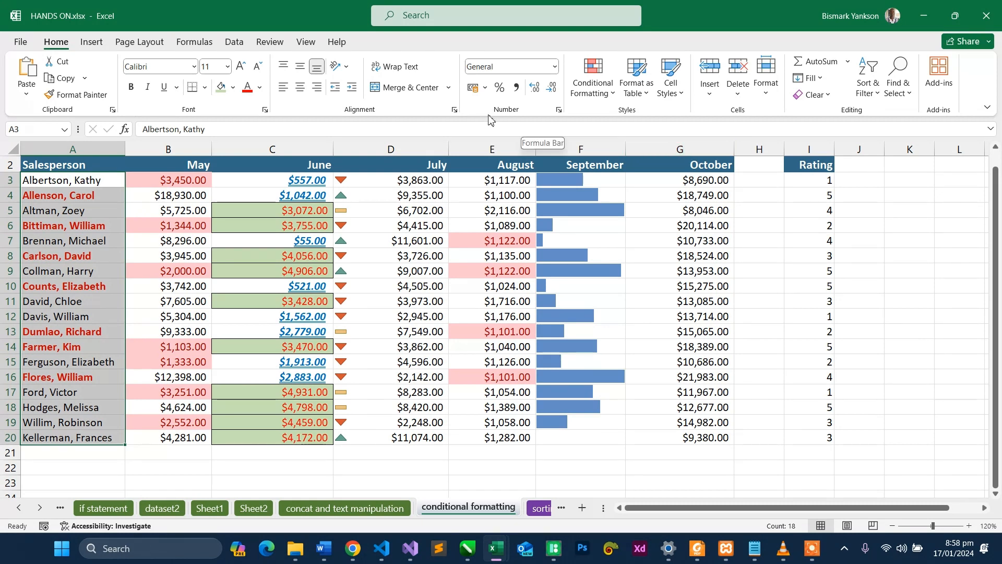
- Compare the formatting of the salesperson names in column A with their October sales in G3:G20
click(85, 148)
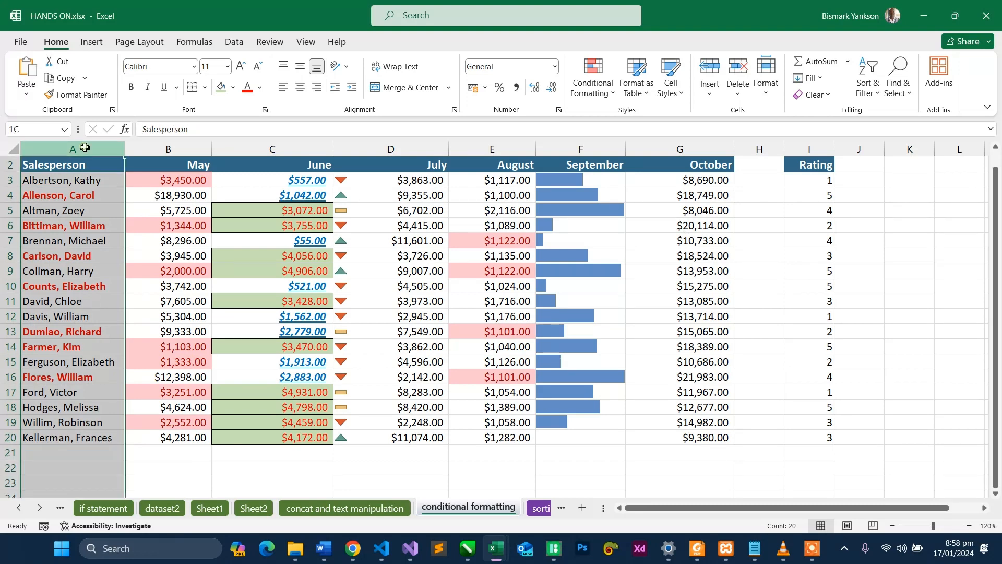
click(688, 153)
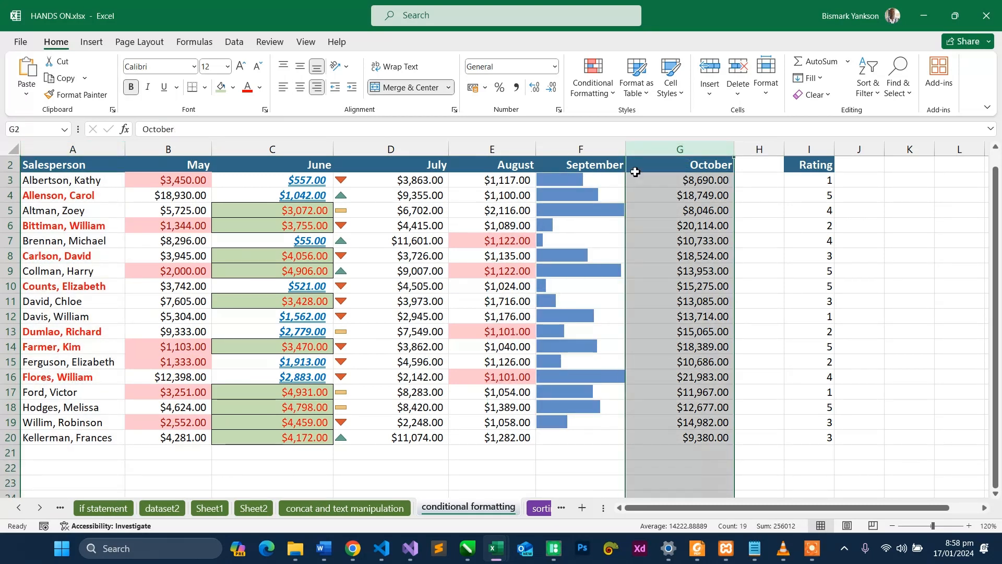
double_click(98, 179)
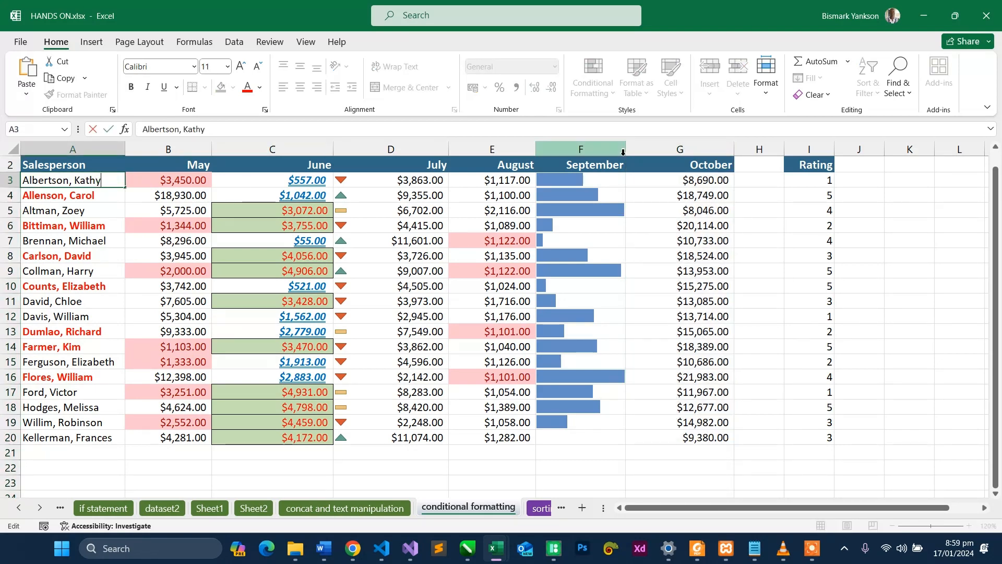
click(691, 179)
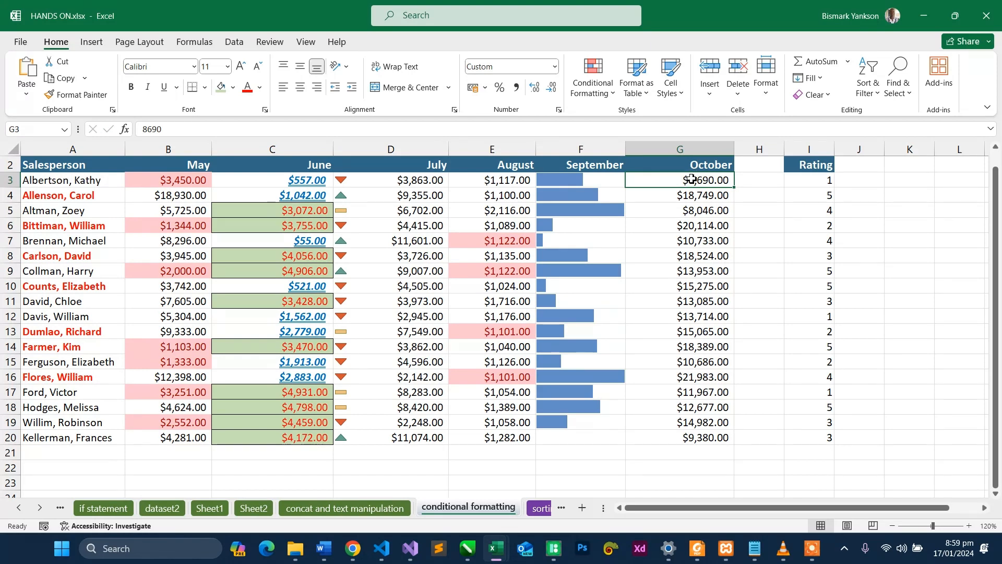
click(79, 179)
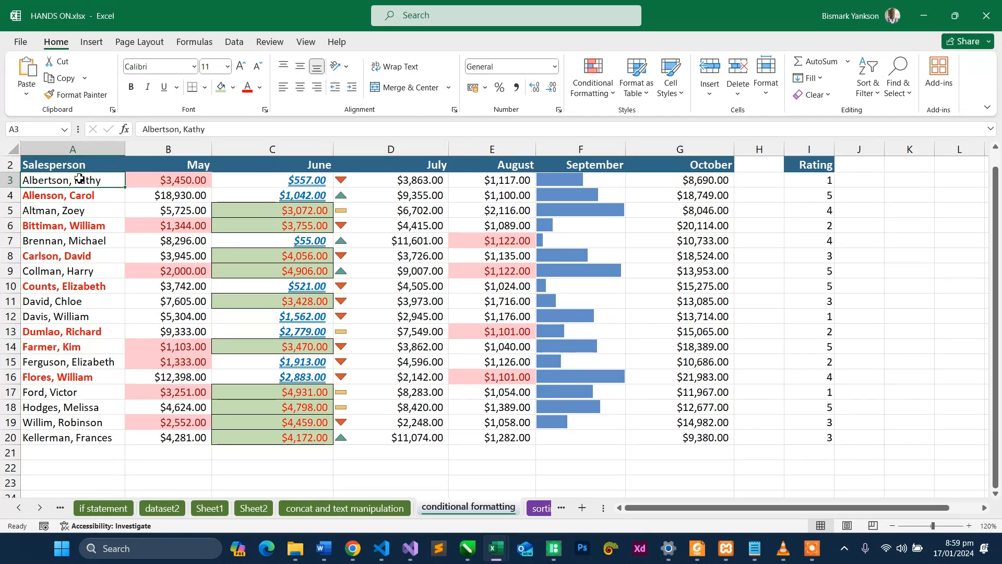
click(710, 194)
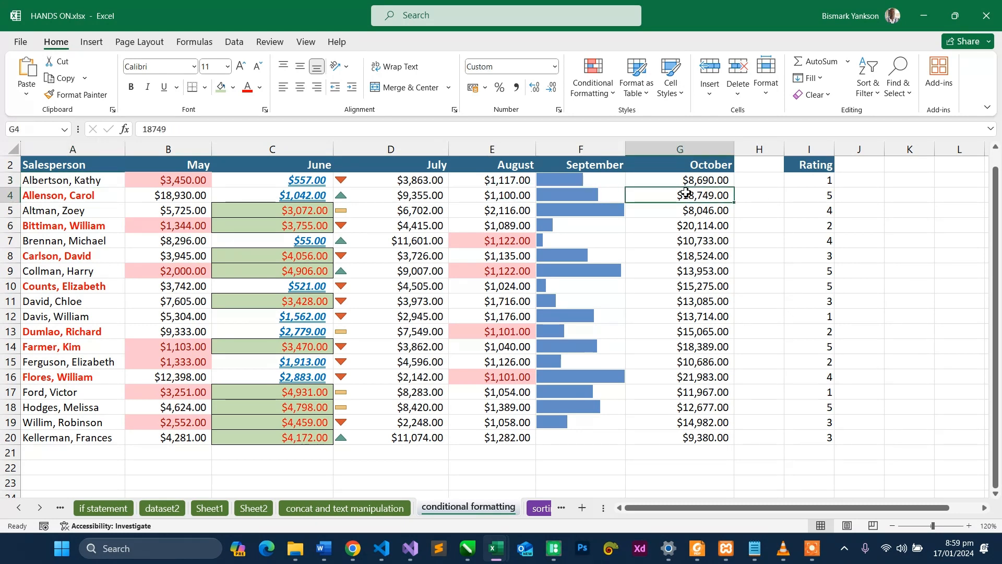
click(97, 198)
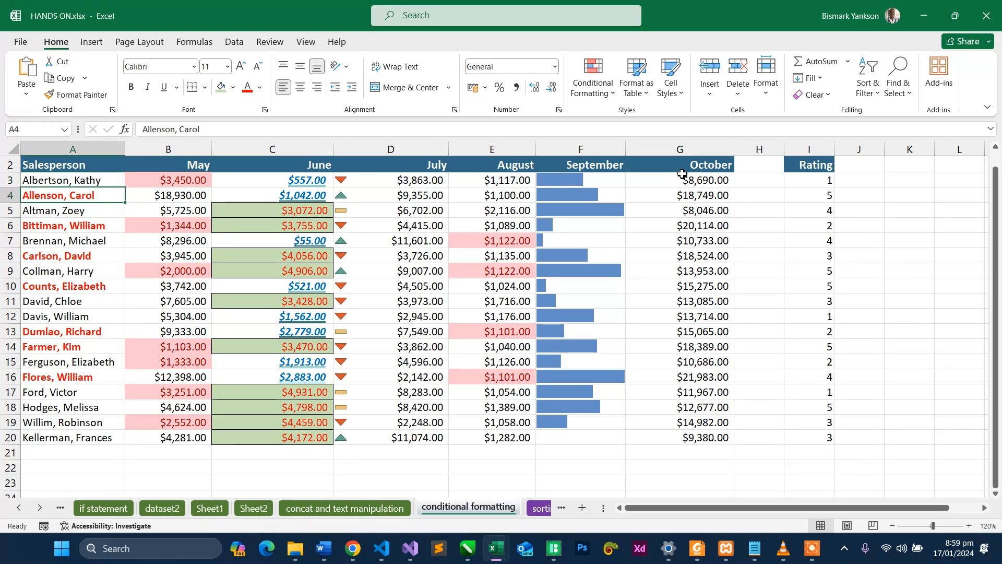
drag(685, 178, 697, 441)
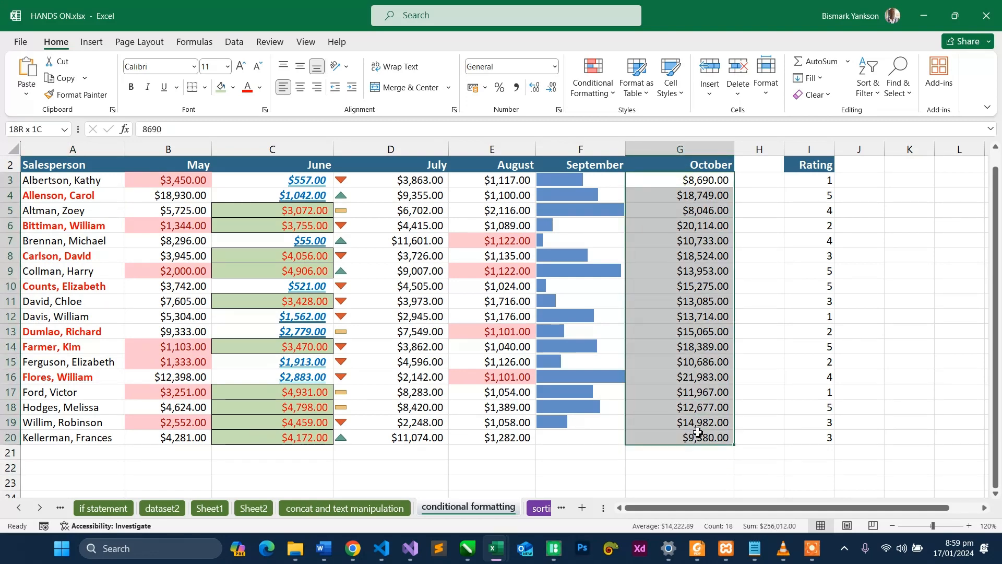
click(57, 206)
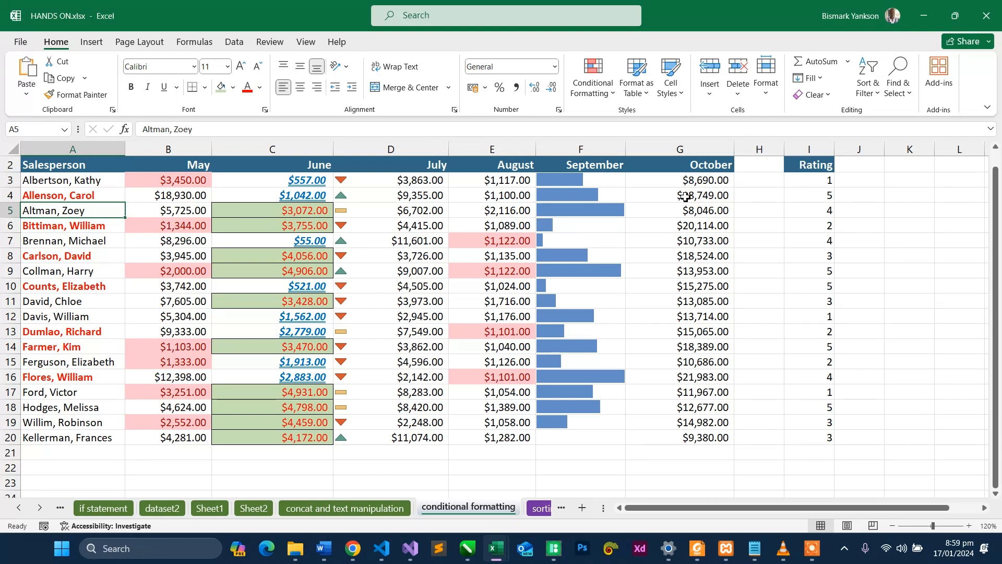
drag(691, 184, 683, 433)
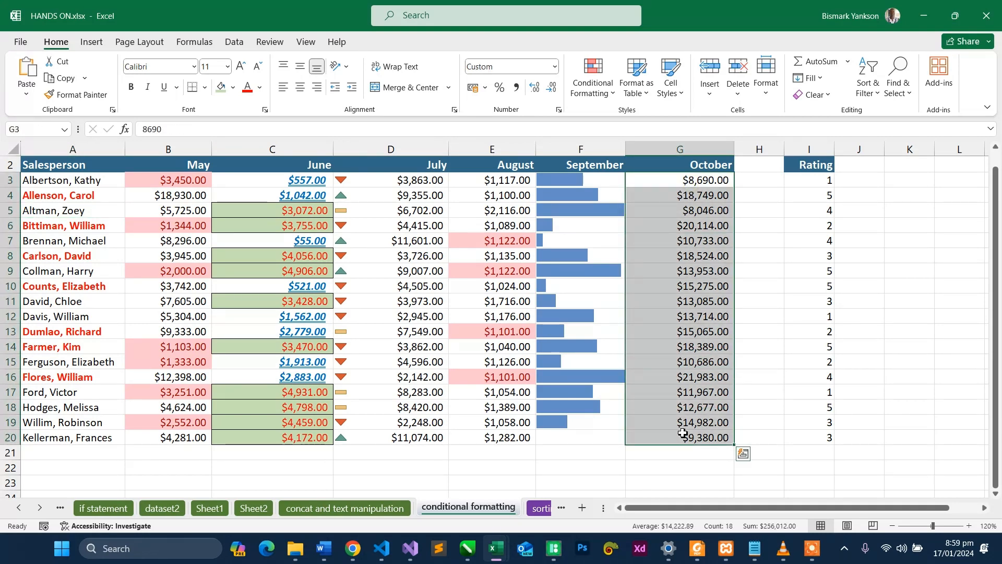
- List the conditional formatting rules for this worksheet and open the formula rule applied to A3:A20 for editing
click(600, 94)
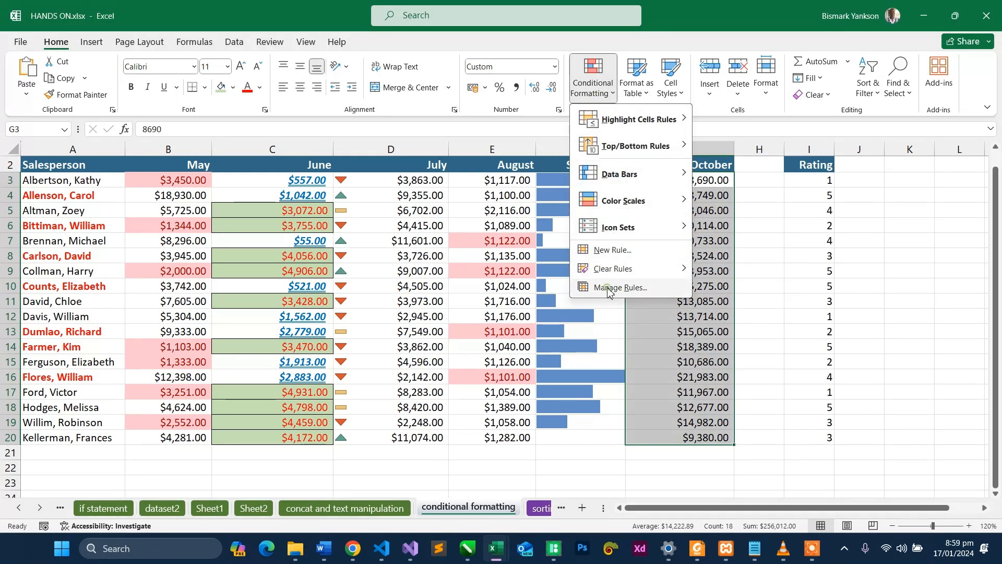
click(608, 288)
click(294, 135)
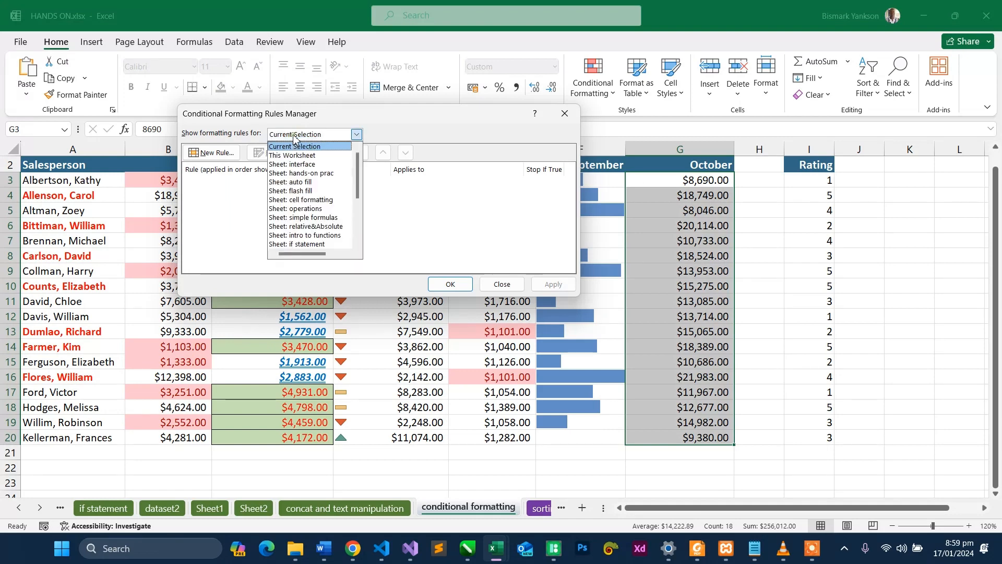
click(292, 156)
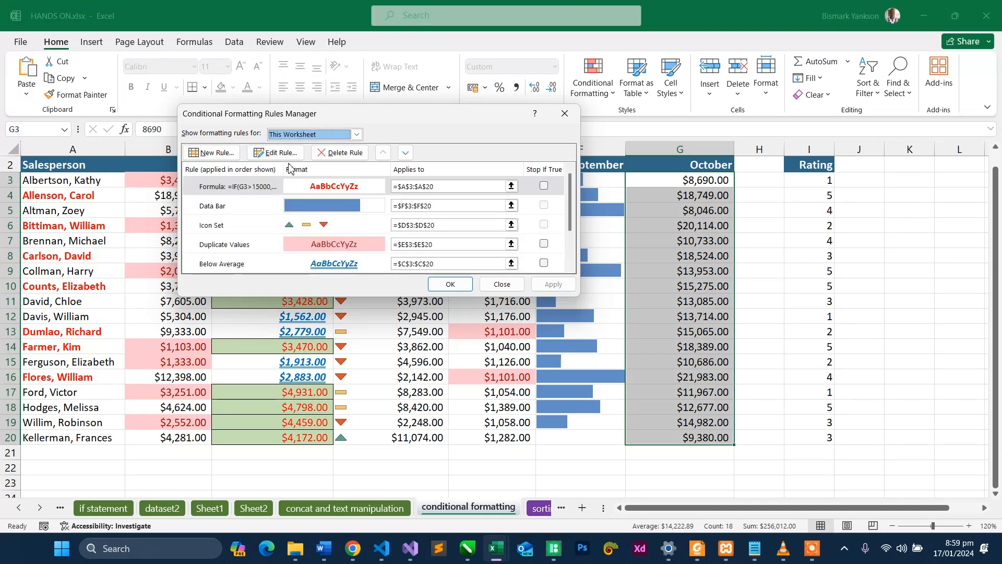
double_click(254, 191)
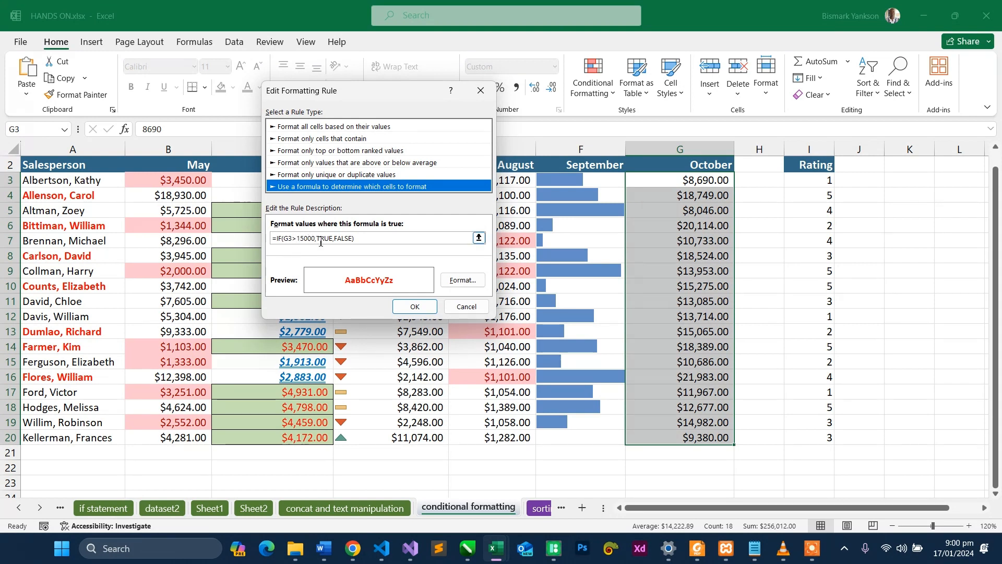
- Examine the TRUE and FALSE arguments of the rule formula, and close the rule and the rules manager
drag(352, 241, 320, 242)
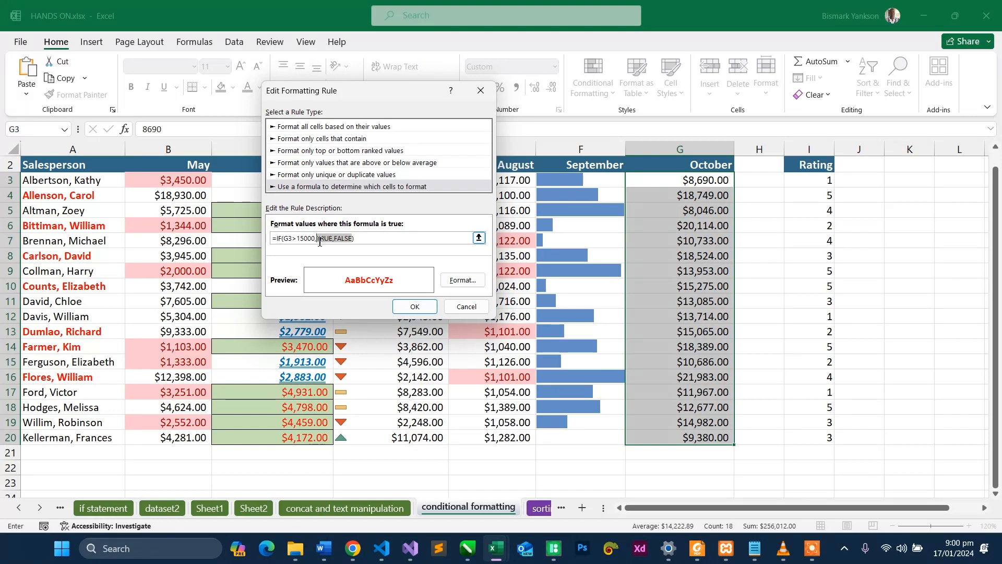
click(329, 241)
double_click(329, 240)
double_click(344, 240)
click(330, 241)
double_click(329, 240)
double_click(344, 241)
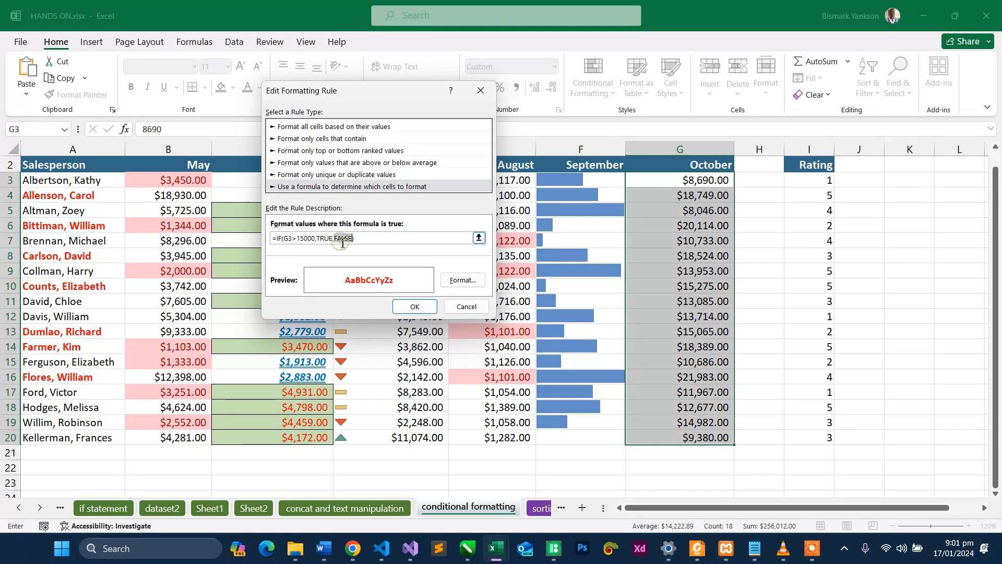
click(427, 305)
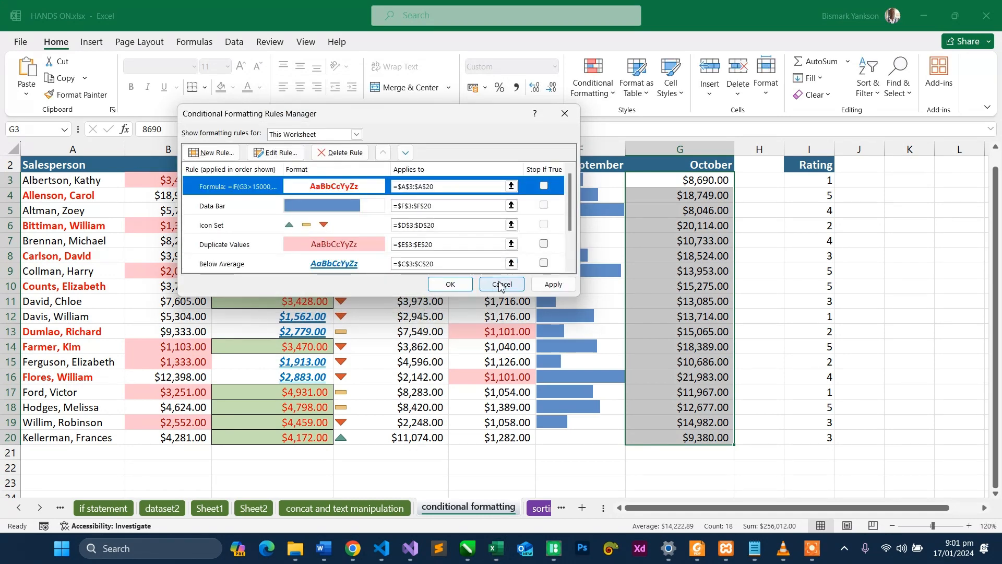
click(449, 285)
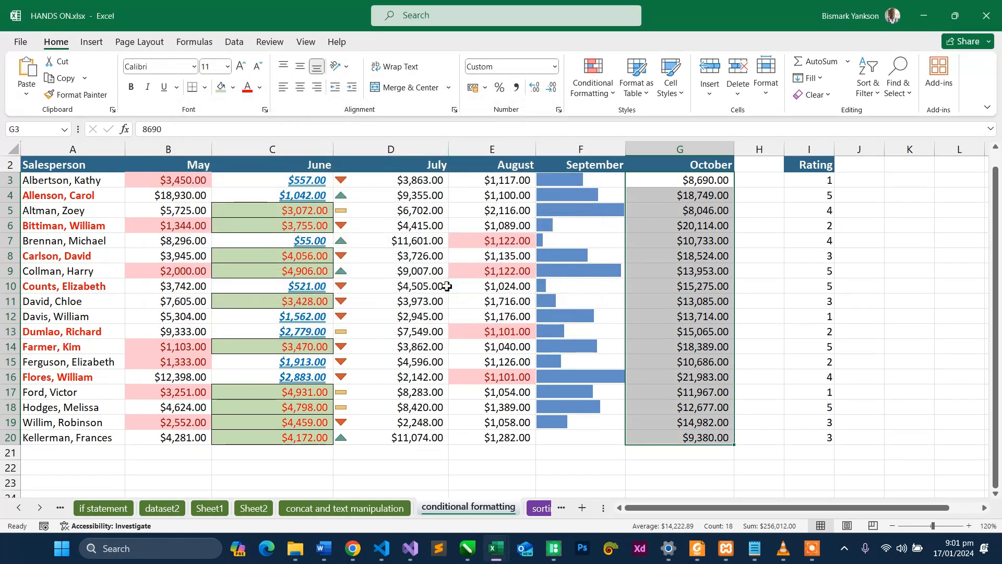
- Check individual October sales between G4 and G11 against the 15000 threshold and the formatting of the matching salesperson names
click(667, 198)
click(688, 228)
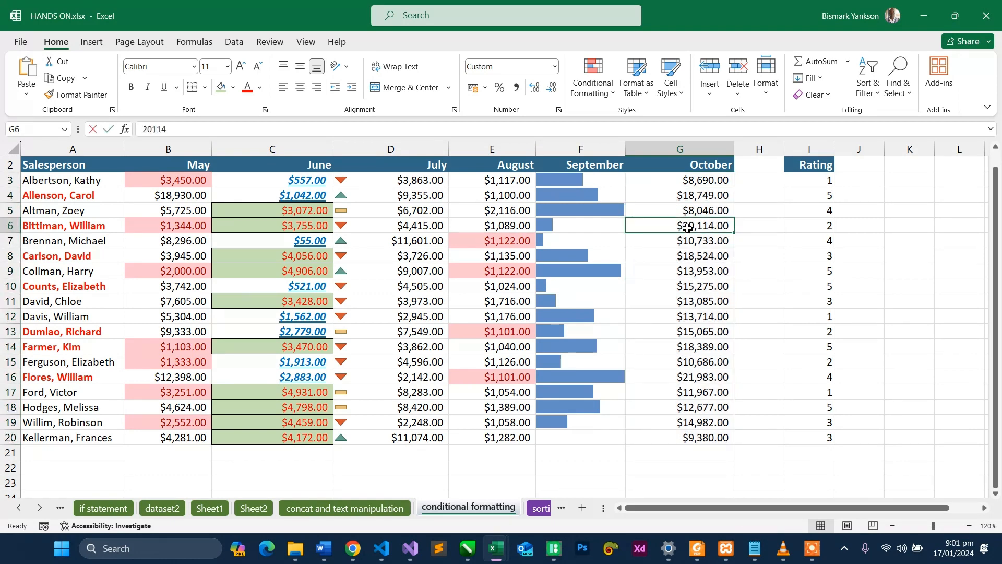
double_click(688, 228)
click(699, 256)
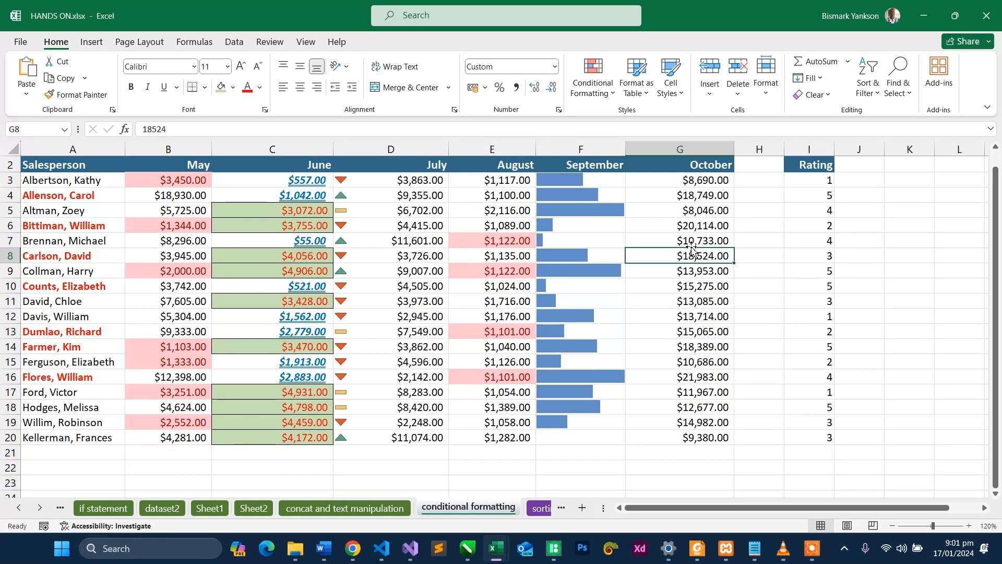
click(710, 237)
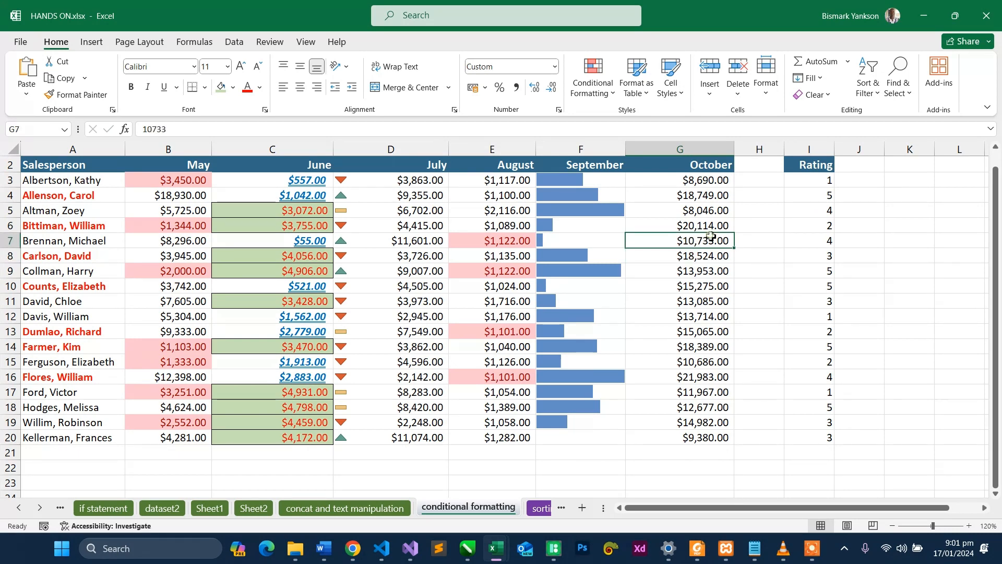
click(705, 257)
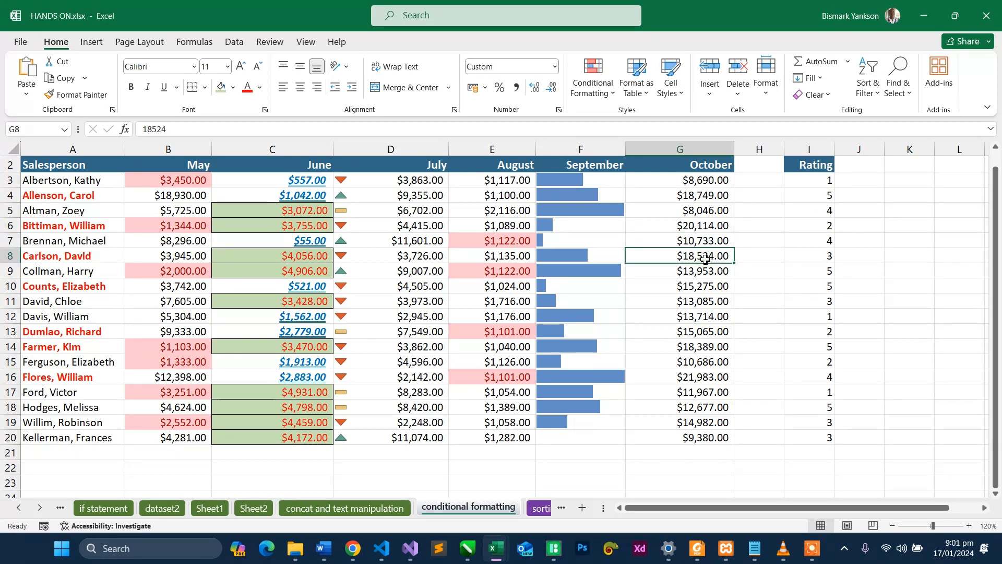
key(Down)
key(Down)
key(Down)
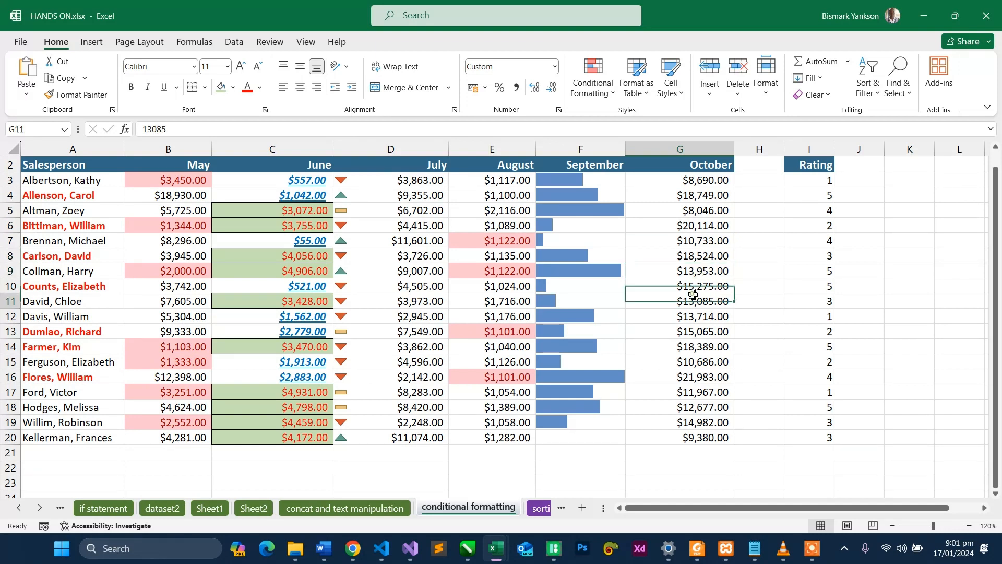
click(690, 287)
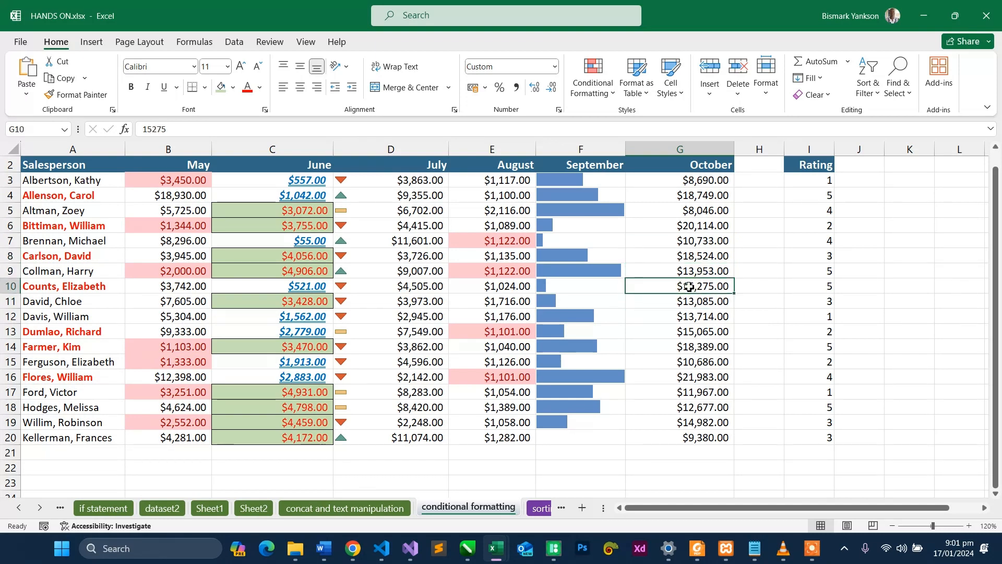